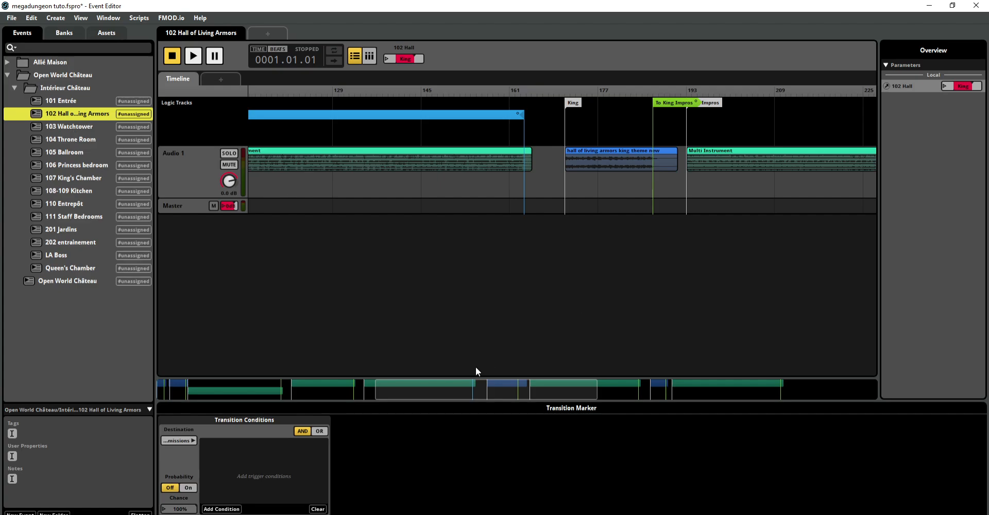
left_click_drag(516, 385, 297, 387)
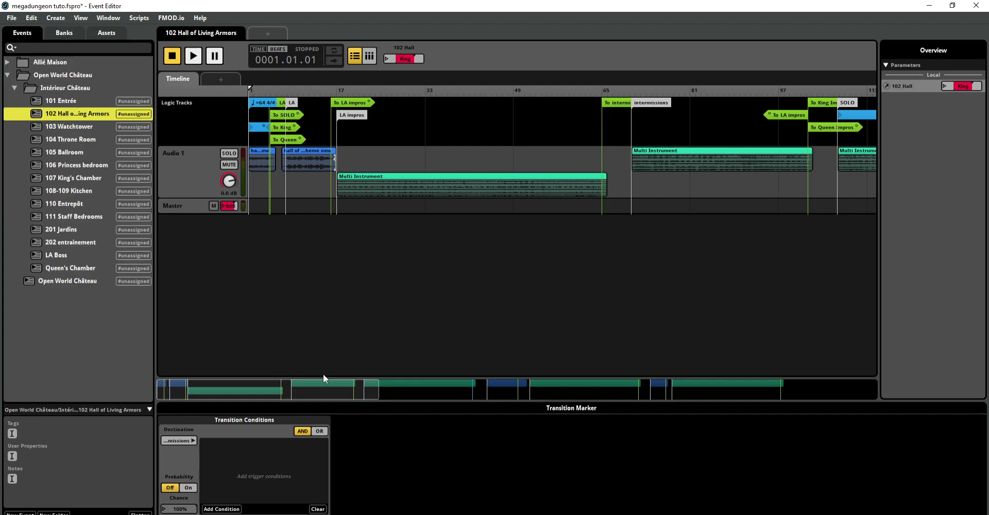
left_click_drag(377, 391, 254, 381)
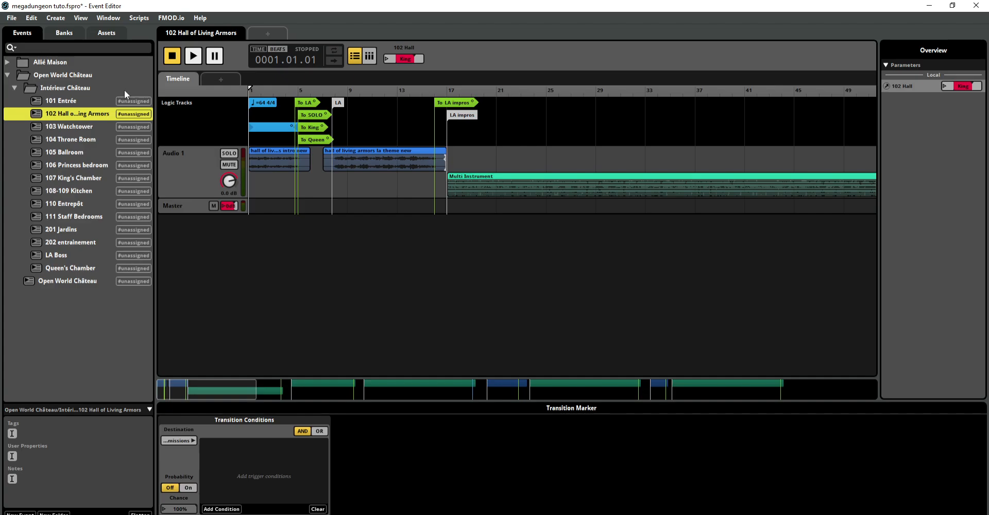
Step: Audition the ending of ballroom LA theme.wav from the 105 Ballroom asset folder
left_click(106, 34)
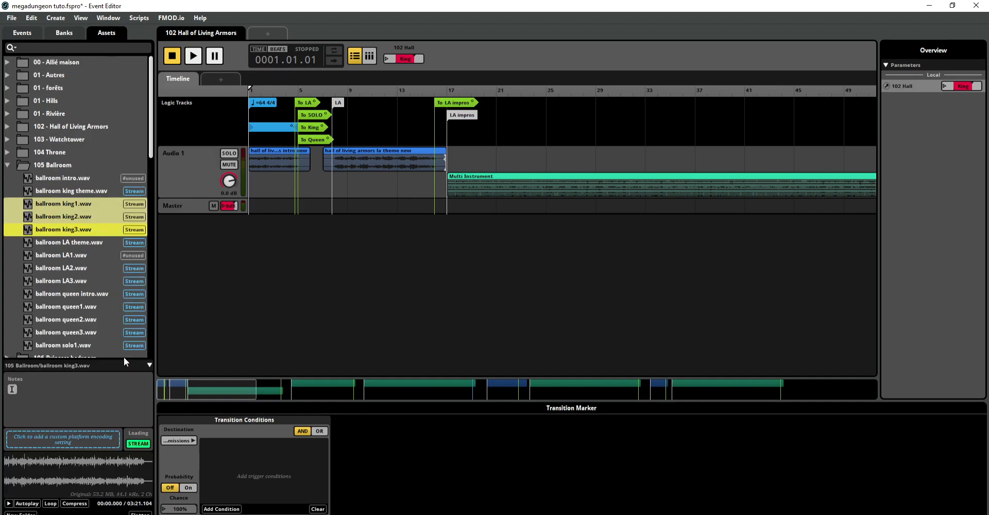
left_click(87, 245)
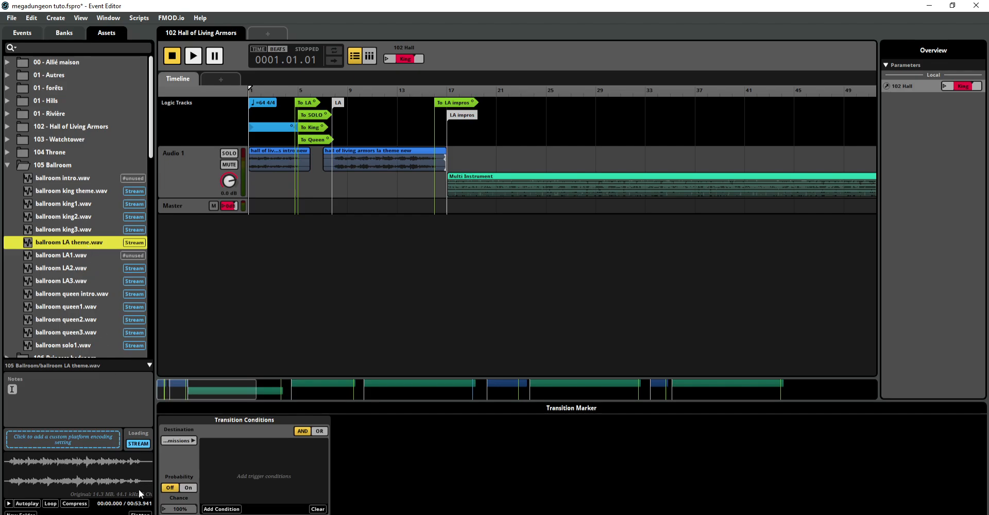
left_click(131, 470)
scroll(80, 196, "down", 2)
scroll(81, 200, "up", 2)
Step: Audition the ending of hills campfire.wav from the 01 - Hills asset folder
left_click(7, 102)
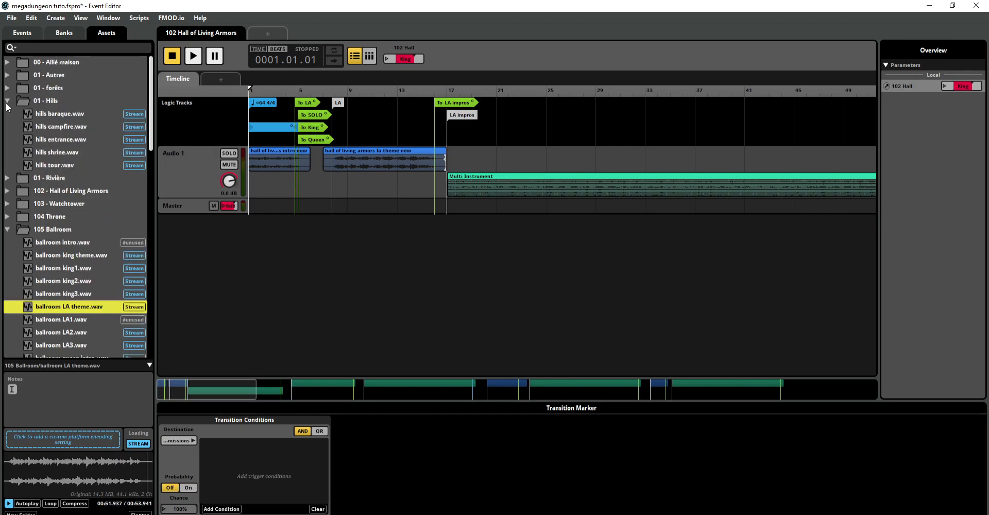
left_click(30, 127)
left_click(147, 469)
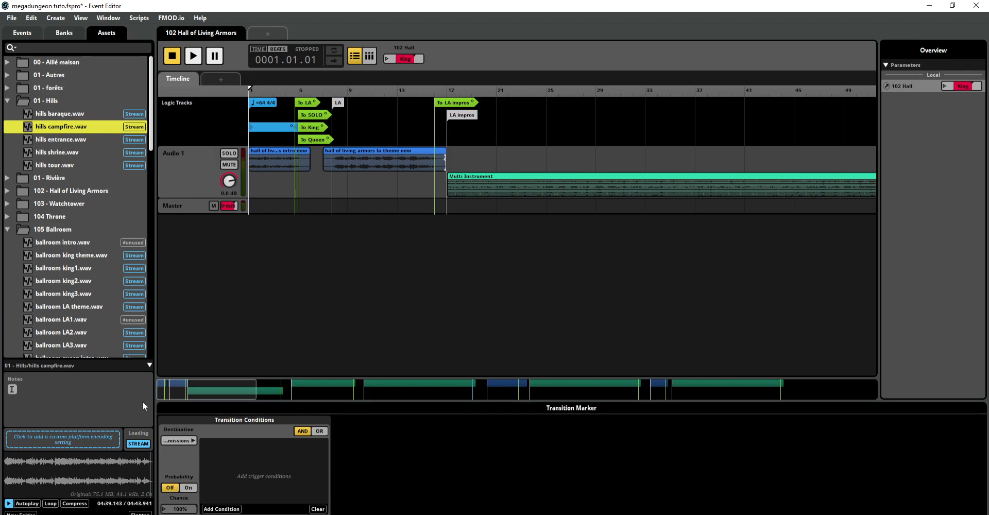
Step: Collapse the 01 - Hills and 105 Ballroom asset folders and expand 202 training grounds
left_click(7, 101)
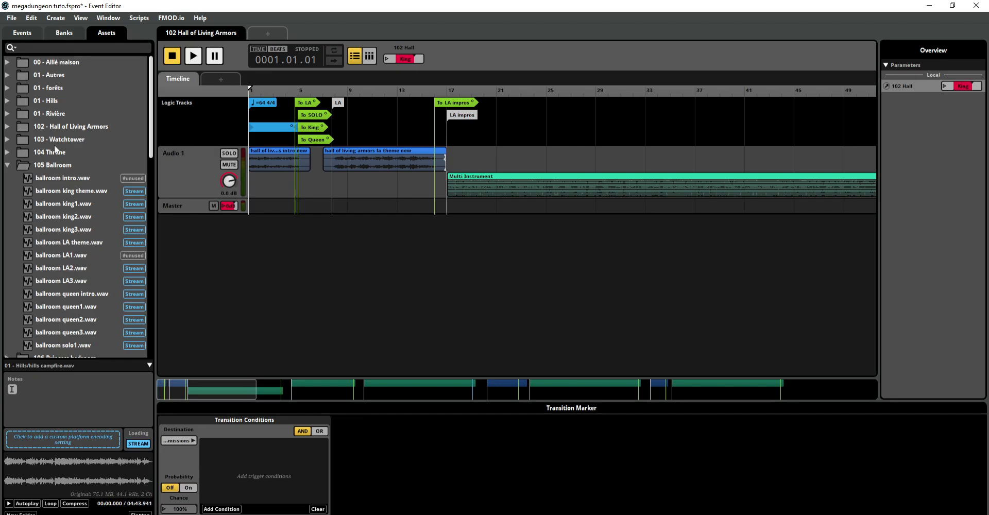
left_click(6, 165)
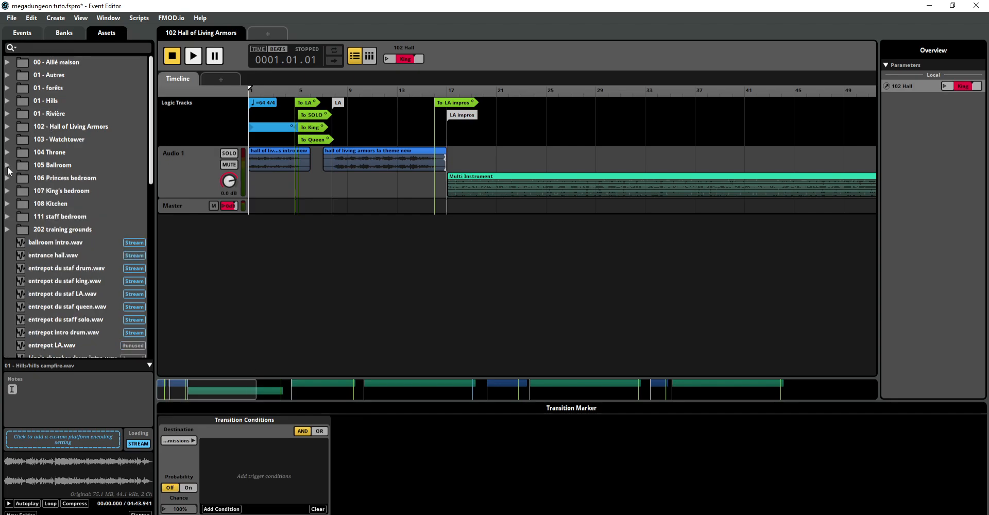
left_click(7, 230)
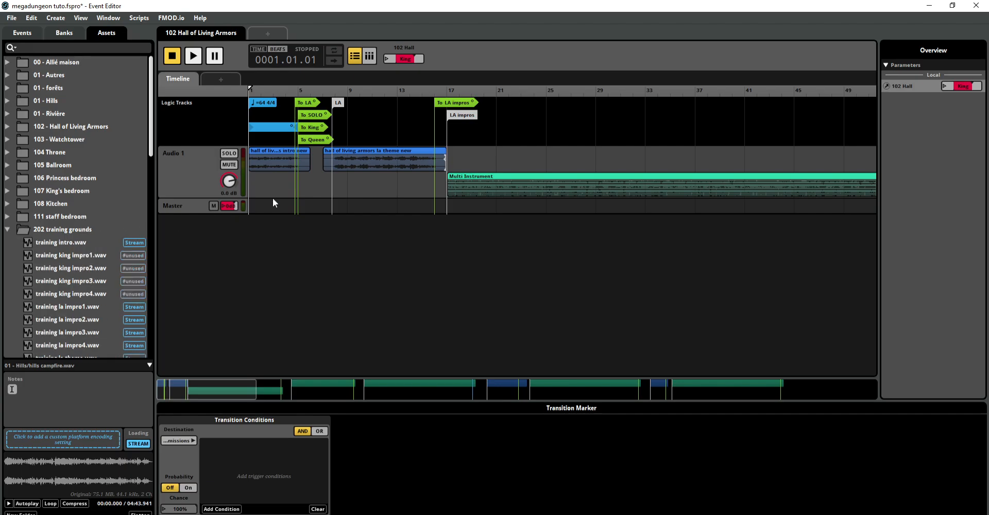
Step: Play the start of the hall of living armors intro instrument briefly, and select the LA marker inside the LA theme
left_click(268, 158)
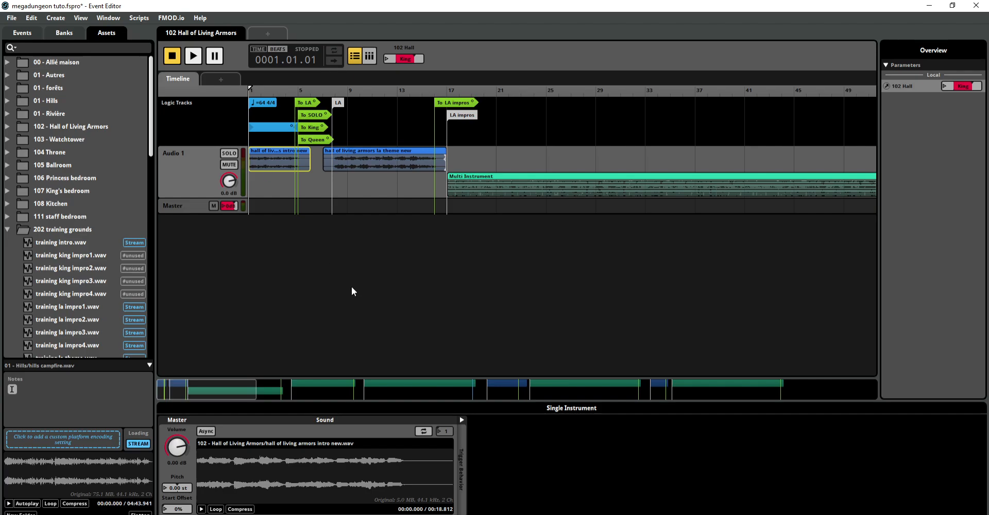
left_click_drag(256, 386, 186, 383)
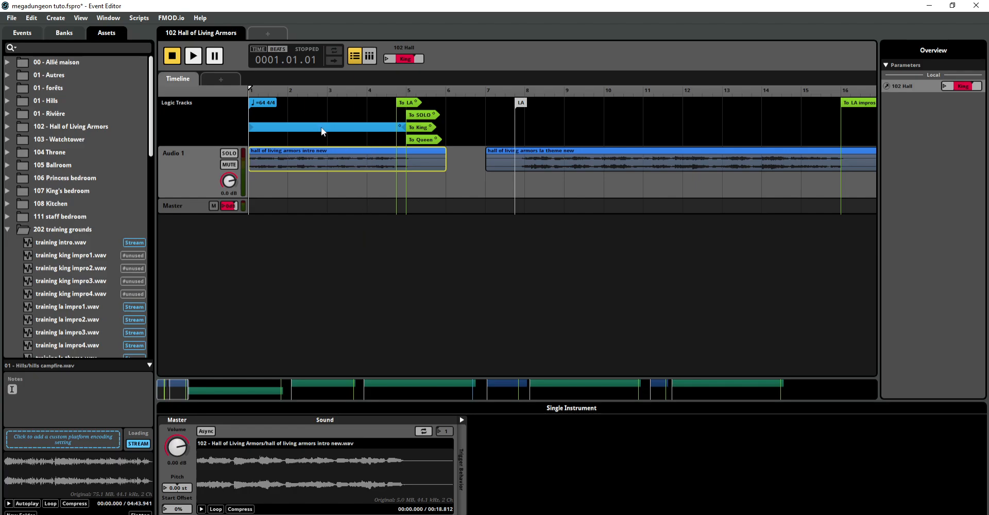
left_click(191, 59)
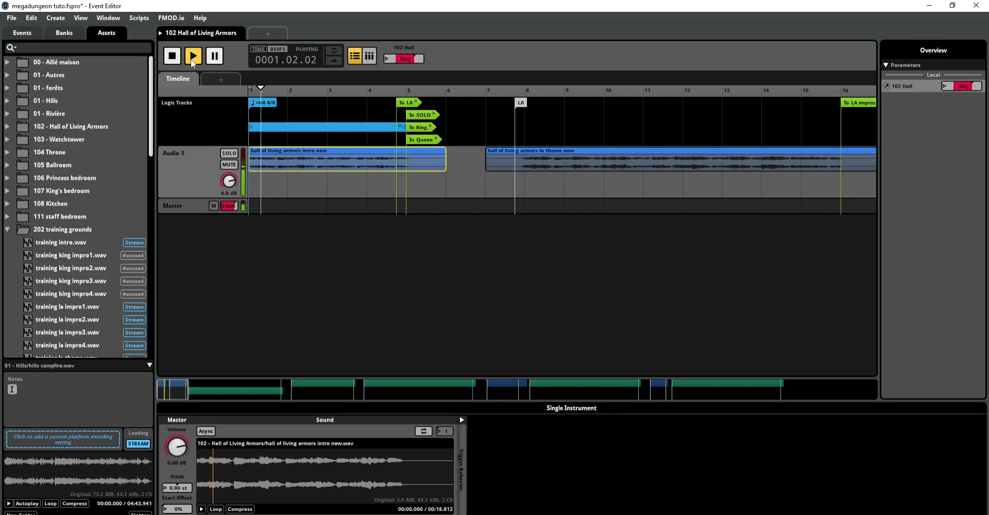
key("space")
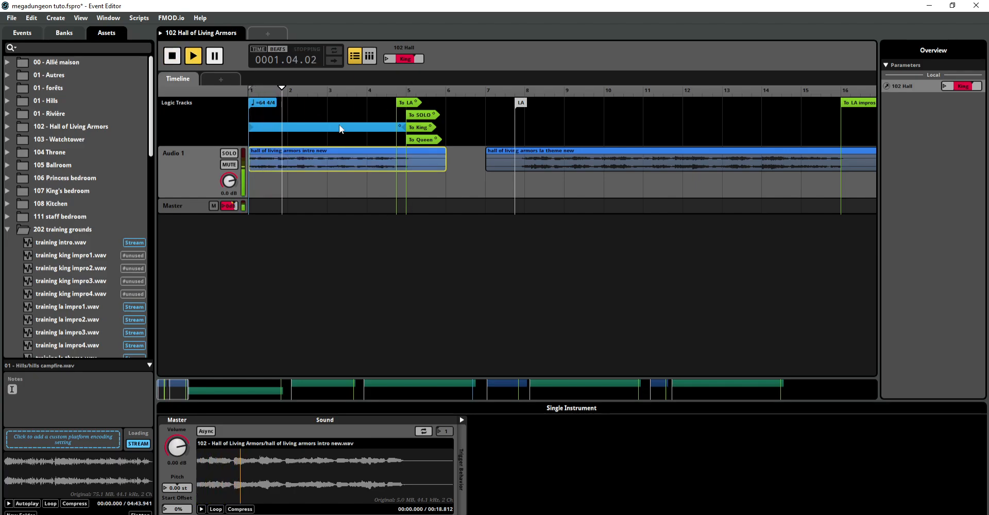
left_click(170, 58)
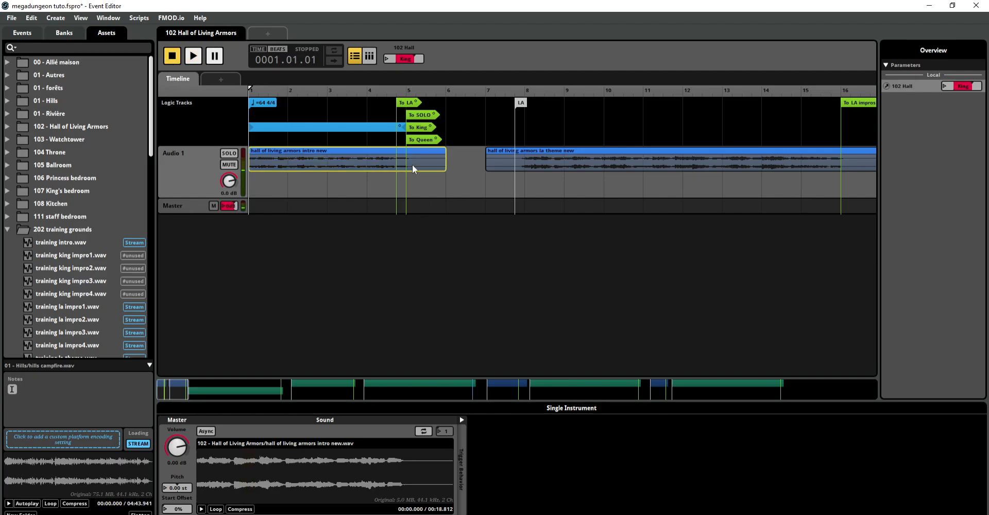
left_click_drag(175, 395, 183, 395)
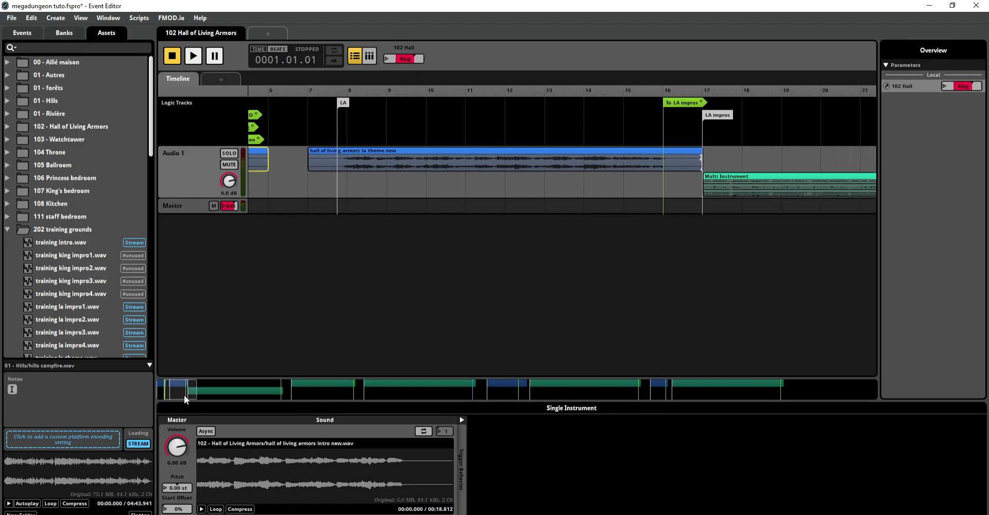
left_click(342, 103)
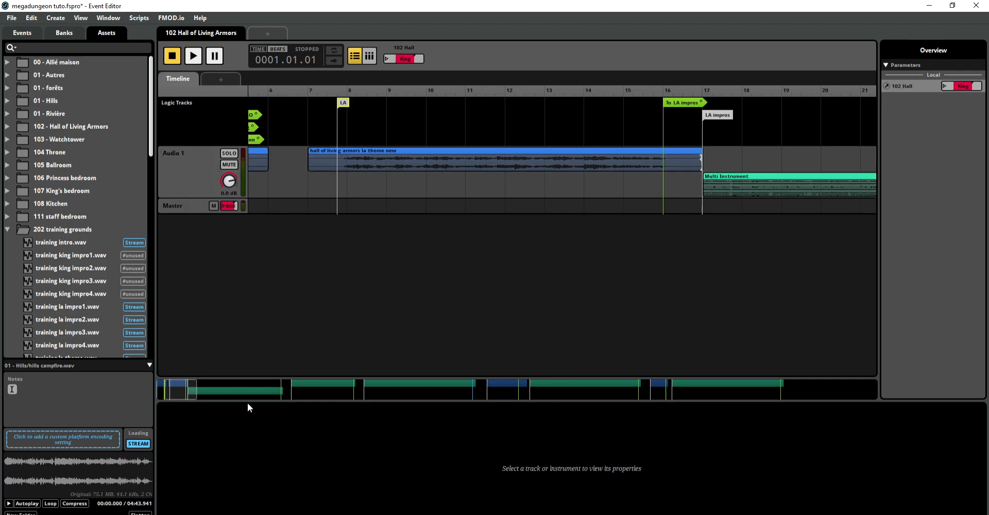
Step: Play the queen theme from about bar 258, and replay it from bar 262 into the Queen Impros section
left_click_drag(190, 395, 672, 395)
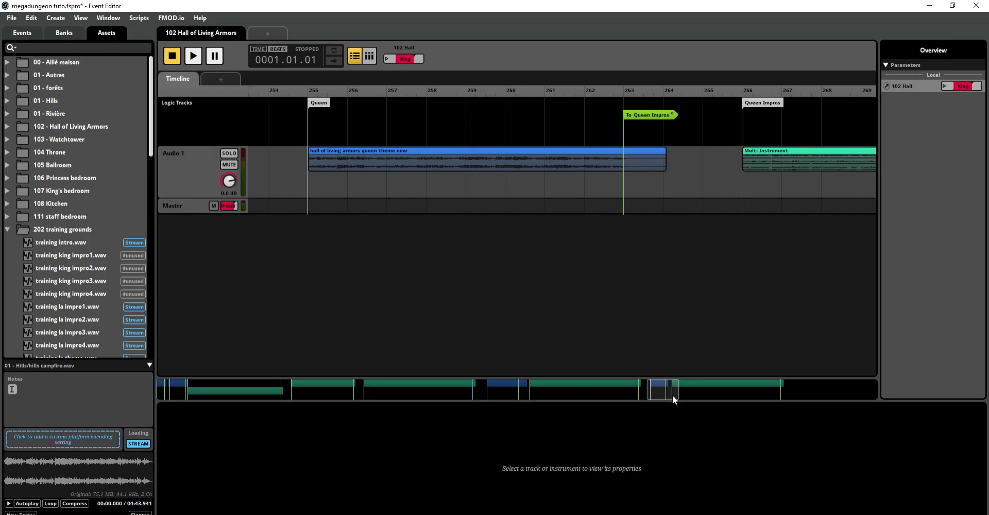
left_click(426, 117)
left_click(194, 56)
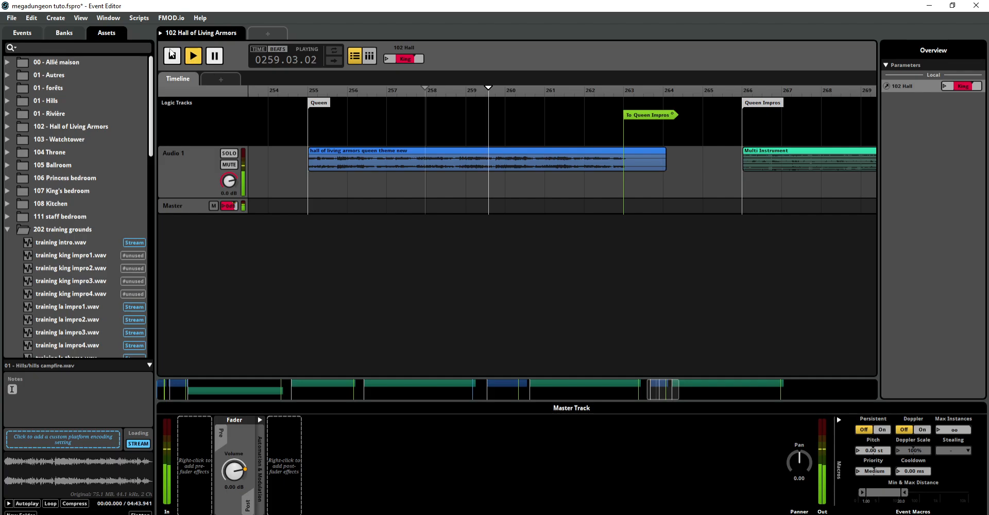
left_click(172, 55)
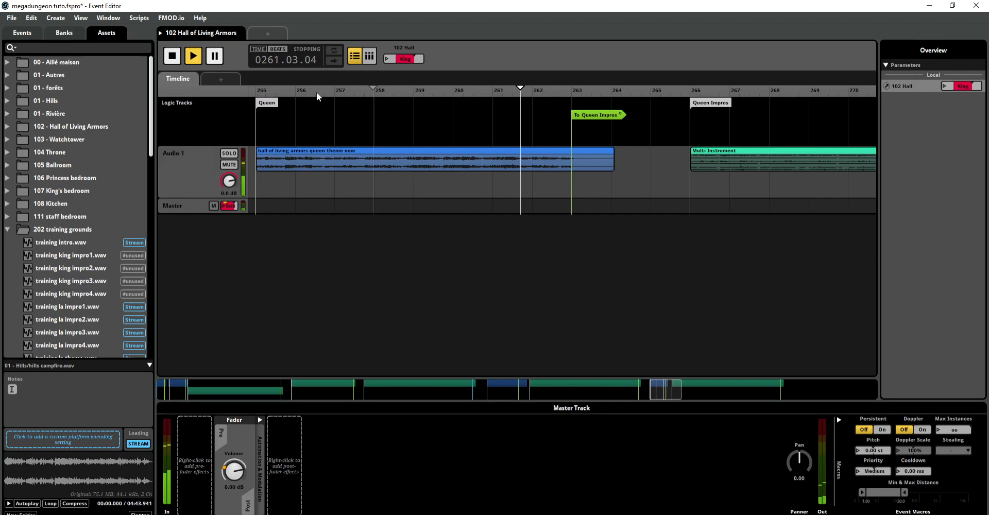
left_click(518, 115)
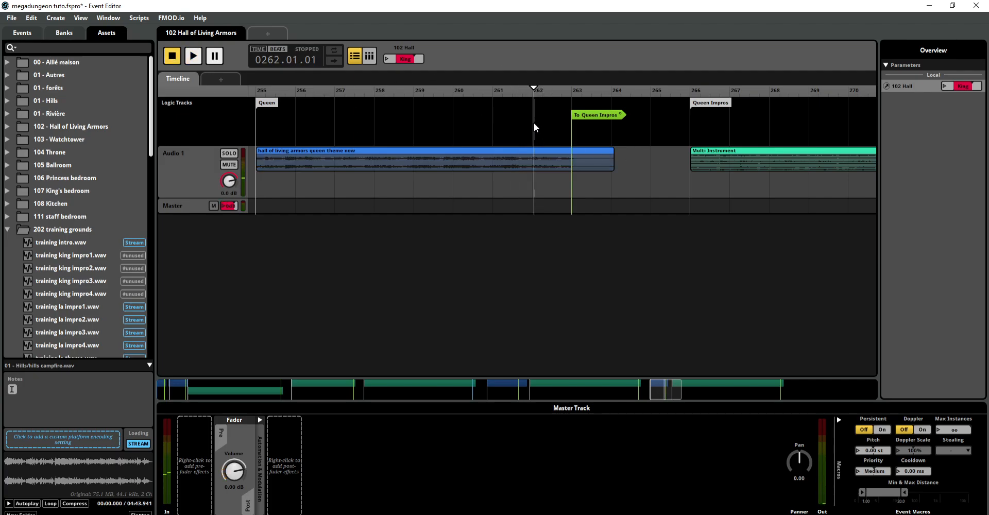
key("space")
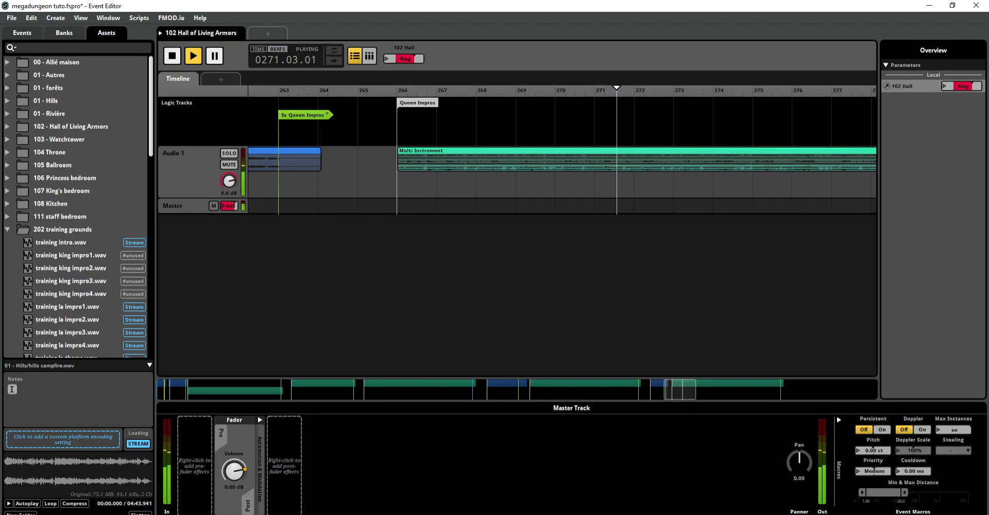
Step: Move playback into the King Impros section at about bar 198, and into the SOLO section at about bar 111
left_click_drag(681, 393, 544, 392)
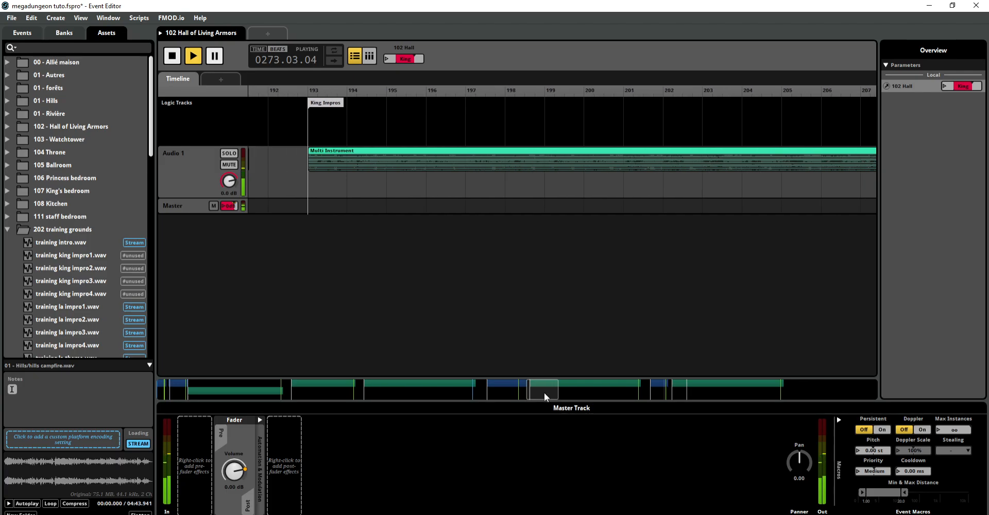
left_click(515, 118)
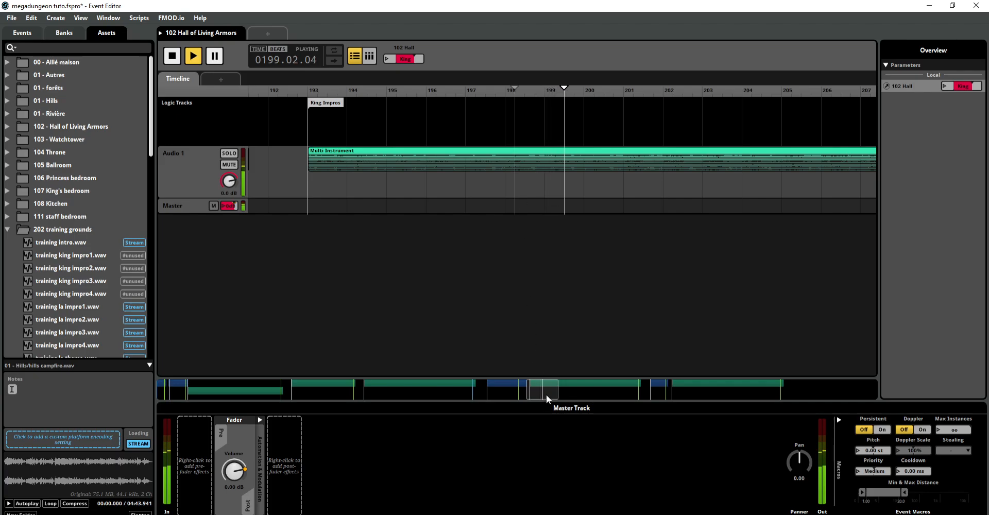
left_click_drag(546, 391, 369, 390)
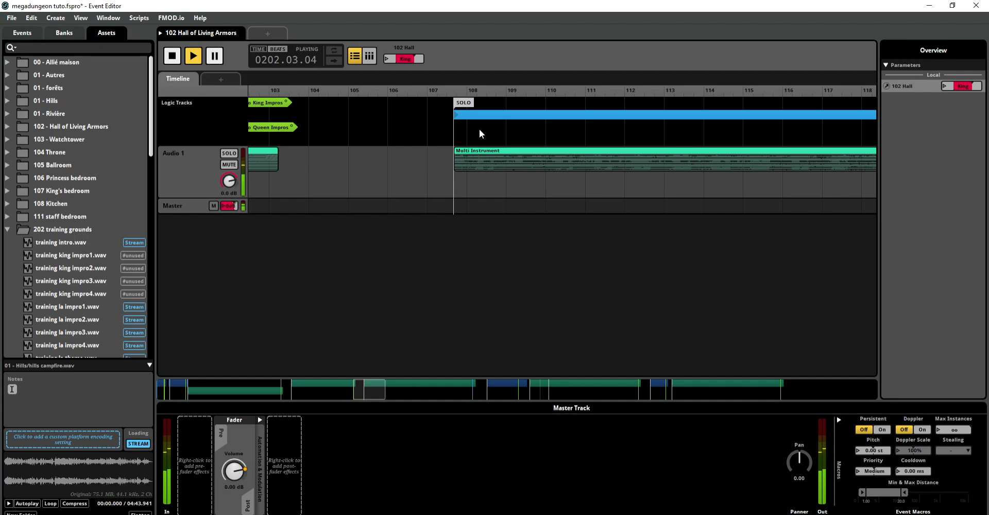
left_click(584, 129)
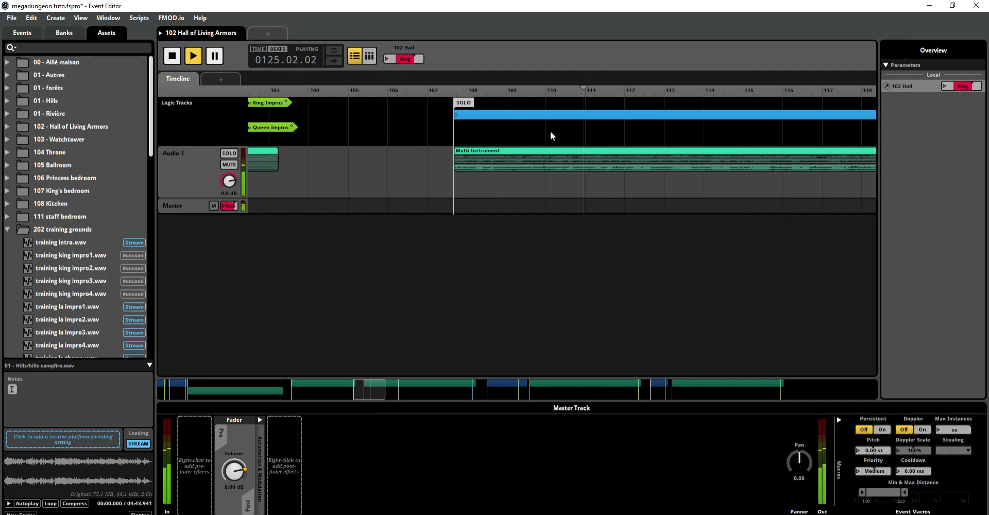
Step: Set the 102 Hall parameter to SOLO and move playback to bar 4 of the intro
left_click(399, 58)
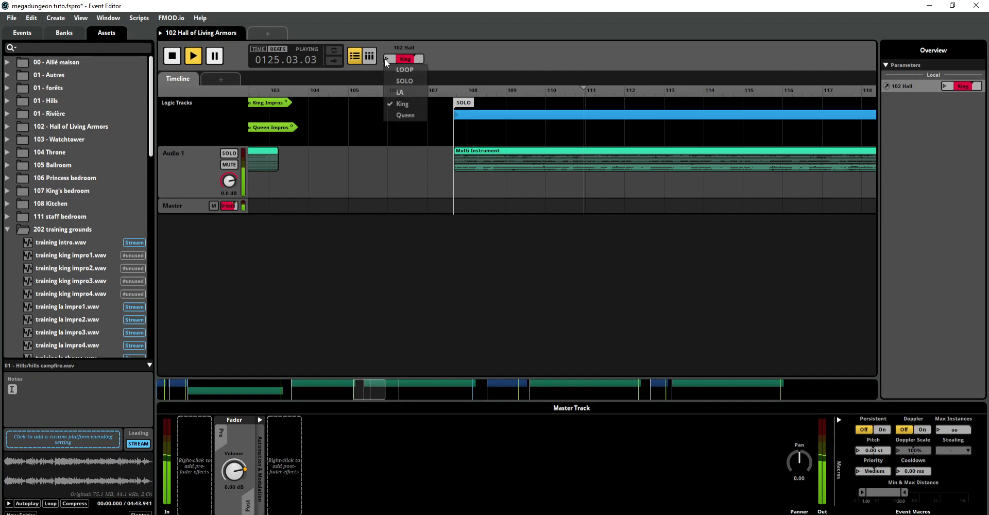
left_click(401, 77)
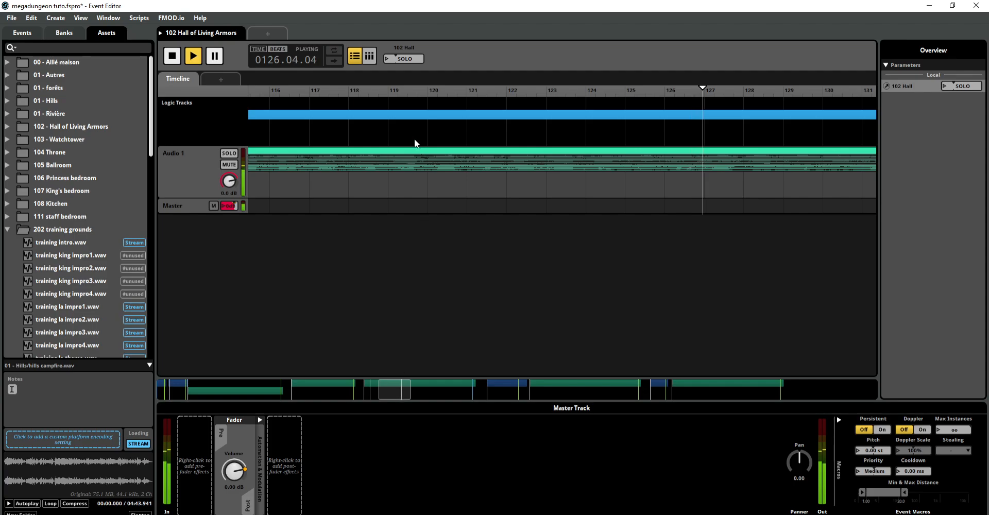
left_click_drag(395, 390, 173, 390)
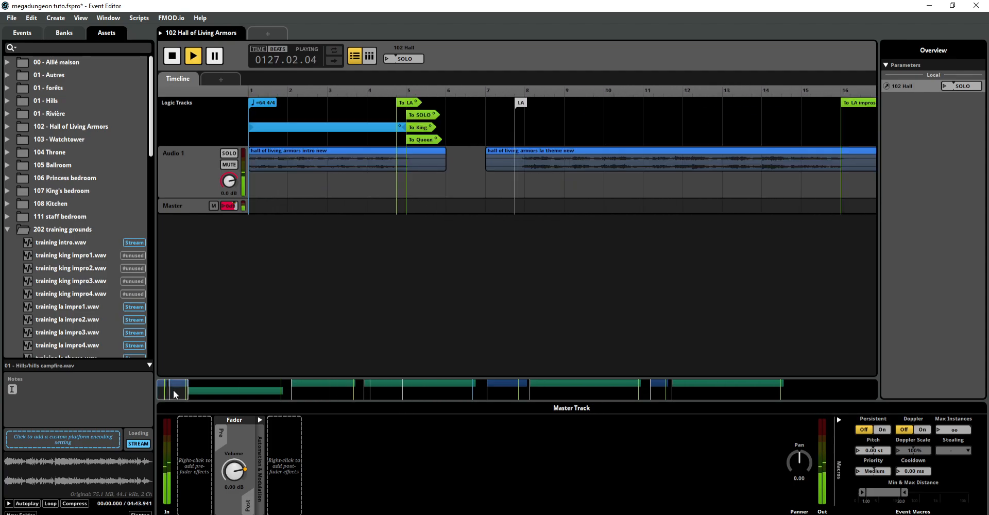
left_click(371, 116)
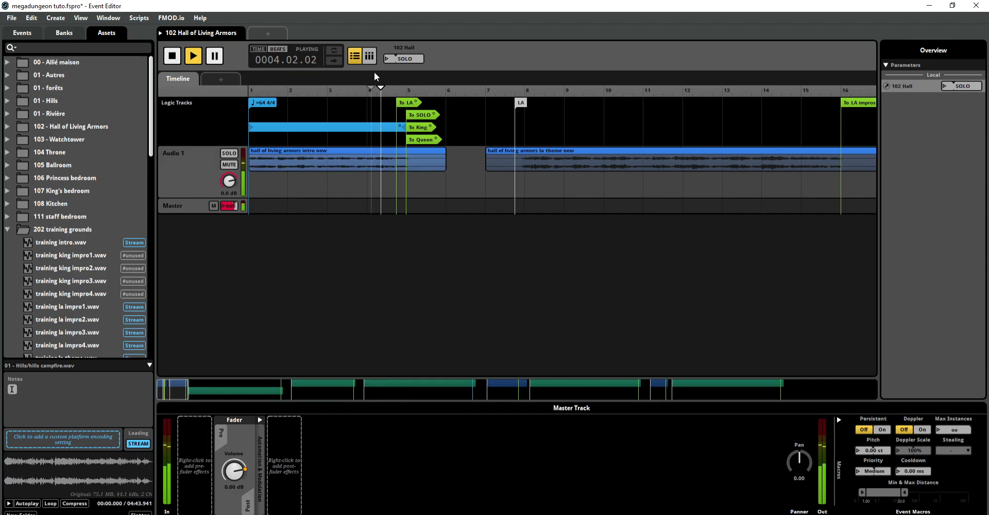
Step: Set the 102 Hall parameter to LA, replay the intro from bar 4 into the LA theme, and stop playback
left_click(386, 61)
left_click(394, 92)
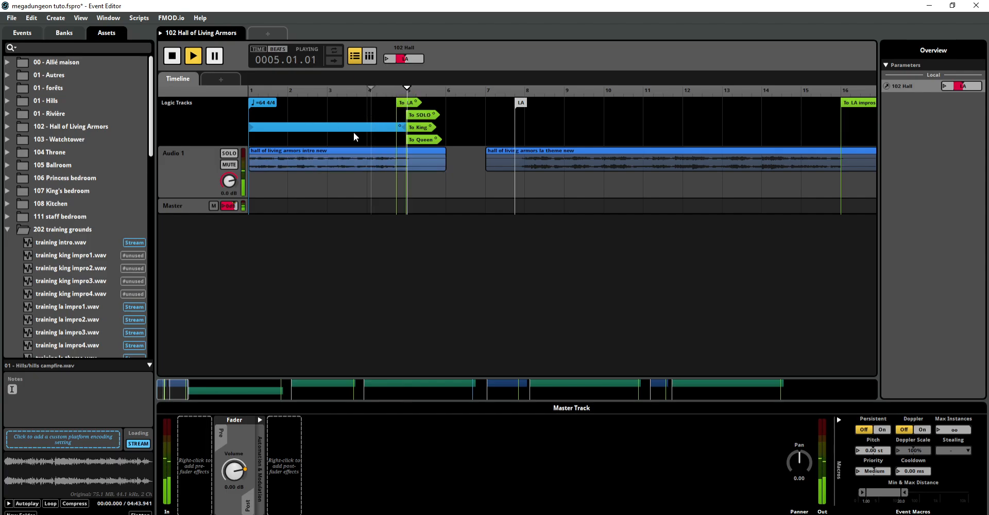
left_click(378, 111)
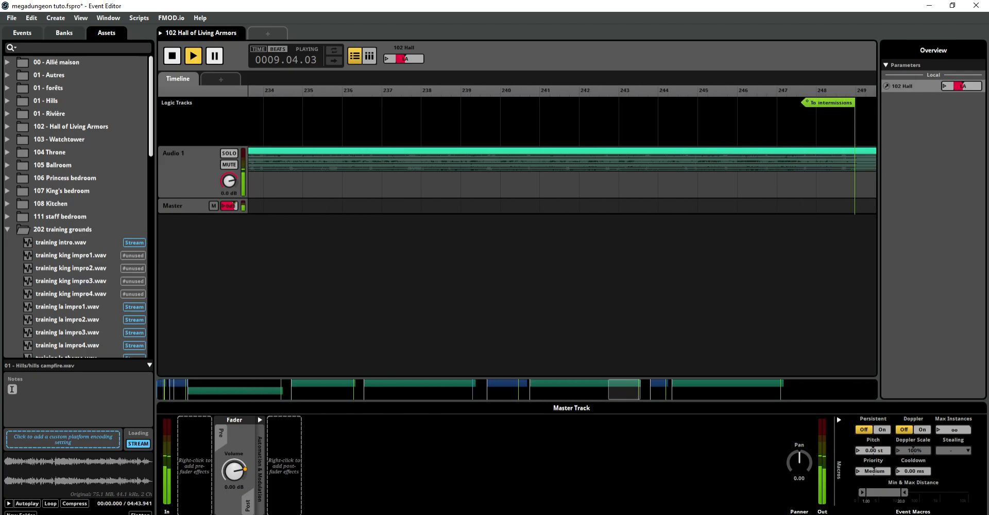
left_click_drag(602, 392, 534, 392)
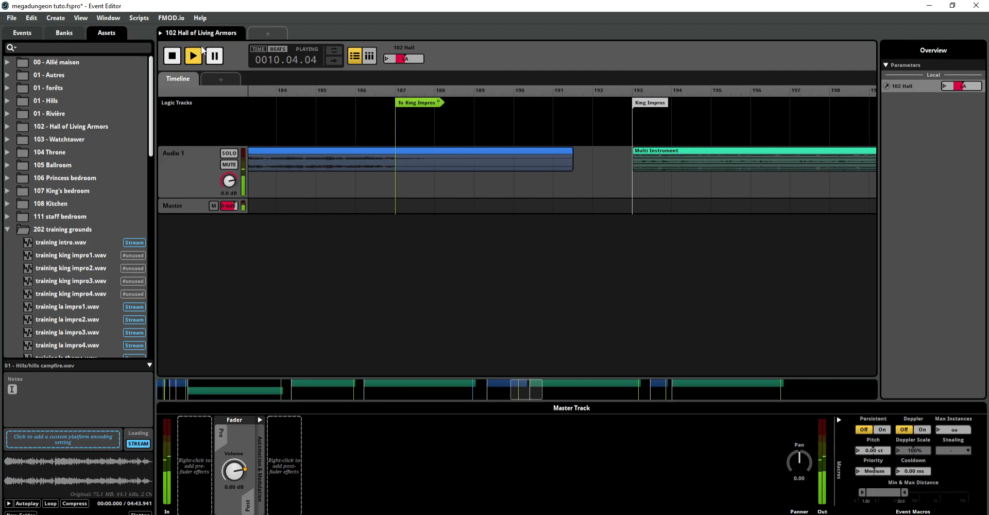
left_click(172, 57)
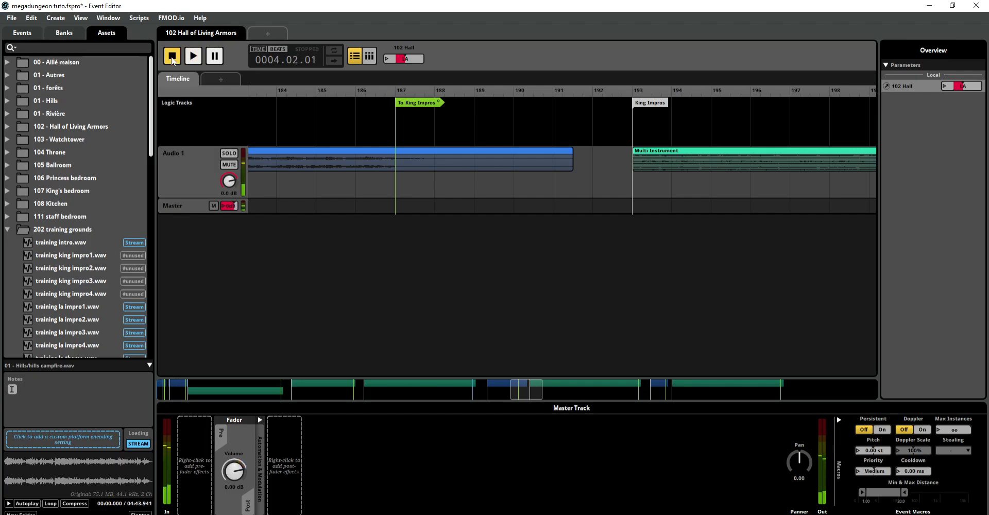
Step: Look through the remaining training and entrepot audio assets, and return to the project's event list
scroll(119, 206, "down", 5)
scroll(119, 221, "down", 2)
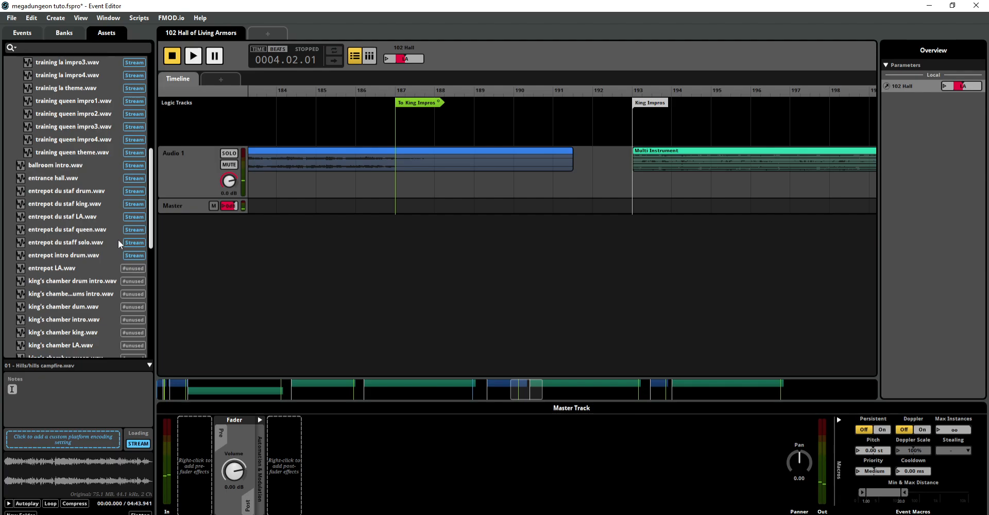
left_click(32, 30)
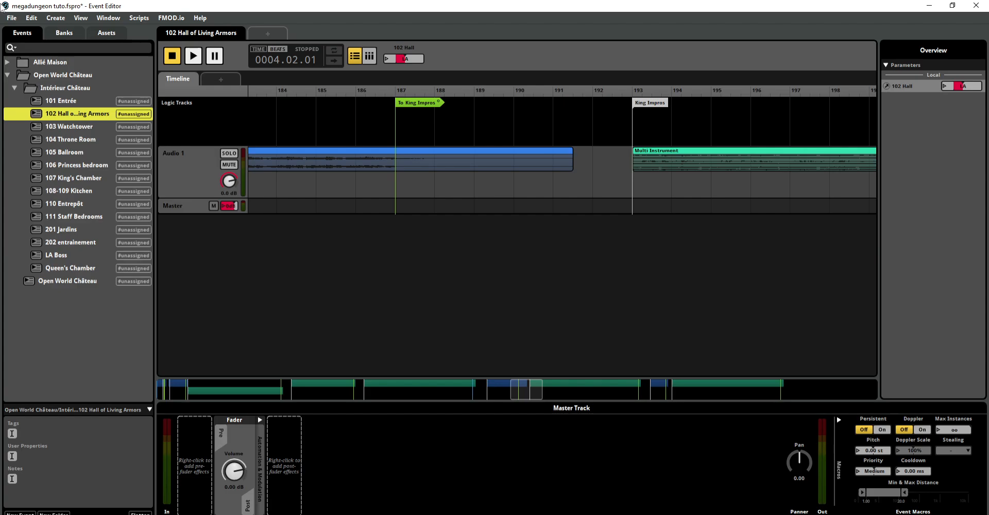
Step: Browse the audio asset folders, collapse 202 training grounds, look through the files in 105 Ballroom, and return to the event list
left_click(106, 32)
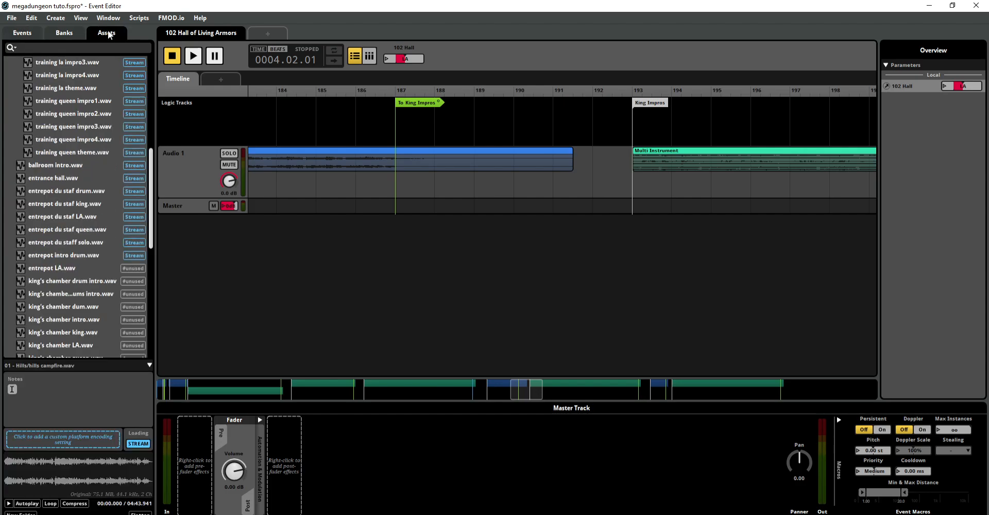
scroll(89, 125, "up", 3)
scroll(88, 124, "up", 4)
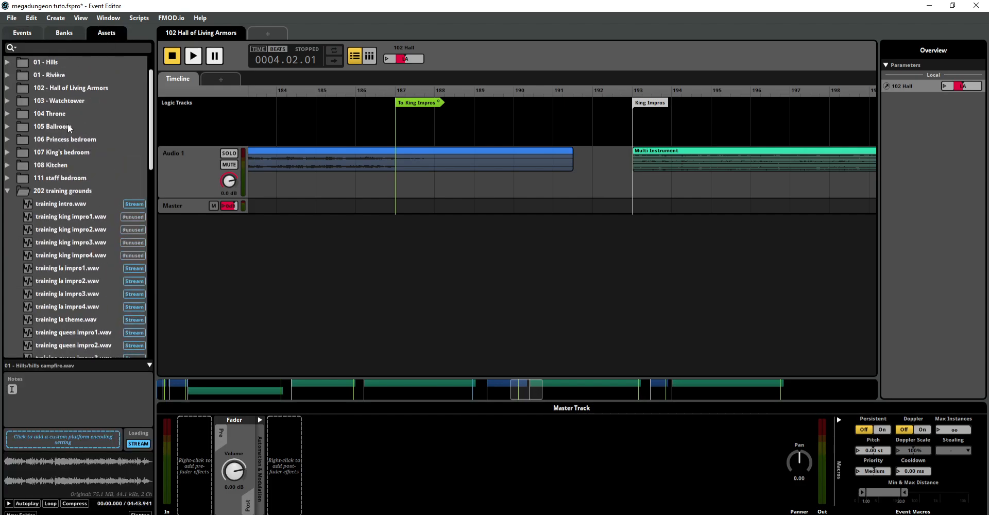
left_click(7, 191)
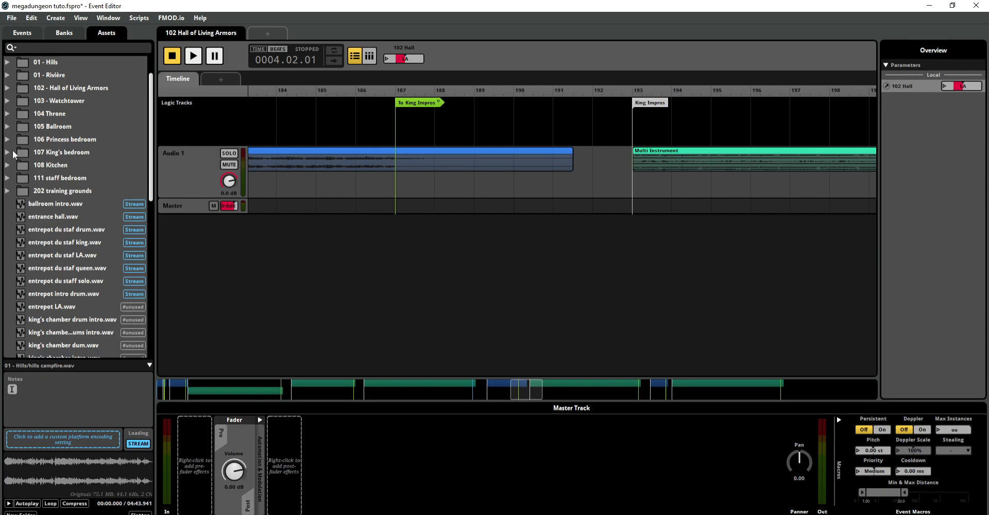
scroll(12, 180, "down", 3)
scroll(12, 217, "up", 3)
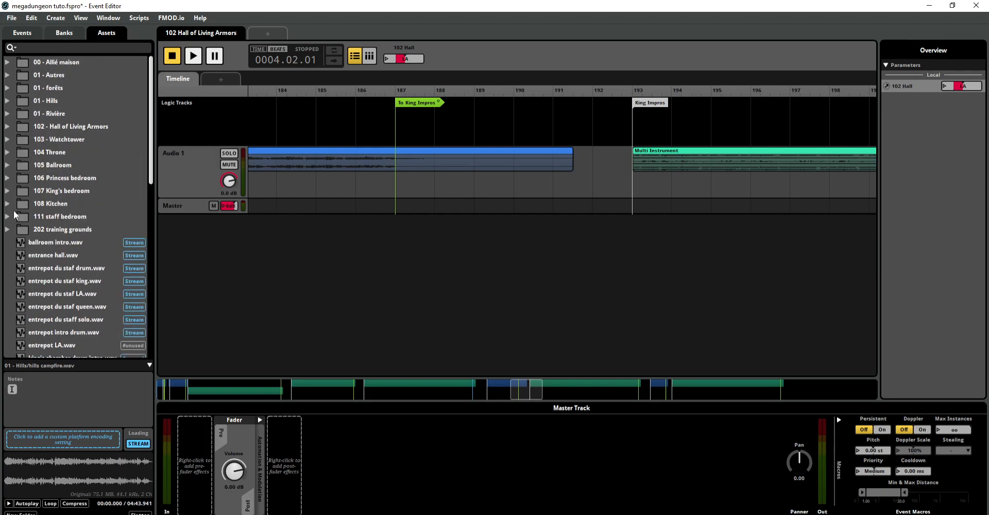
left_click(7, 165)
scroll(14, 175, "down", 2)
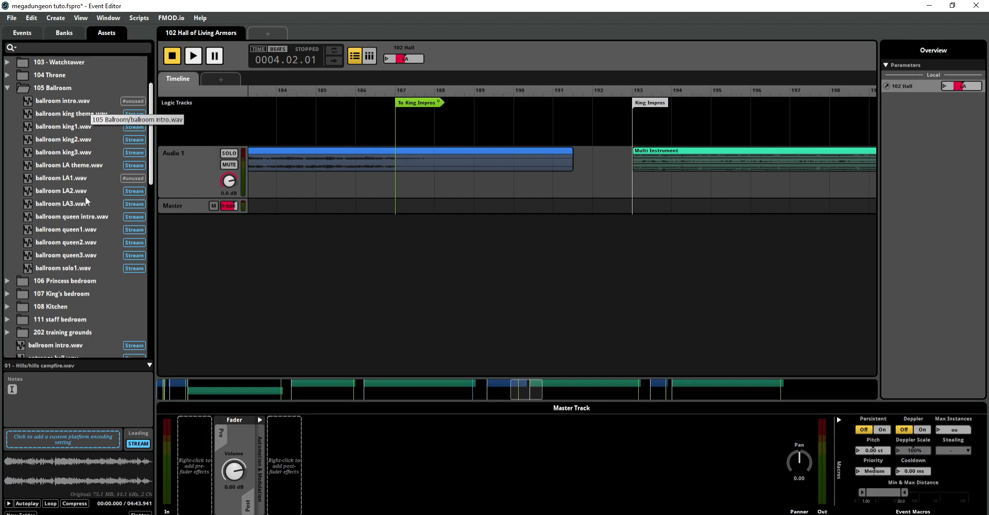
left_click(29, 35)
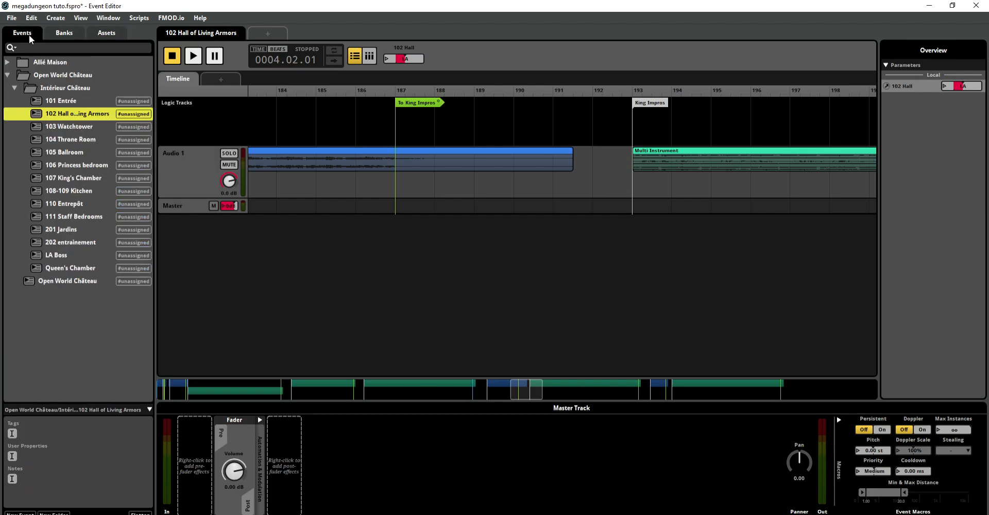
Step: Create a new event outside the Open World Château folder and add a timeline sheet to it
left_click(68, 313)
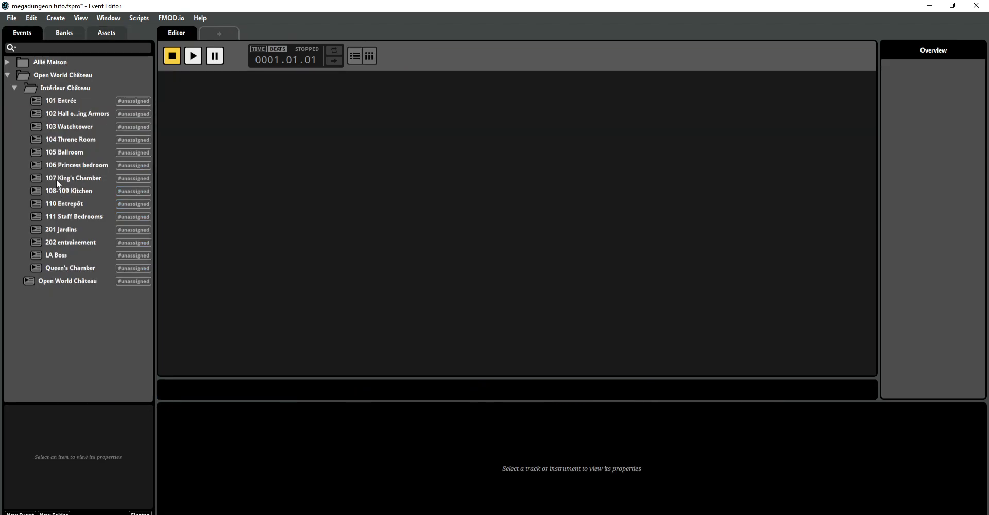
left_click(14, 87)
left_click(15, 88)
right_click(37, 296)
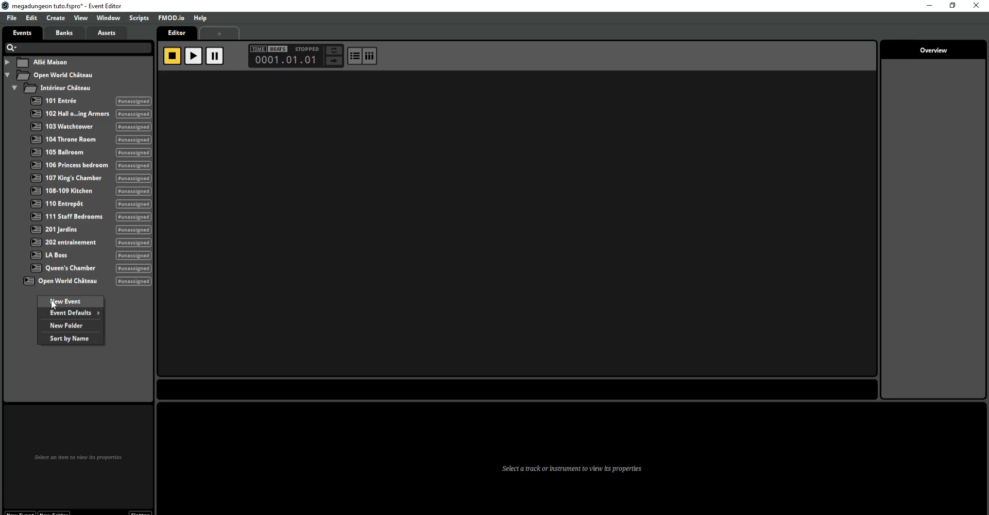
left_click(53, 303)
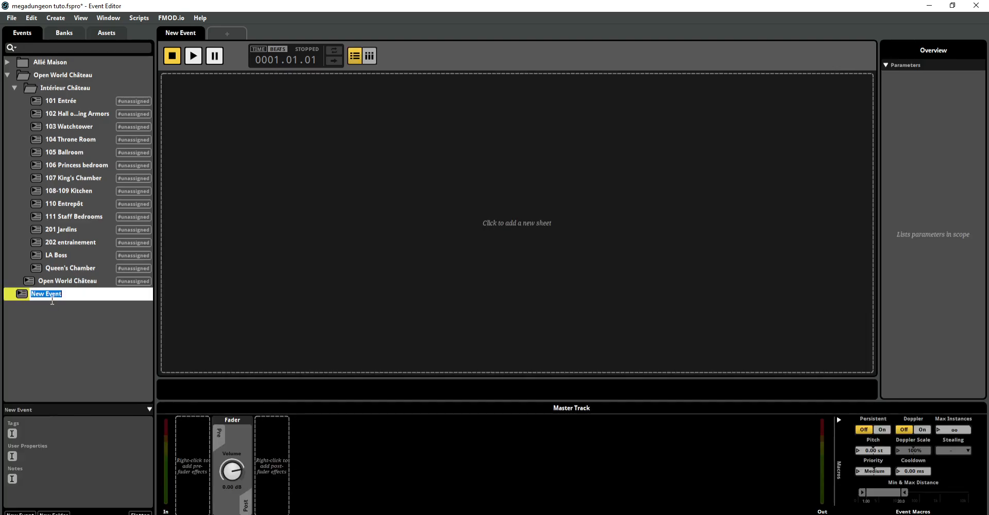
left_click(506, 227)
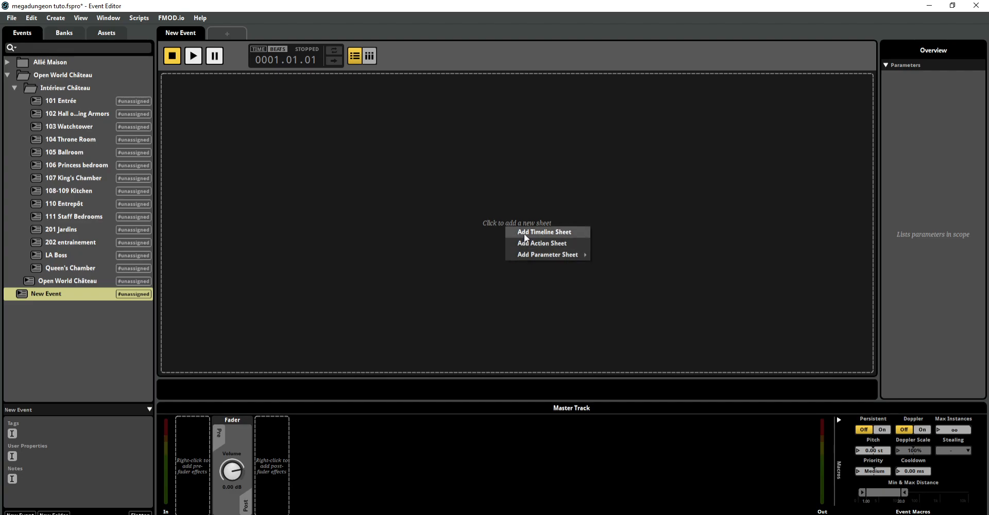
left_click(525, 235)
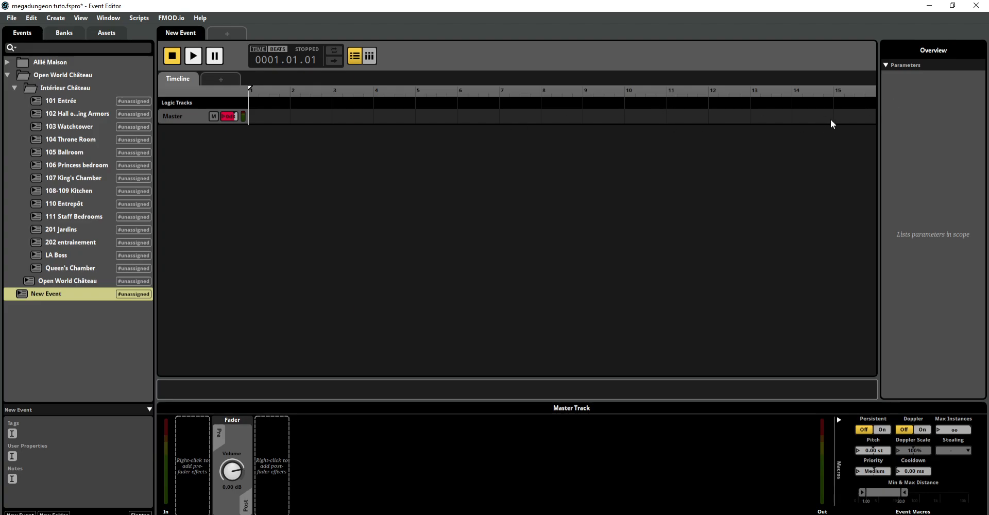
Step: Add an audio track to the new event and place ballroom intro.wav from 105 Ballroom at its start
right_click(191, 118)
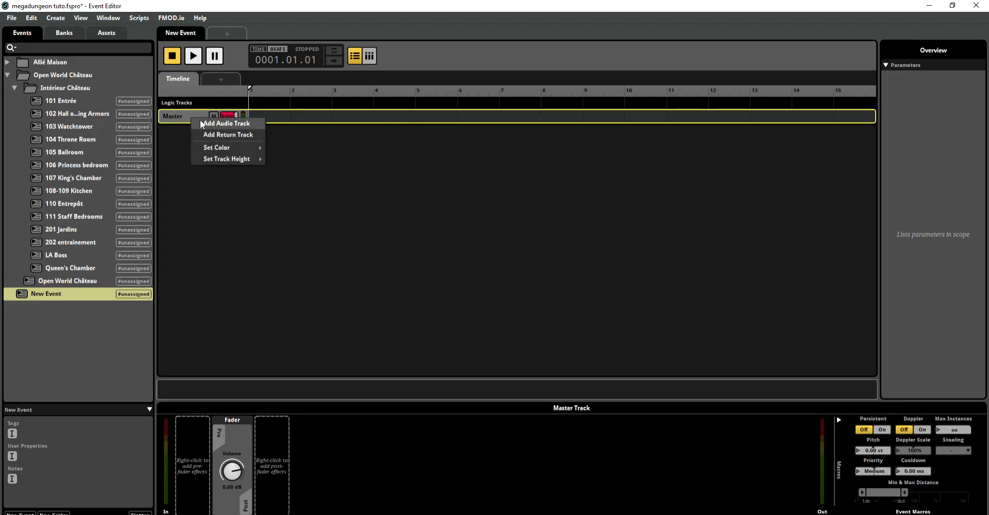
left_click(200, 122)
left_click(175, 118)
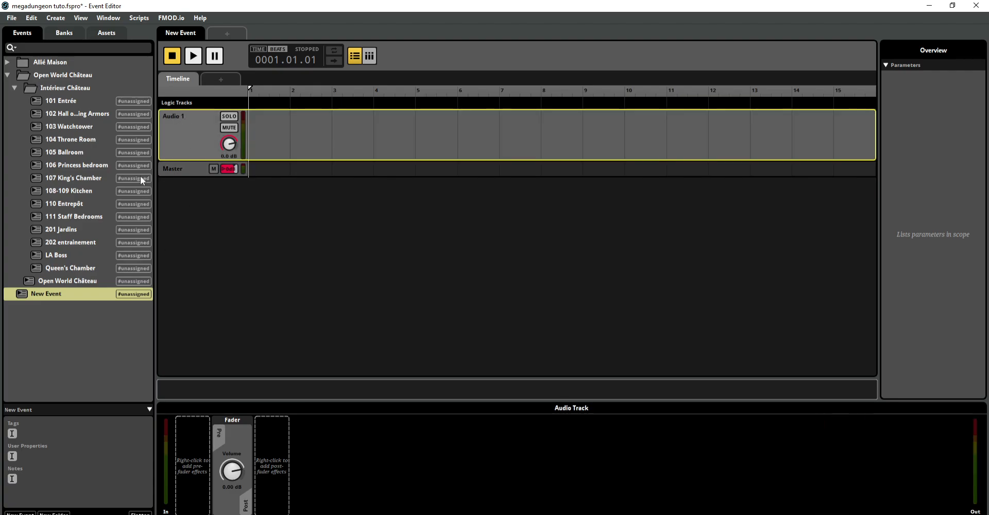
left_click(108, 33)
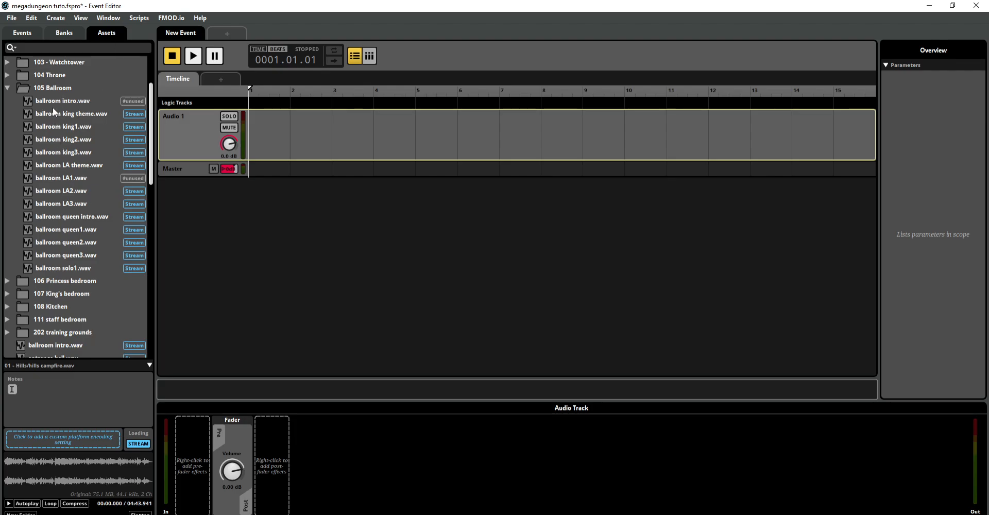
left_click_drag(57, 102, 276, 111)
left_click(281, 249)
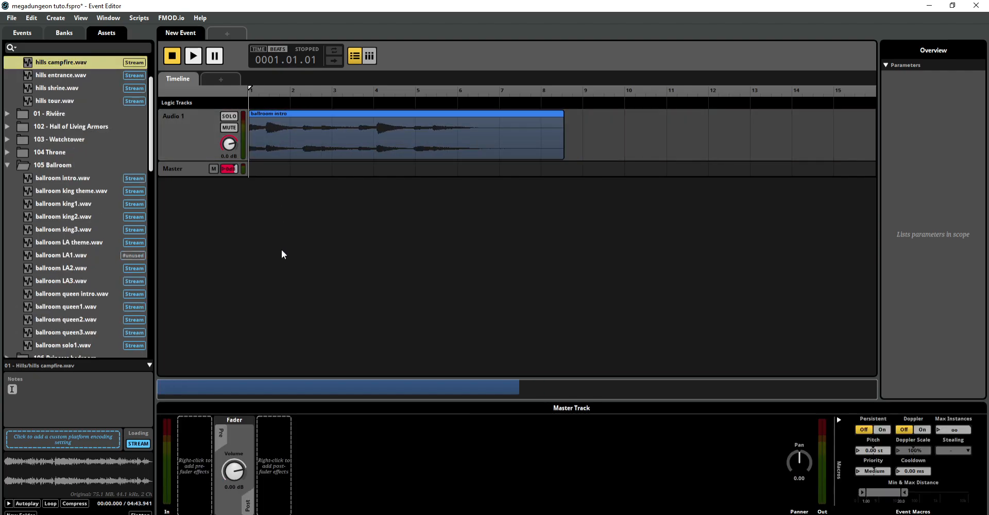
Step: Play the ballroom intro from the start, jump to bar 8, and stop with the playhead back at bar 1
left_click(193, 57)
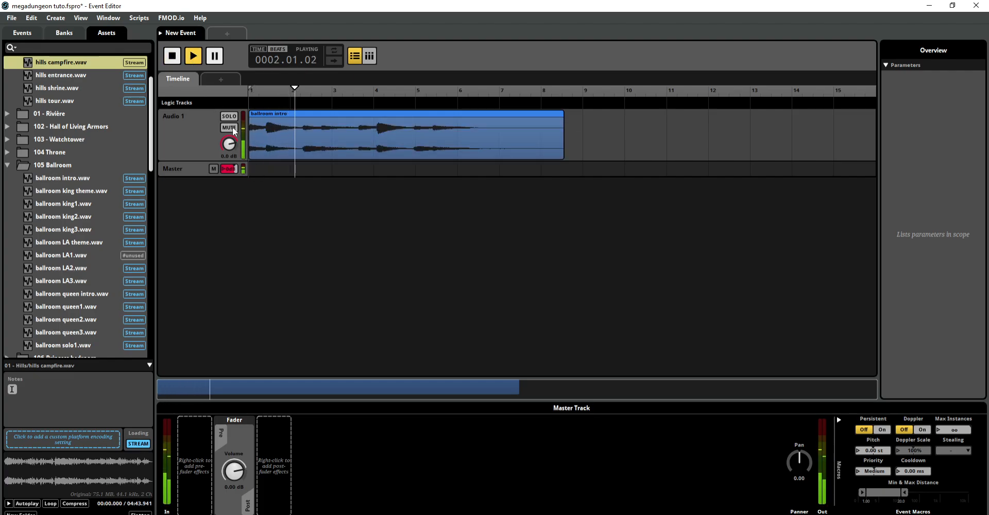
left_click(542, 104)
key("space")
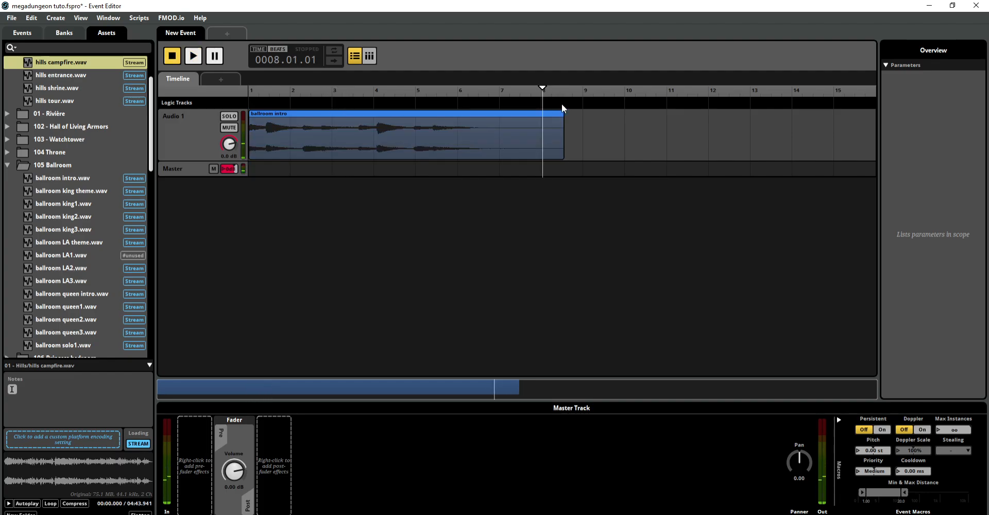
left_click(174, 57)
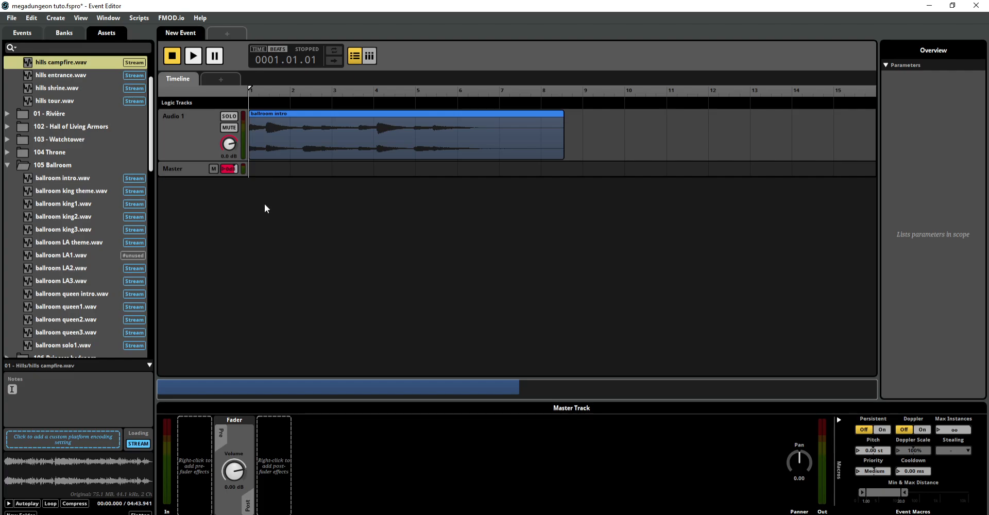
Step: Add a tempo marker to the logic tracks and align it with the start of bar 1
right_click(256, 105)
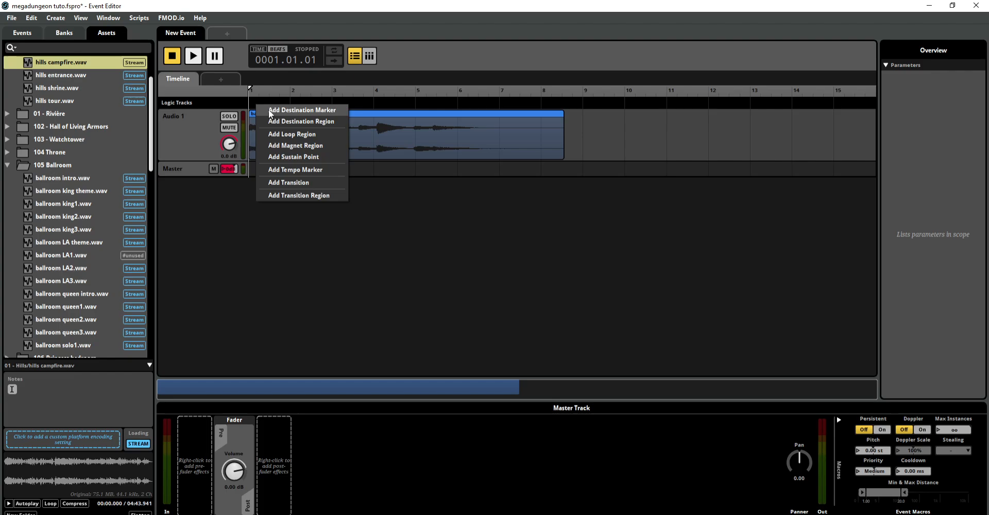
left_click(278, 170)
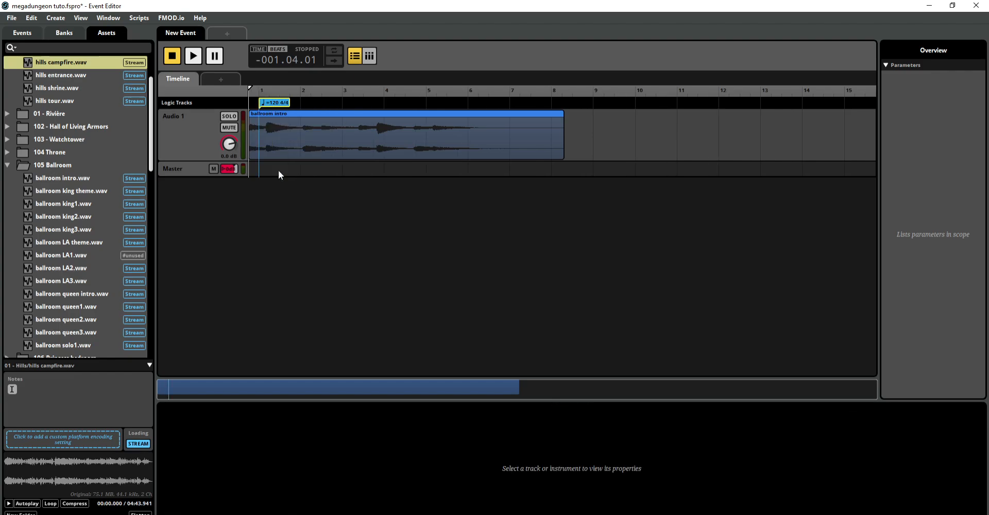
left_click_drag(275, 102, 262, 105)
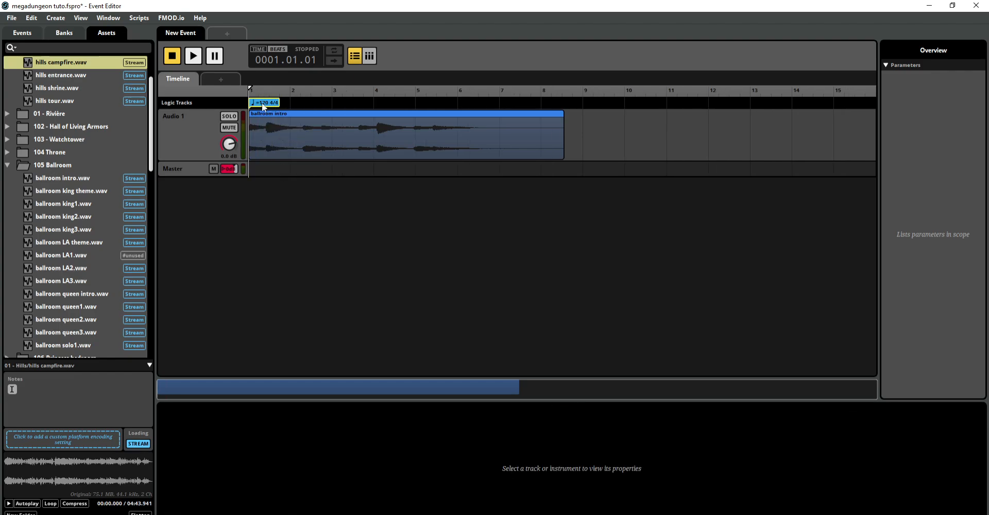
Step: Set the tempo marker to 68 BPM in 3/4, and play the ballroom intro through to check it
double_click(263, 105)
type("68")
key("BackSpace")
type("3")
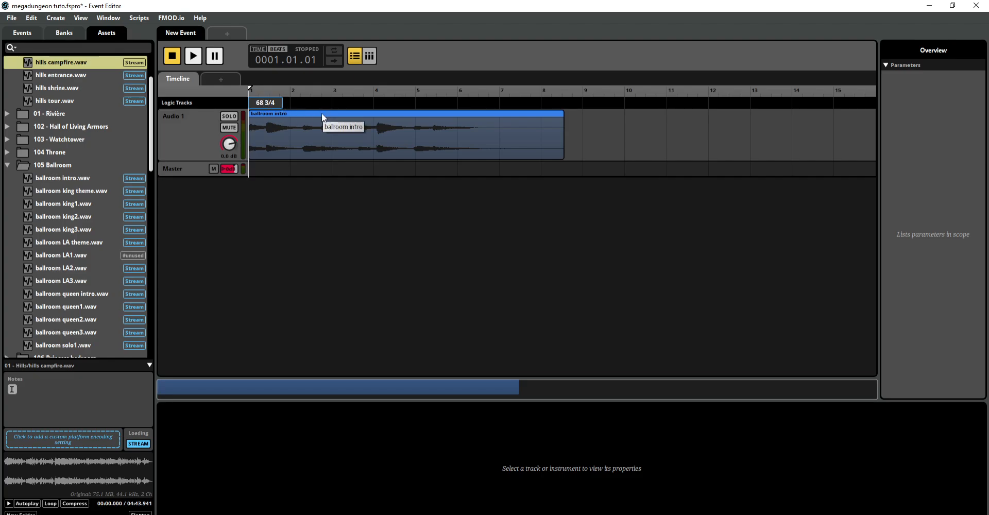
left_click(321, 197)
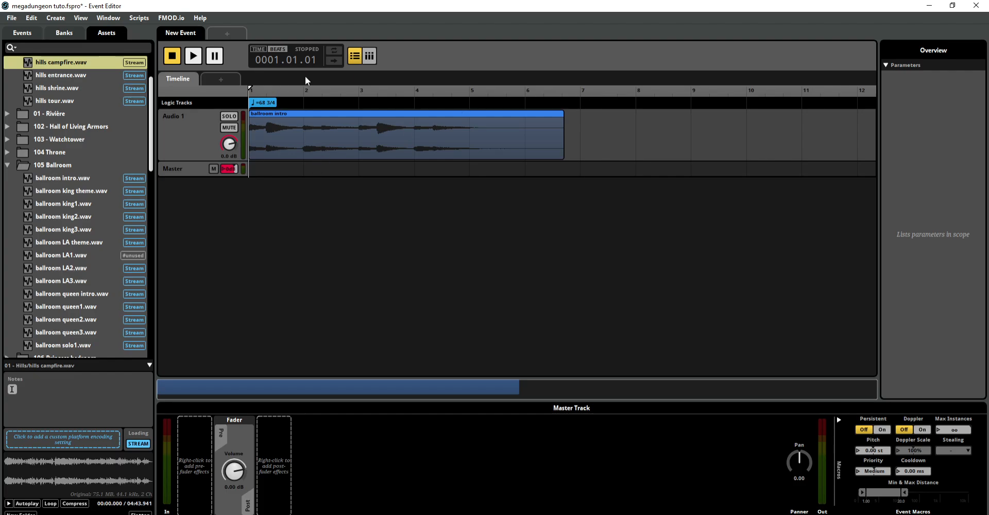
left_click(189, 58)
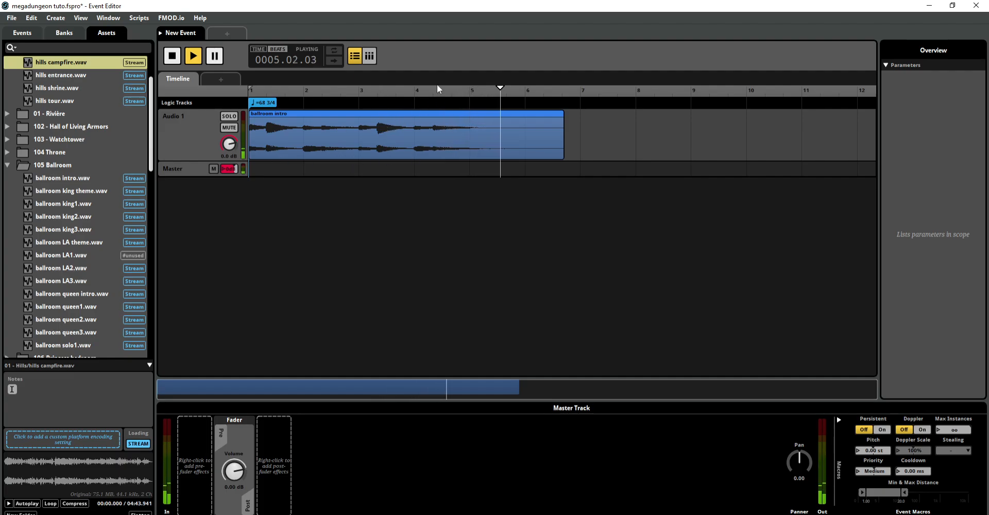
left_click(173, 56)
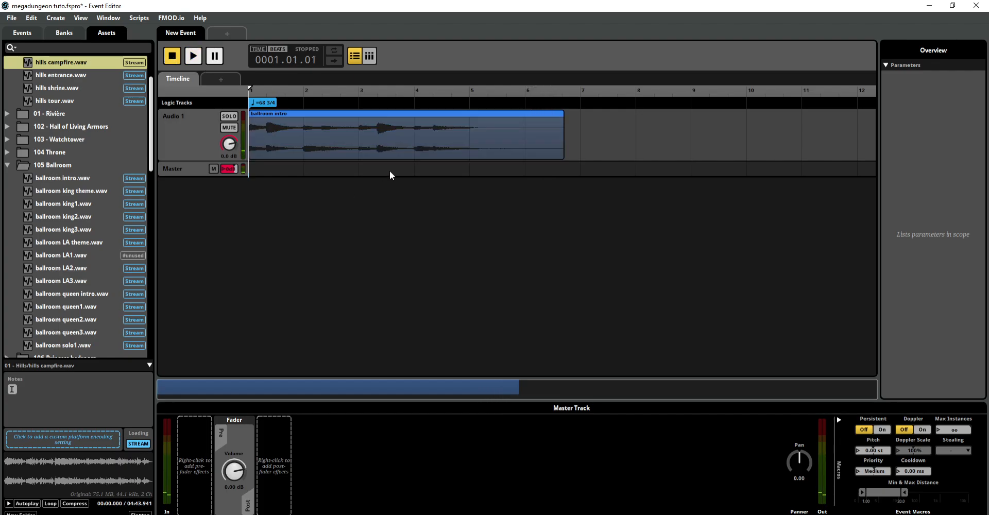
Step: Add a loop region above the ballroom intro spanning from the start of bar 1 to bar 5
right_click(433, 103)
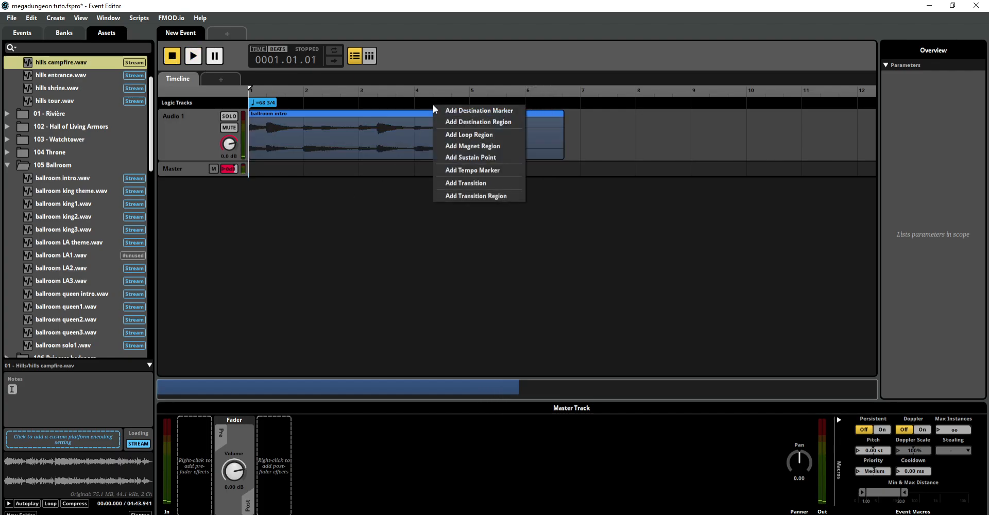
right_click(405, 102)
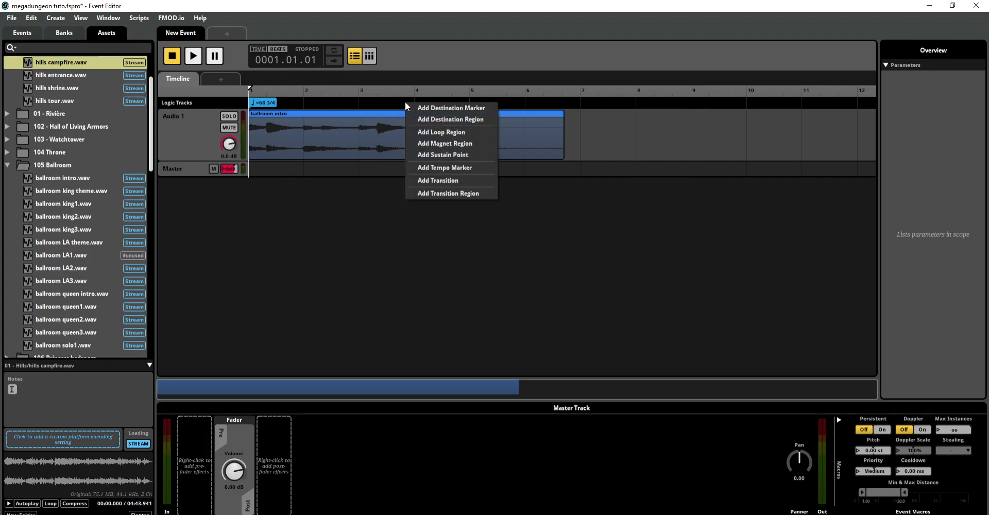
left_click(421, 132)
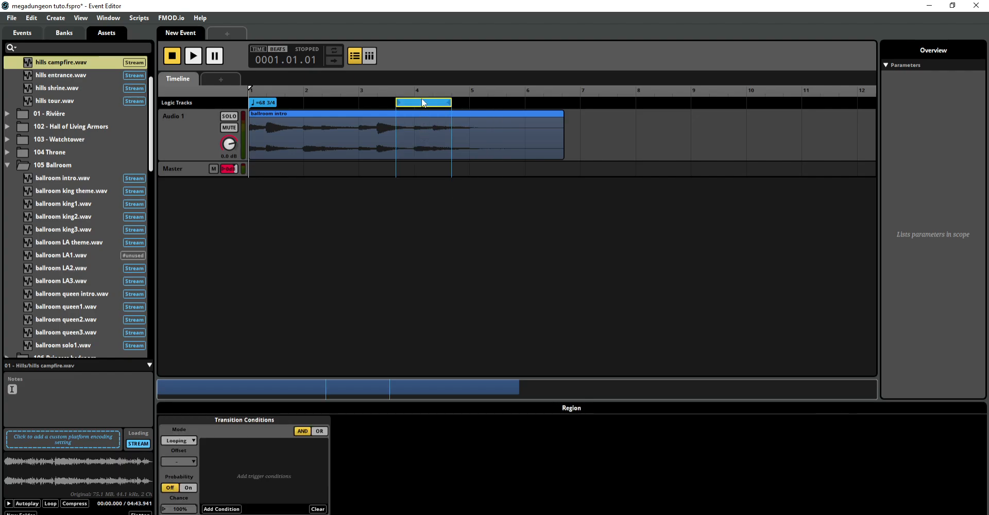
left_click_drag(421, 101, 264, 116)
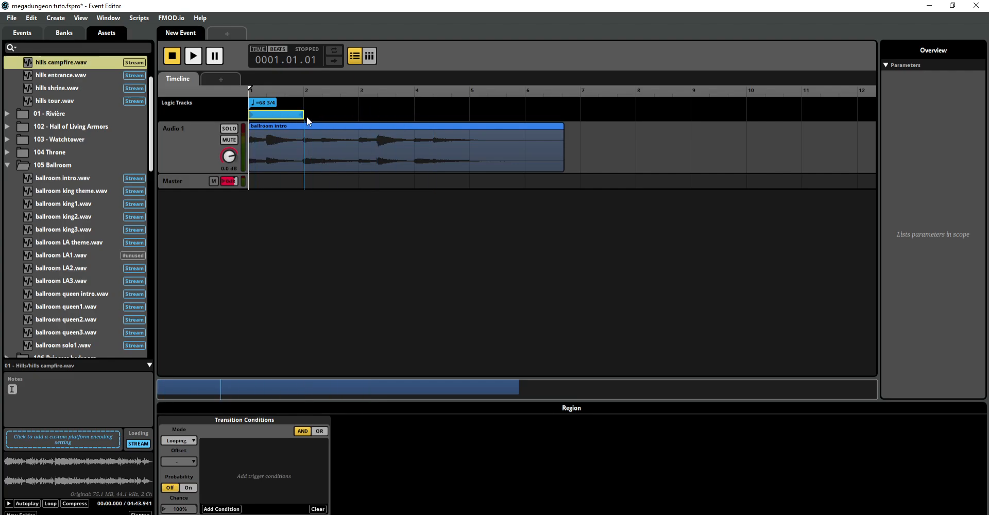
left_click_drag(305, 115, 467, 113)
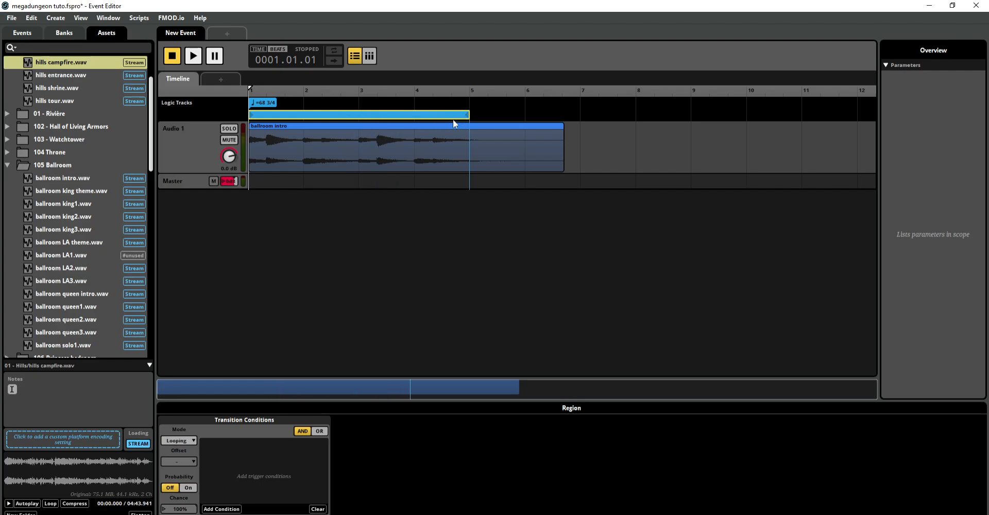
Step: Play the intro from about bar 4 to test the loop back to bar 1, select the loop region, and stop playback
left_click(438, 103)
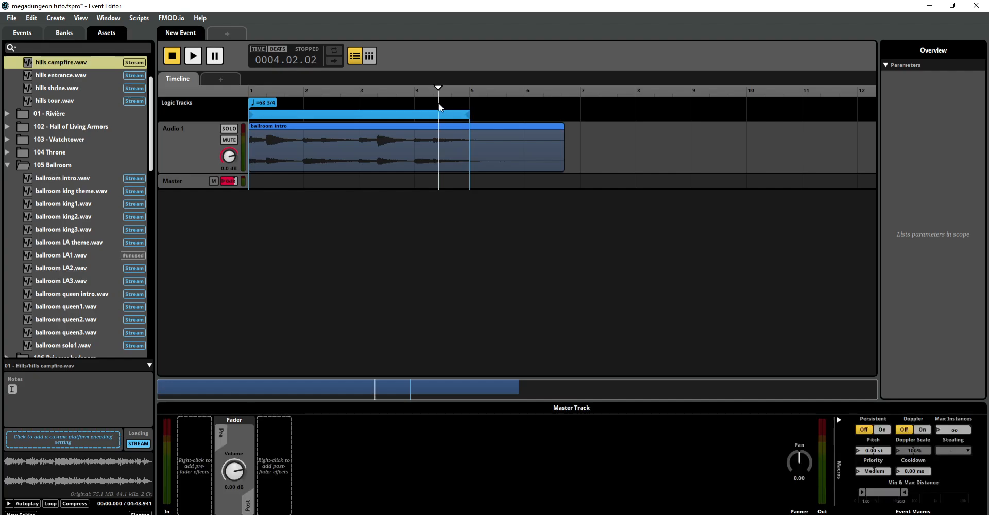
left_click(173, 59)
left_click(432, 102)
left_click(193, 59)
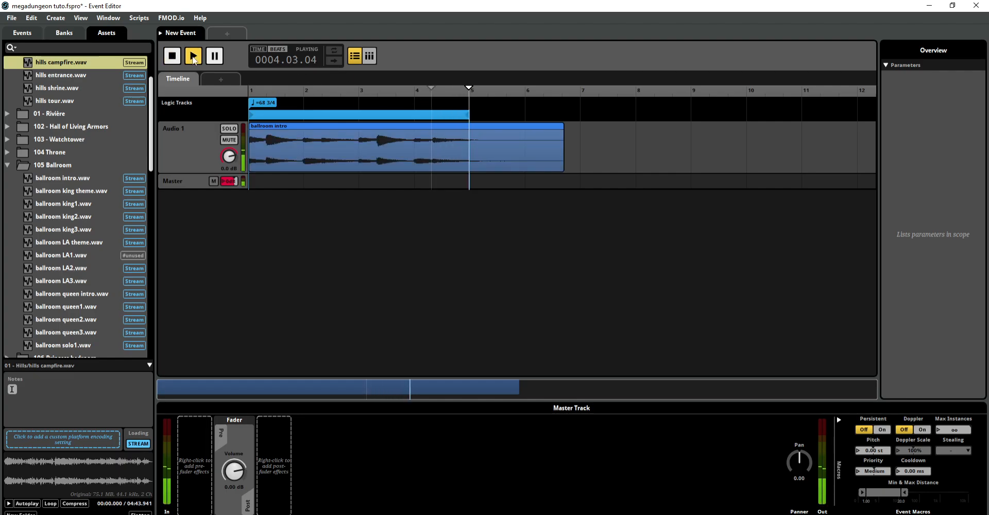
left_click(433, 102)
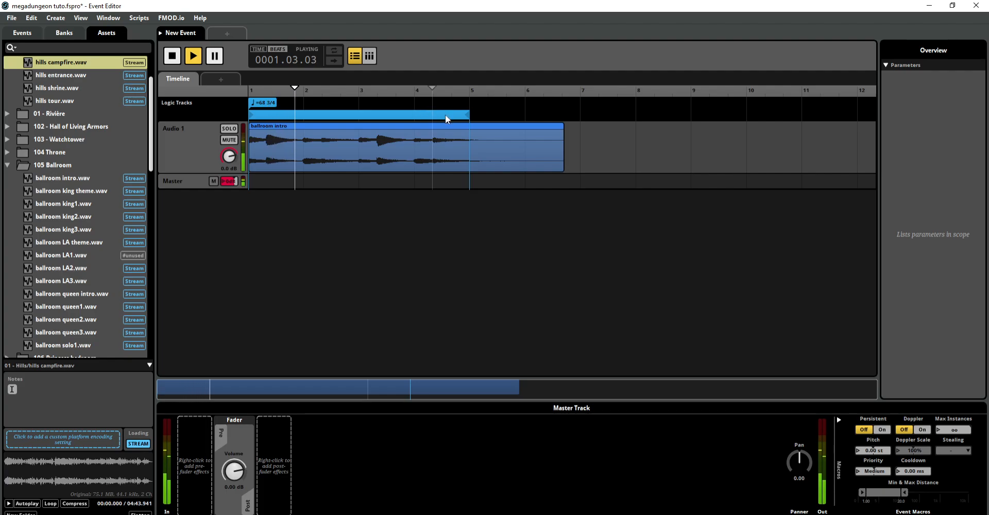
left_click(445, 114)
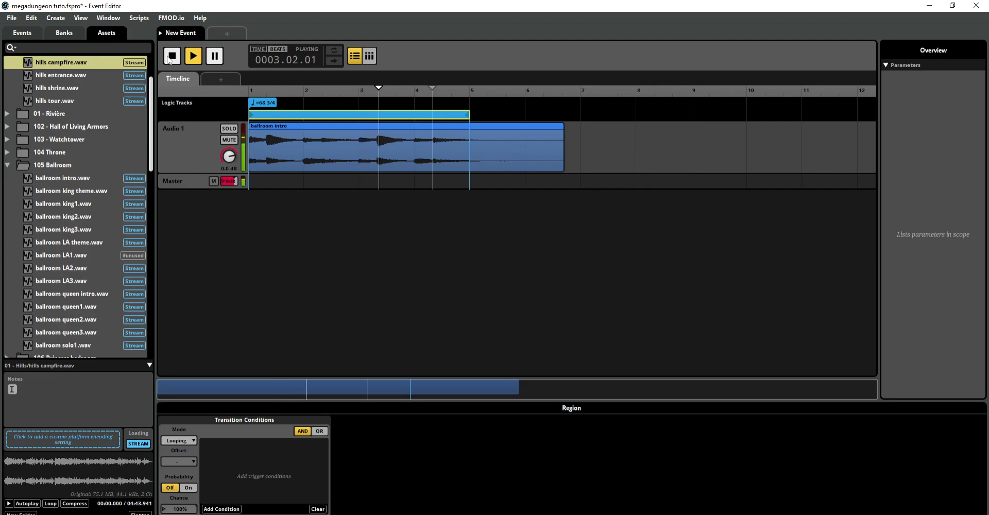
key("space")
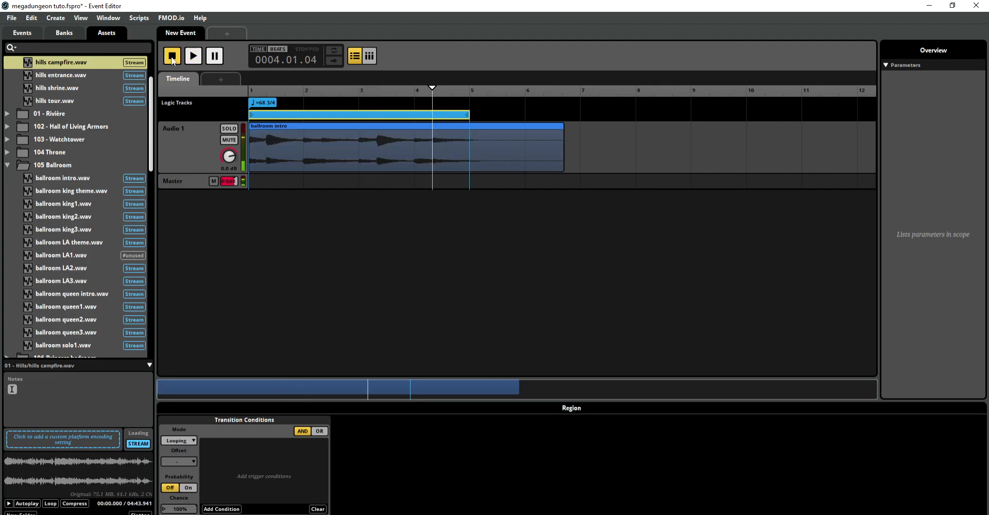
Step: Add a transition timeline to the loop region with a crossfade between source and destination audio, and play from bar 4 to test it
double_click(443, 115)
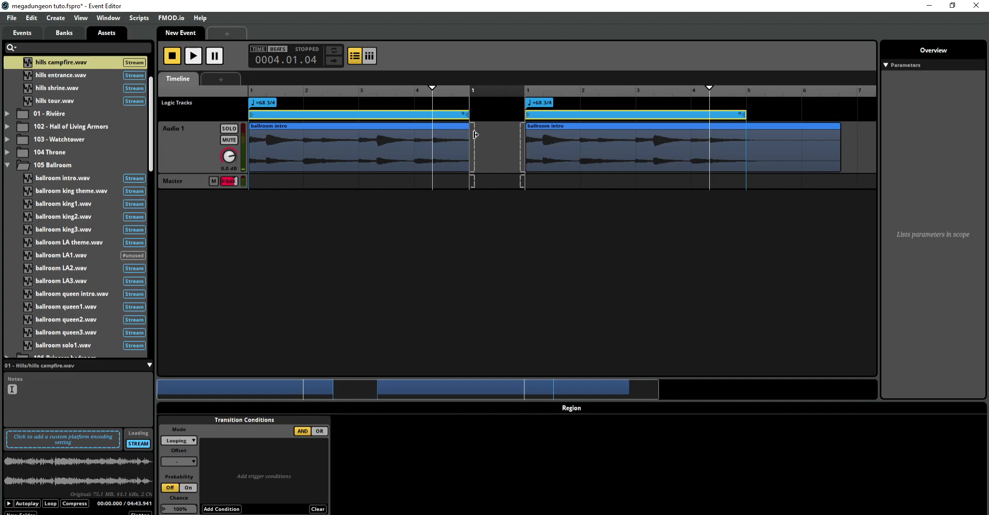
left_click_drag(475, 135, 444, 147)
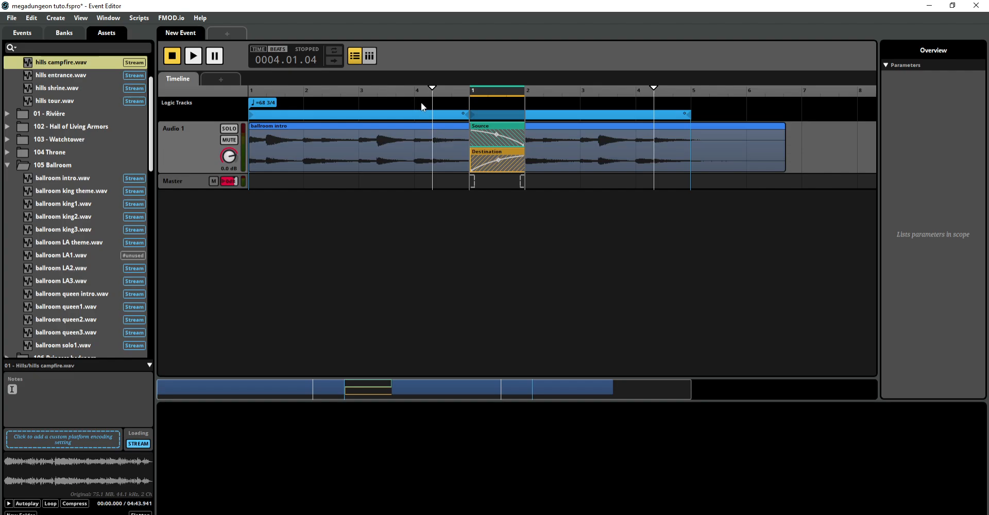
left_click(422, 103)
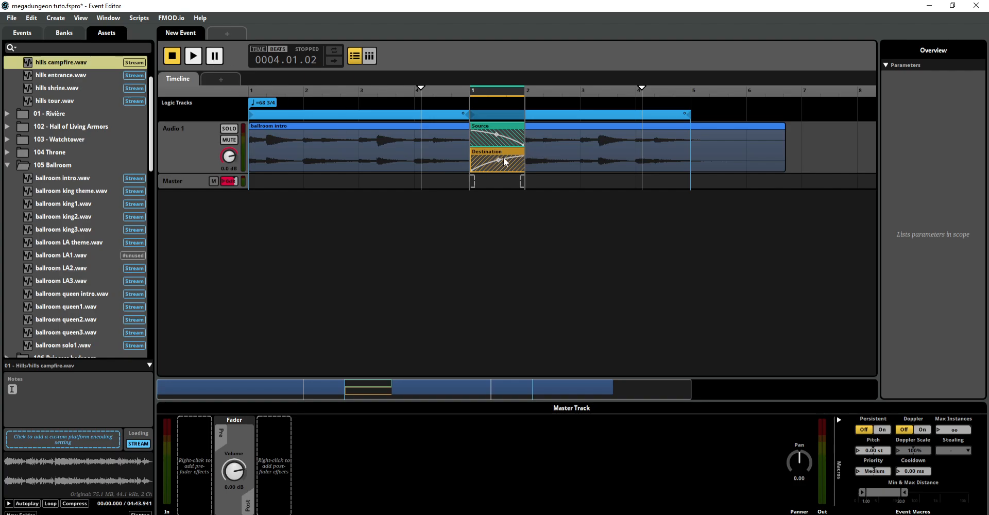
left_click(194, 58)
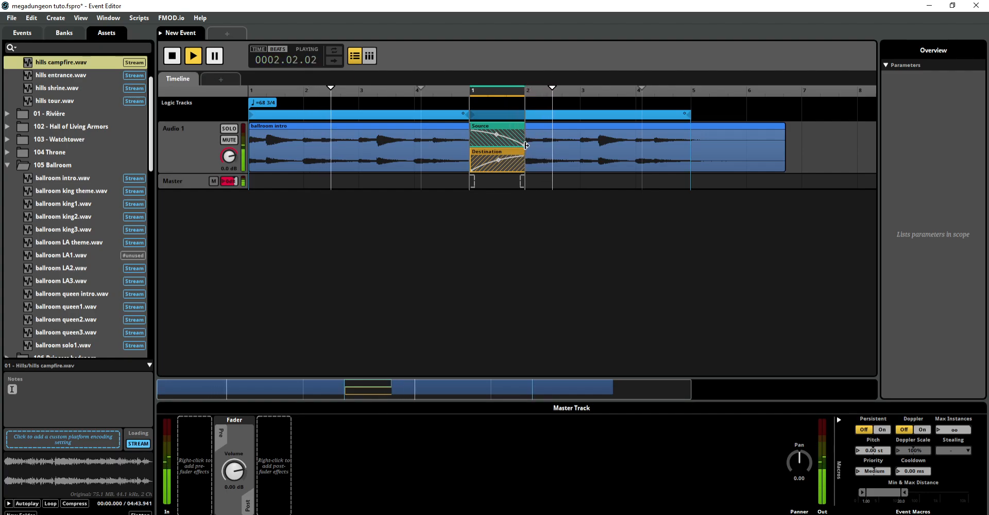
Step: Remove the destination's fade-in curve from the loop transition, close the transition timeline, and stop playback
left_click_drag(520, 155, 456, 145)
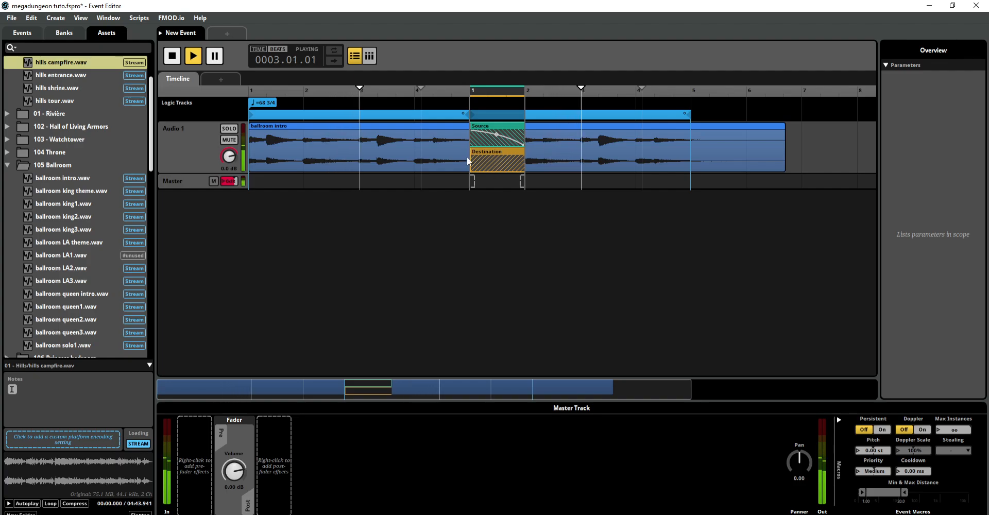
left_click(454, 113)
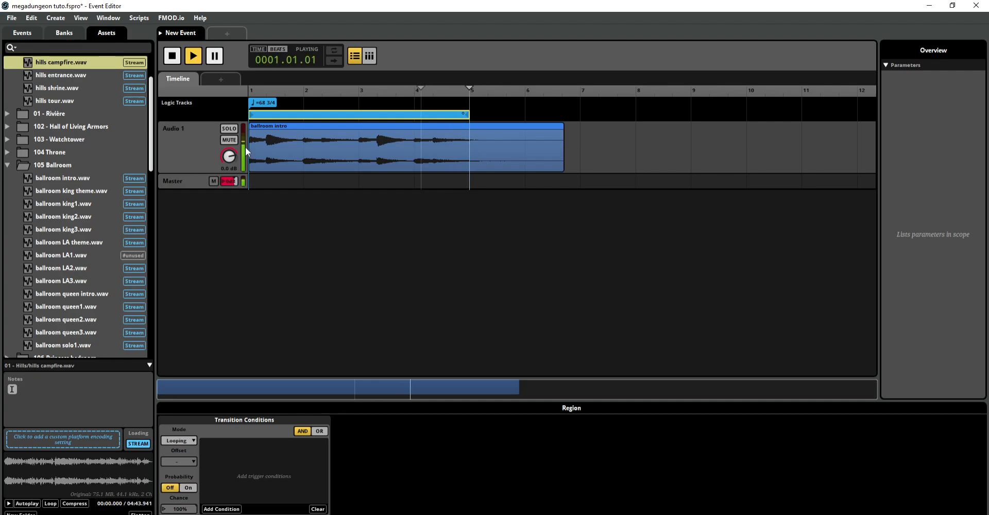
left_click(178, 61)
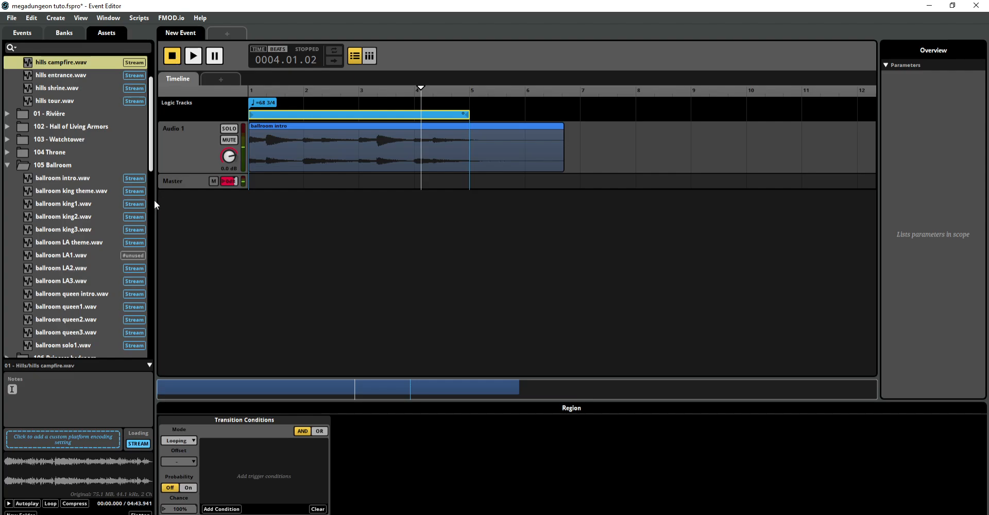
Step: Place ballroom king theme.wav on the Audio 1 track at the start of bar 8
left_click(92, 203)
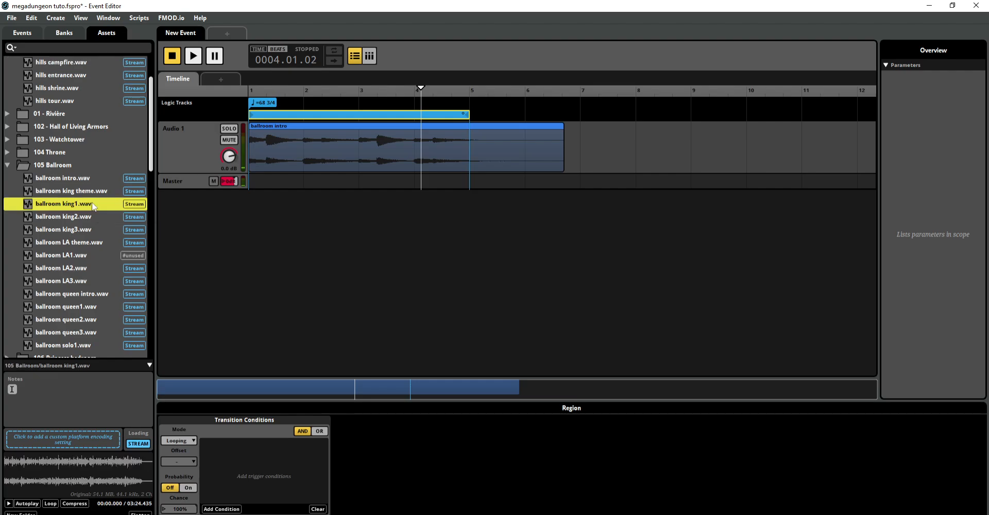
left_click(90, 230, "shift")
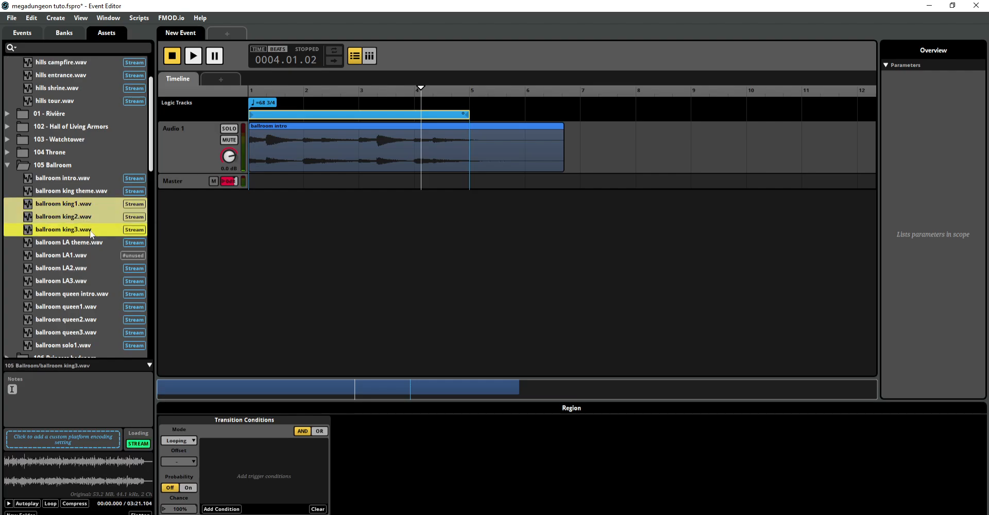
left_click(78, 190)
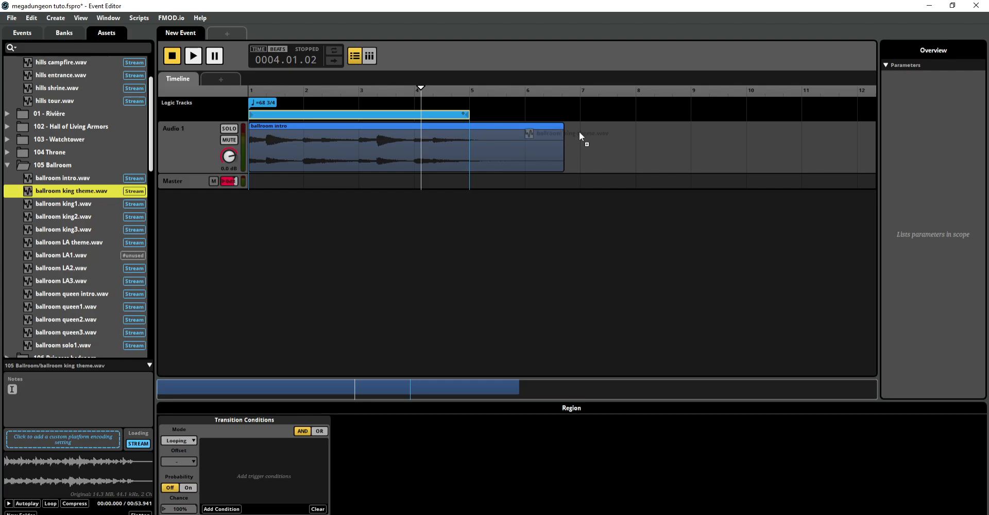
left_click_drag(579, 131, 637, 132)
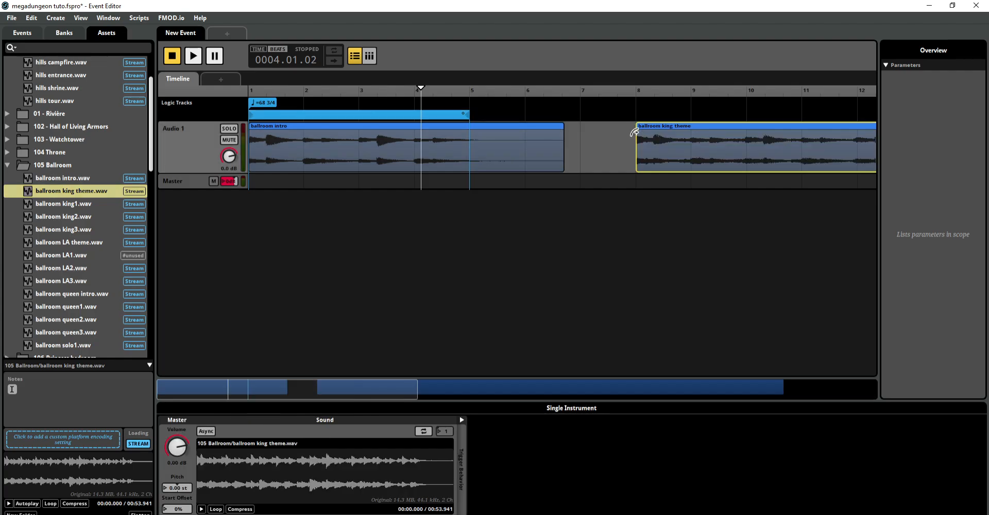
Step: Add a destination marker named King at bar 8, above the start of the king theme, with the intro loop playing
right_click(639, 105)
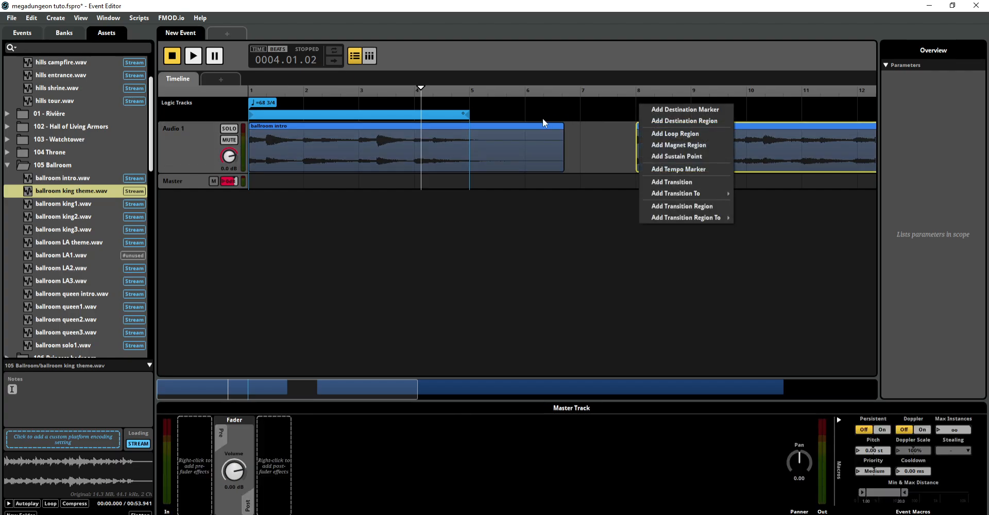
left_click(396, 102)
key("space")
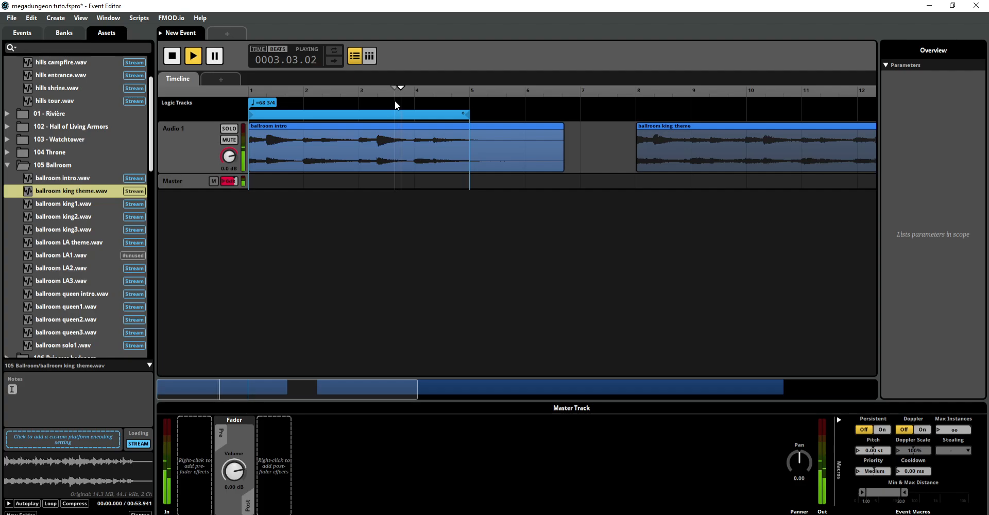
right_click(636, 103)
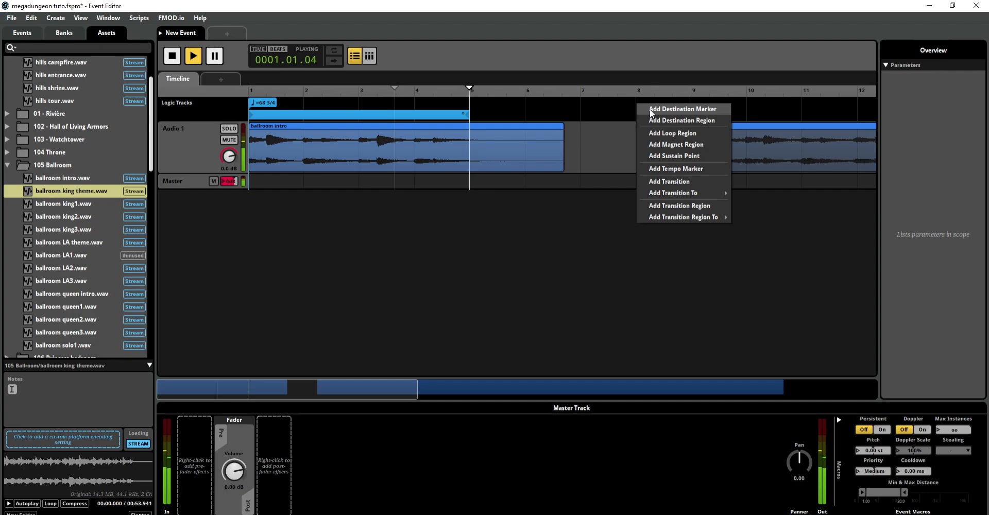
left_click(654, 109)
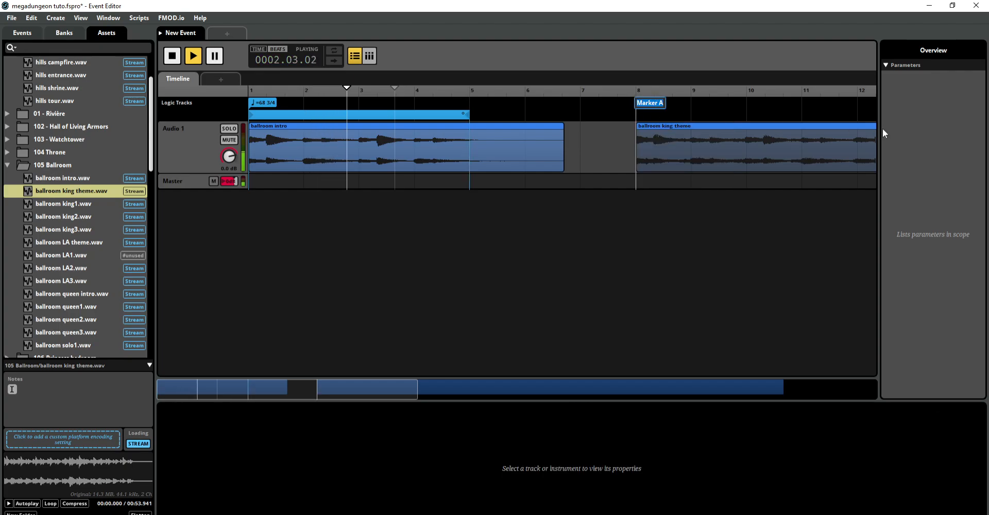
type("King")
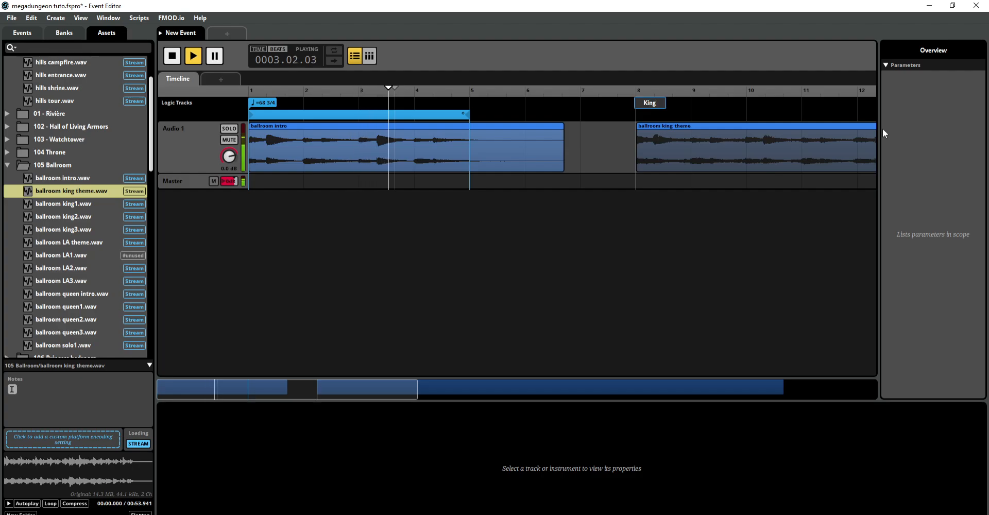
key("Return")
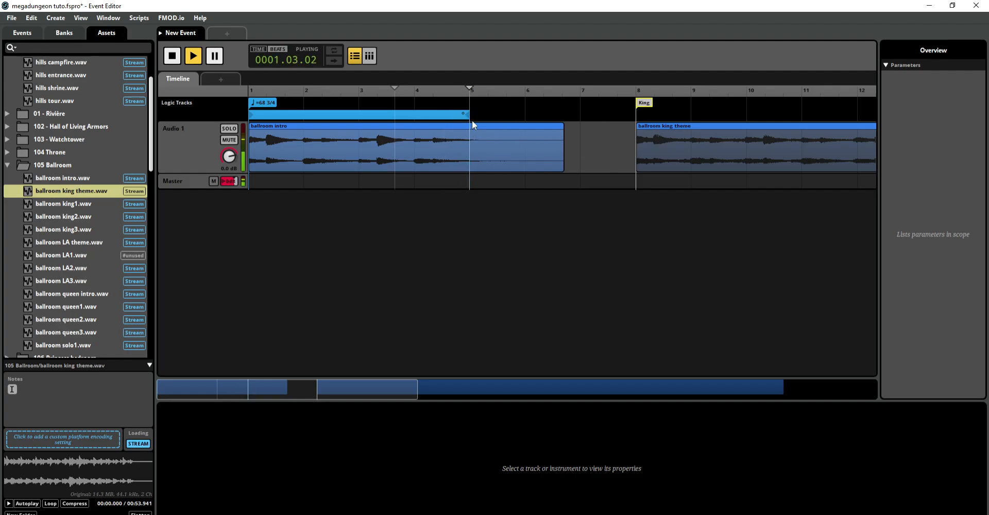
Step: Add a transition to the King marker, align it with the loop region's end at bar 5, and play from bar 4
right_click(480, 110)
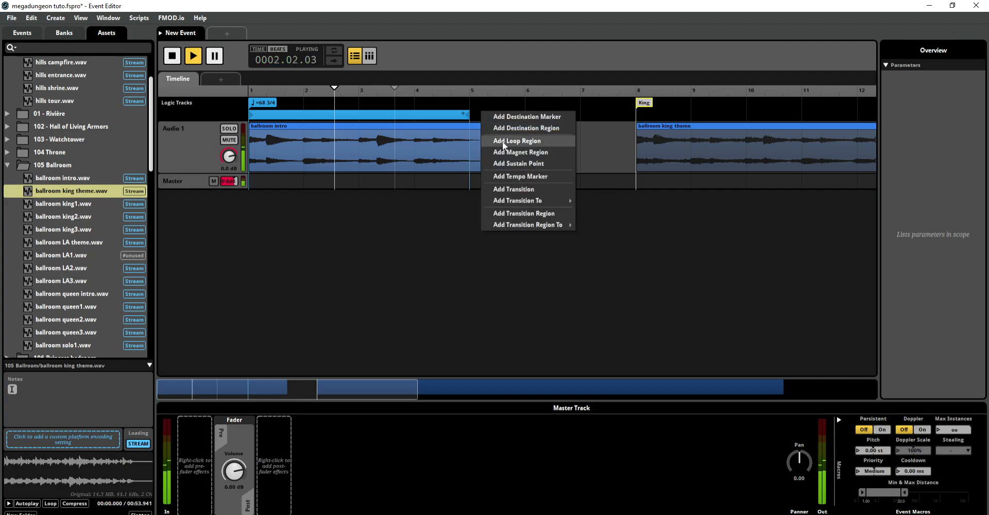
mouse_move(504, 202)
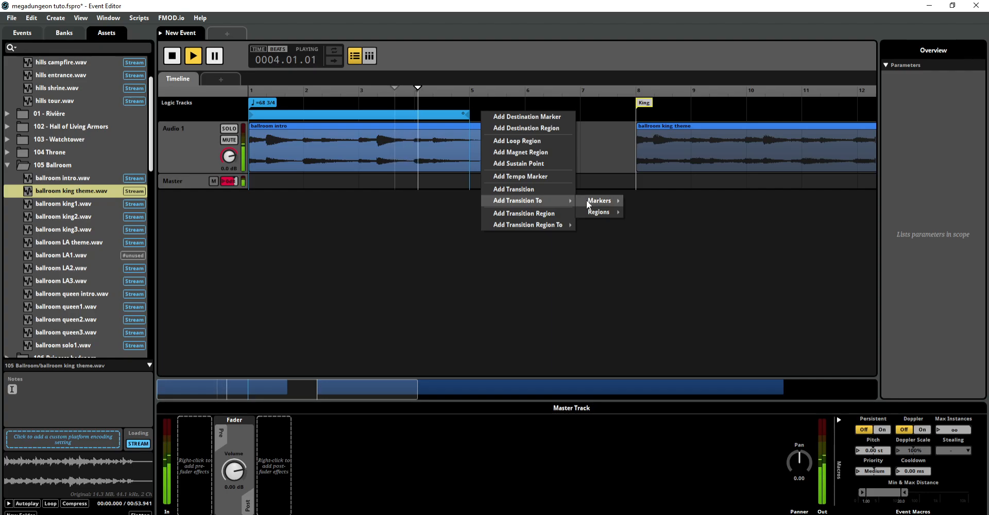
mouse_move(588, 202)
left_click(638, 200)
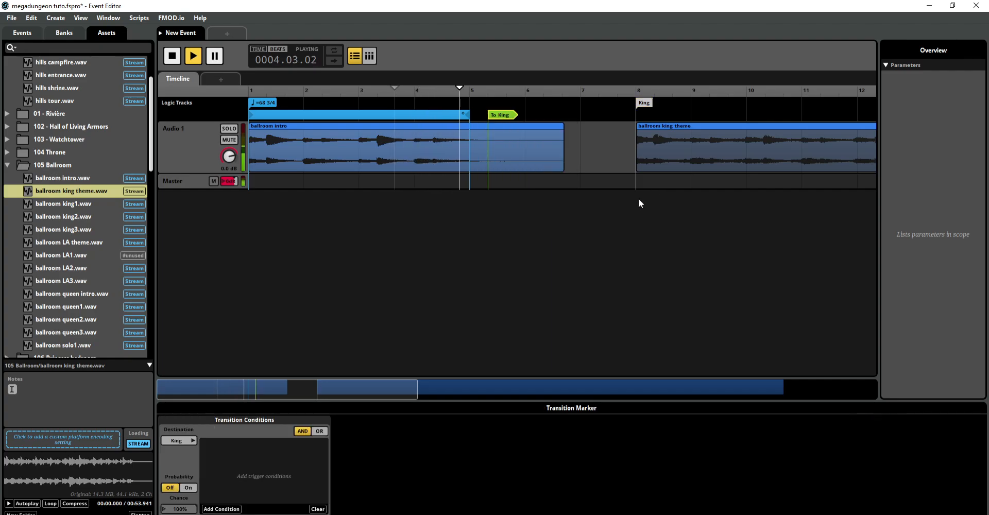
left_click_drag(495, 119, 477, 129)
left_click(425, 130)
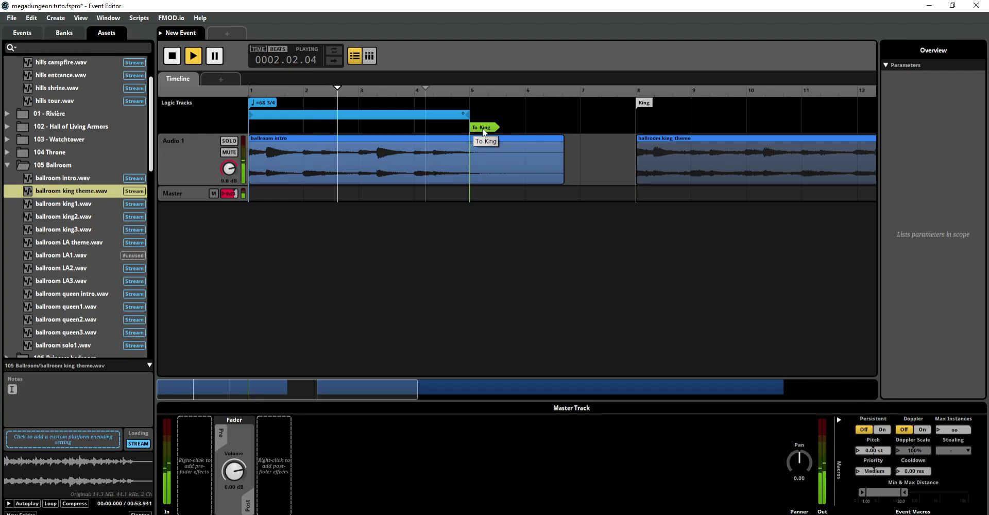
left_click(445, 116)
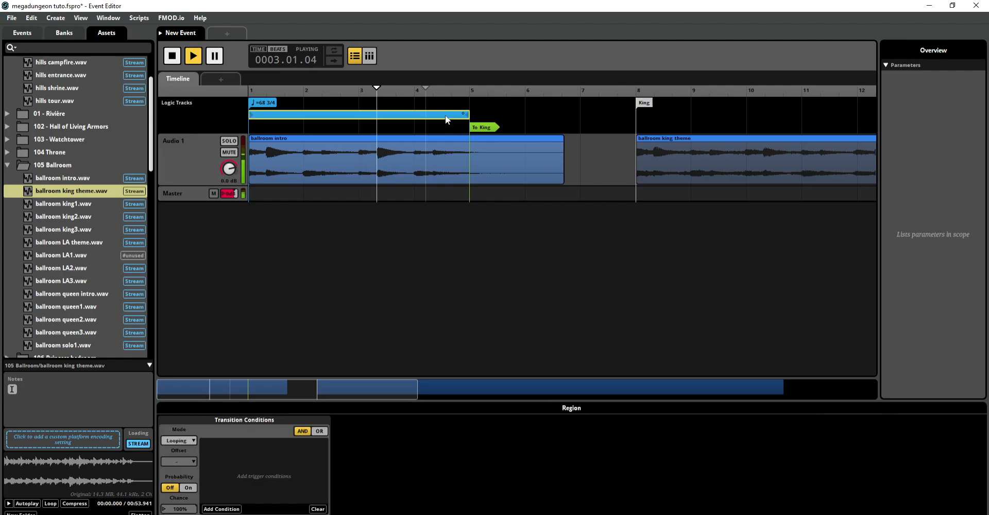
left_click(229, 509)
mouse_move(233, 487)
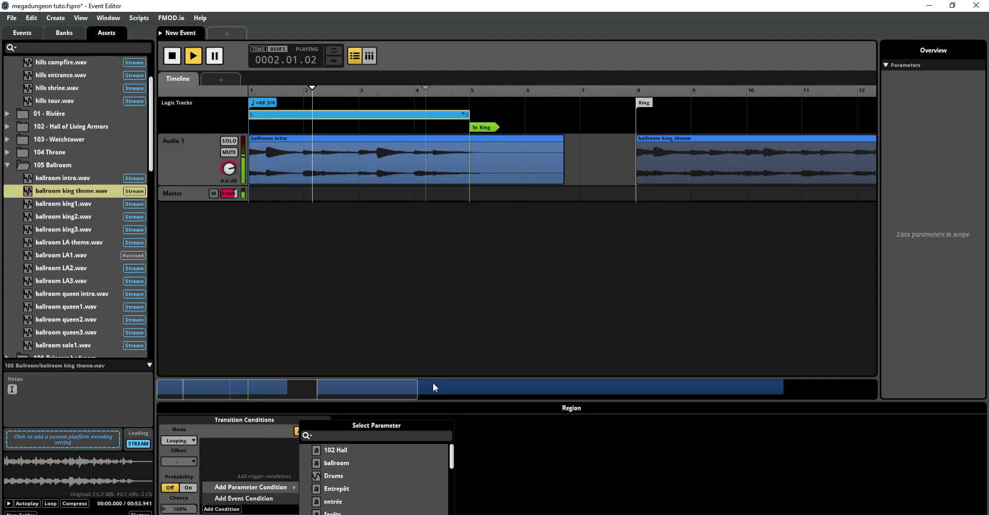
left_click(396, 120)
left_click(397, 114)
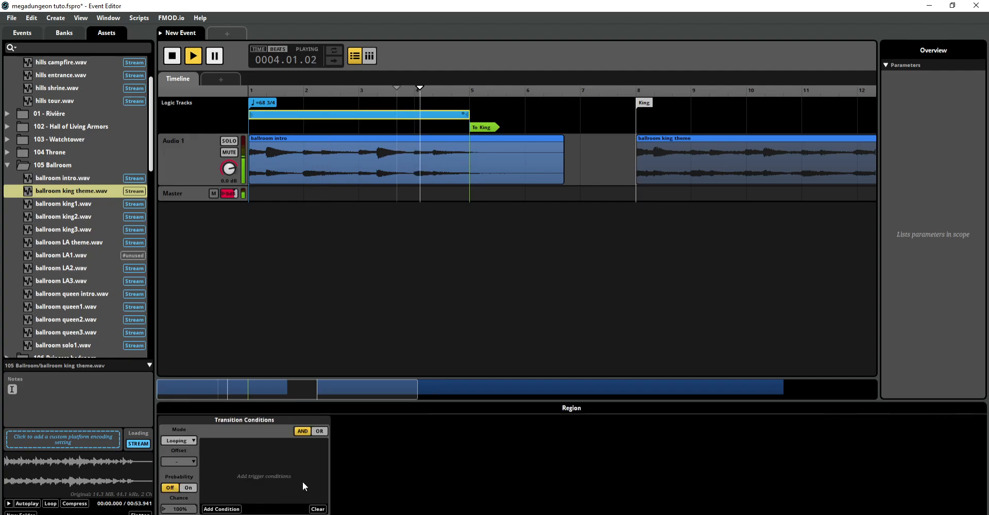
Step: Create a new parameter for the loop region's trigger condition and set its type to User: Labeled
left_click(221, 510)
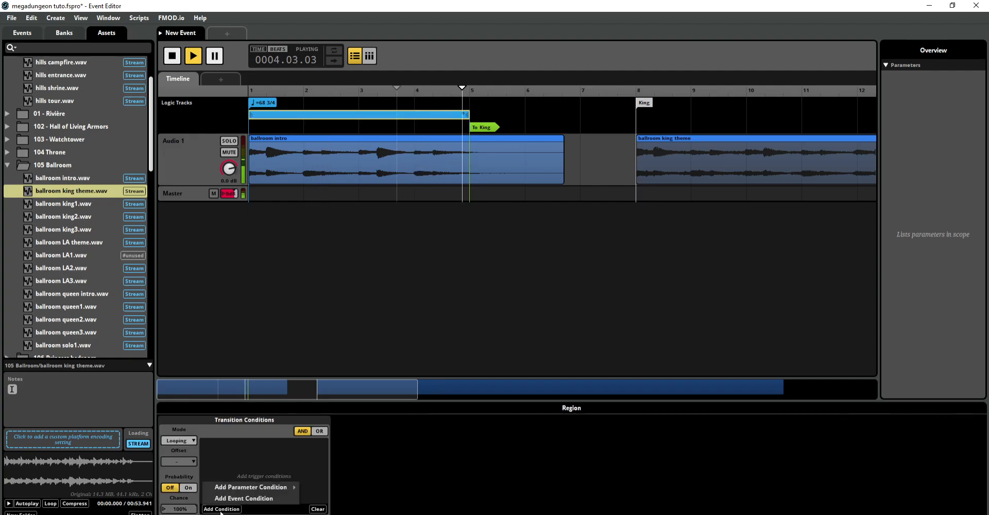
mouse_move(224, 486)
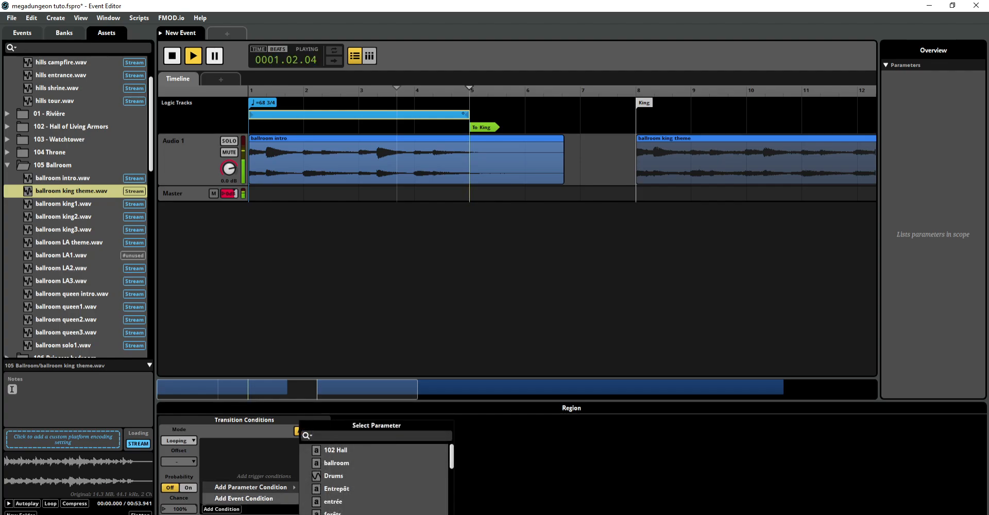
left_click(329, 514)
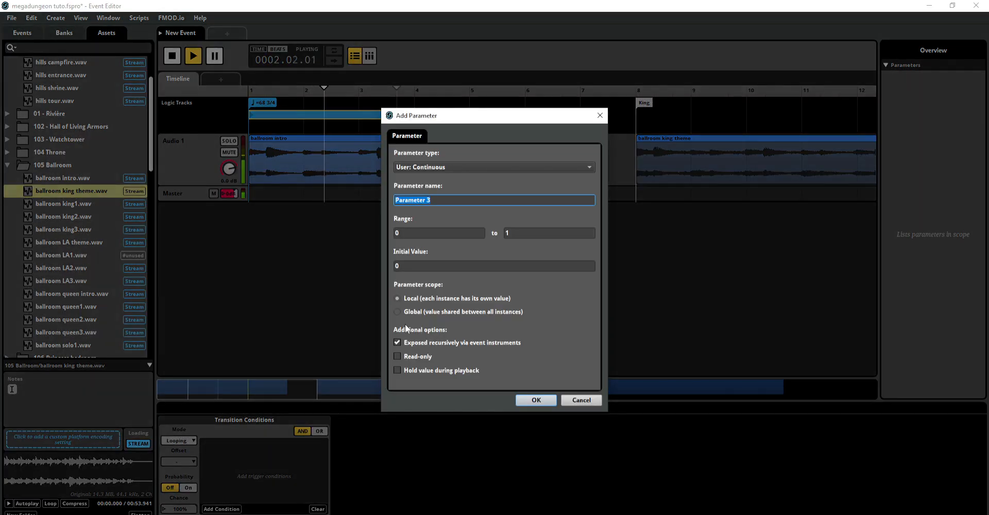
type("demo")
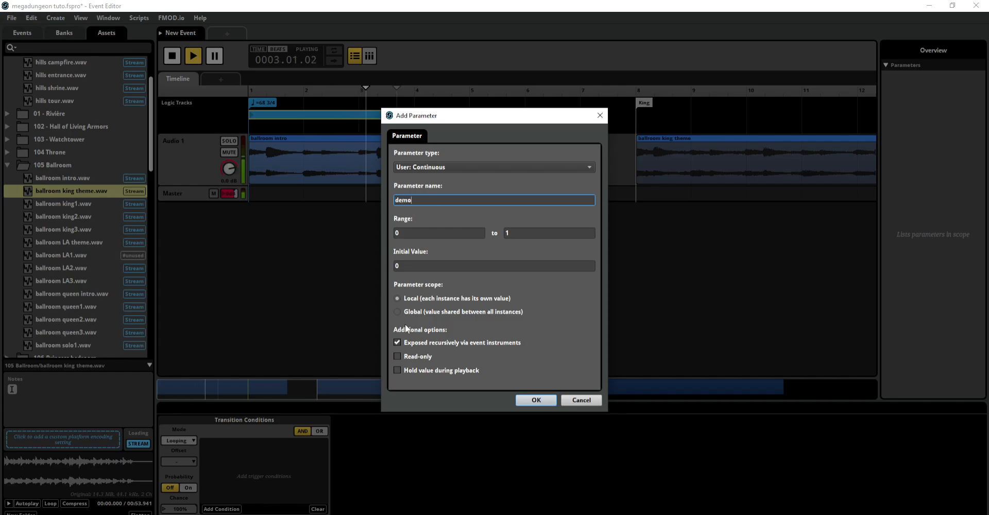
left_click(455, 166)
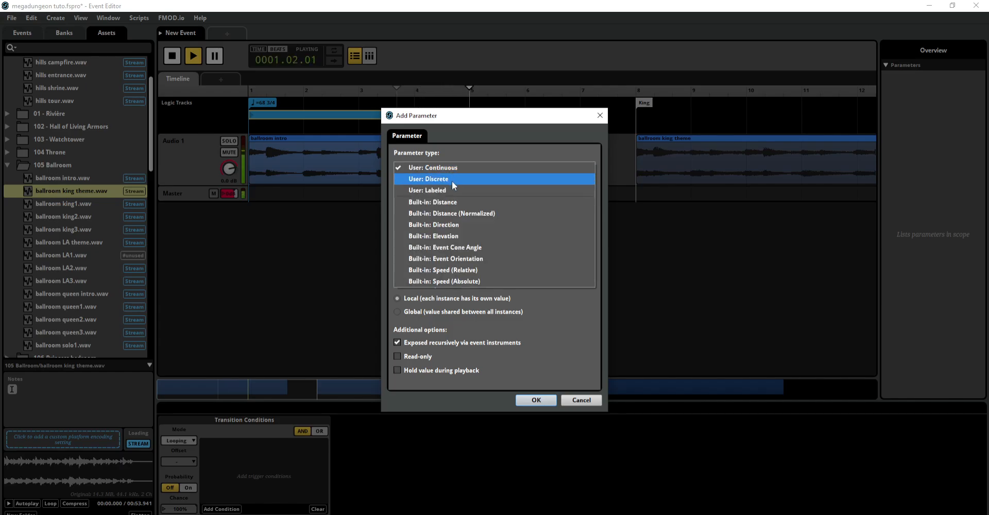
left_click(453, 152)
left_click(451, 166)
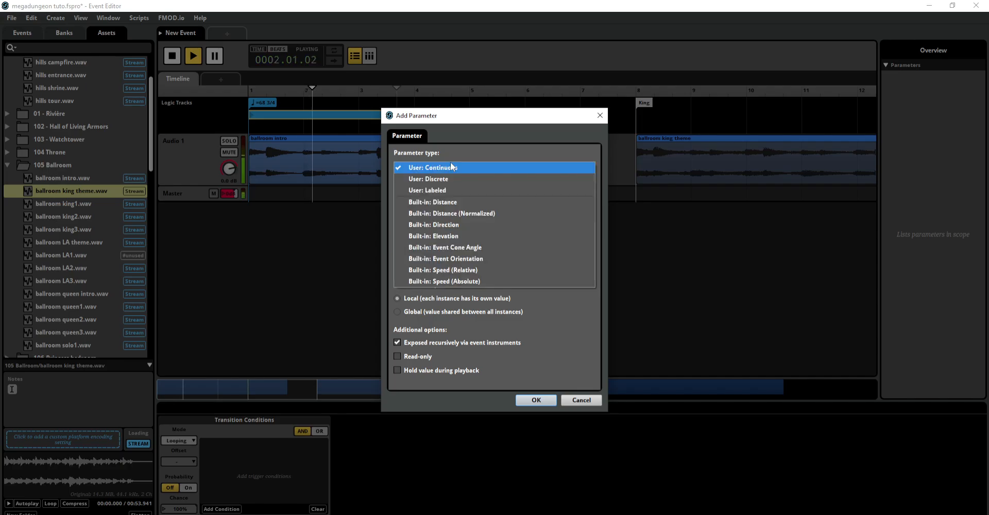
left_click(450, 189)
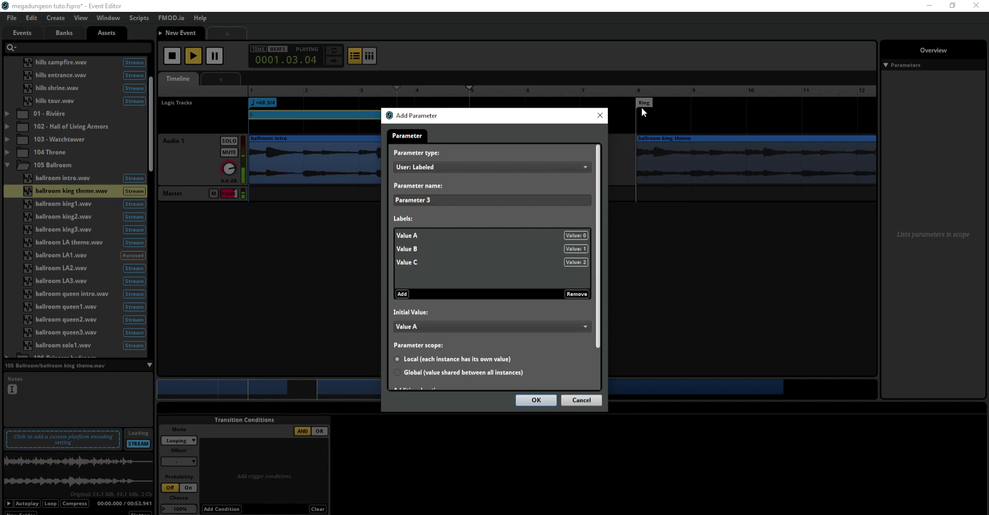
Step: Name the new parameter demo and rename its first two labels intro and king
left_click(469, 200)
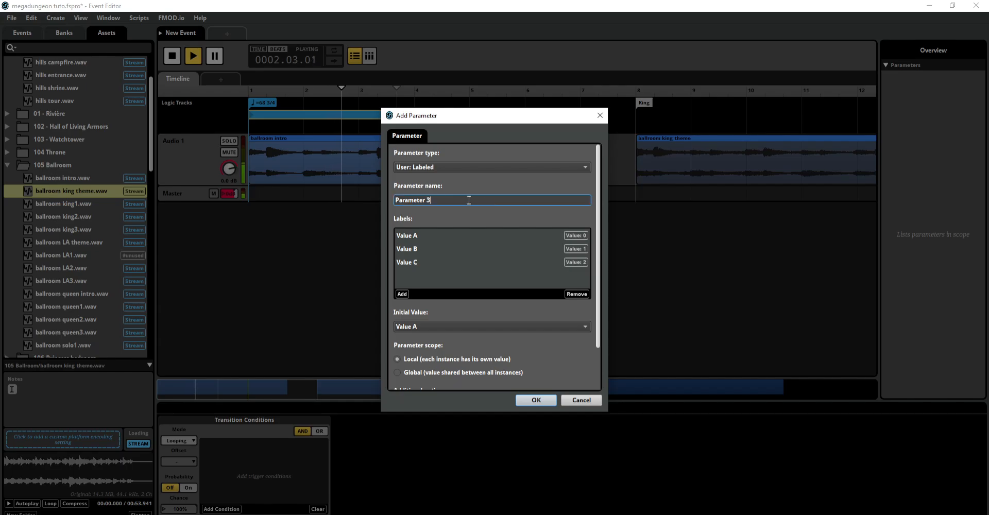
key("ctrl+a")
type("demo")
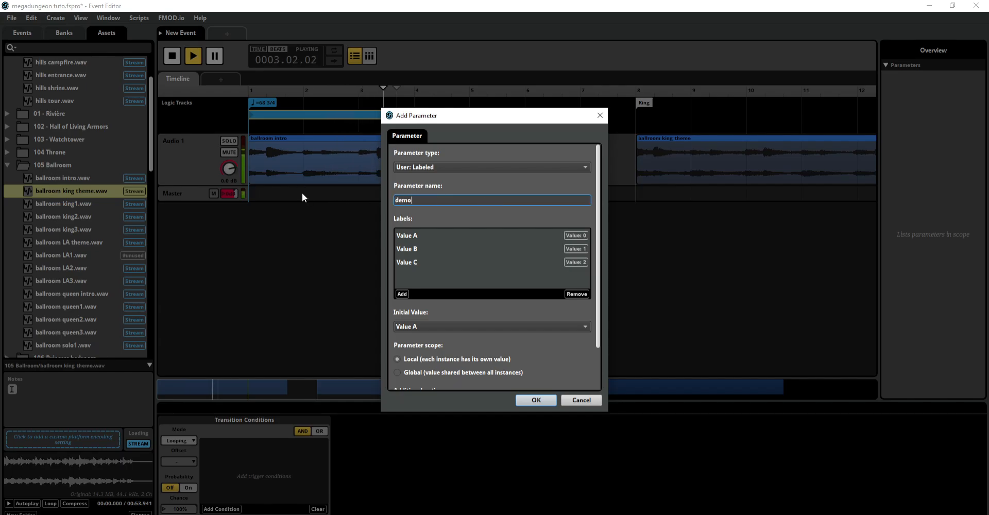
left_click(444, 235)
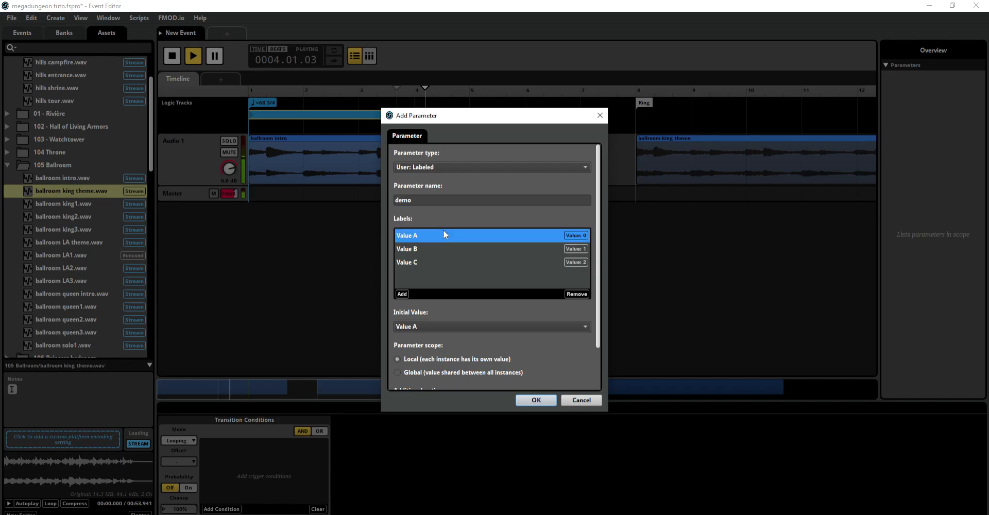
left_click(441, 231)
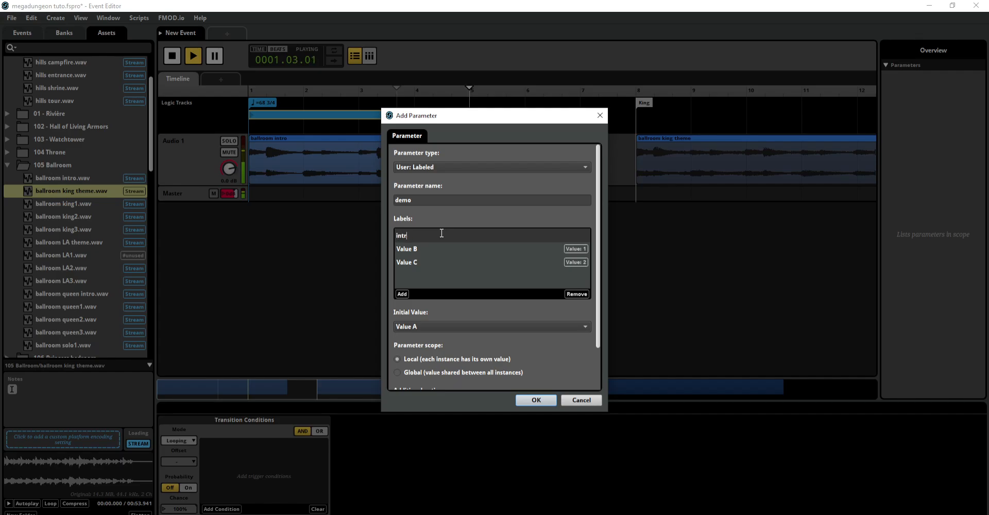
double_click(421, 249)
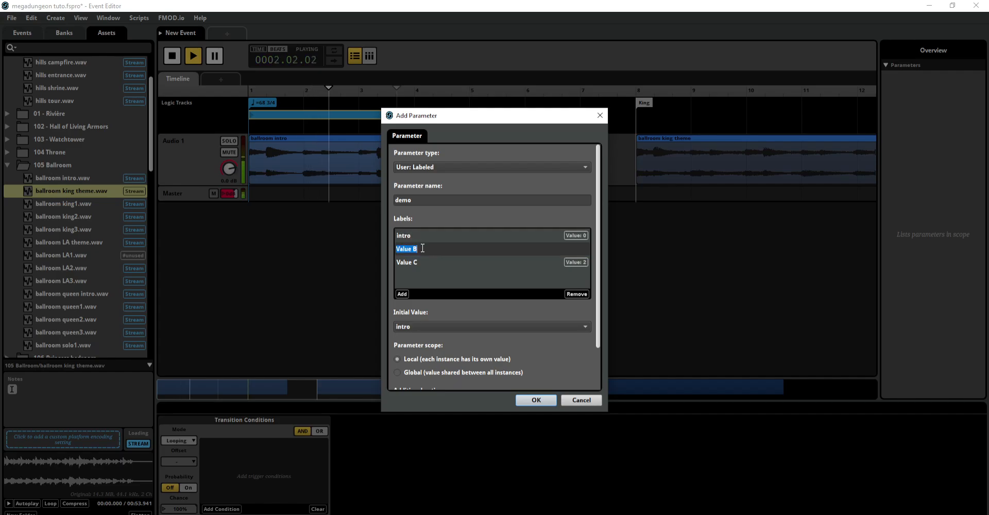
key("BackSpace")
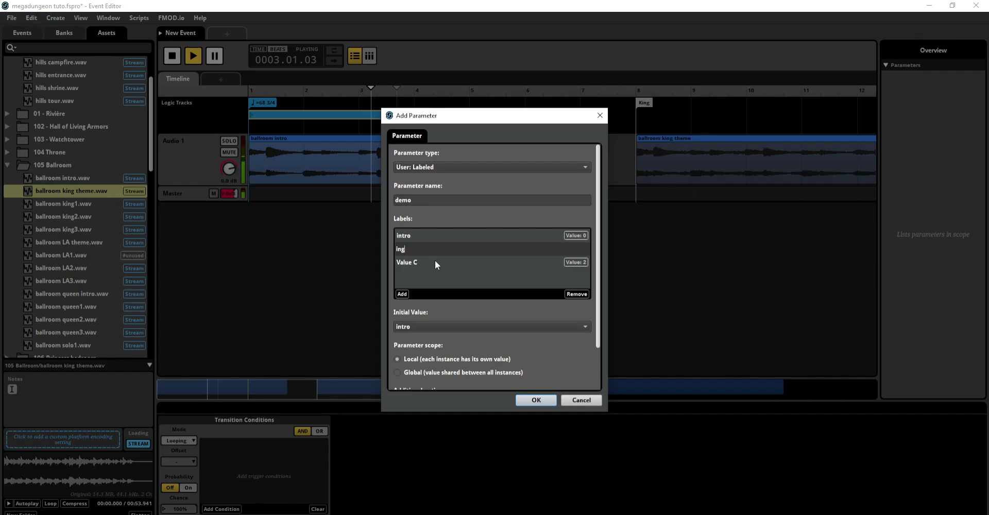
type("king")
key("Return")
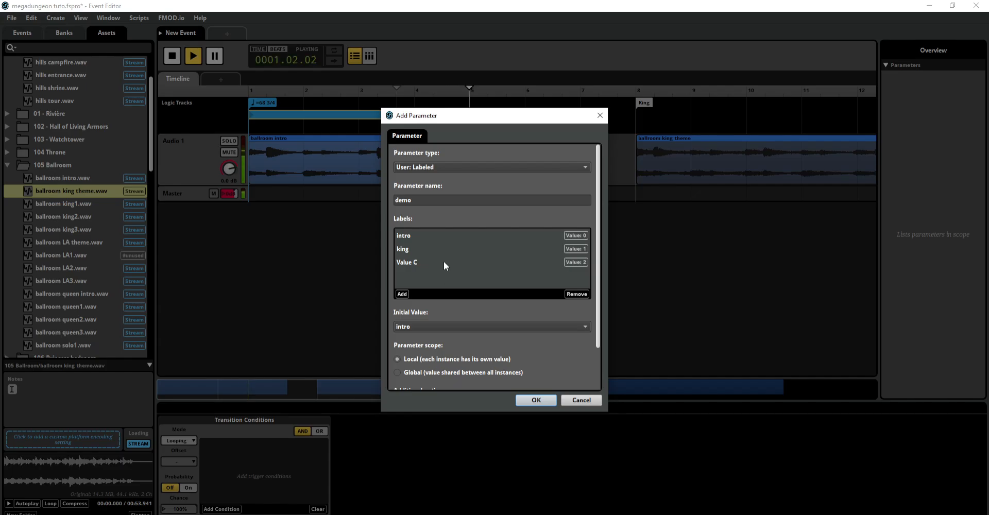
Step: Remove the Value C label and confirm the new demo parameter for the loop region's condition
left_click(444, 262)
left_click(576, 293)
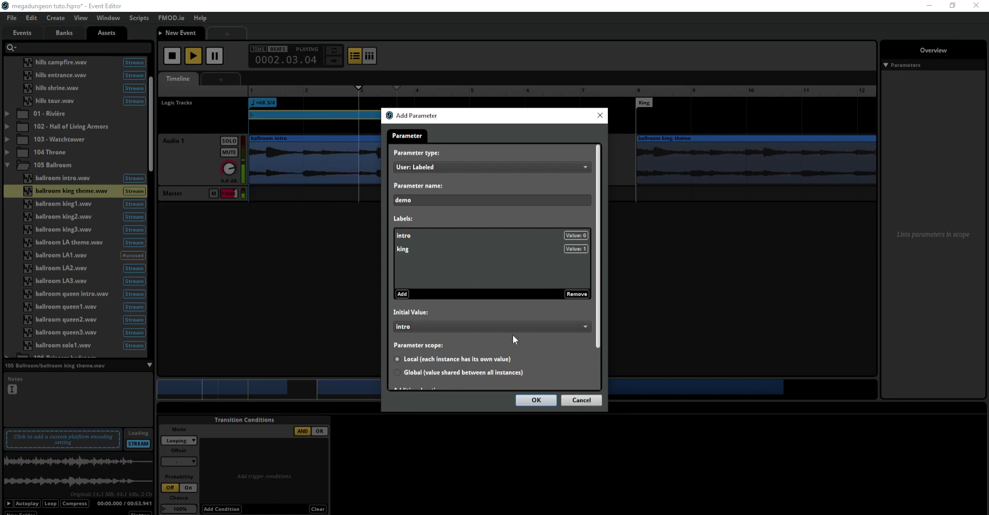
left_click(536, 400)
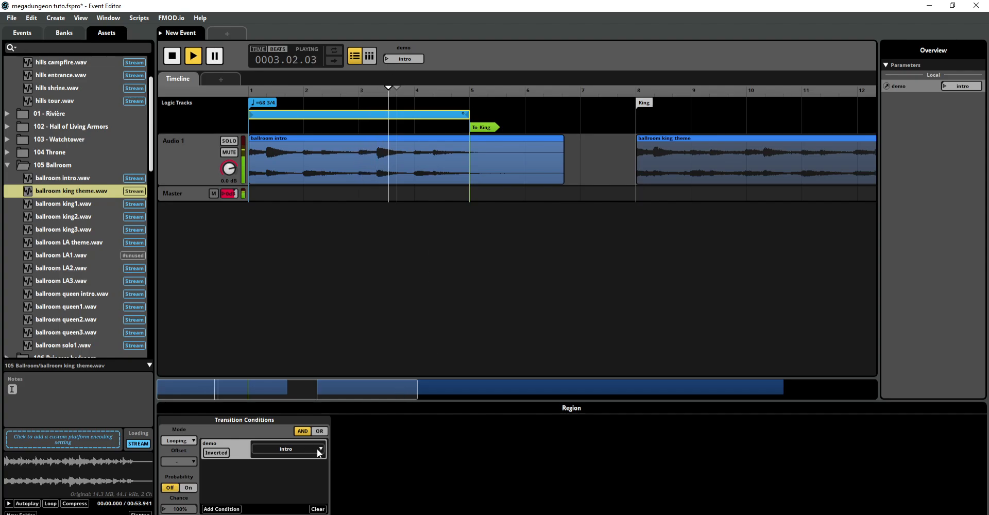
Step: Add a demo parameter condition set to king on the To King transition, and switch the demo parameter to king during playback
left_click(481, 127)
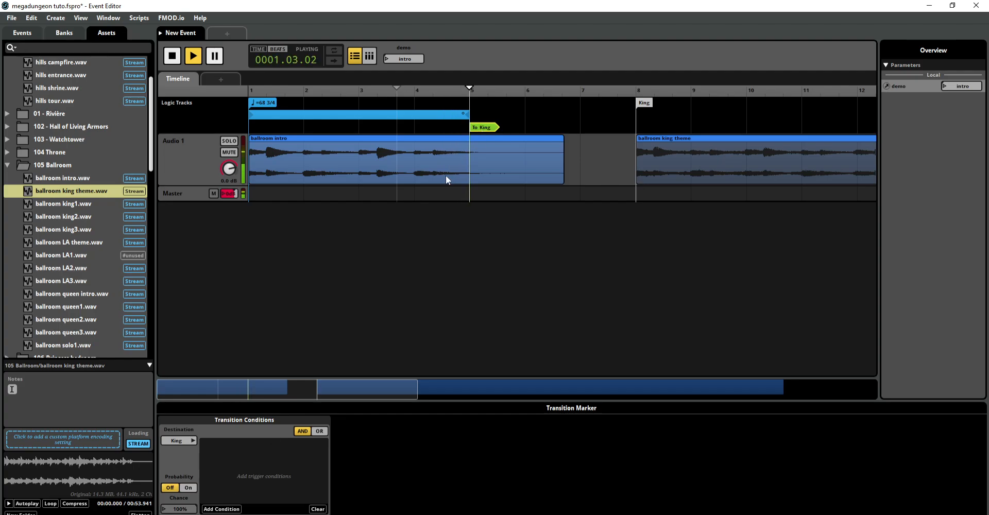
left_click(231, 509)
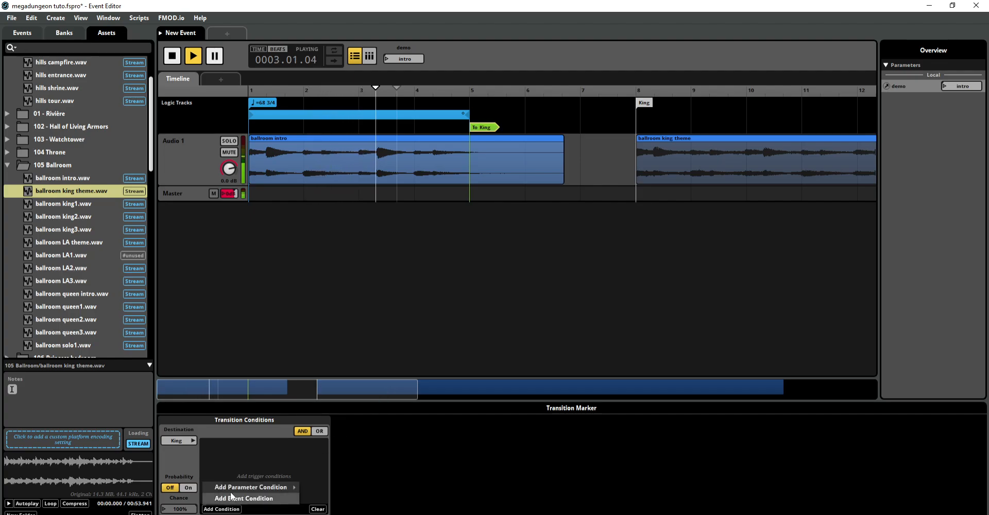
mouse_move(231, 490)
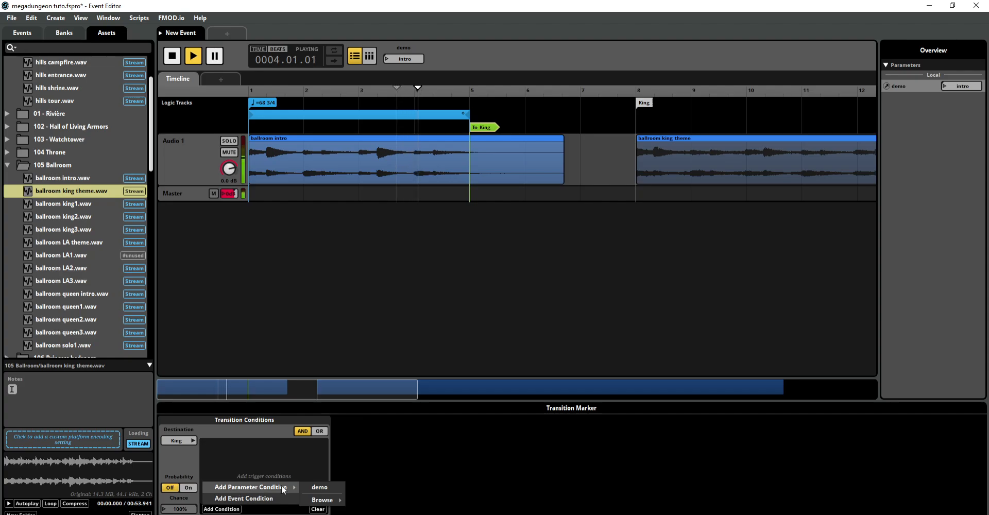
left_click(326, 487)
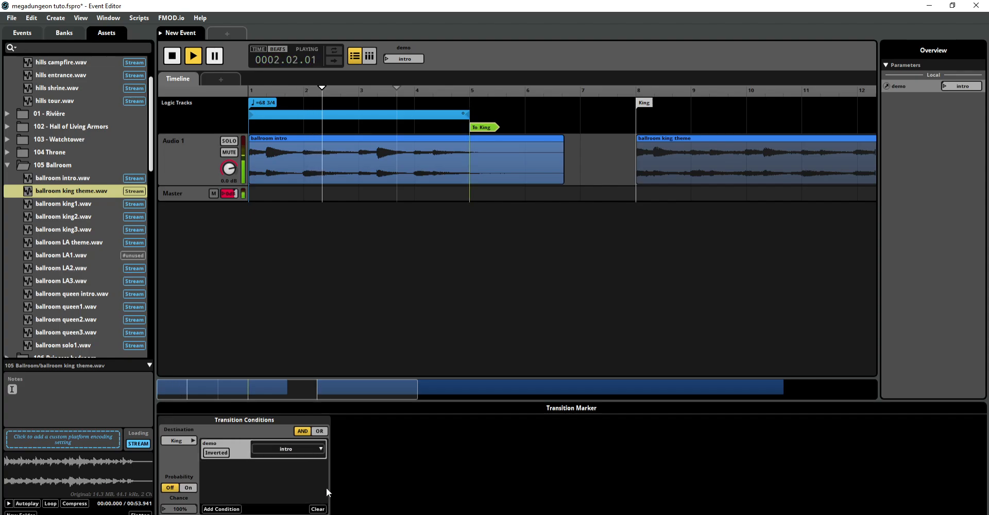
left_click(308, 449)
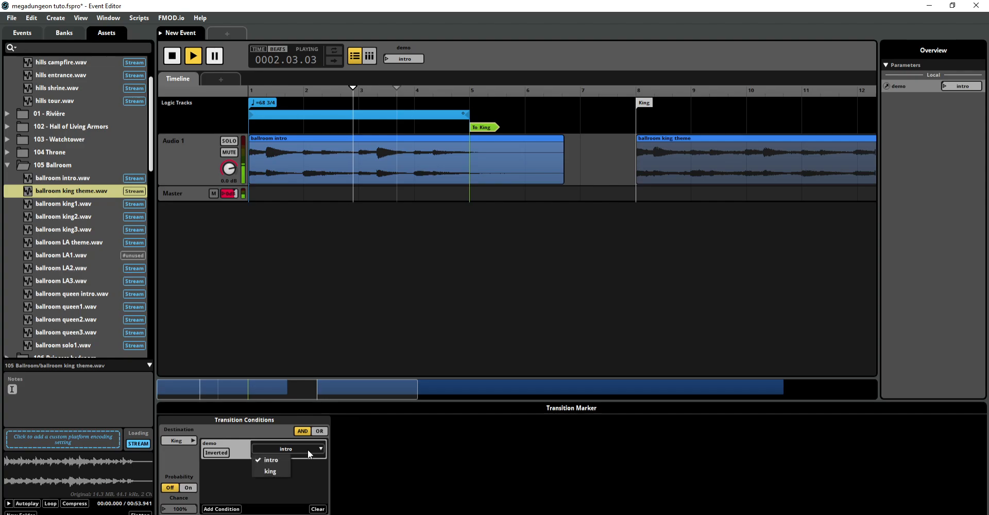
left_click(280, 468)
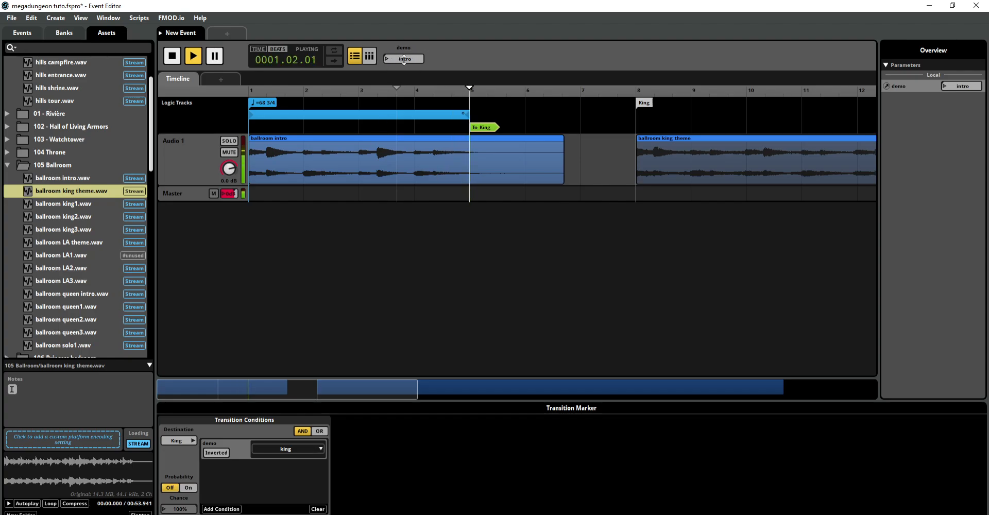
left_click(386, 58)
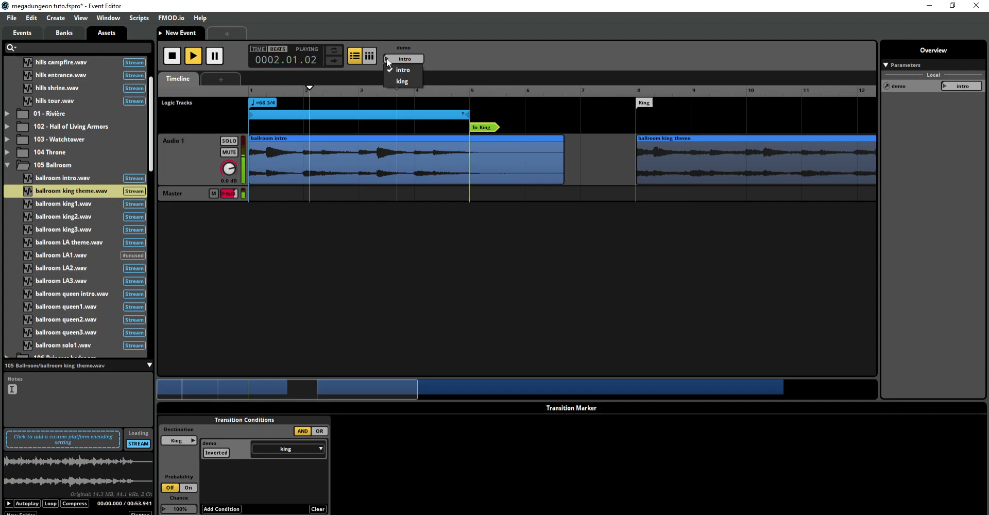
left_click(397, 82)
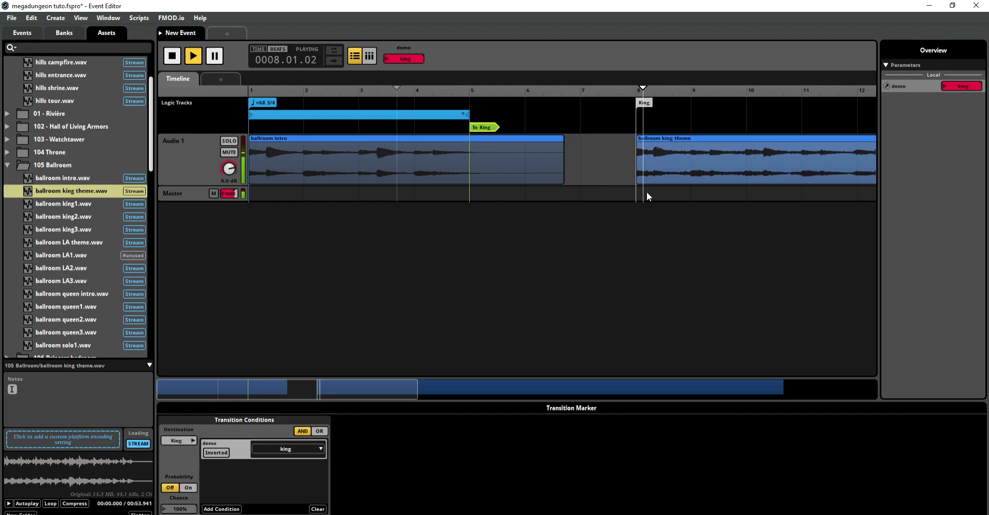
Step: Give the To King transition a one-bar transition timeline containing a fading source and a destination region, and play from bar 4
double_click(485, 128)
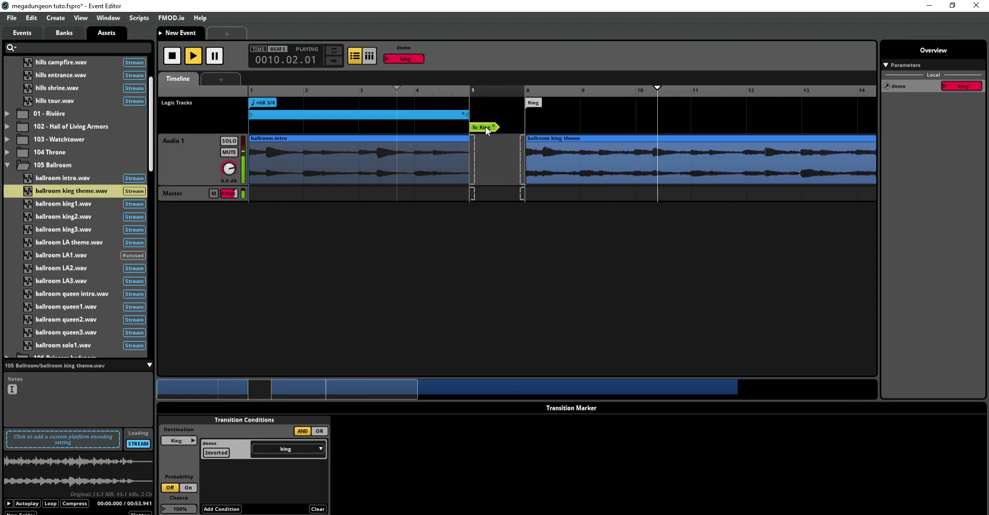
mouse_move(521, 149)
left_mouse_down()
mouse_move(463, 146)
mouse_move(545, 142)
left_mouse_up()
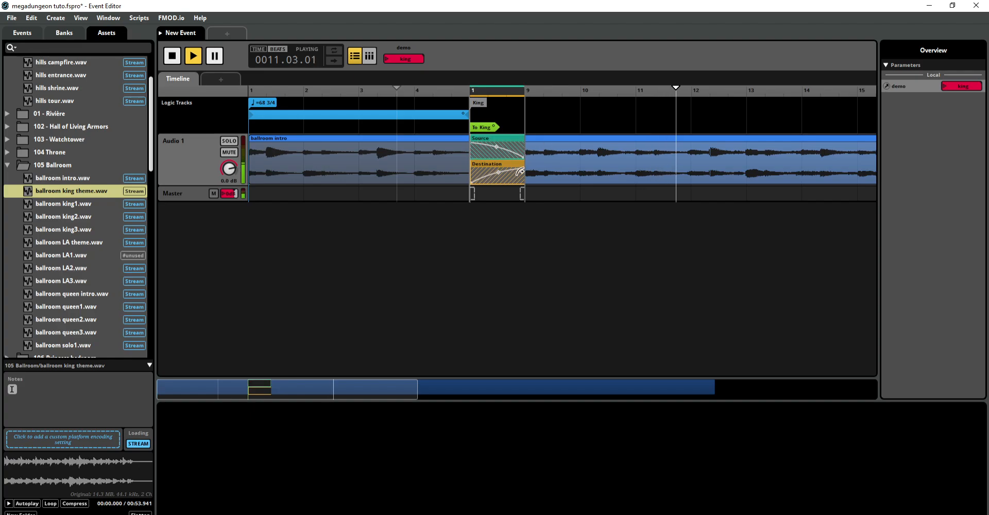
left_click_drag(520, 171, 466, 160)
left_click(449, 115)
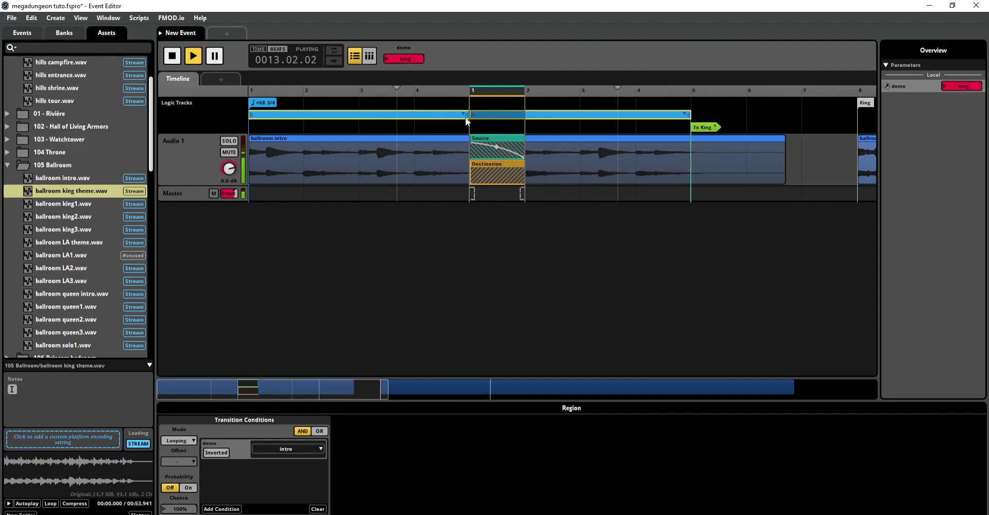
left_click(466, 118)
left_click(481, 128)
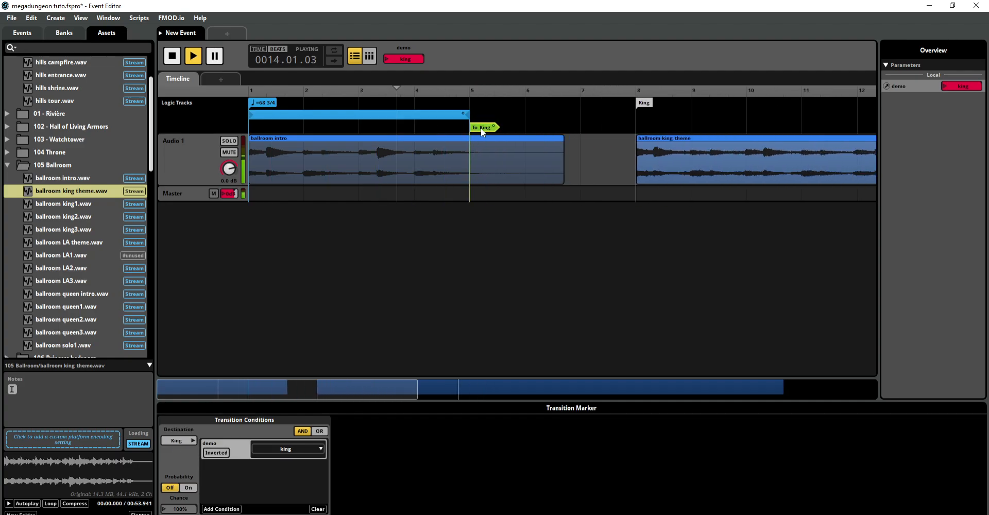
left_click(435, 127)
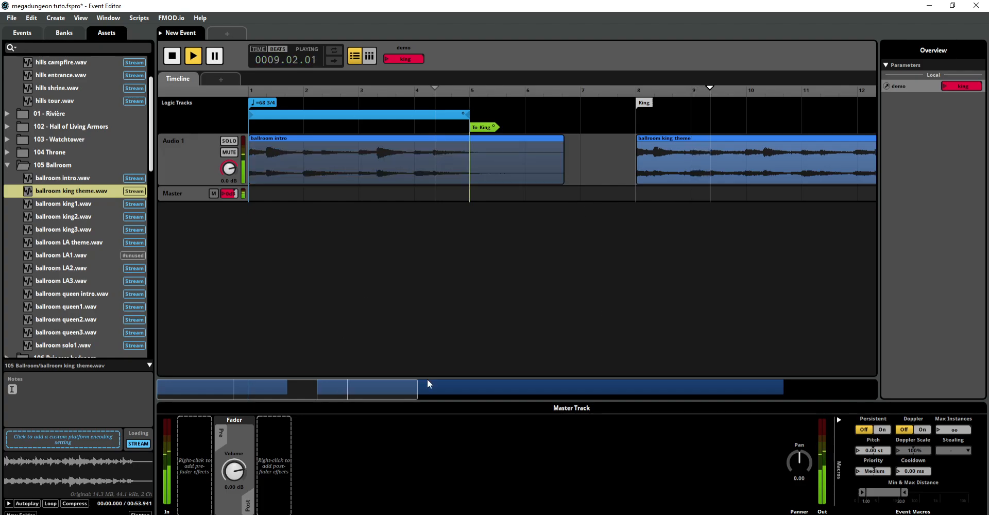
Step: Place ballroom king1, king2 and king3.wav together as a multi instrument on Audio 1 at bar 29, after the king theme
left_click_drag(414, 396, 801, 356)
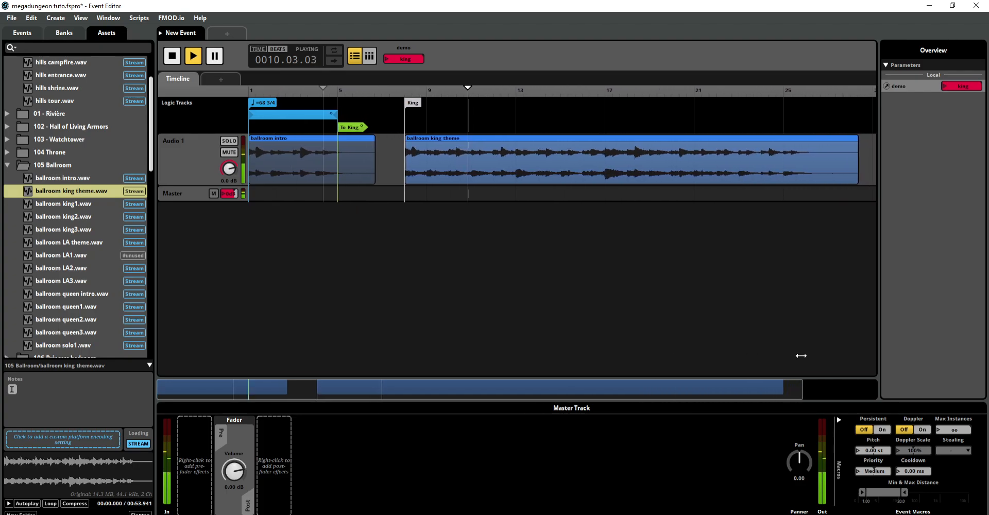
left_click_drag(694, 380, 769, 387)
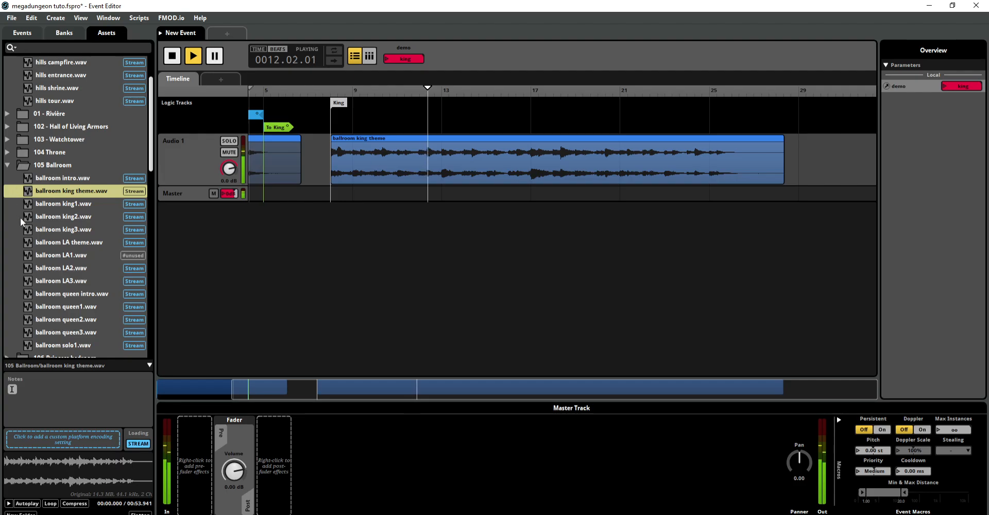
left_click(59, 204)
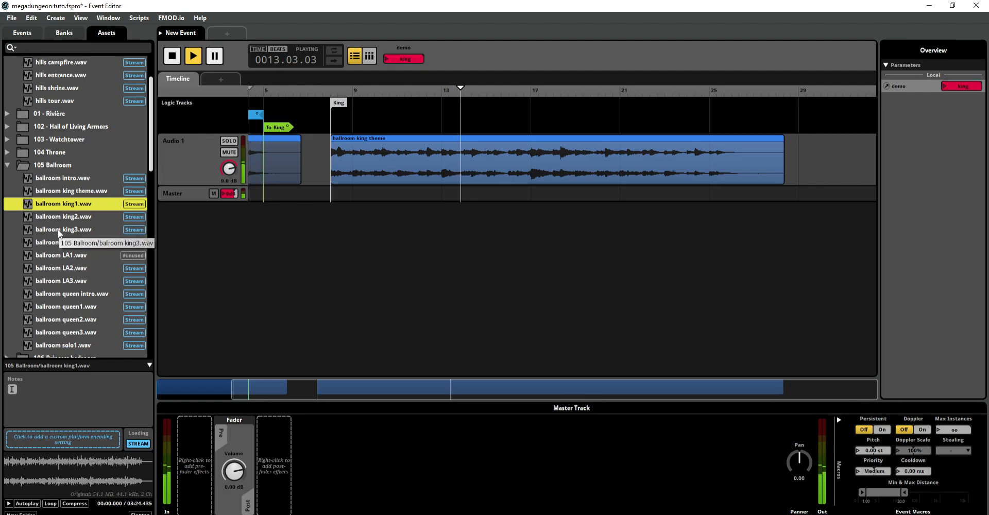
left_click(58, 230, "shift")
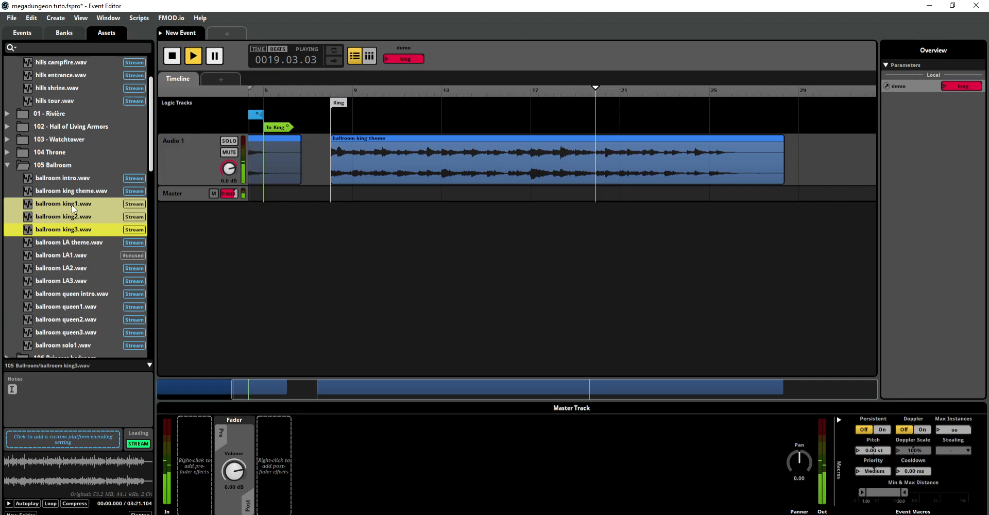
left_click_drag(72, 210, 810, 137)
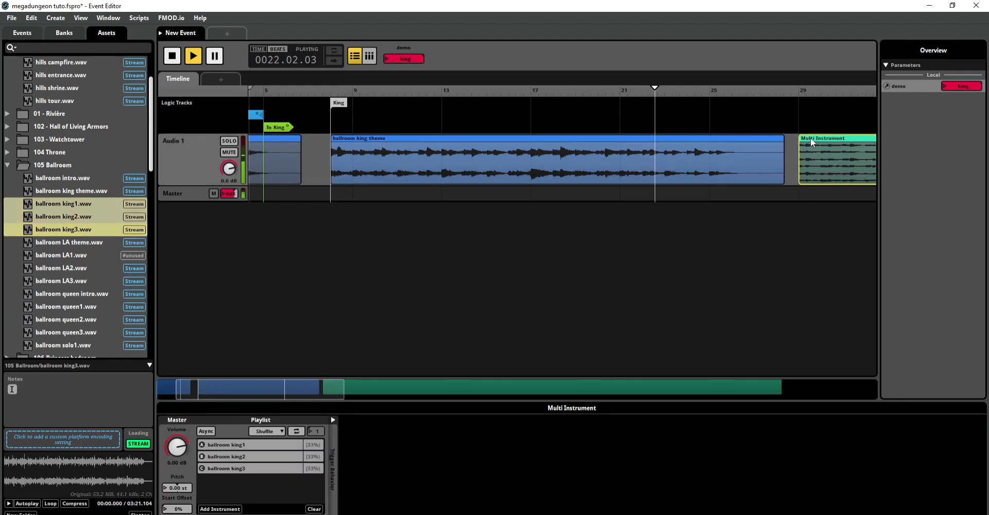
Step: Add a destination marker named king impros at bar 29, above the start of the multi instrument
left_click(799, 103)
right_click(800, 103)
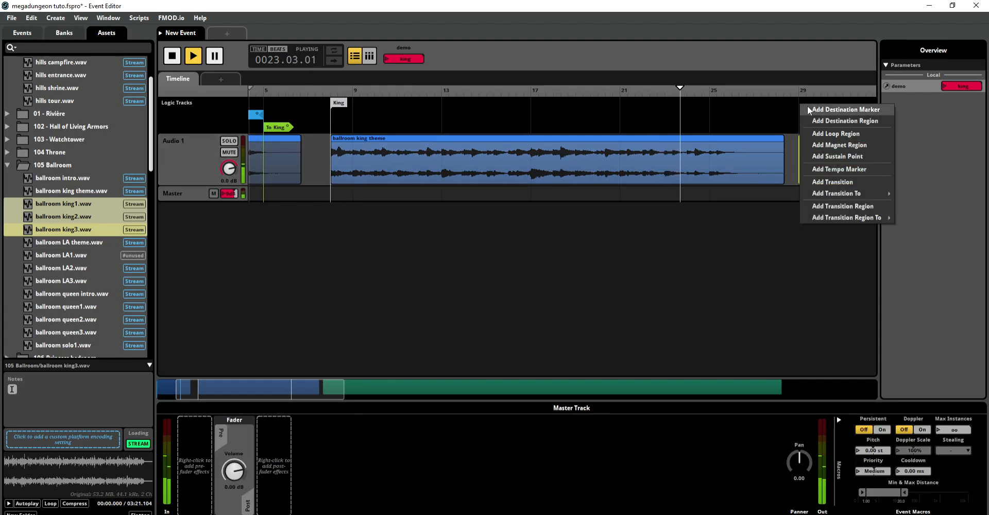
left_click(808, 108)
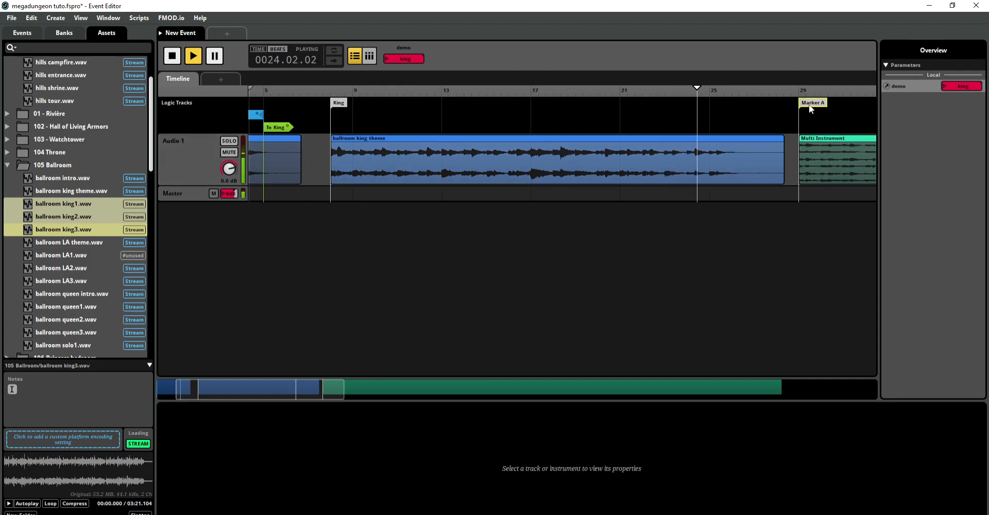
type("king")
type(" impros")
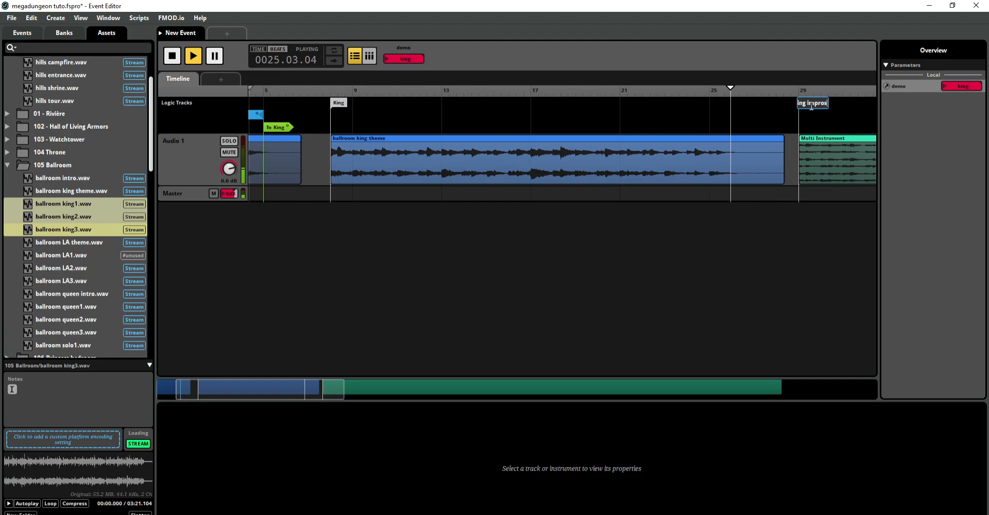
key("Return")
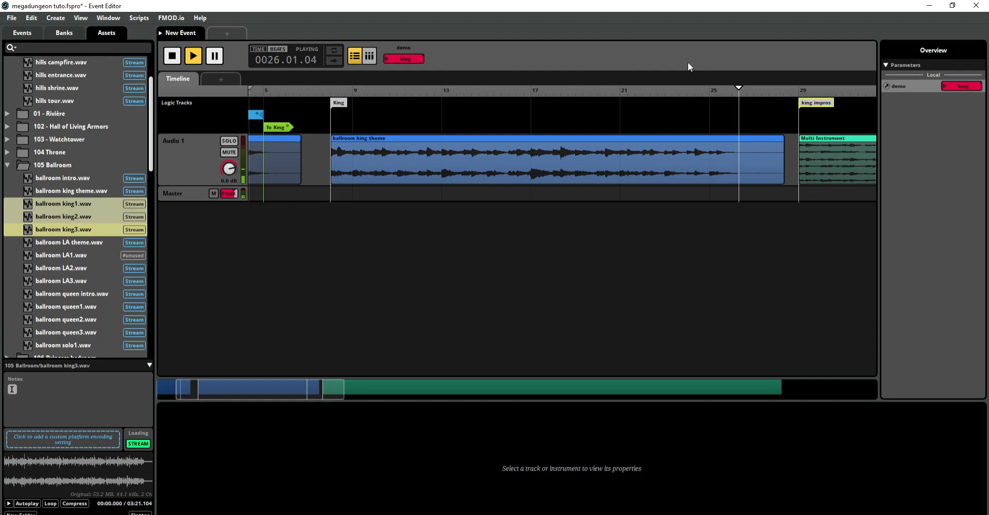
Step: Stop playback and rename the multi instrument at bar 29 king impros
left_click(173, 57)
left_click_drag(307, 388, 413, 389)
left_click(433, 143)
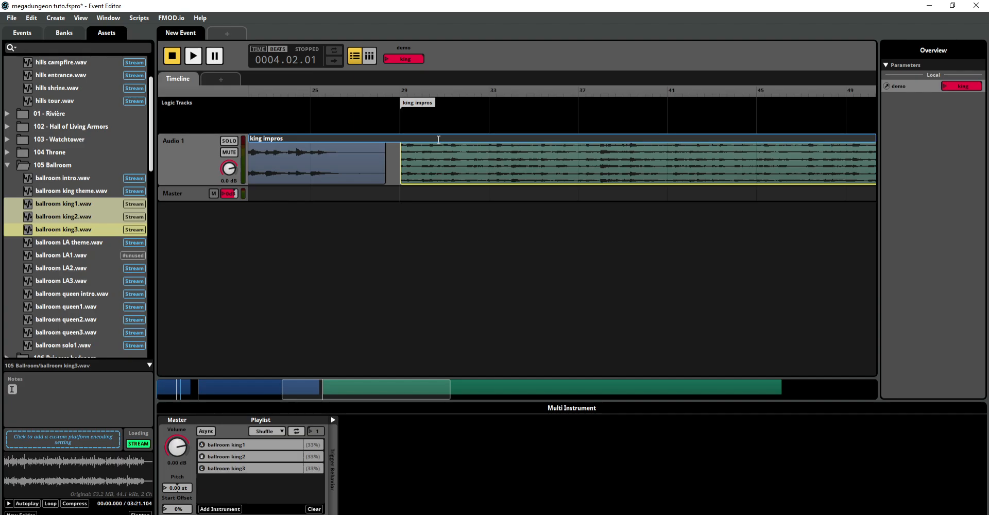
left_click(446, 230)
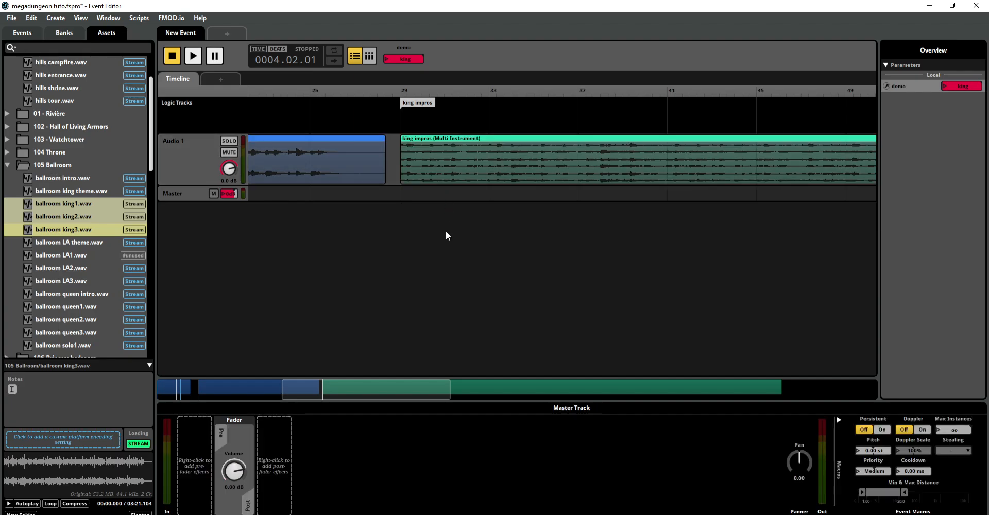
Step: Play the king impros multi instrument from bar 31
left_click(461, 143)
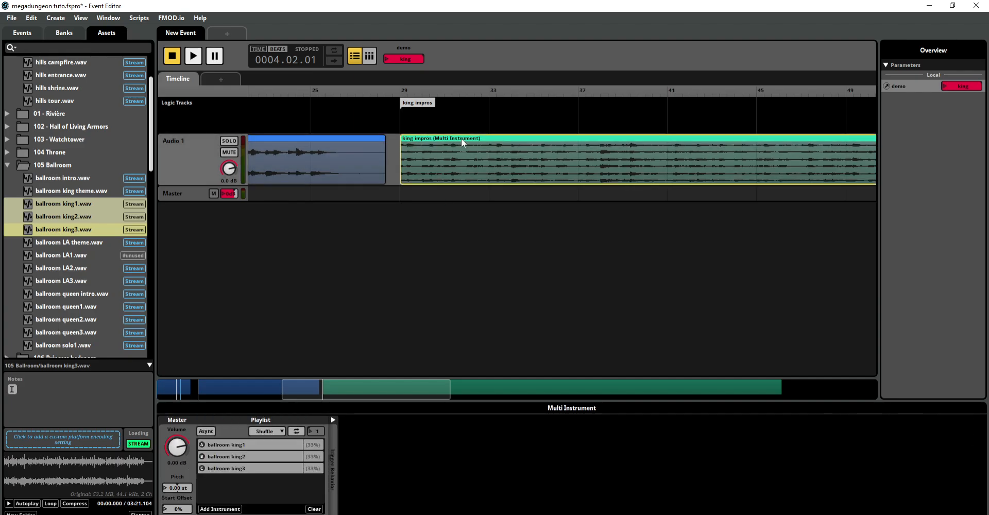
left_click(467, 111)
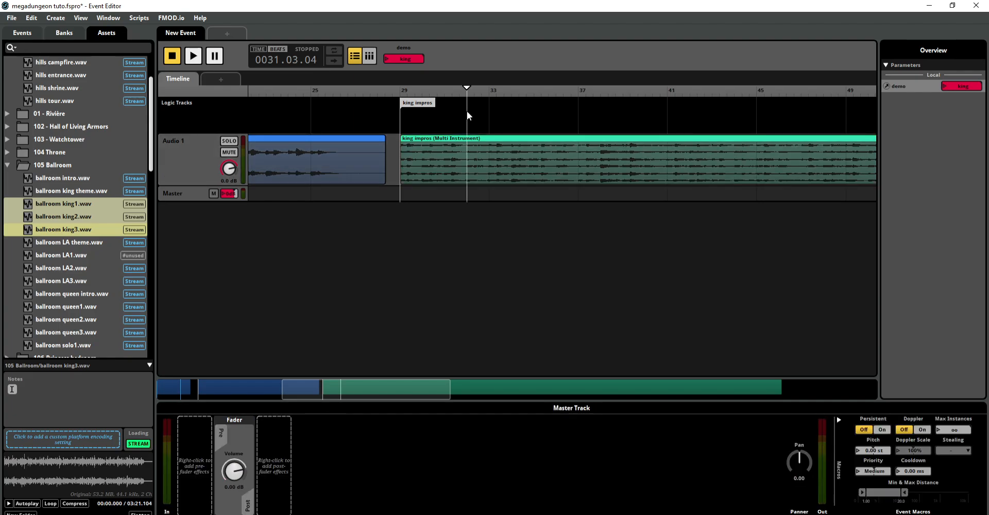
key("space")
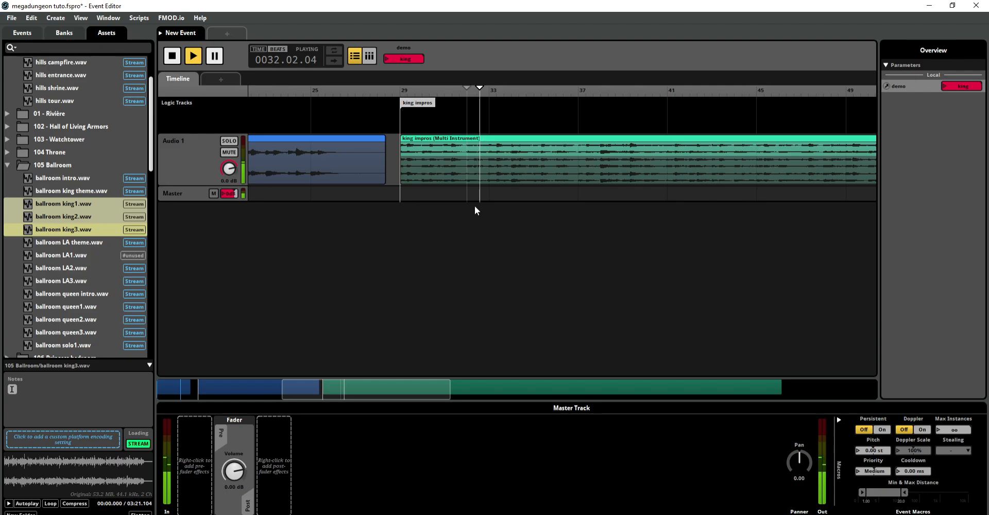
Step: Audition the shuffled playlist of the king impros multi instrument by restarting playback from several points within it
left_click(478, 140)
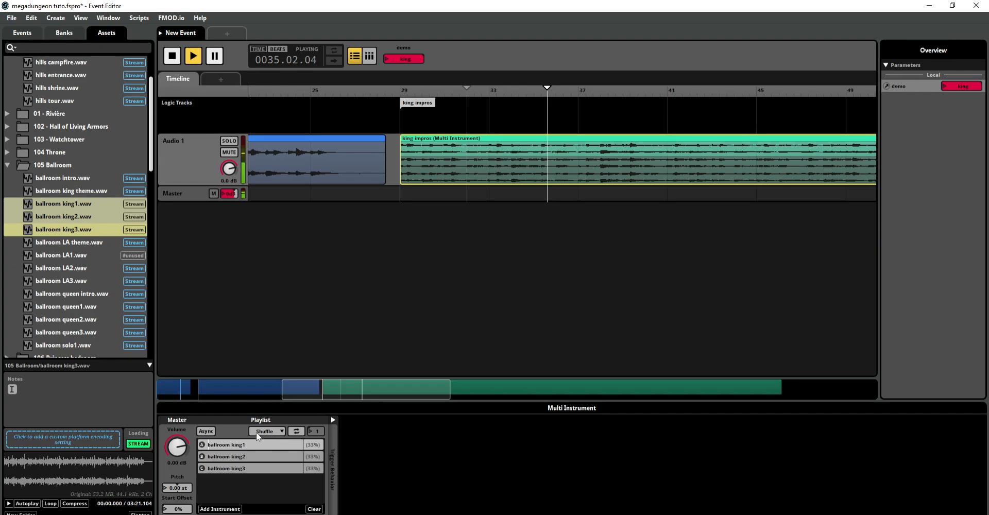
left_click(529, 112)
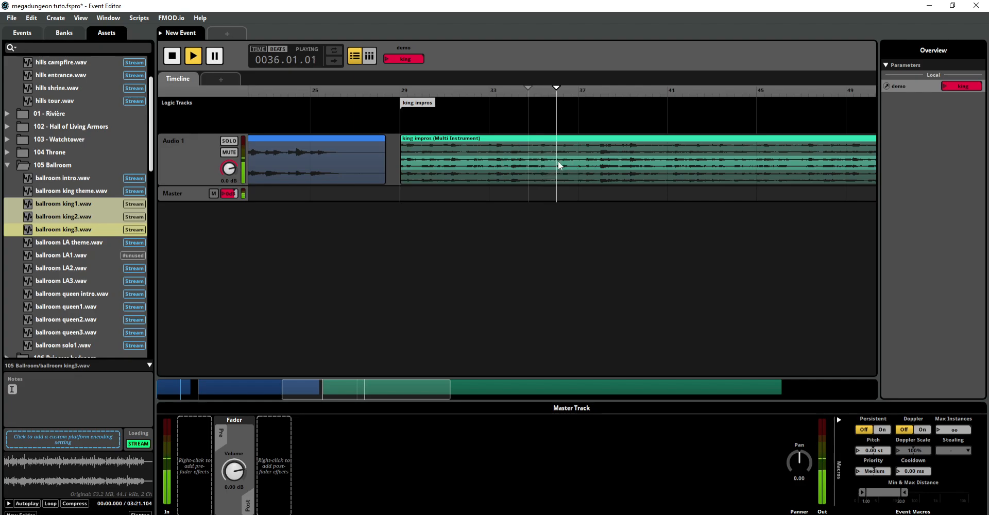
left_click(518, 101)
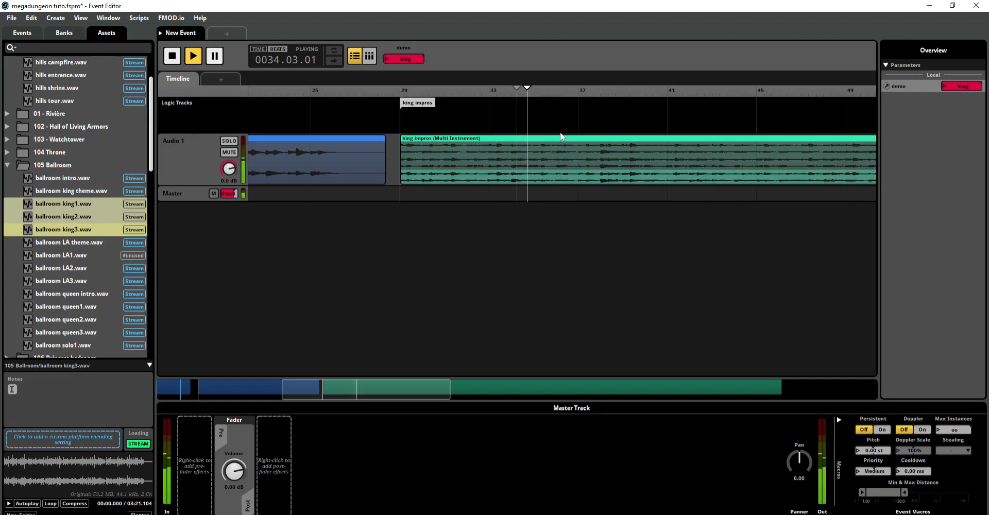
left_click(564, 108)
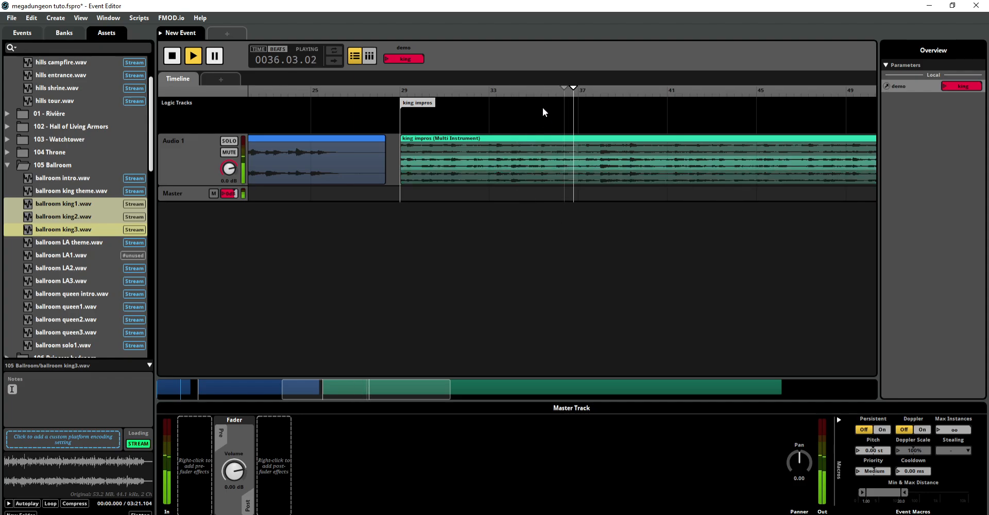
left_click(542, 108)
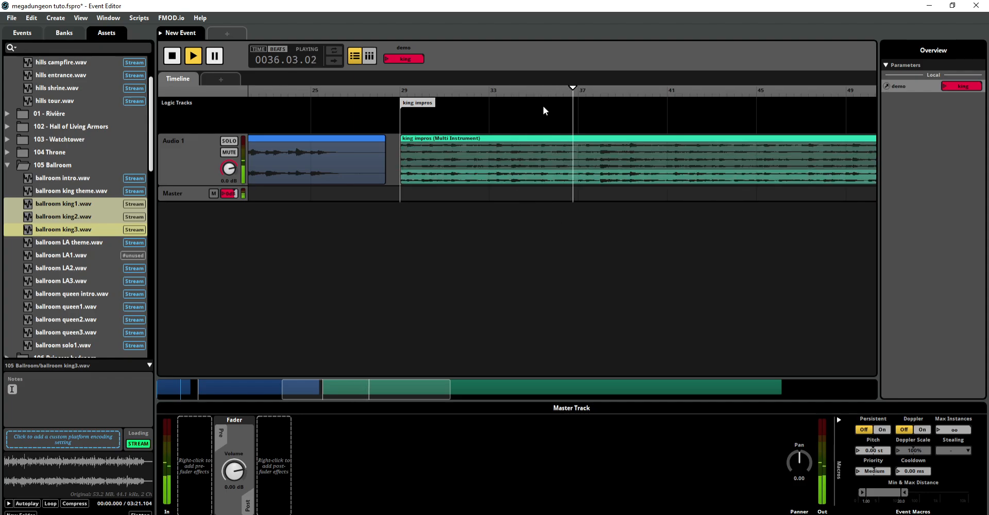
left_click(543, 107)
left_click(566, 106)
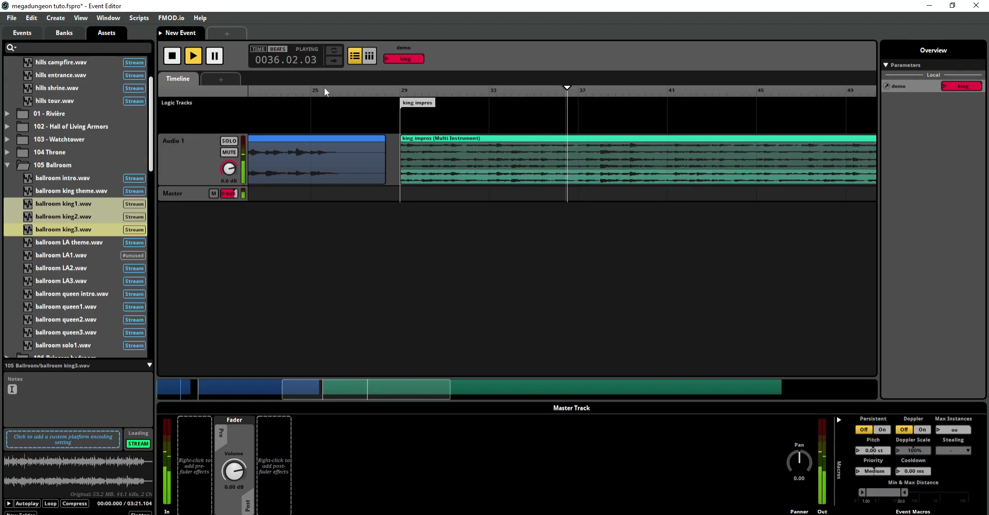
left_click(172, 56)
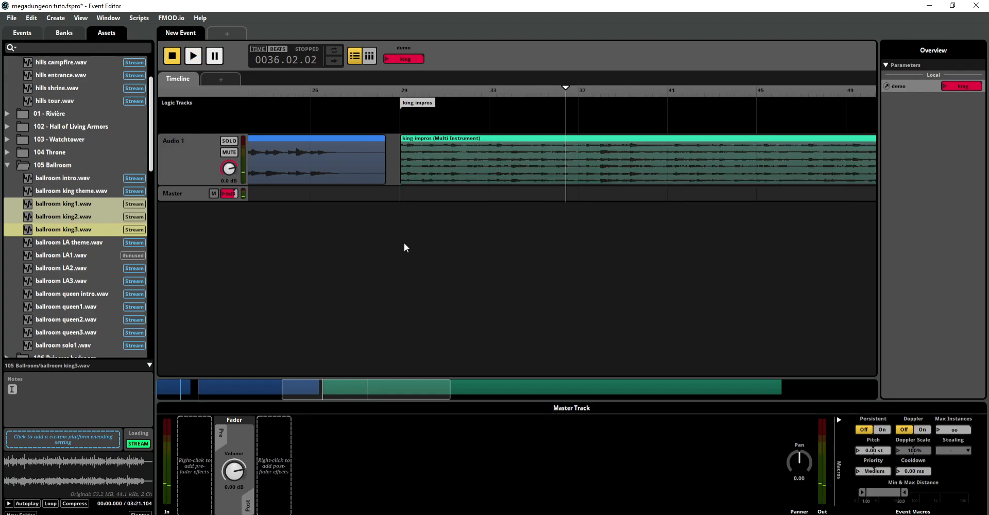
Step: Add a loop region on the logic tracks spanning bars 29 to 101 above the king impros multi instrument
mouse_move(368, 398)
left_mouse_down()
mouse_move(410, 397)
mouse_move(370, 397)
left_mouse_up()
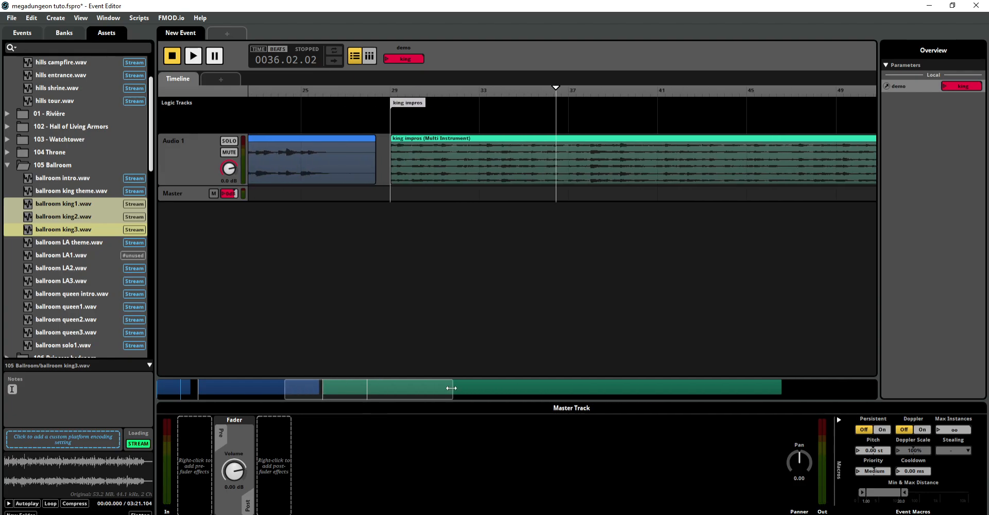
left_click_drag(451, 387, 789, 346)
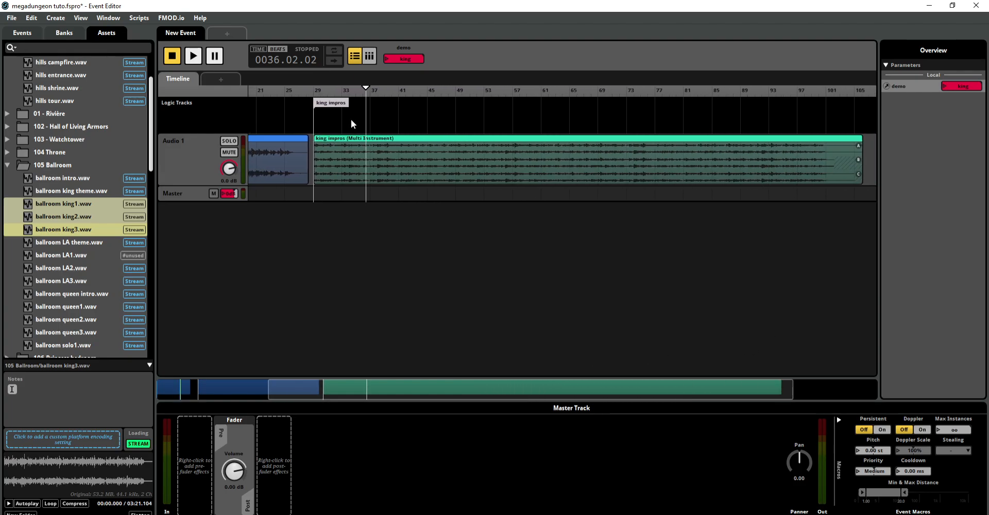
right_click(338, 119)
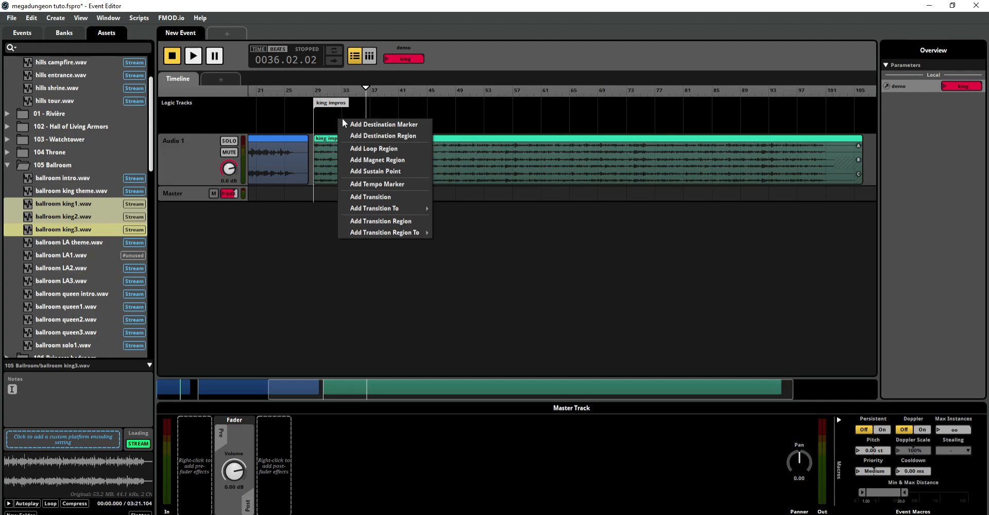
left_click(355, 149)
left_click_drag(350, 113, 830, 123)
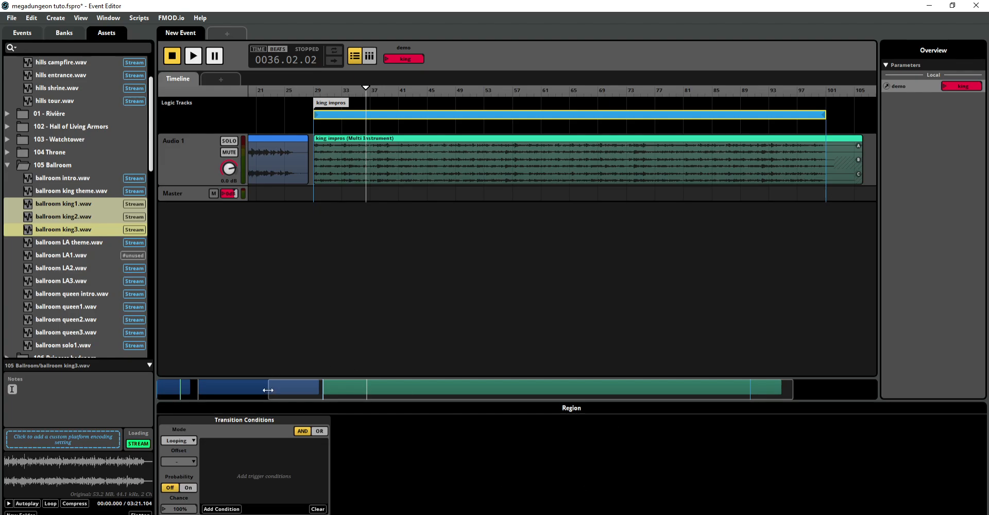
Step: Give the king impros loop region a one-bar transition timeline with a source and destination crossfade on Audio 1
left_click_drag(268, 390, 723, 392)
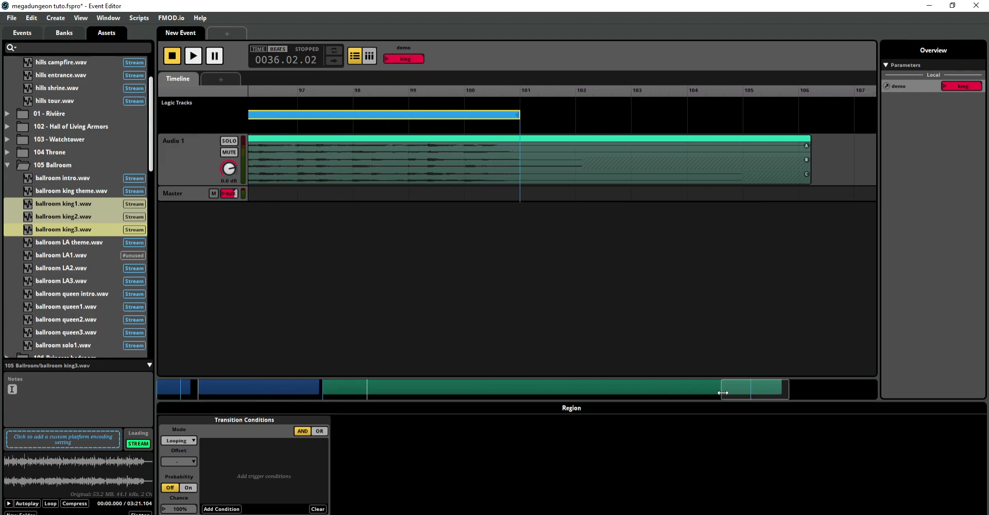
double_click(491, 114)
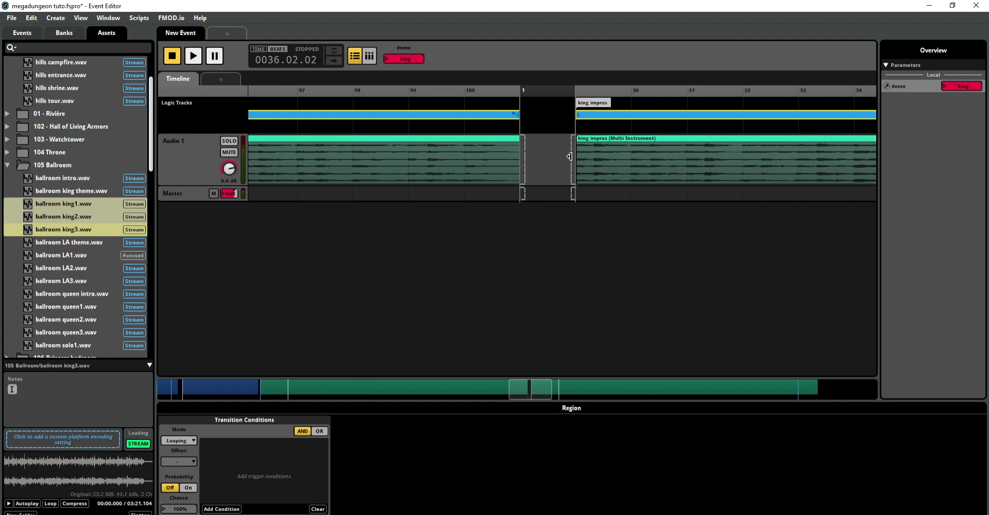
mouse_move(573, 157)
left_mouse_down()
mouse_move(519, 152)
mouse_move(583, 142)
left_mouse_up()
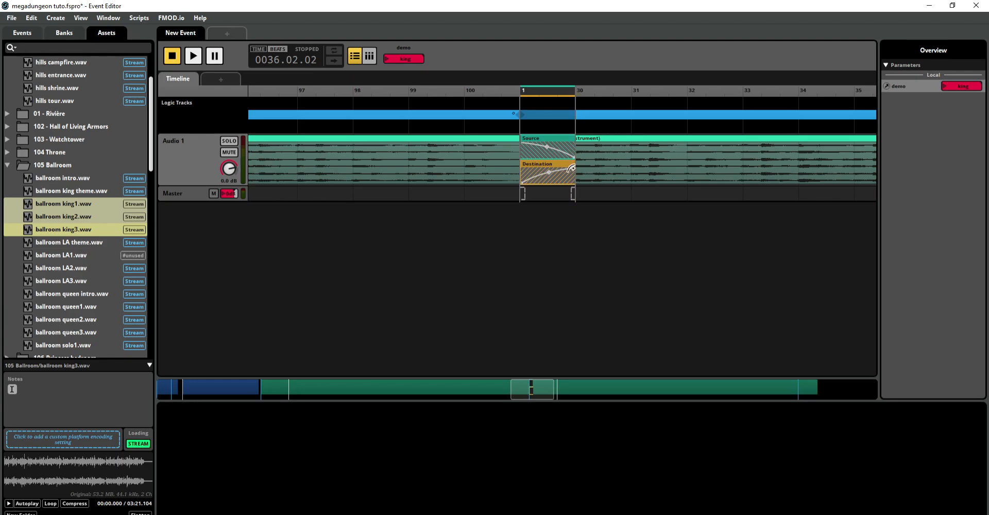
double_click(460, 116)
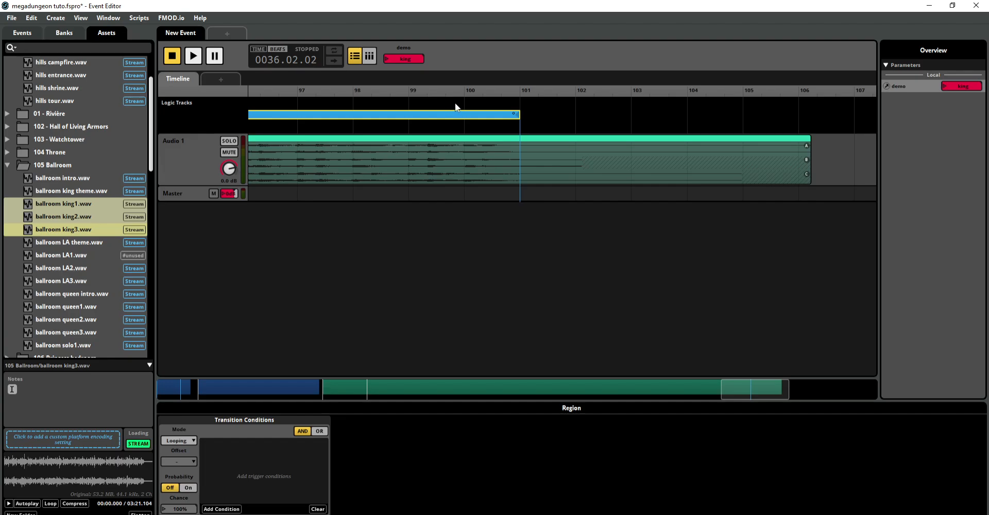
Step: Play across the end of the king impros loop from bar 99 to check its crossfade back to the start
left_click(459, 103)
left_click(433, 98)
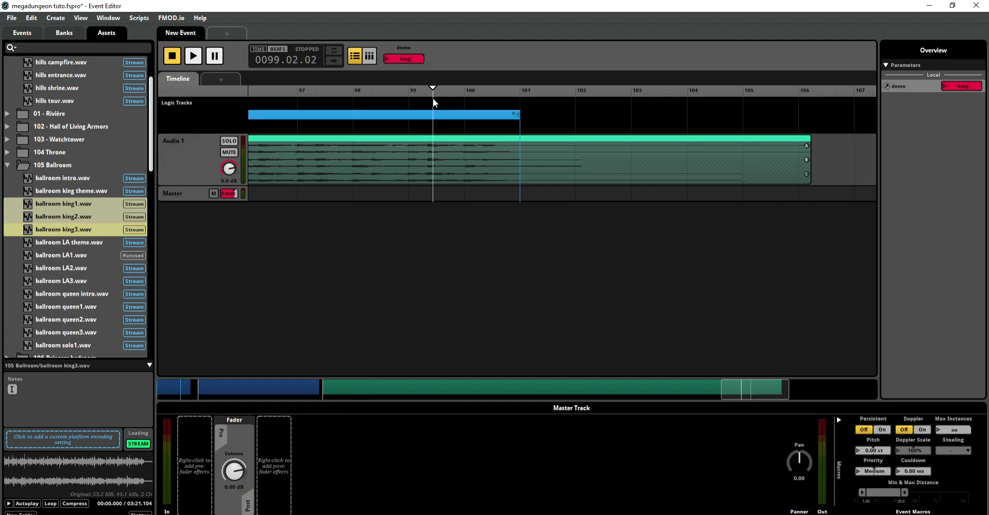
key("space")
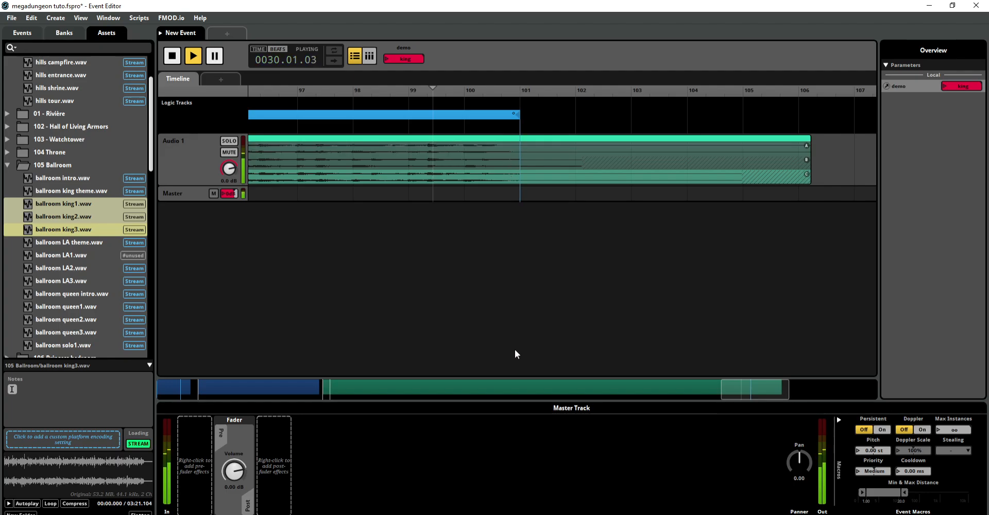
left_click_drag(721, 391, 266, 350)
left_click_drag(439, 386, 330, 388)
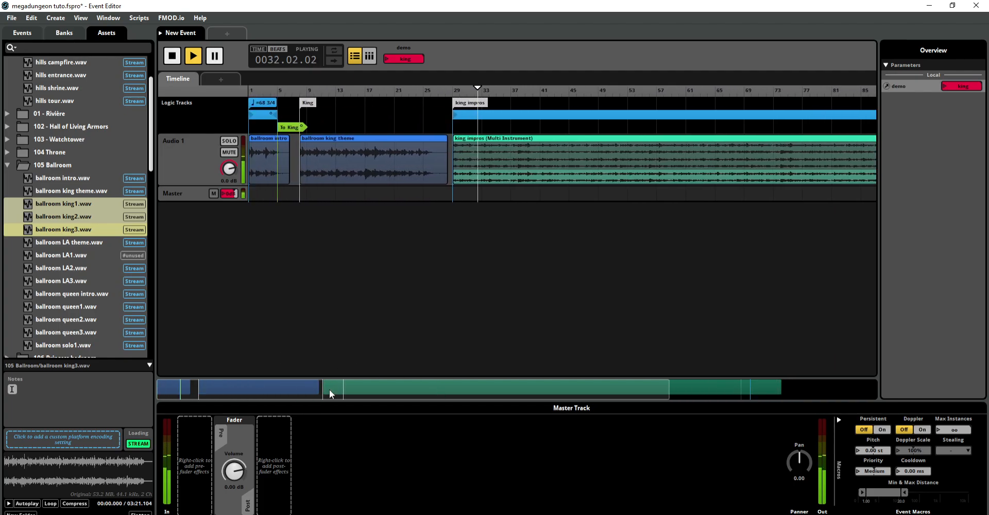
left_click_drag(669, 391, 396, 359)
left_click_drag(371, 391, 386, 391)
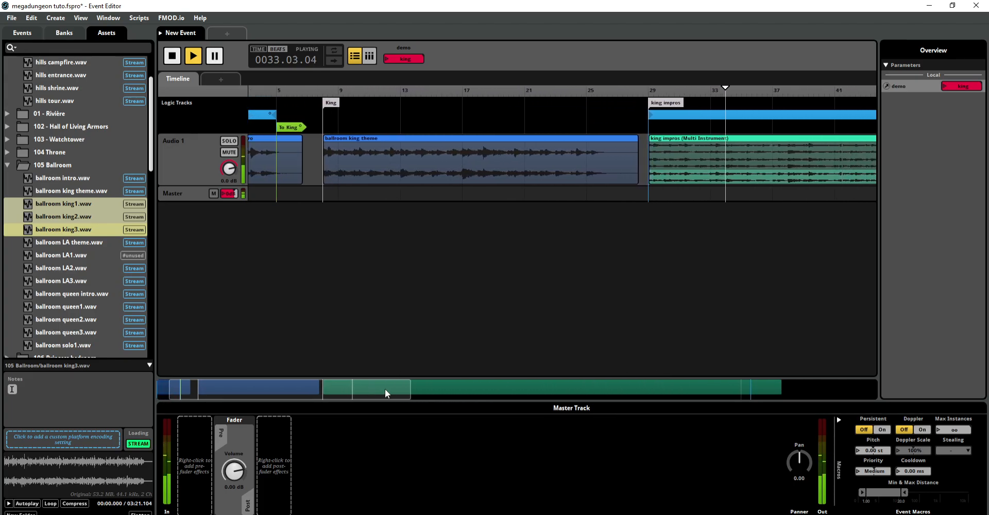
left_click(176, 57)
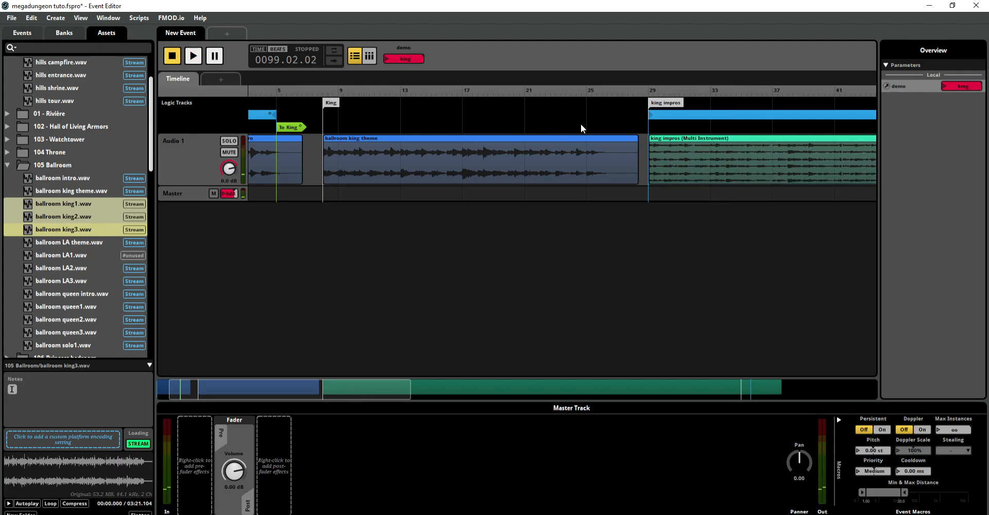
Step: Play the end of the ballroom king theme from bar 25 to examine its gap before the king impros
right_click(588, 110)
left_click(568, 112)
left_click(590, 111)
key("space")
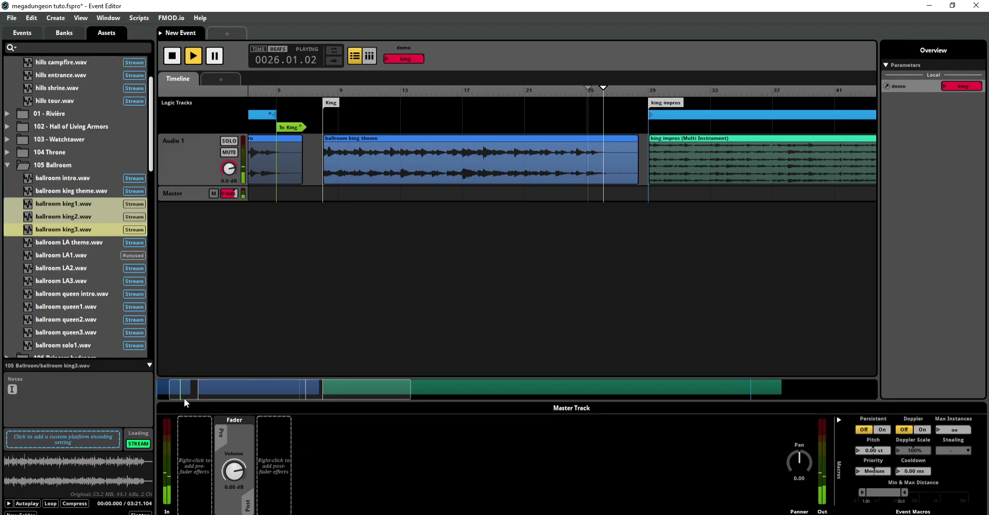
left_click_drag(170, 385, 276, 386)
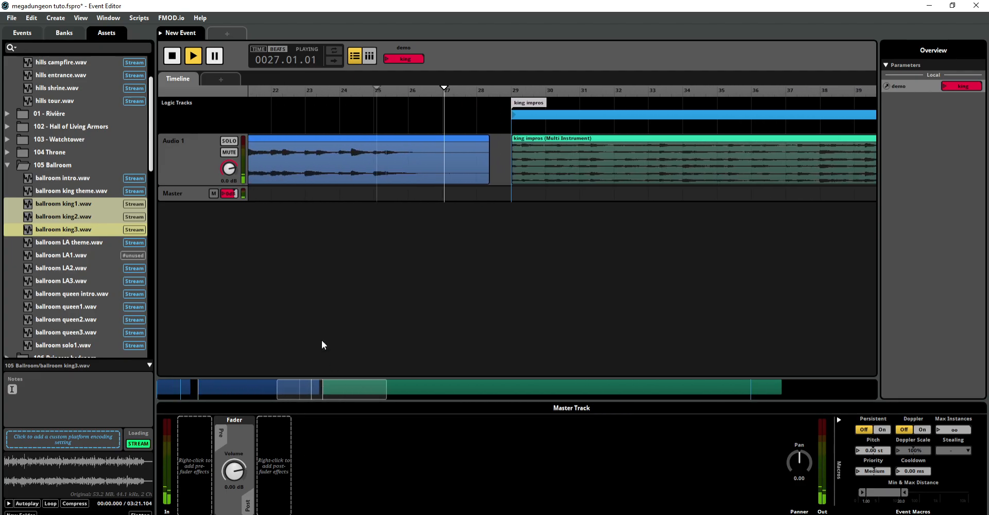
left_click(174, 55)
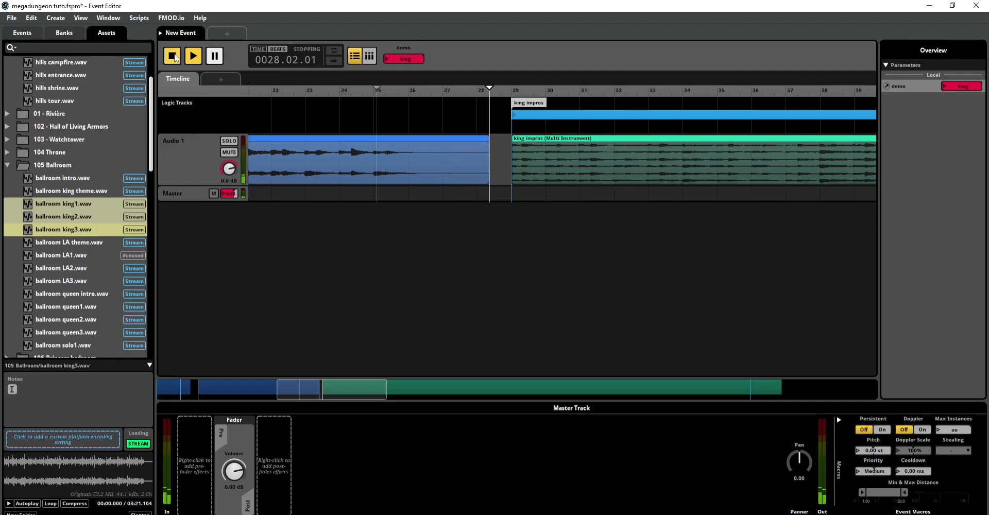
Step: Add a transition to the king impros marker at bar 26, placed on the logic row of the loop region
right_click(411, 108)
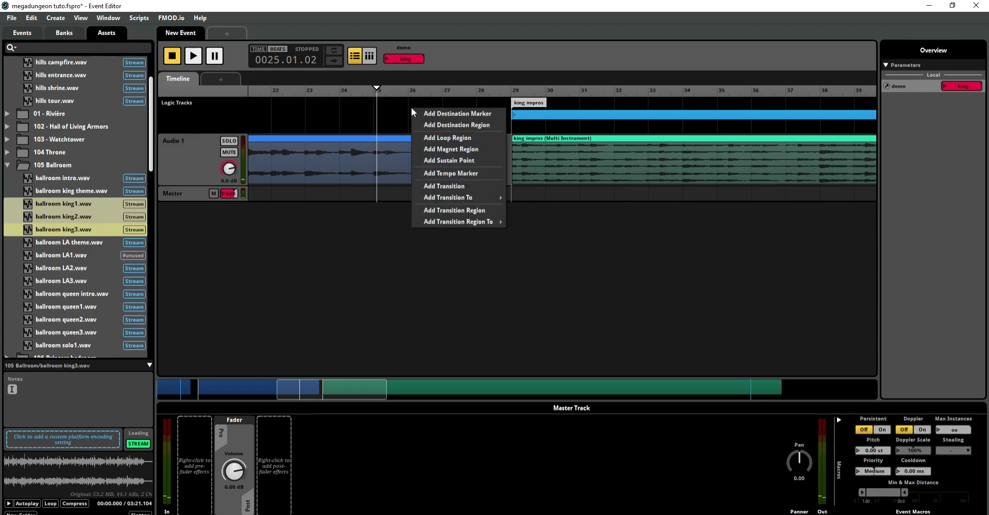
mouse_move(440, 196)
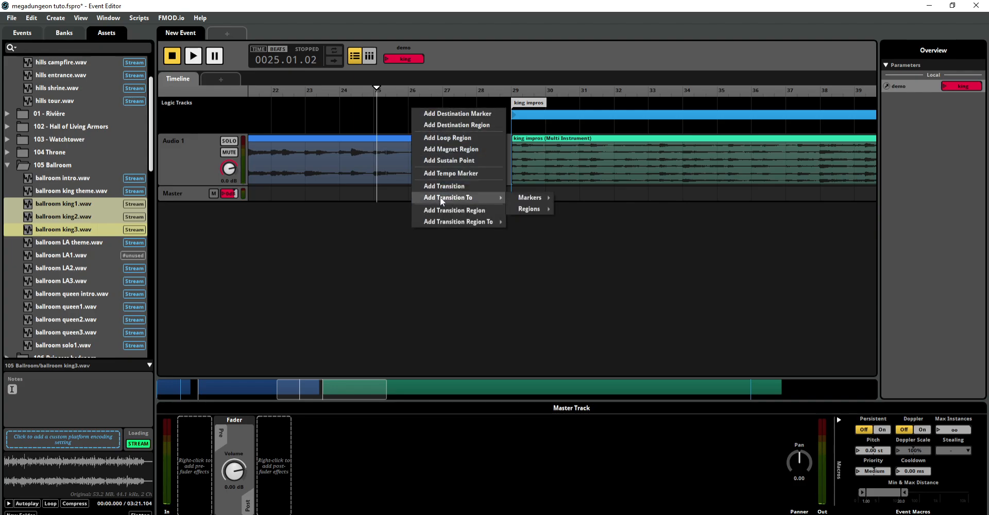
mouse_move(531, 198)
left_click(574, 210)
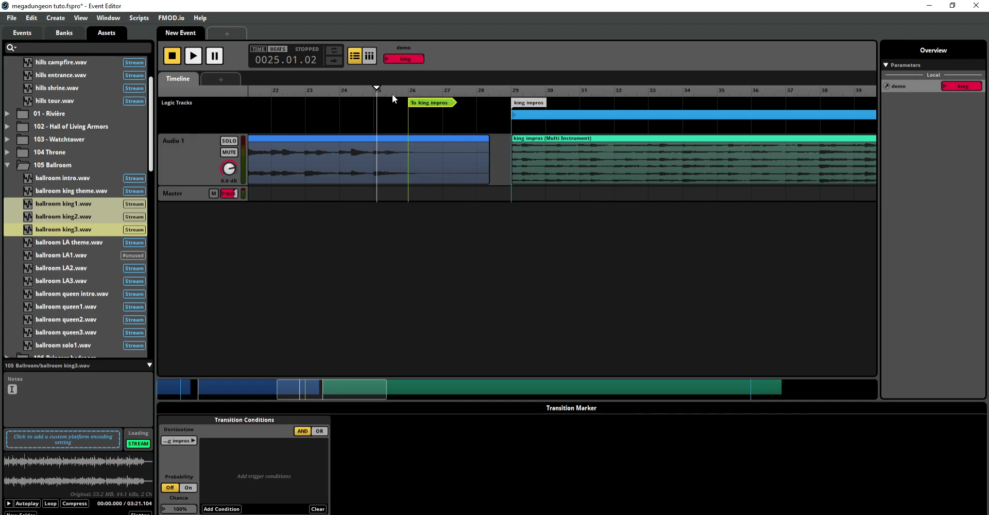
left_click_drag(422, 103, 422, 116)
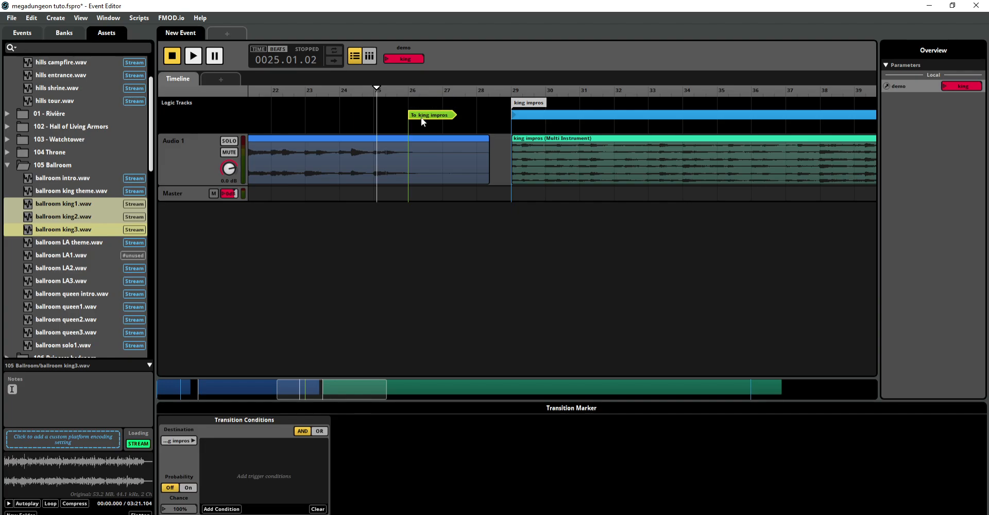
Step: Give the bar 26 transition a one-bar transition timeline with source and destination sections, fading out the source
key("space")
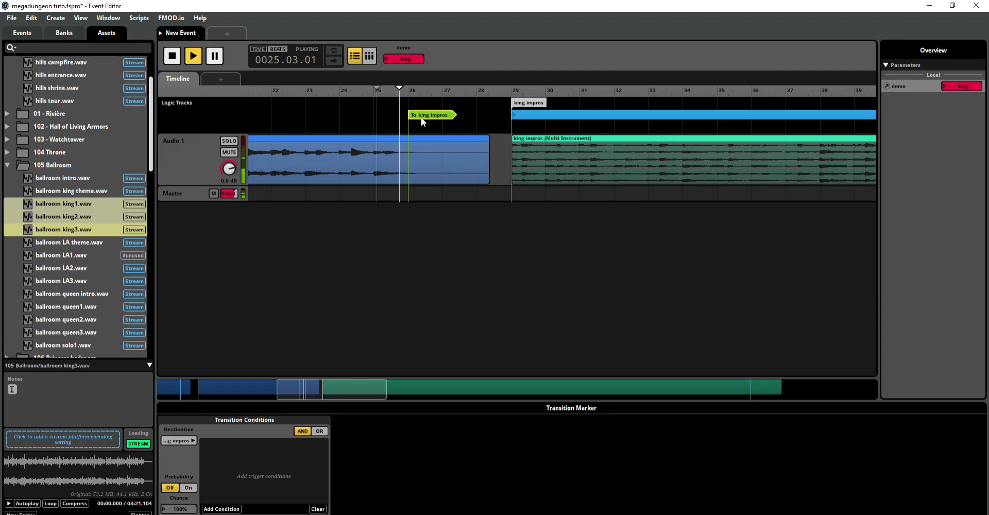
key("space")
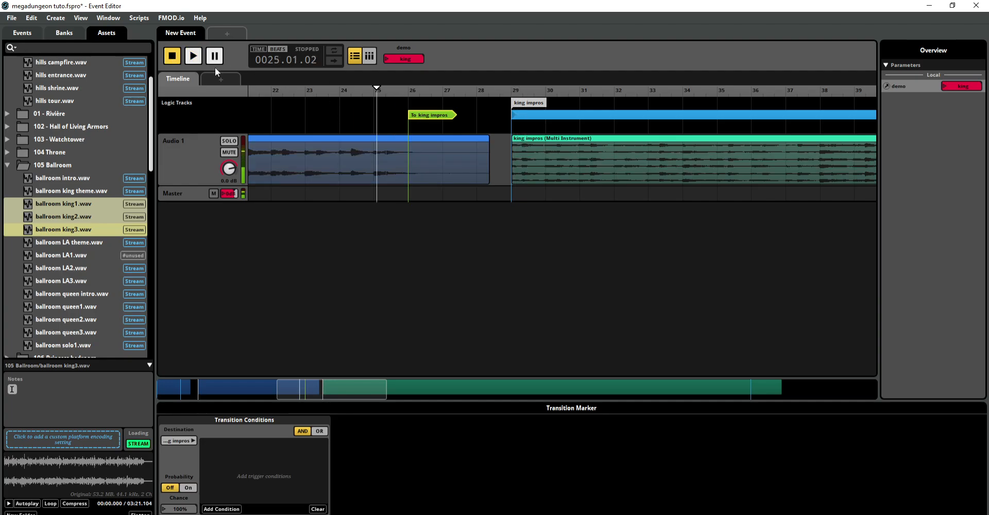
double_click(441, 114)
mouse_move(437, 143)
left_mouse_down()
mouse_move(388, 143)
mouse_move(442, 140)
mouse_move(384, 169)
left_mouse_up()
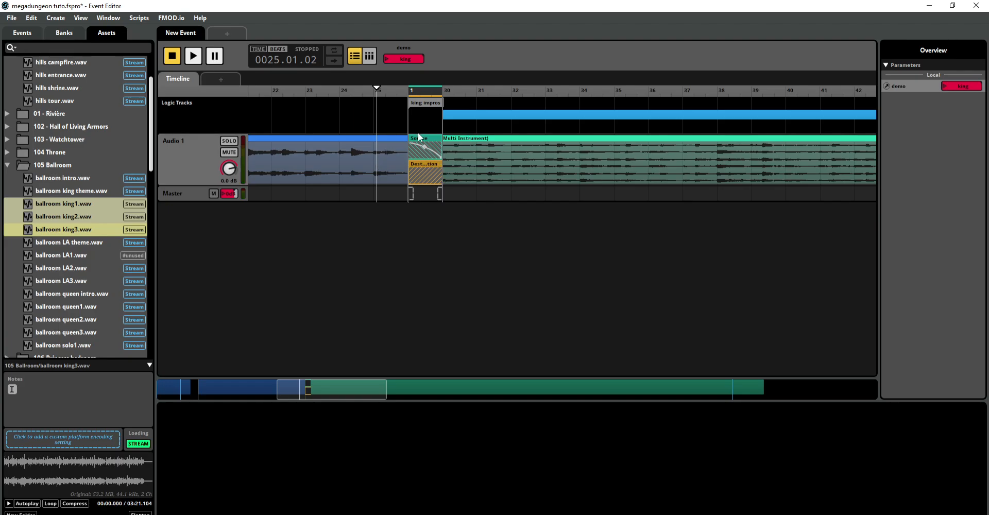
double_click(422, 101)
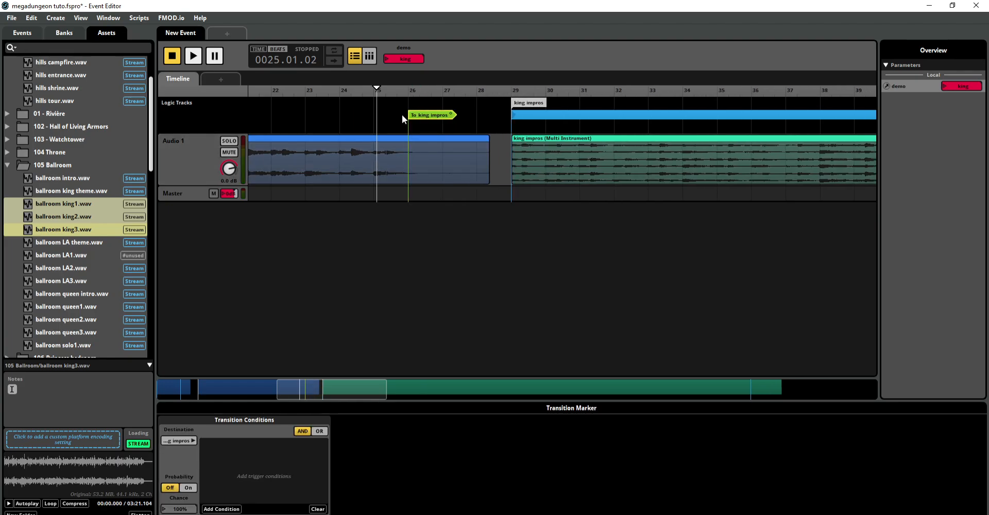
Step: Play from bar 25 to check the transition from the king theme into the king impros
key("space")
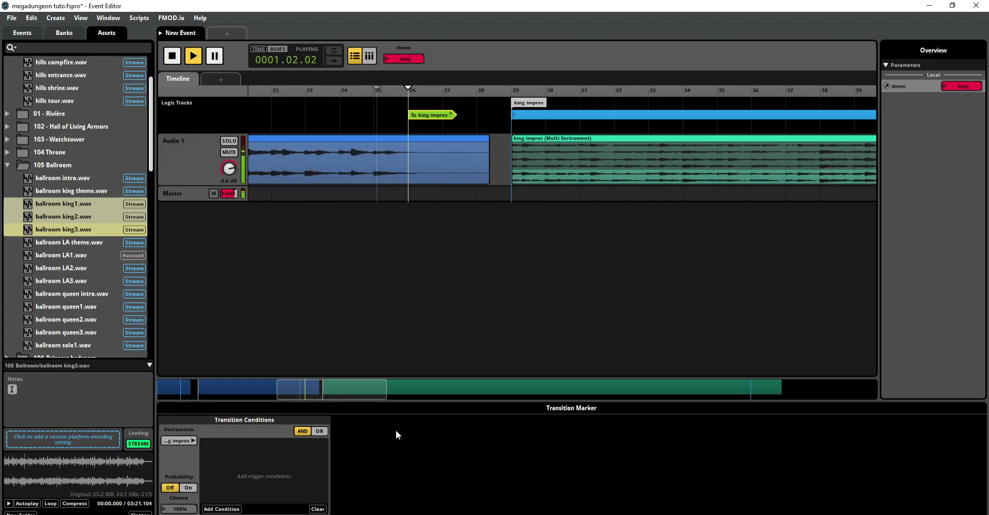
left_click_drag(385, 384, 823, 358)
left_click_drag(750, 379, 639, 380)
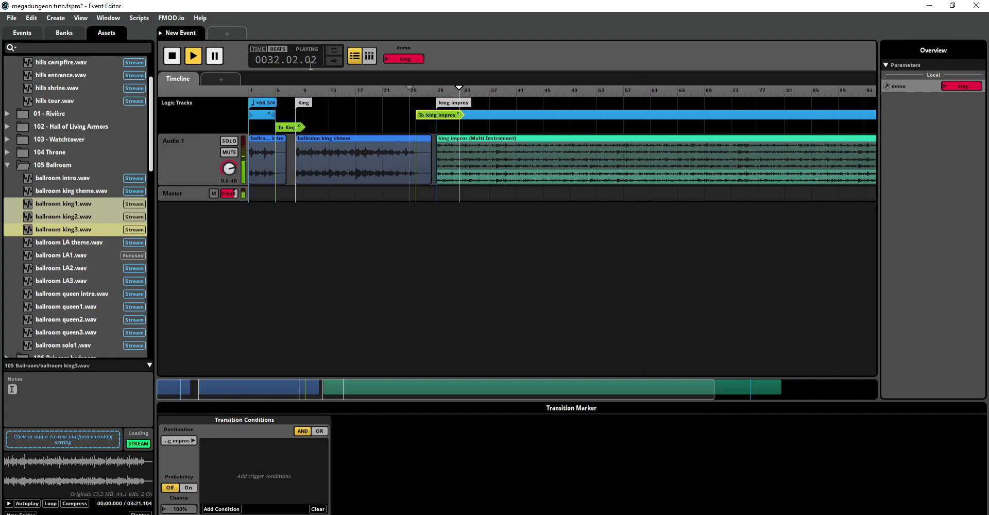
Step: Play the event from the start with the demo parameter at intro, switching it to king during playback
left_click(172, 58)
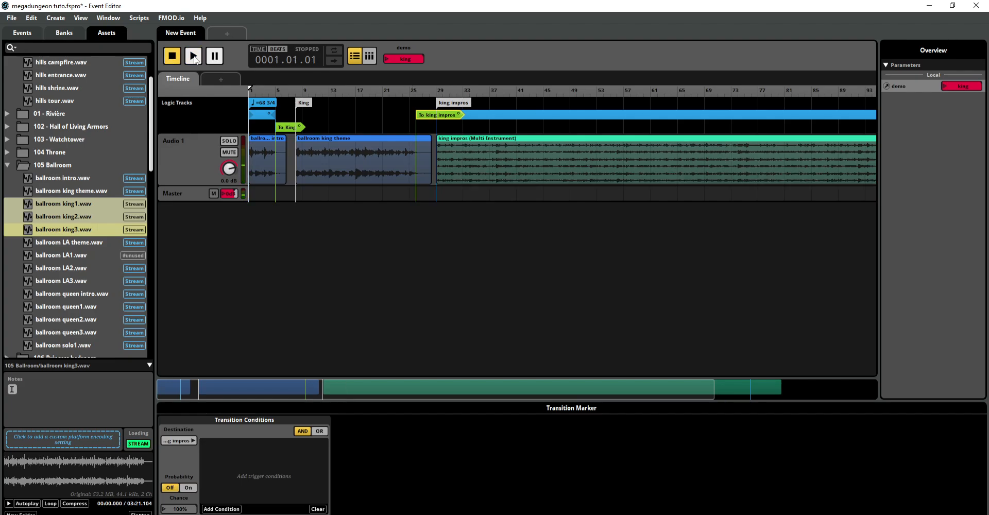
left_click(387, 59)
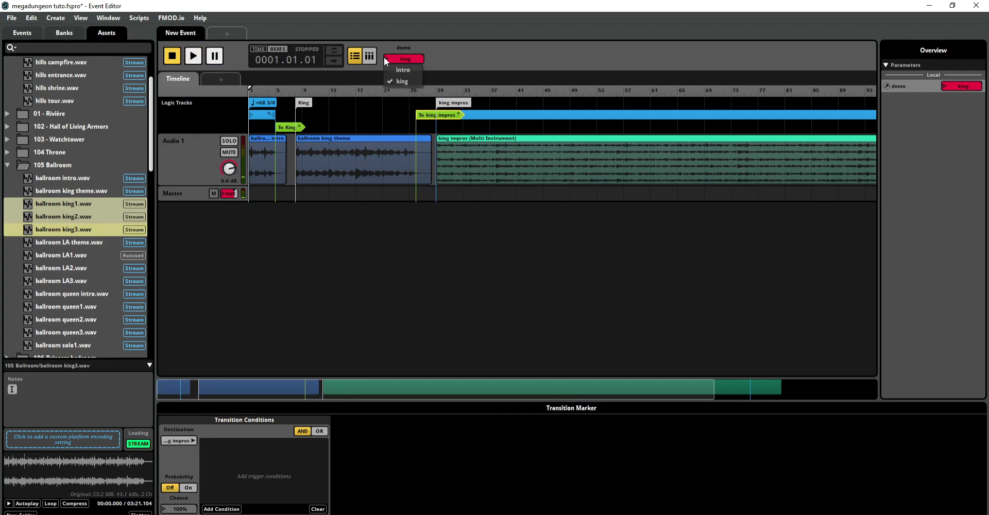
left_click(392, 70)
left_click(199, 58)
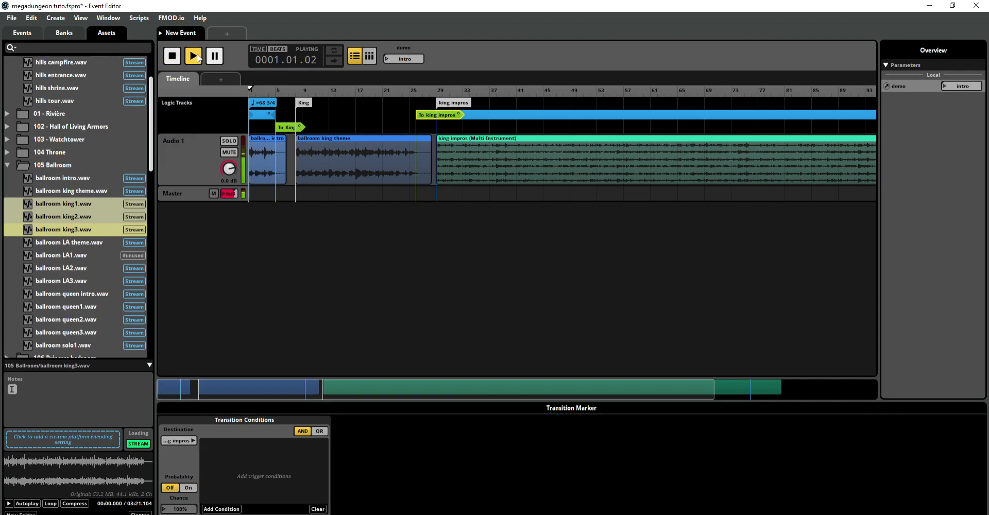
left_click_drag(714, 389, 367, 346)
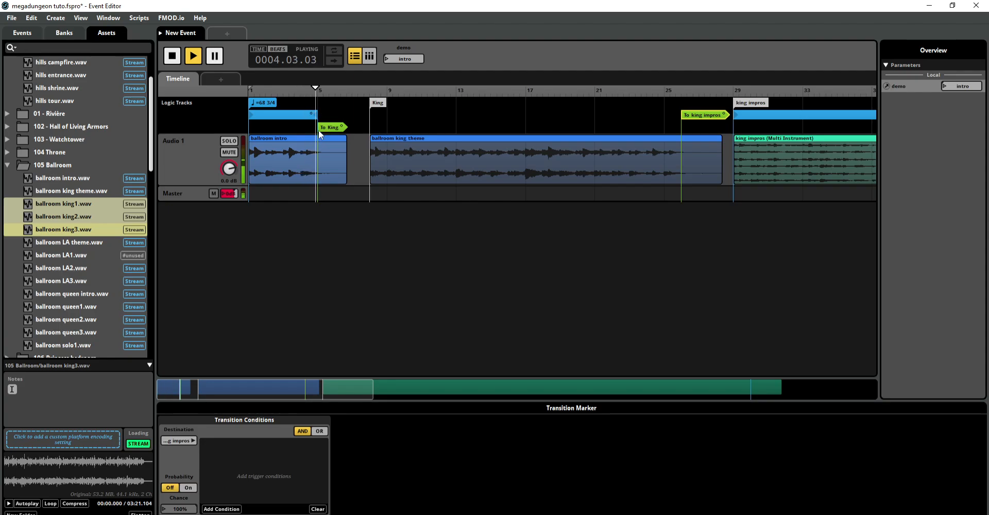
left_click(390, 59)
left_click(391, 78)
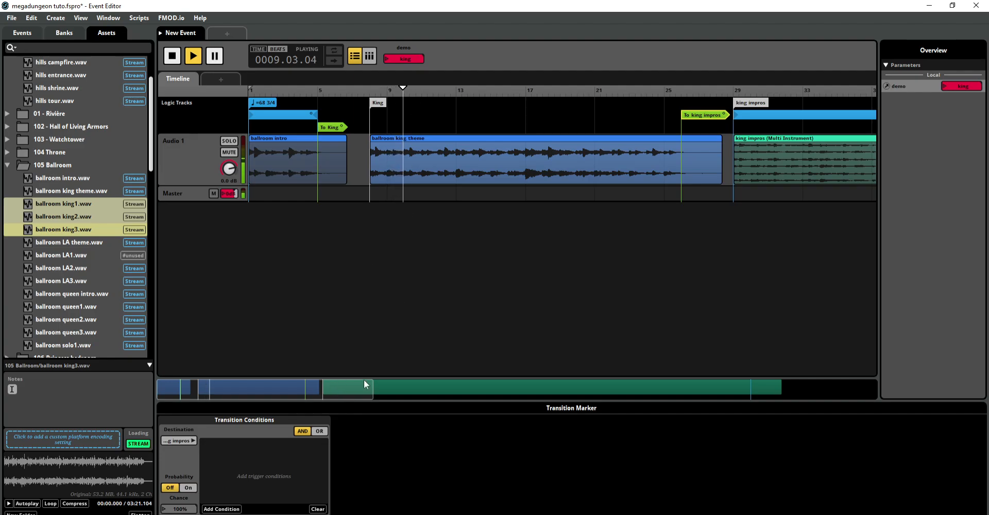
Step: Play from bar 24 to check the transition into the king impros and examine the end of their loop region
left_click_drag(359, 390, 397, 389)
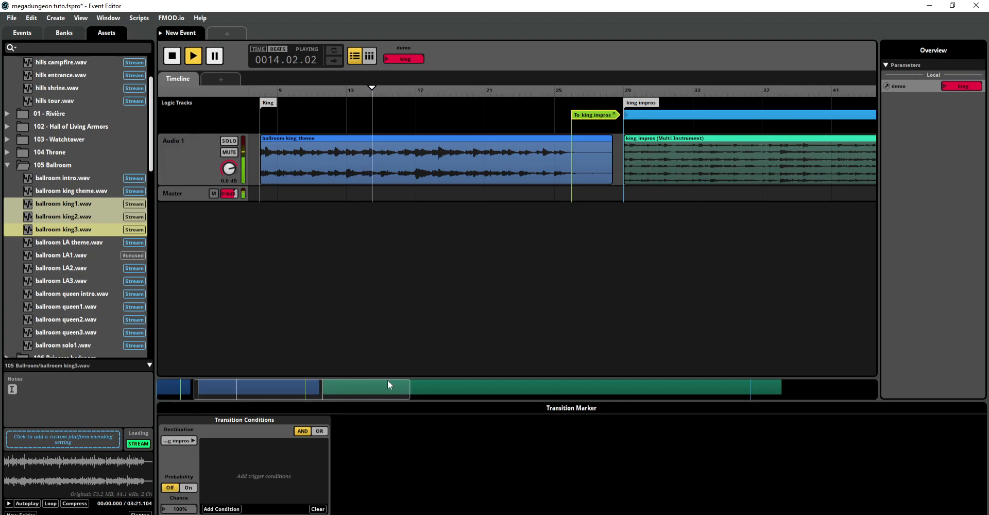
mouse_move(388, 382)
left_mouse_down()
mouse_move(657, 382)
mouse_move(379, 382)
left_mouse_up()
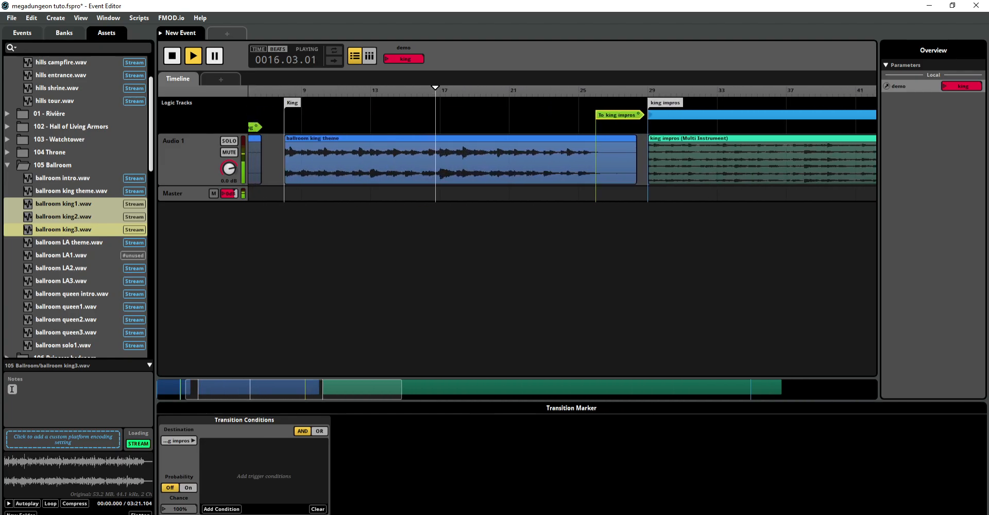
left_click_drag(379, 382, 391, 382)
left_click(536, 109)
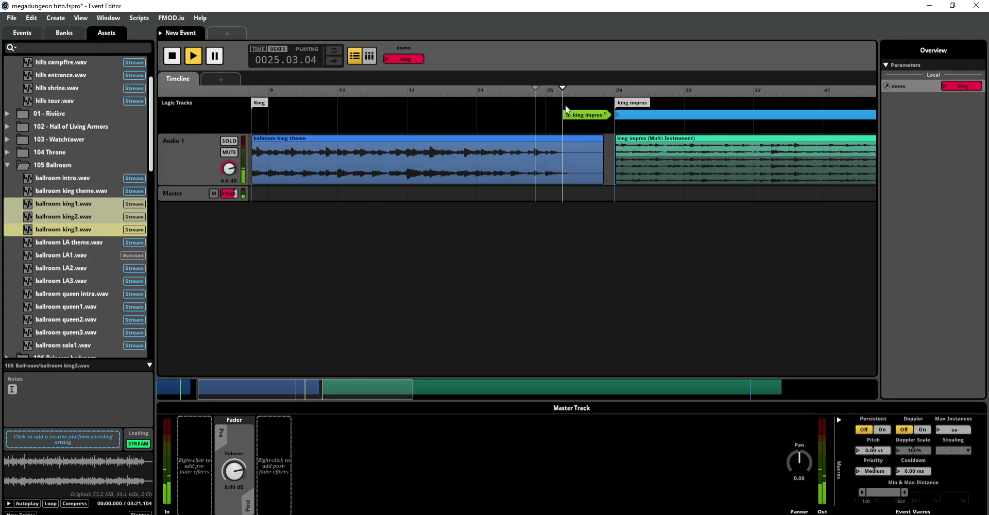
left_click_drag(352, 395, 742, 396)
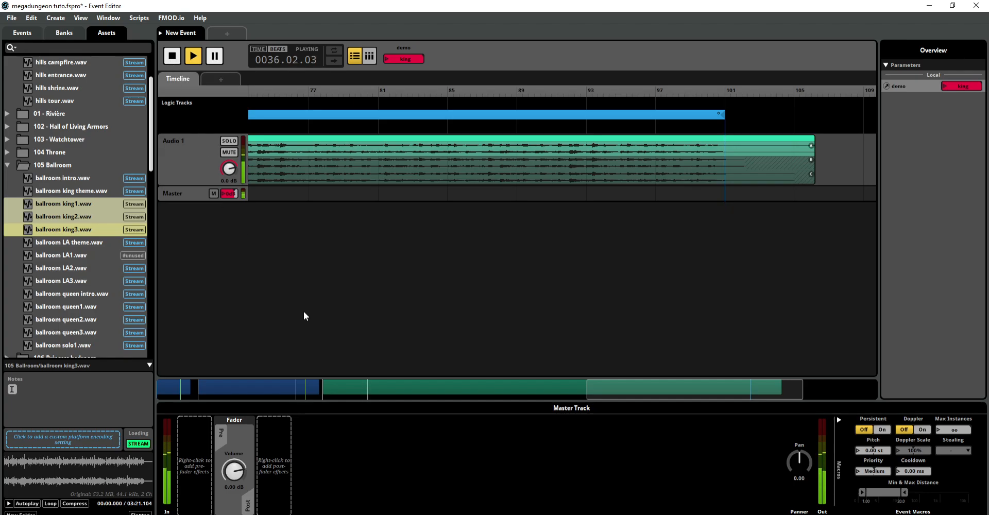
left_click(179, 56)
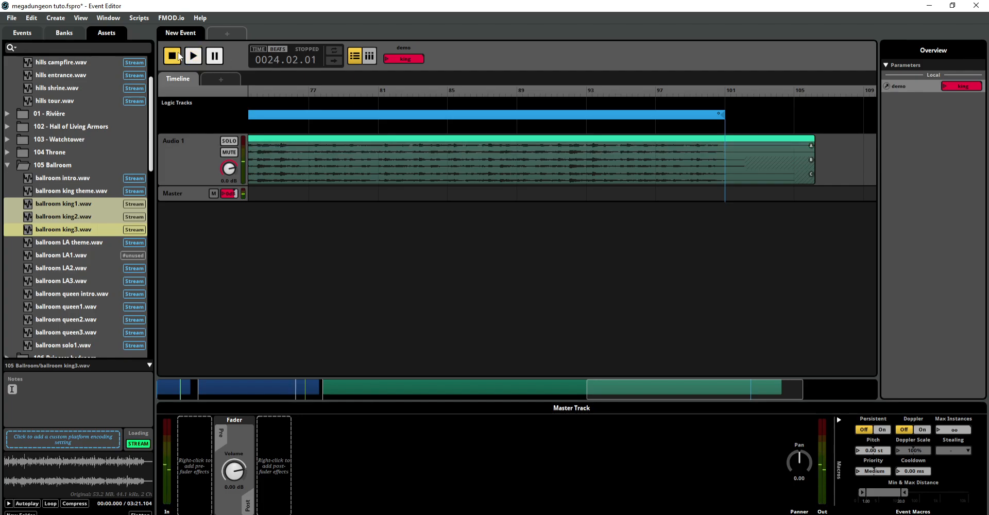
left_click(179, 57)
Step: Add AHDSR modulation to the master track's volume and audition the default fade when starting and stopping playback
left_click_drag(587, 390, 122, 380)
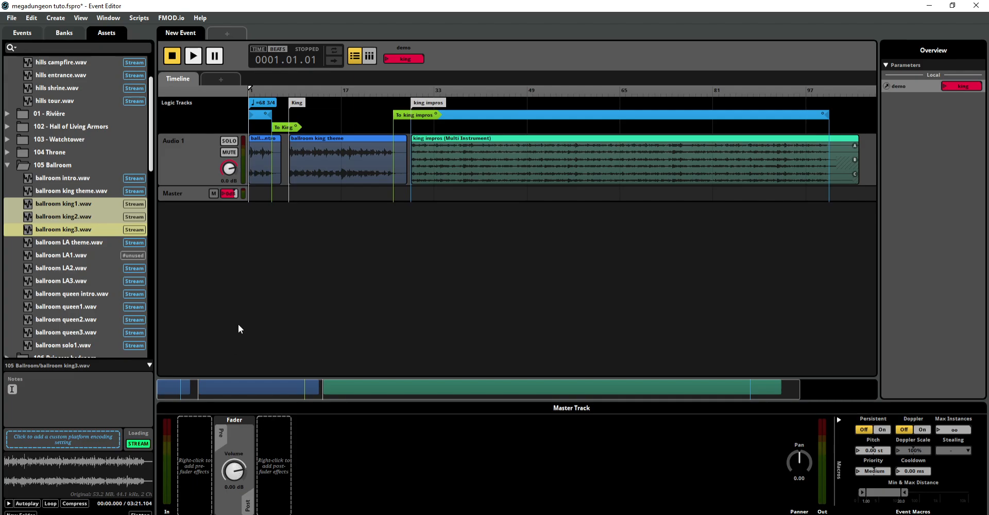
left_click(197, 199)
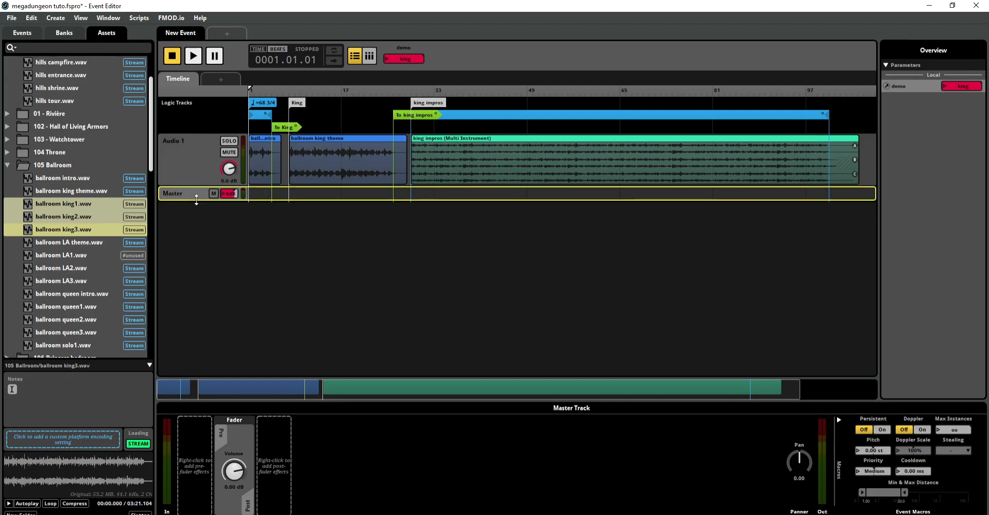
left_click(198, 168)
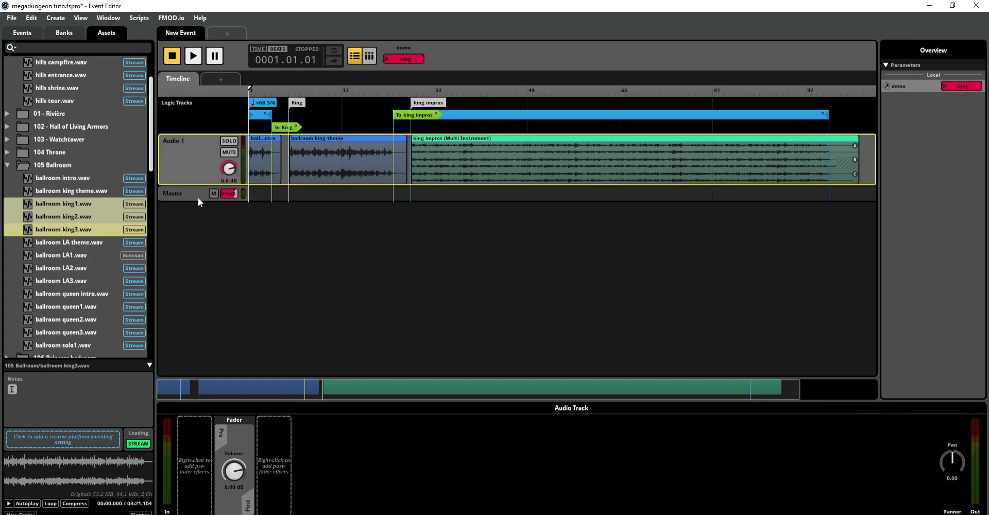
left_click(198, 197)
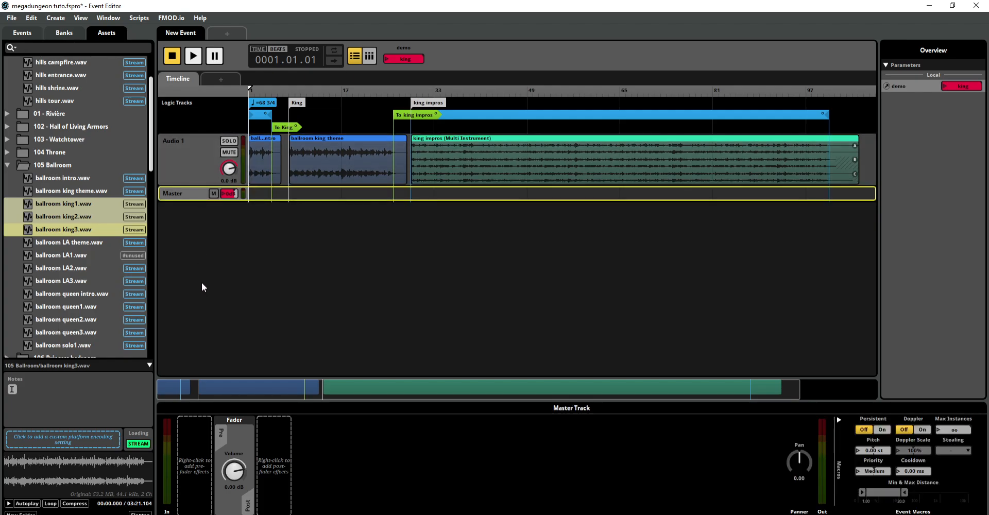
right_click(232, 472)
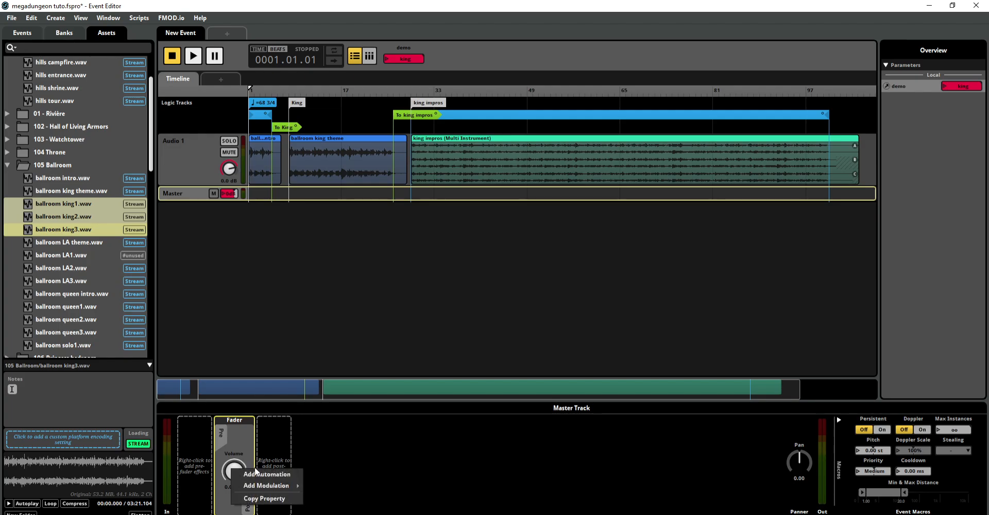
mouse_move(254, 489)
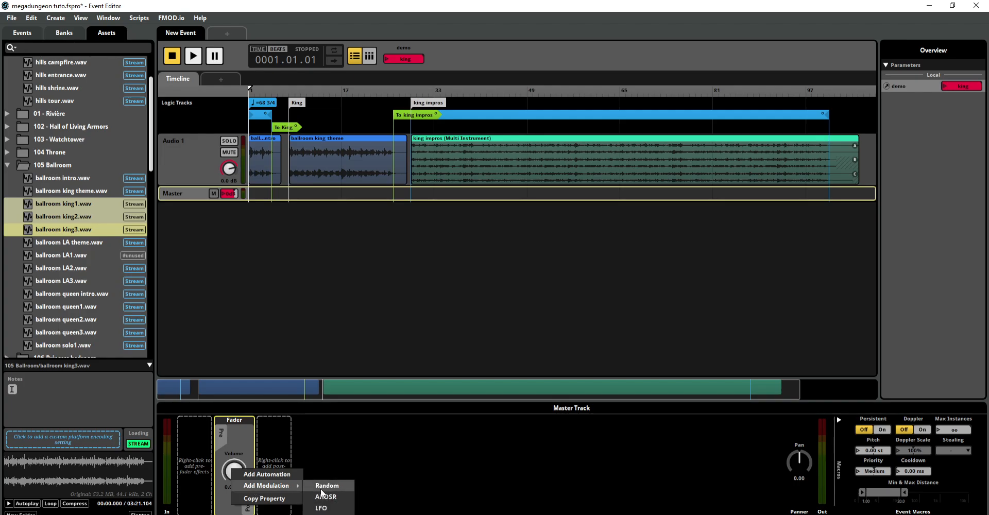
left_click(348, 499)
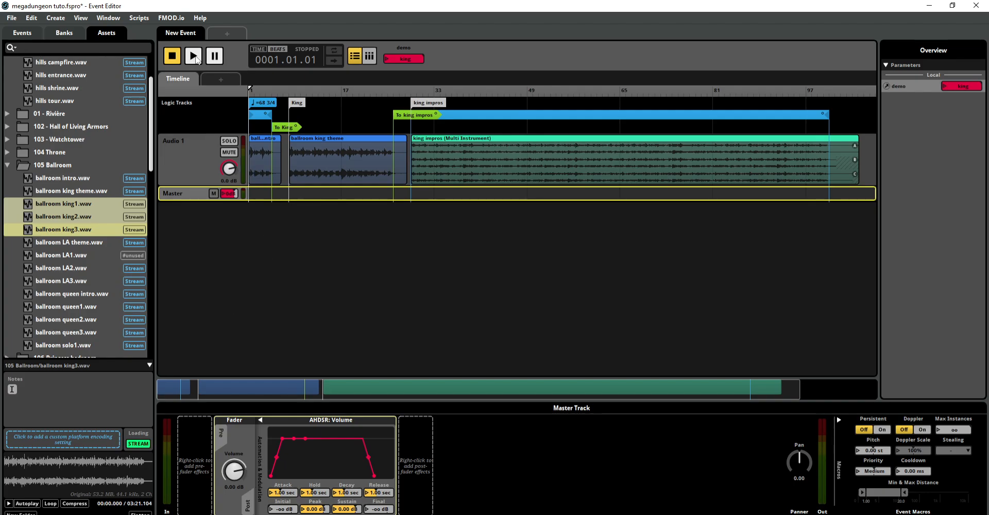
left_click(194, 56)
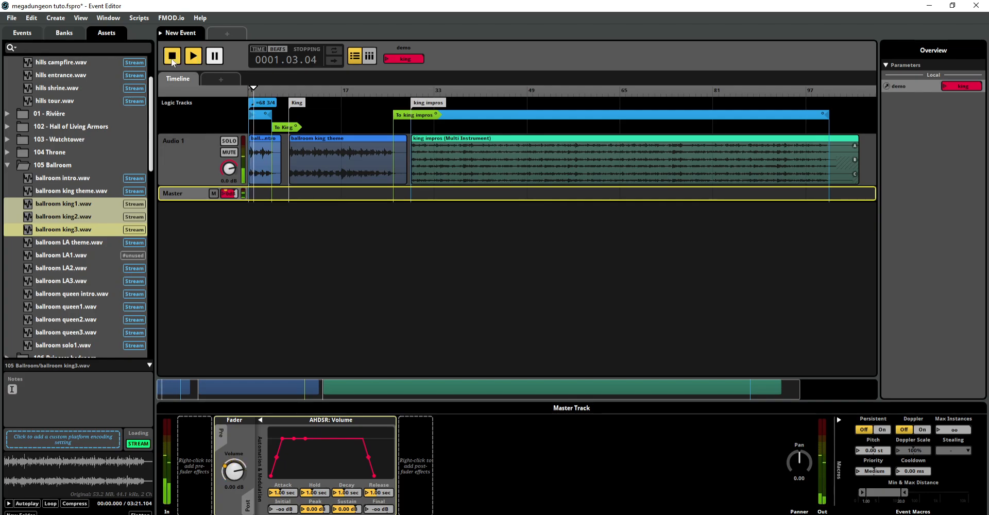
left_click(172, 57)
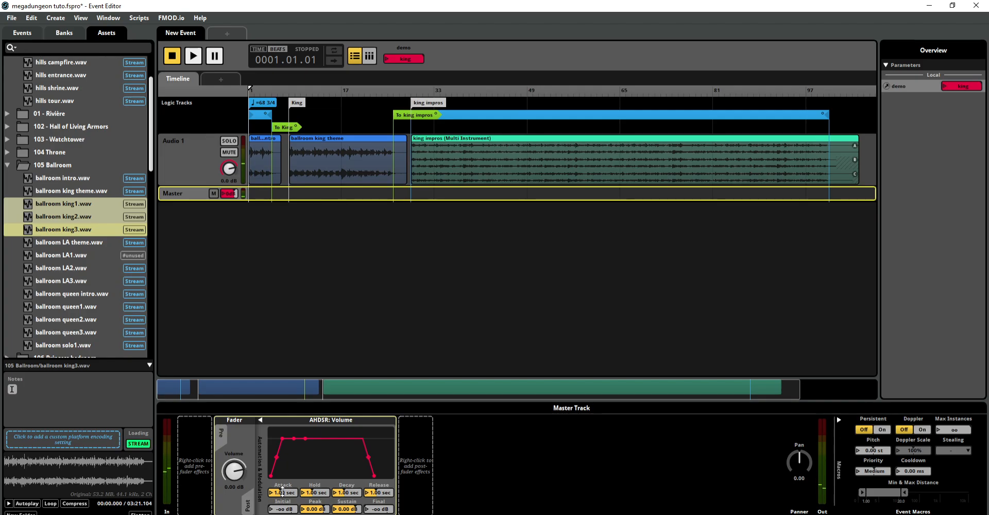
Step: Set the AHDSR attack to 0 ms and the release to 10 seconds, auditioning each change
left_click_drag(285, 490, 285, 512)
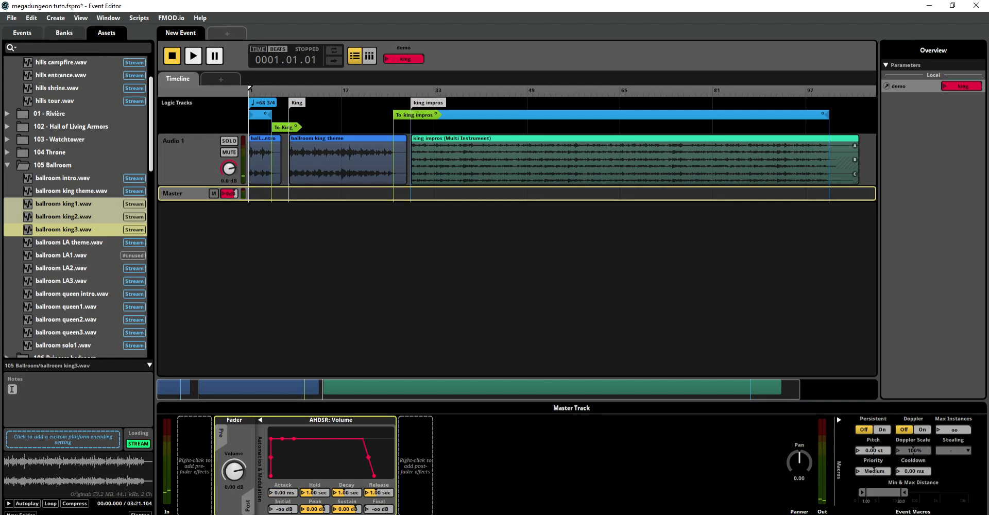
left_click(193, 55)
left_click(175, 58)
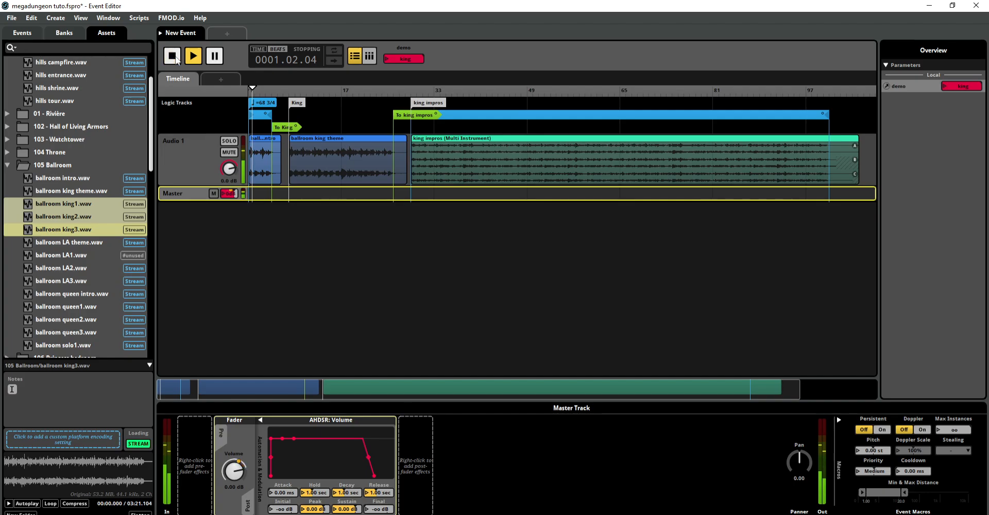
left_click_drag(379, 492, 378, 461)
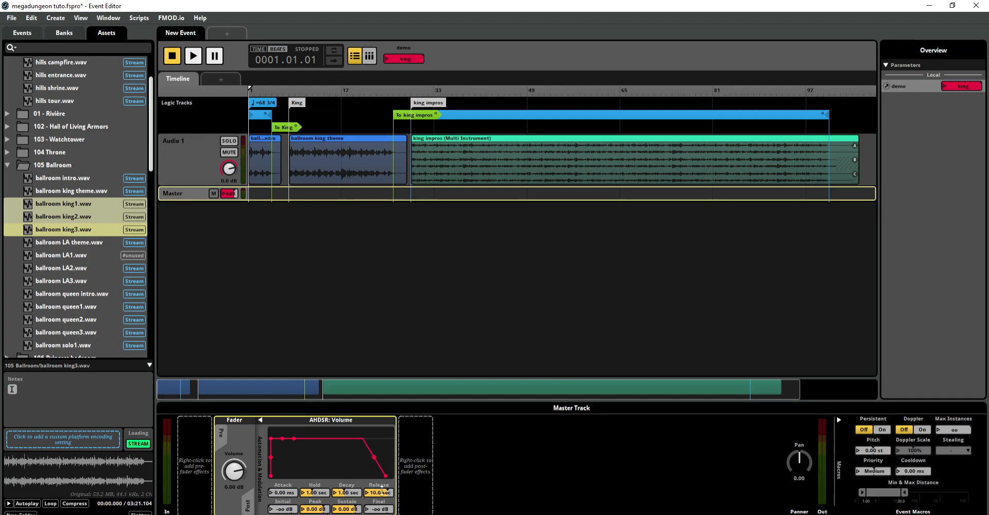
left_click(193, 57)
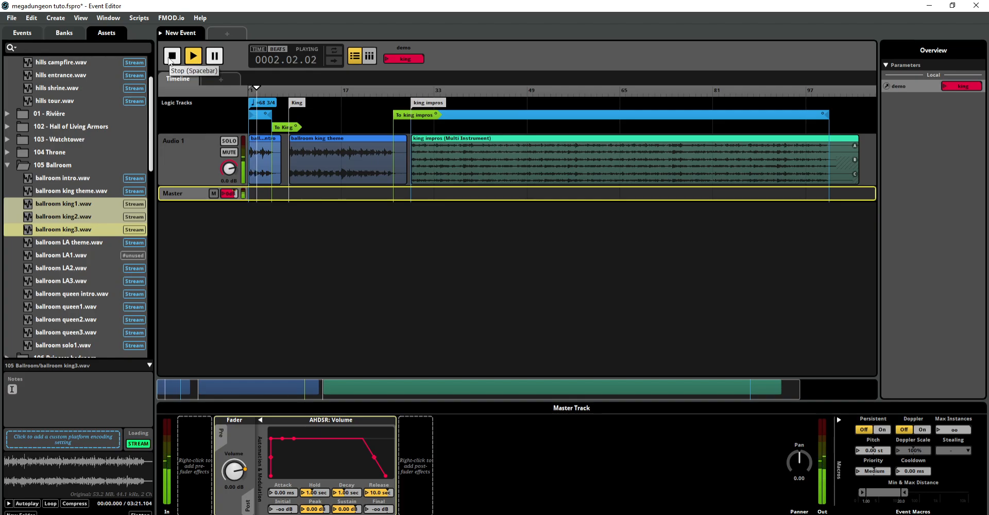
left_click(172, 55)
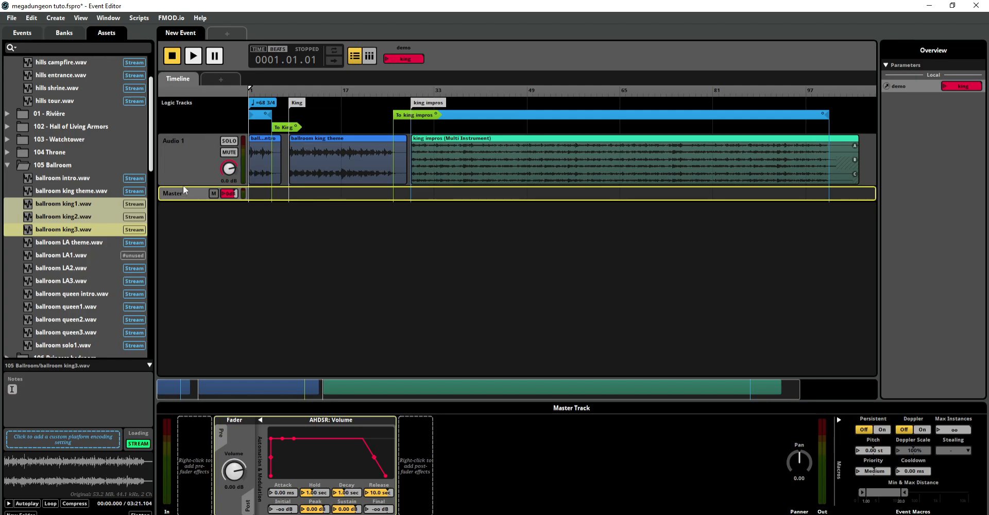
Step: Place ballroom LA theme.wav on Audio 1 after the king impros, starting at about bar 113
mouse_move(329, 392)
left_mouse_down()
mouse_move(401, 393)
mouse_move(329, 393)
left_mouse_up()
left_click_drag(90, 242, 867, 171)
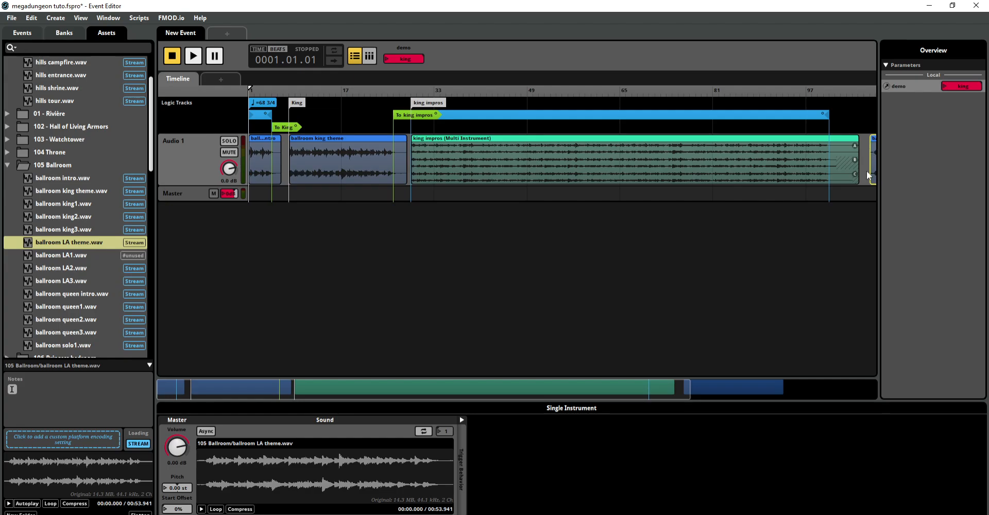
left_click_drag(662, 389, 806, 385)
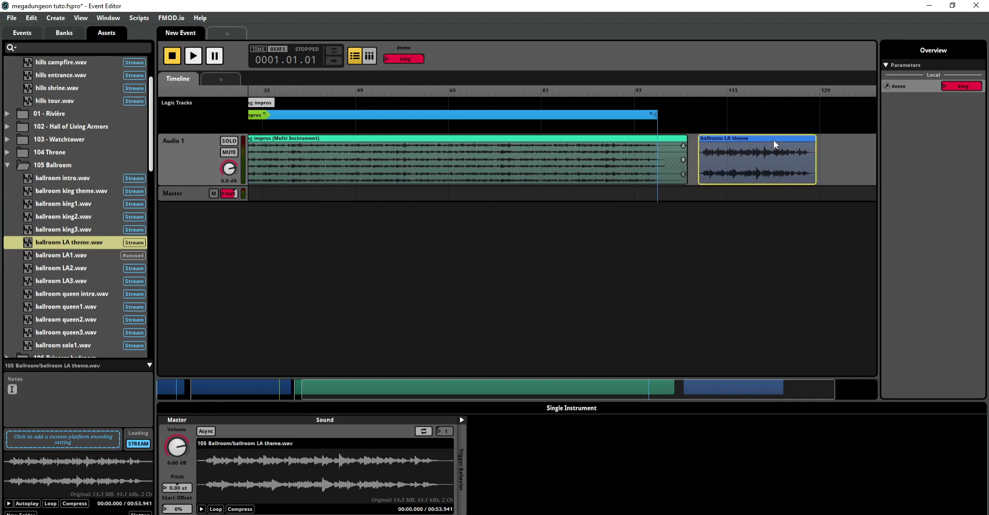
left_click_drag(724, 138, 752, 138)
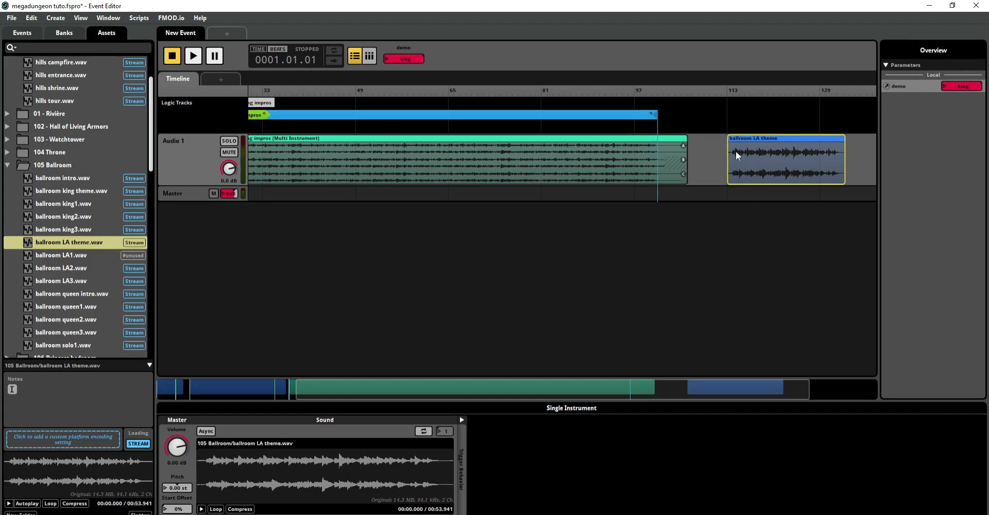
Step: Add a destination marker named LA at the start of the ballroom LA theme
right_click(728, 101)
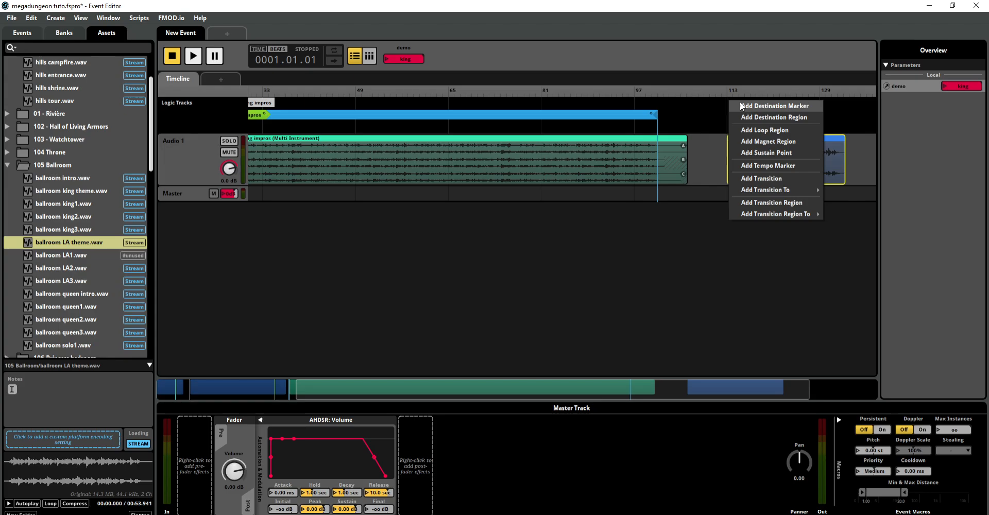
left_click(742, 106)
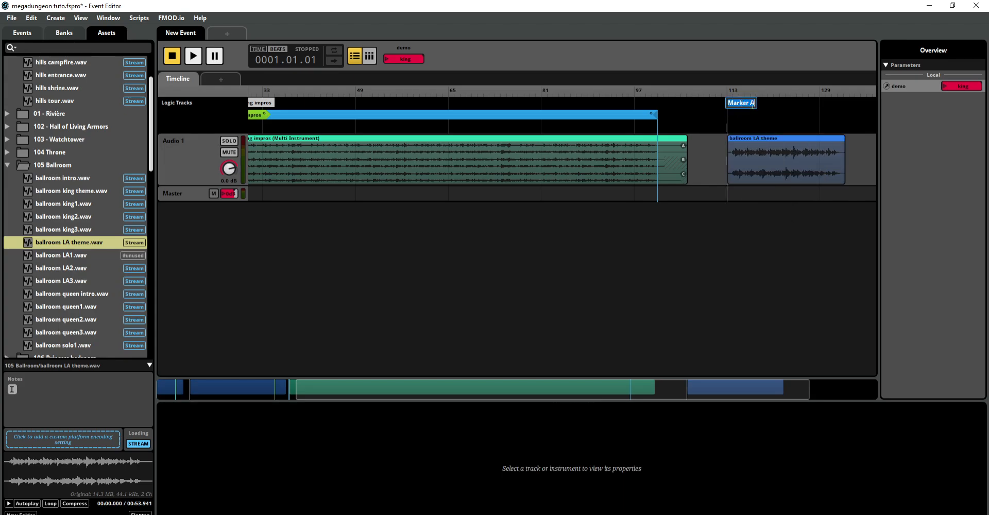
type("LA")
left_click(759, 236)
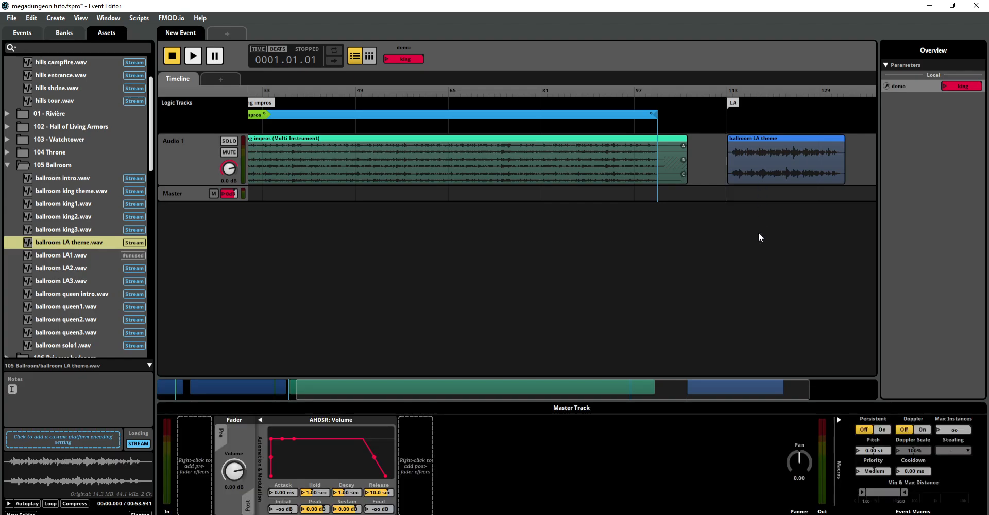
Step: Place ballroom LA1, LA2 and LA3 as one multi instrument on Audio 1 after the ballroom LA theme
left_click_drag(705, 384, 770, 385)
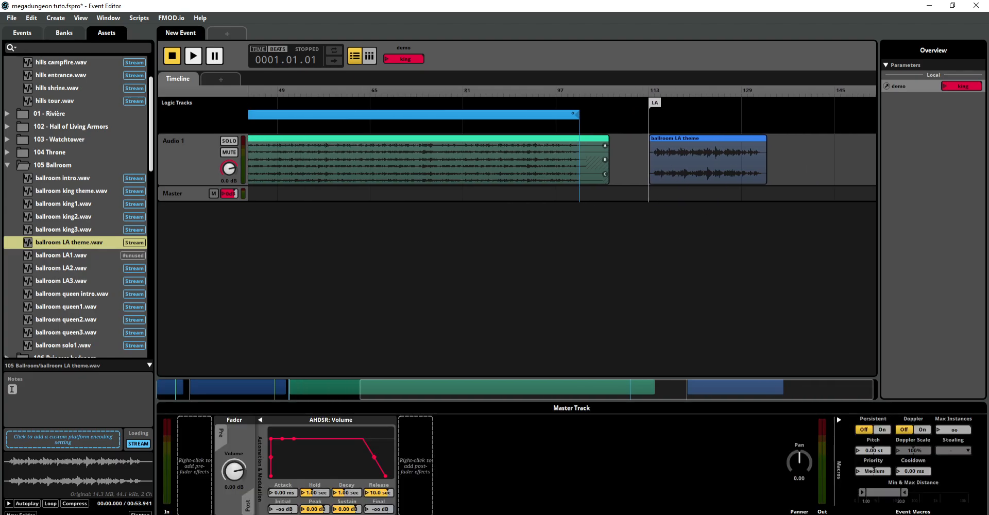
left_click_drag(268, 264, 261, 263)
left_click(79, 253)
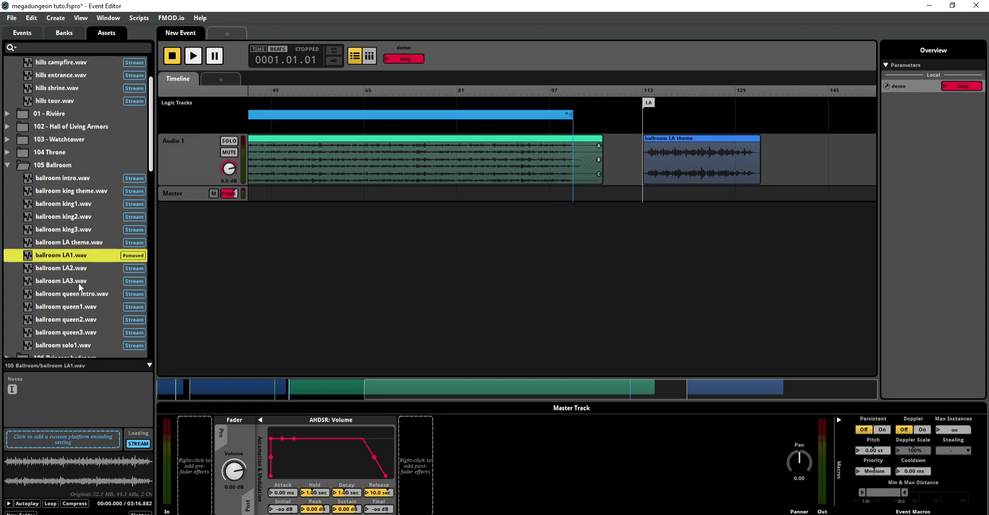
left_click(79, 281, "shift")
left_click_drag(78, 280, 787, 139)
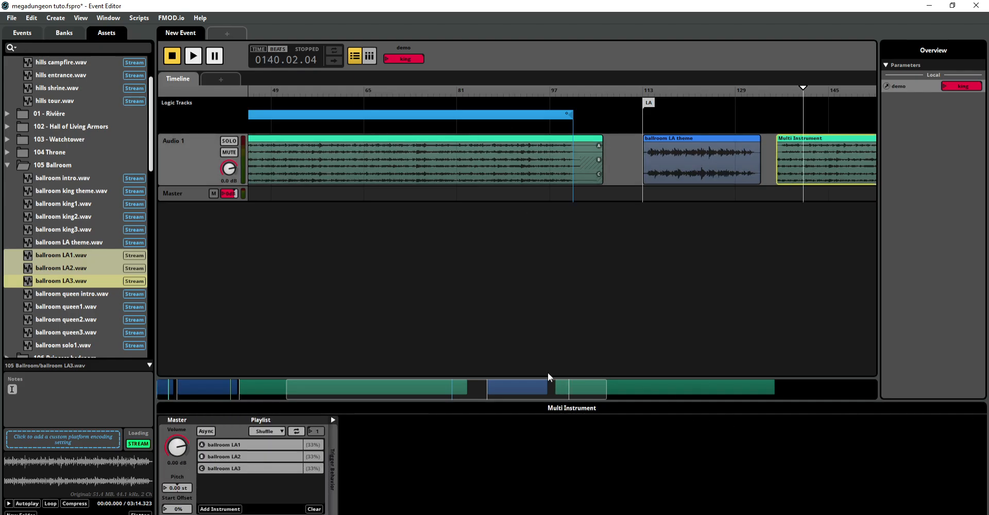
Step: Add a destination marker named LA impros at the start of the LA multi instrument
left_click_drag(548, 376, 632, 387)
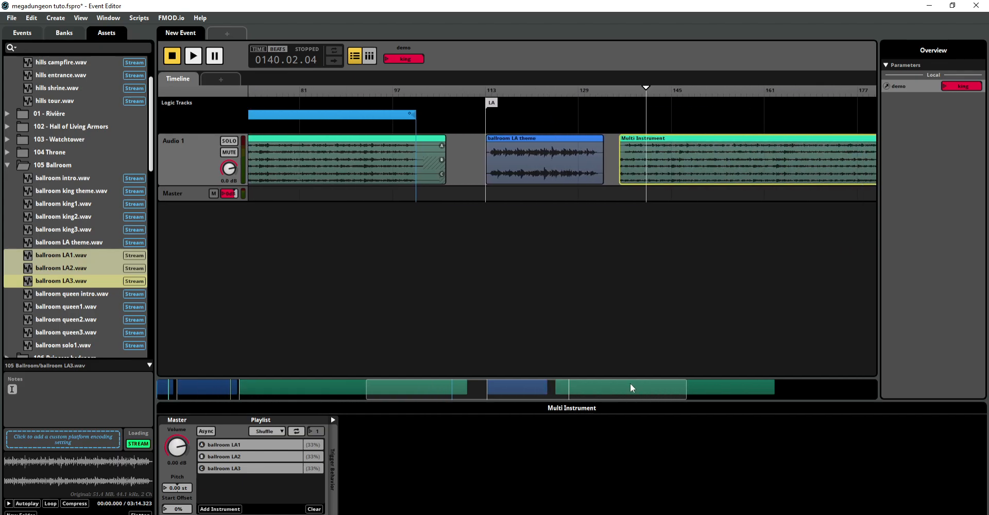
right_click(626, 116)
left_click(645, 122)
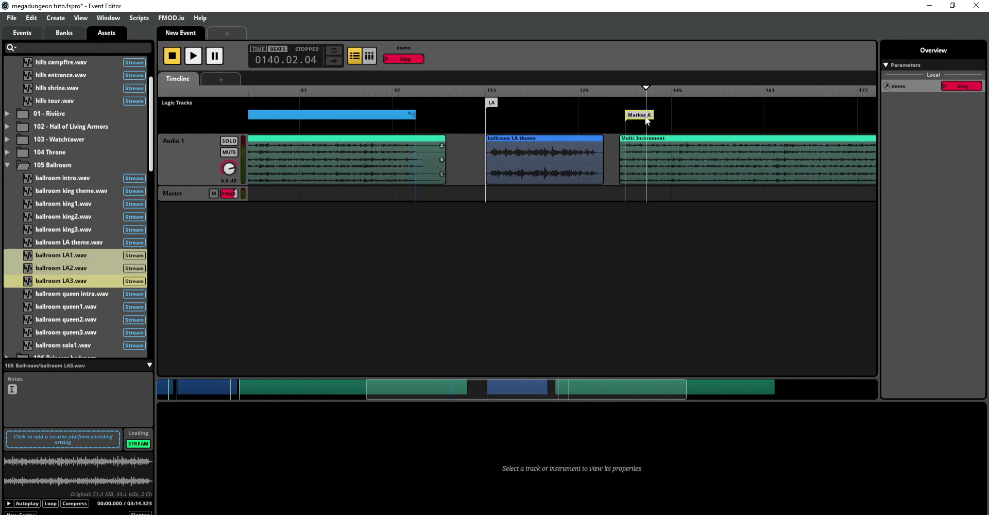
left_click(638, 102)
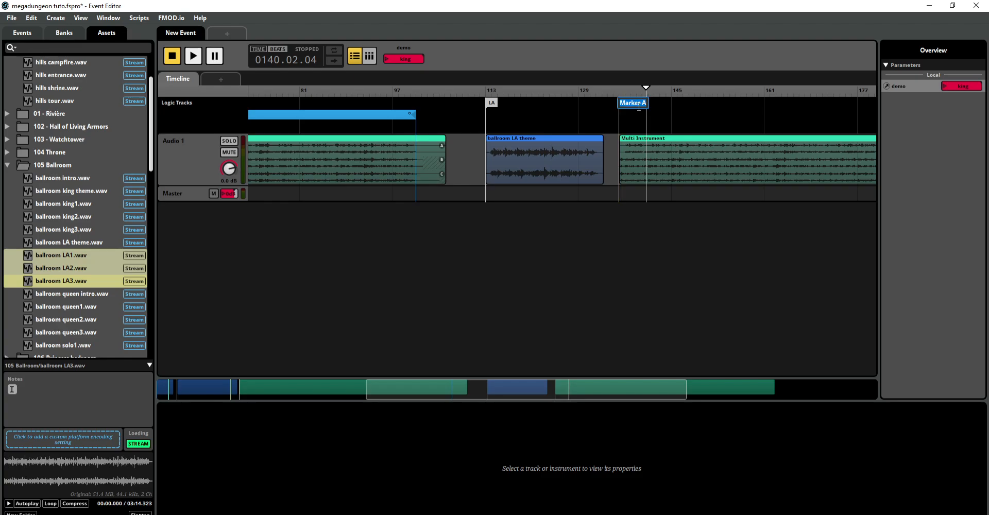
type("LA impros")
left_click(679, 246)
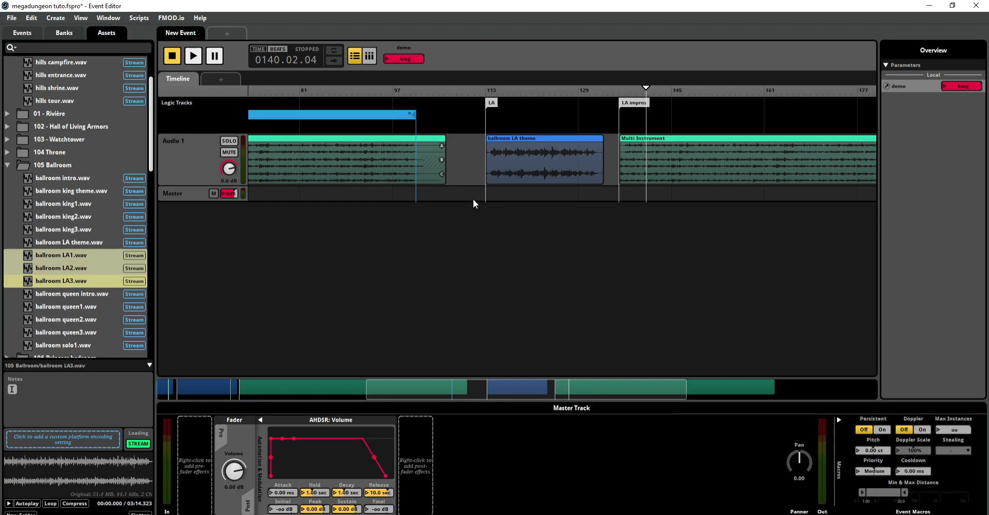
left_click_drag(567, 383, 358, 383)
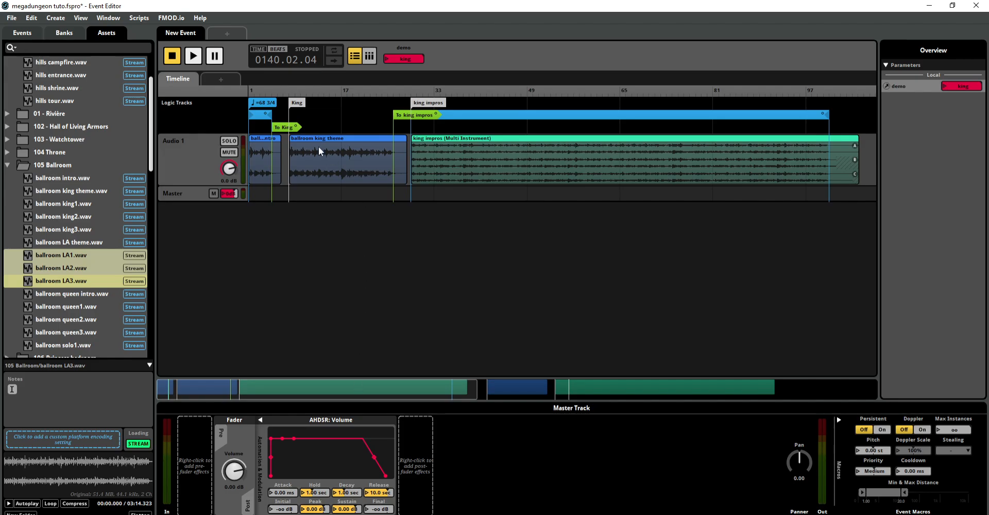
right_click(311, 122)
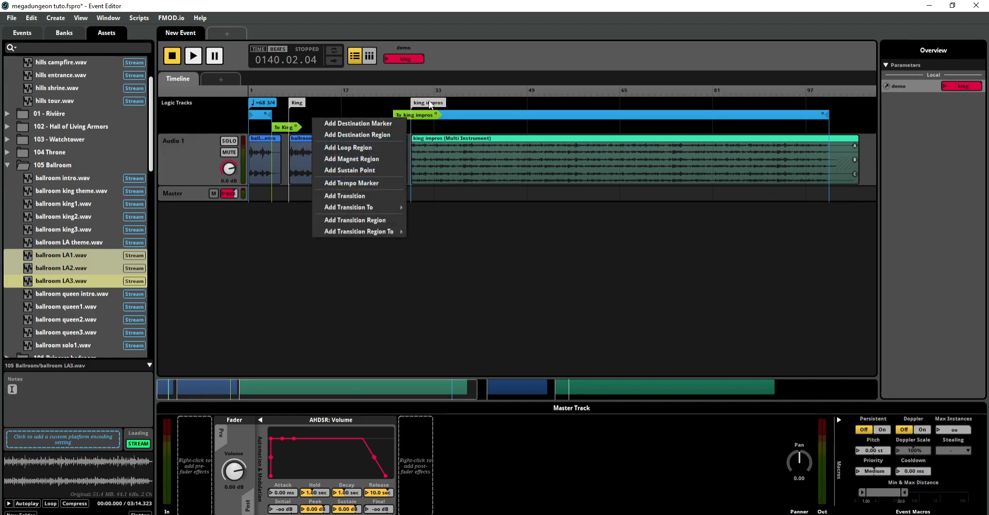
left_click(527, 63)
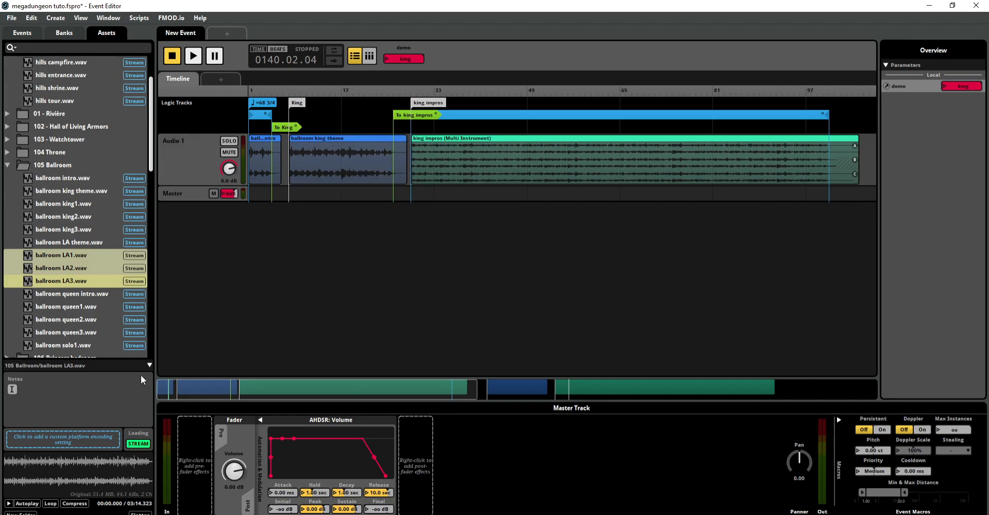
Step: Place ballroom queen intro.wav on Audio 1 after the LA multi instrument, starting at about bar 213
left_click(81, 308)
left_click(81, 293)
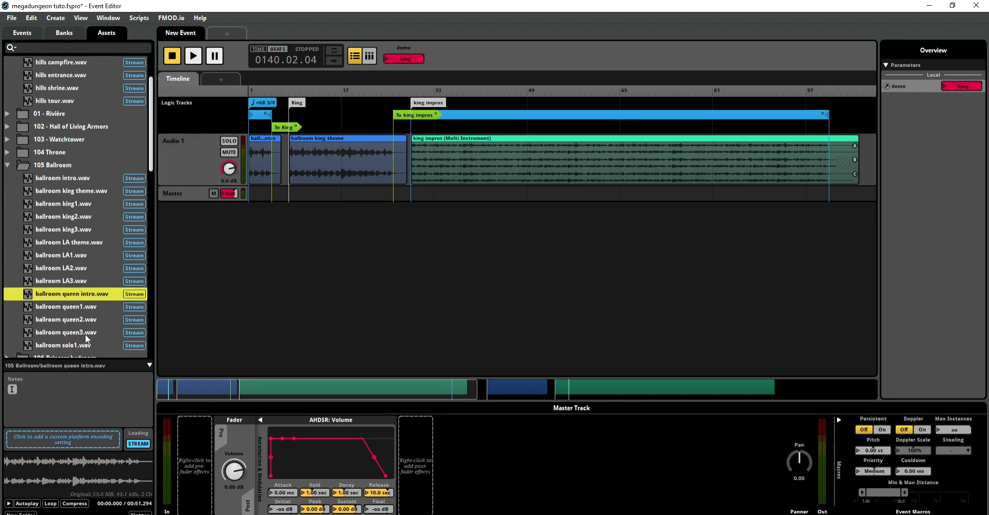
left_click_drag(84, 297, 783, 382)
left_click_drag(421, 394, 819, 394)
left_click_drag(86, 296, 691, 144)
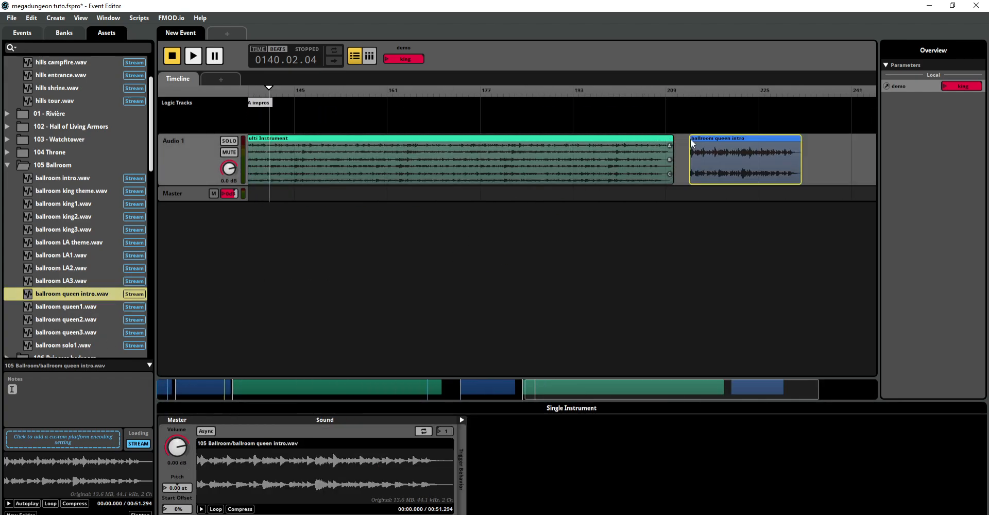
Step: Add a destination marker named Queen at the start of the ballroom queen intro
right_click(690, 104)
left_click(708, 110)
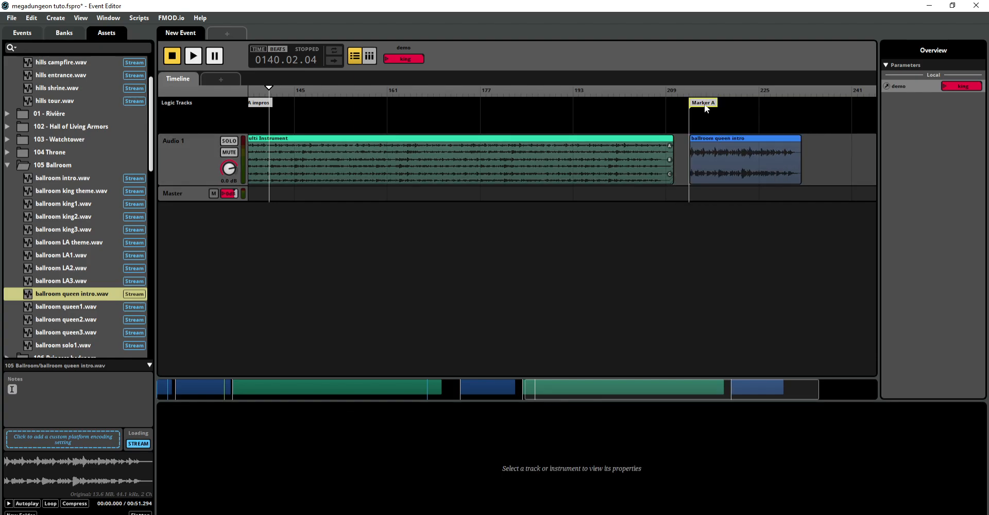
type("Queen")
left_click(705, 120)
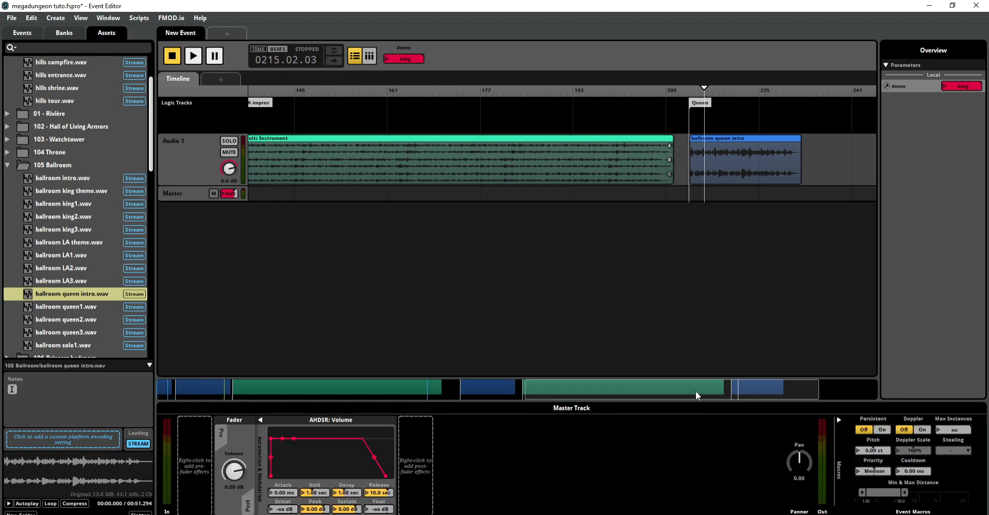
left_click_drag(701, 382, 333, 382)
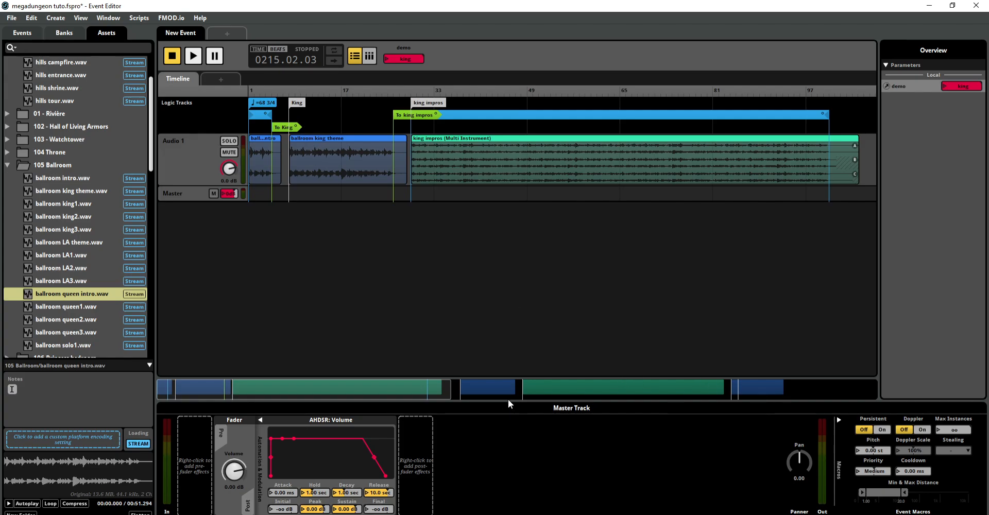
left_click_drag(450, 386, 184, 362)
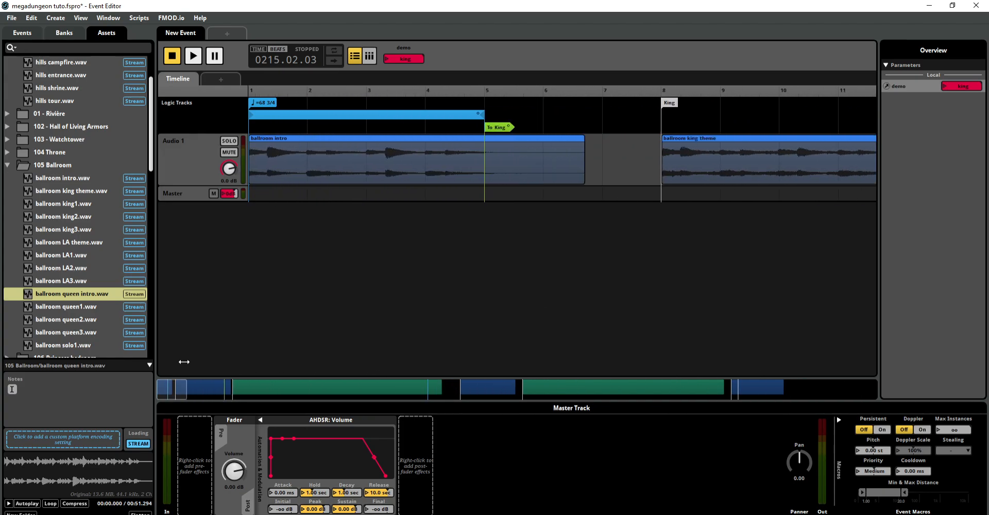
right_click(520, 130)
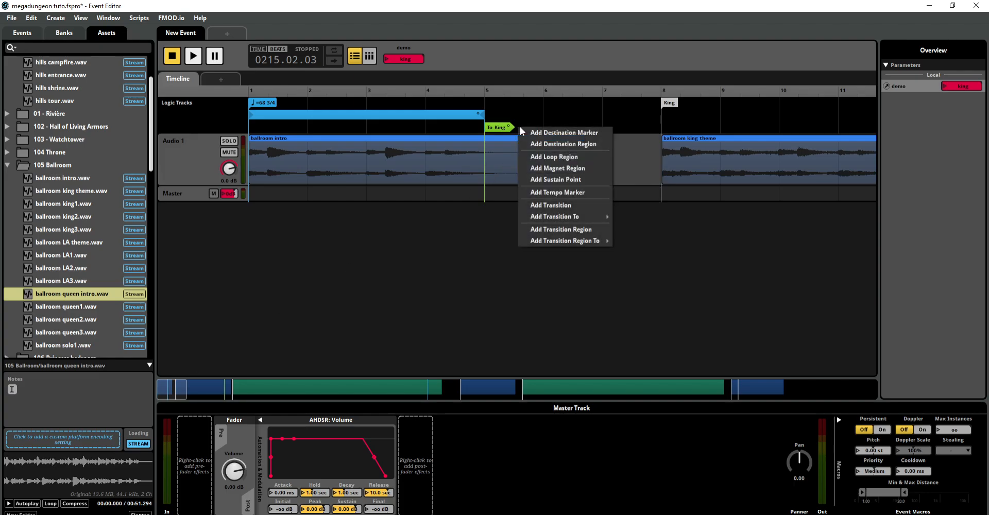
left_click(546, 133)
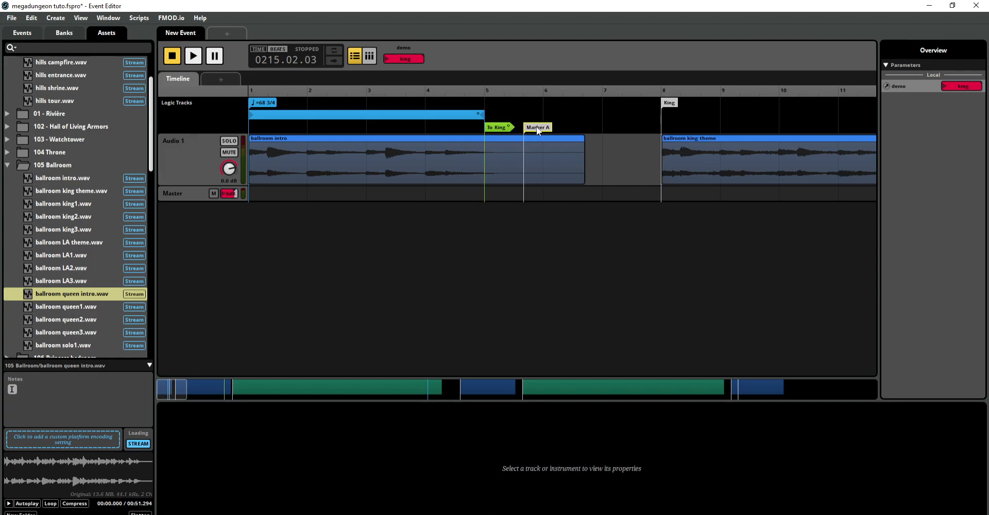
key("ctrl+z")
Step: Add a transition to the Queen marker at bar 5, aligned with the end of the intro loop below To King
right_click(536, 128)
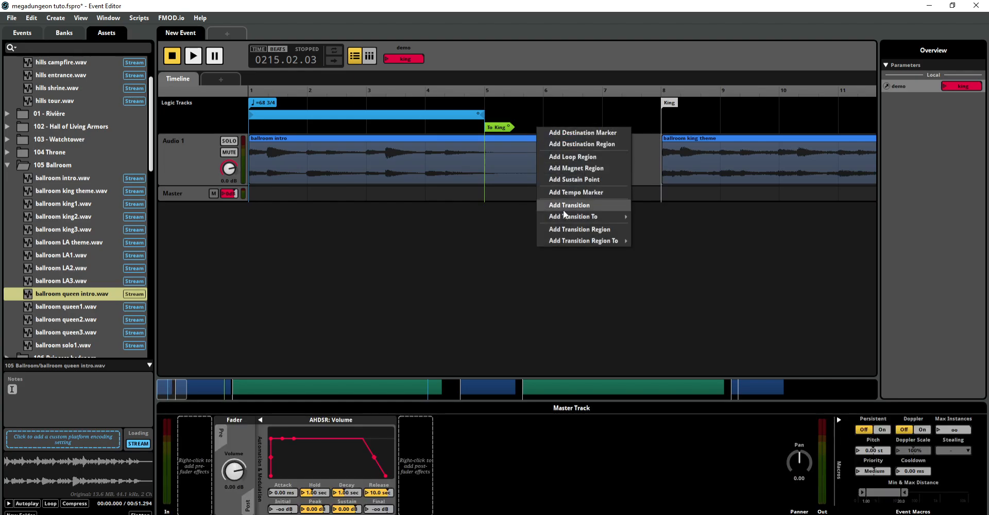
mouse_move(570, 215)
mouse_move(655, 216)
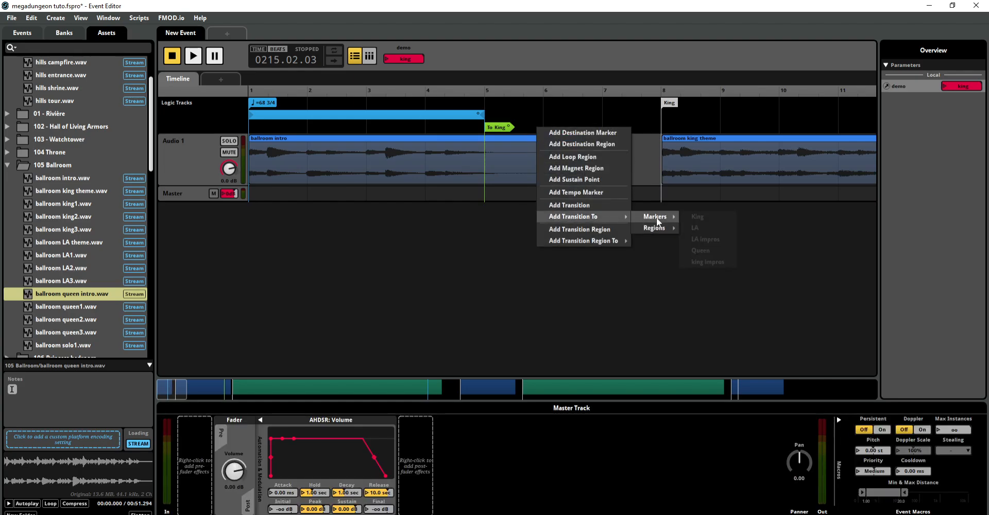
left_click(695, 247)
mouse_move(552, 132)
left_mouse_down()
mouse_move(553, 145)
mouse_move(496, 141)
left_mouse_up()
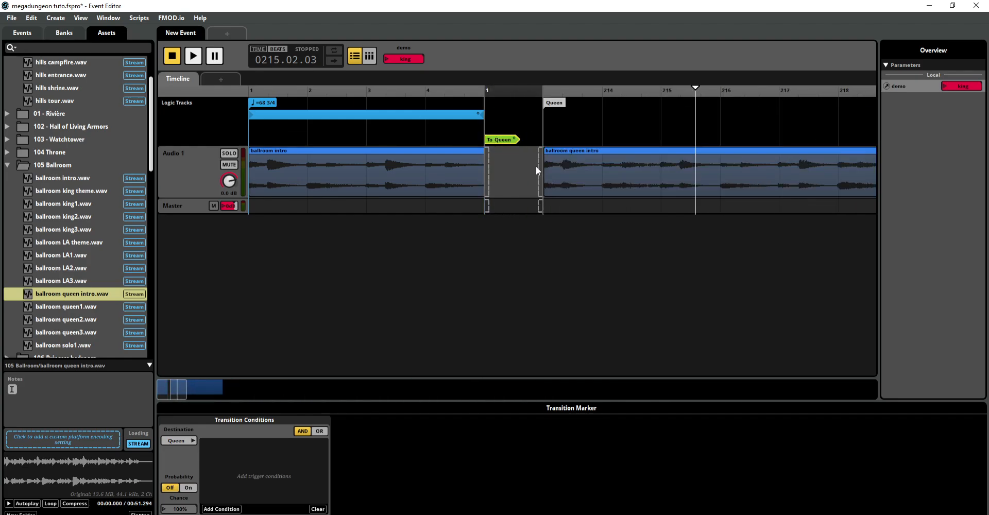
Step: Crossfade ballroom intro into ballroom queen intro across the Queen transition's timeline, and close that timeline
left_click_drag(539, 166, 558, 160)
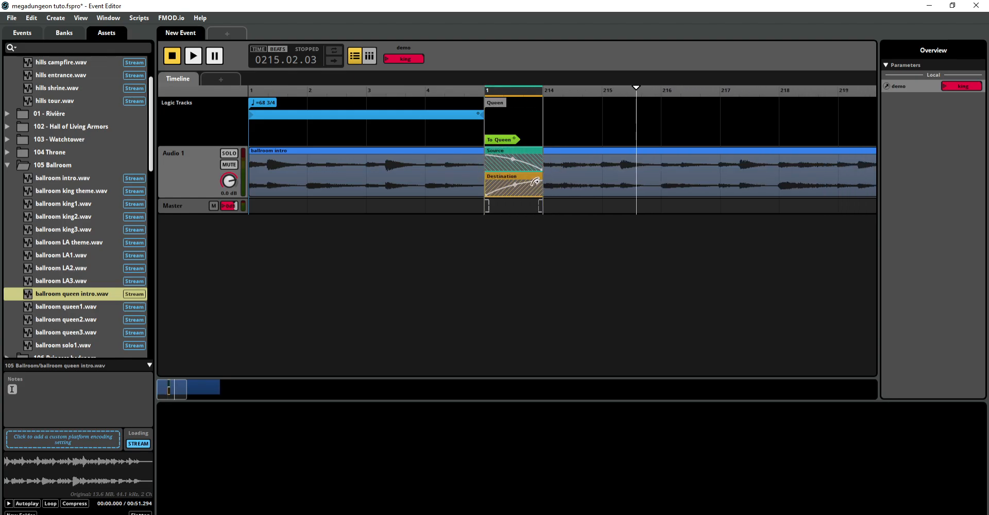
left_click(462, 174)
double_click(493, 141)
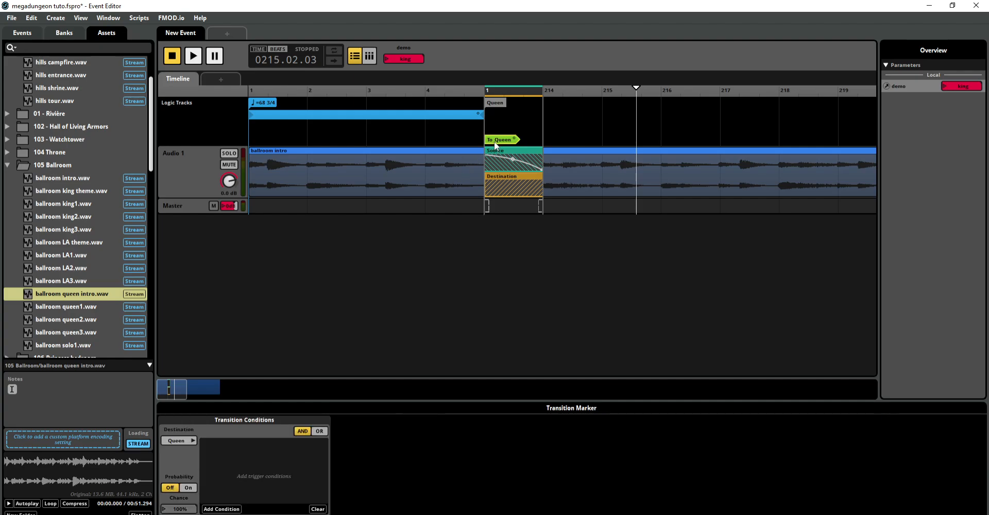
Step: Add a trigger condition based on the demo parameter to the Queen transition
left_click(227, 509)
mouse_move(248, 487)
left_click(320, 487)
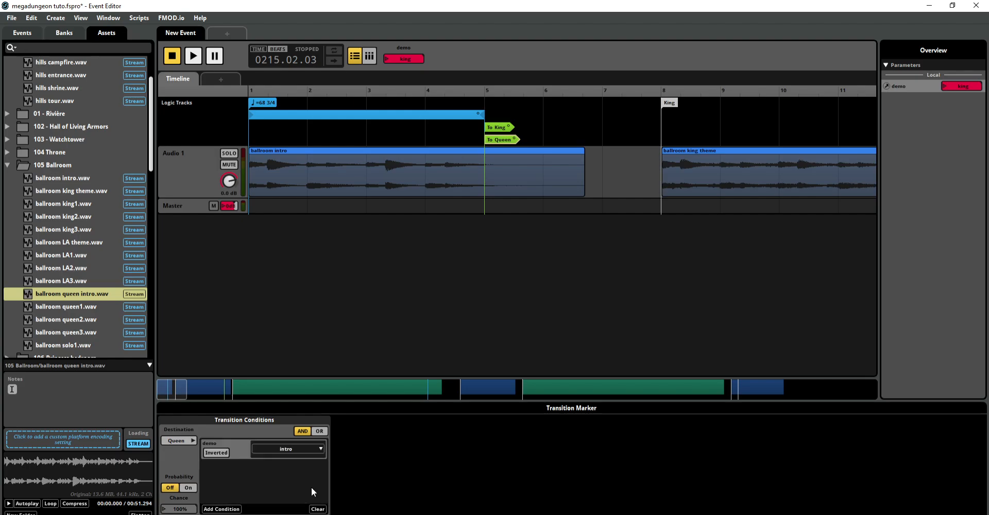
left_click(291, 447)
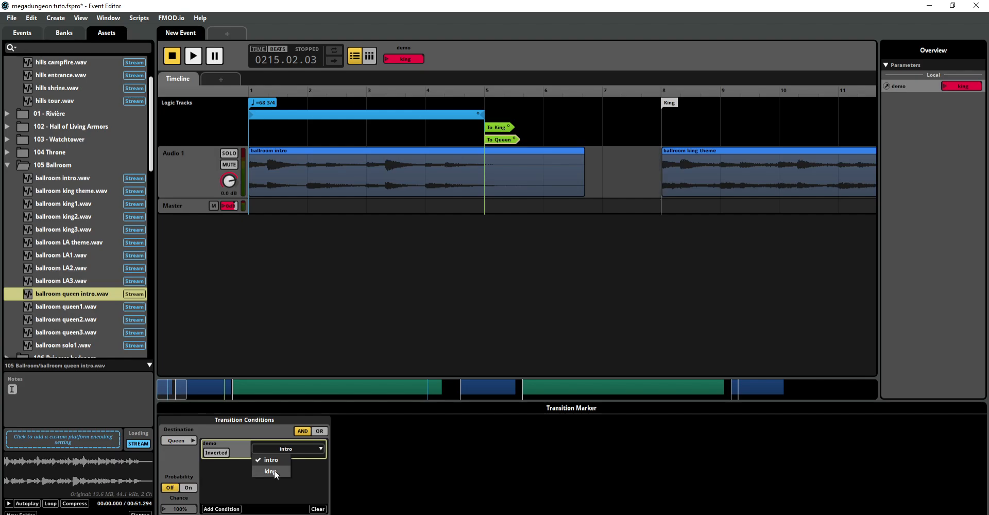
left_click(273, 496)
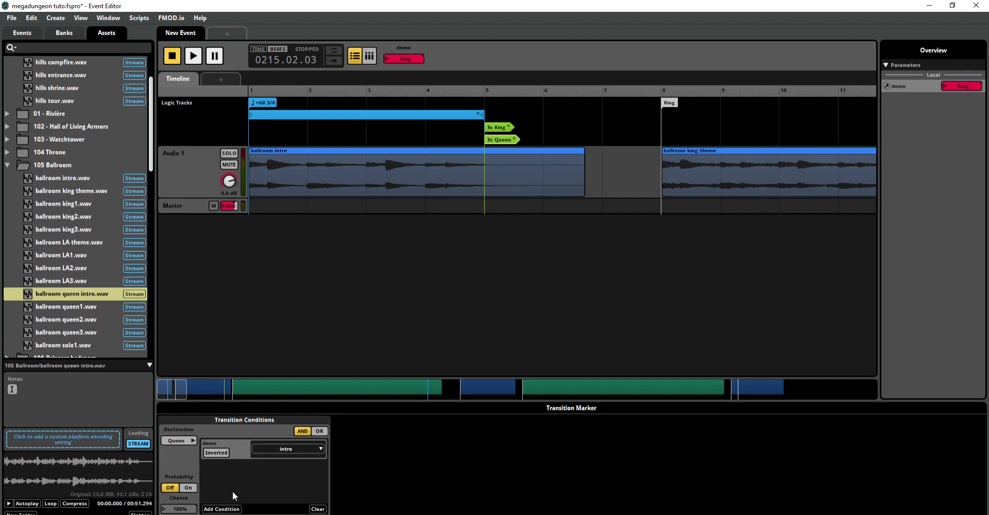
Step: Edit the demo parameter preset to add a third label named Queen
right_click(261, 447)
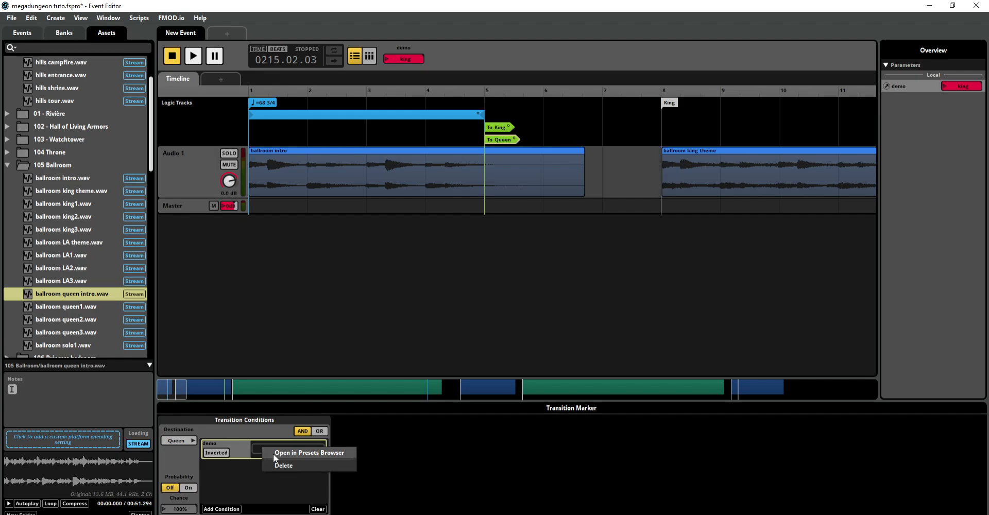
left_click(275, 454)
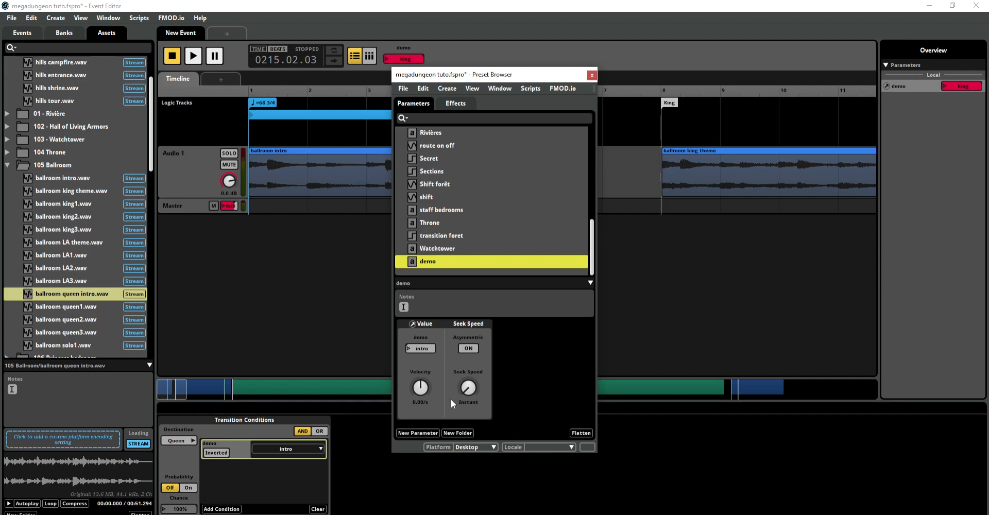
right_click(425, 261)
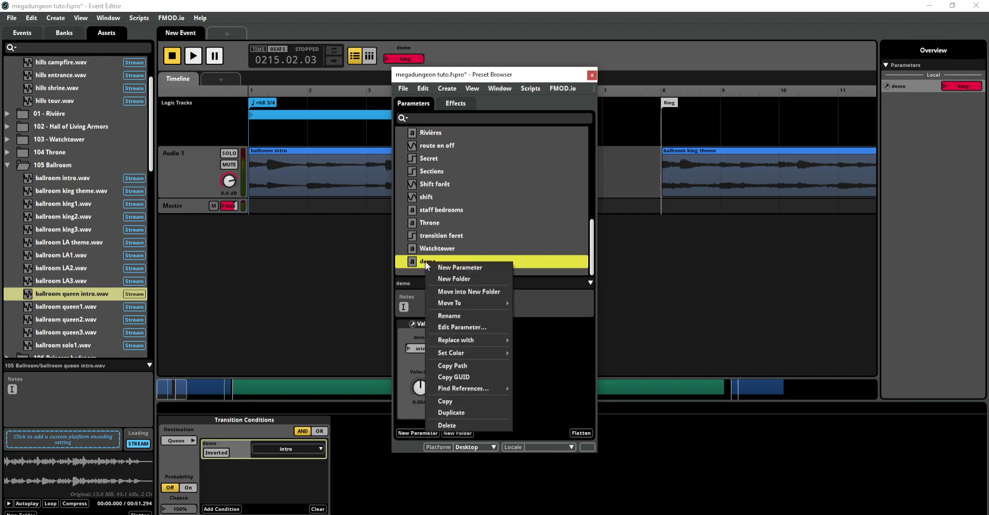
left_click(451, 327)
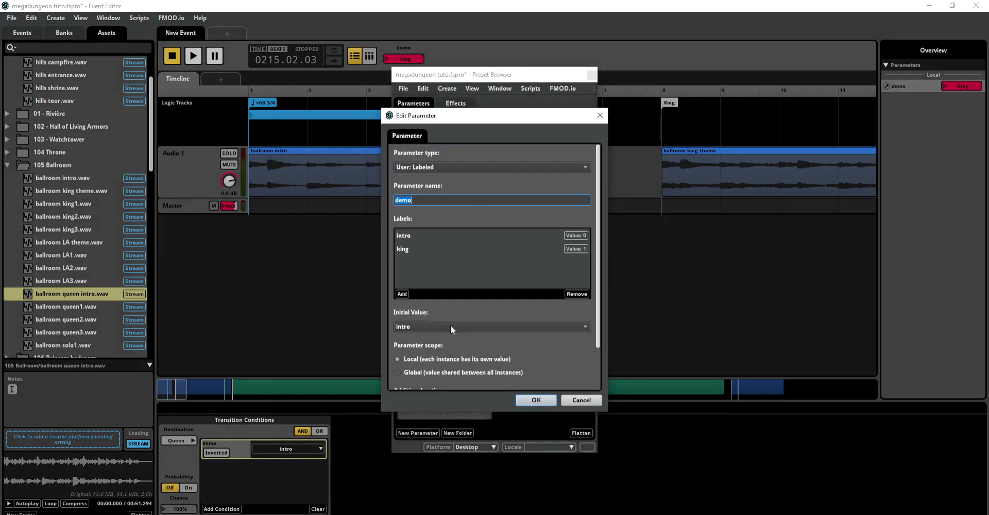
left_click(402, 294)
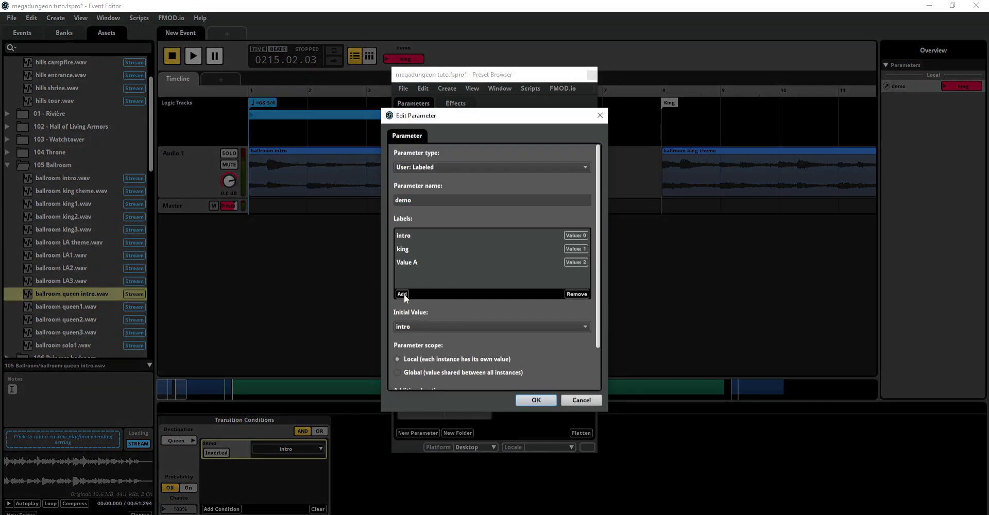
double_click(422, 267)
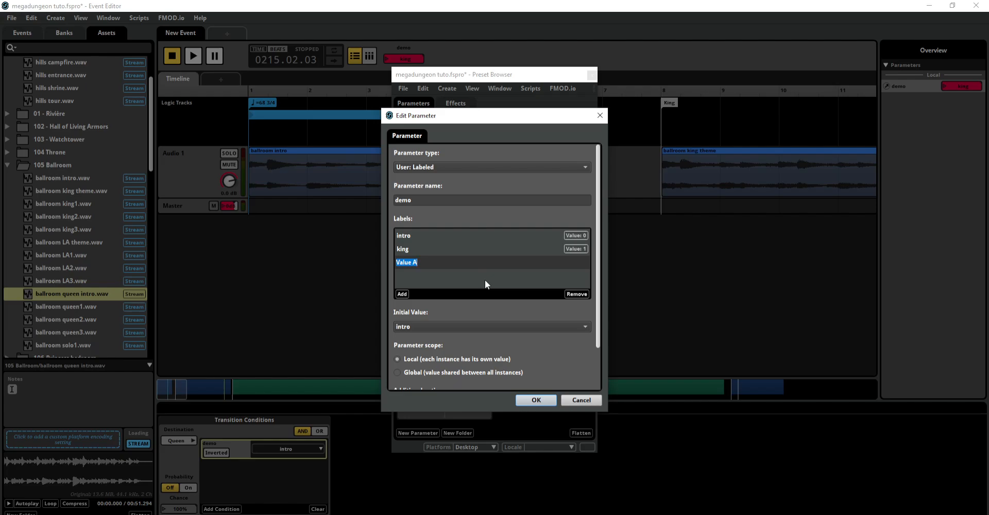
type("Queen")
left_click(538, 400)
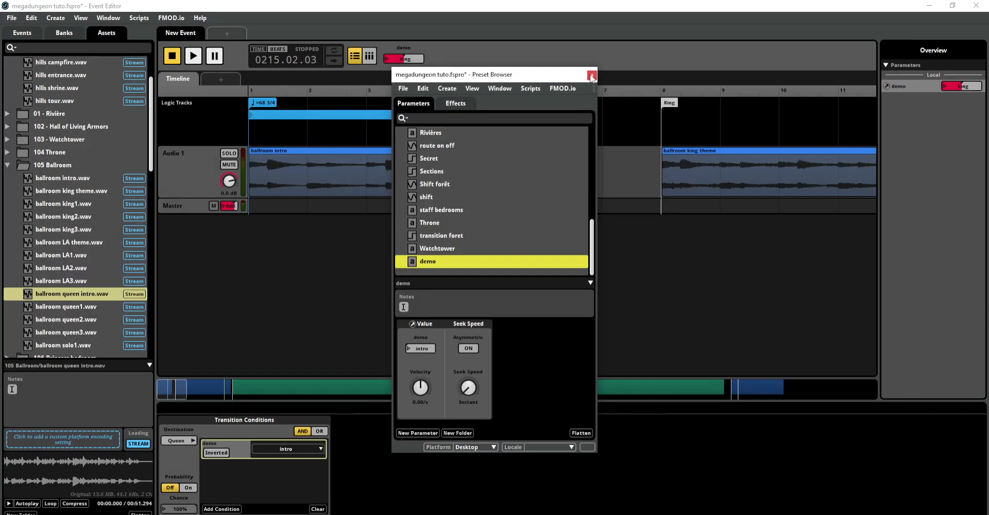
Step: Set the Queen transition's demo condition to Queen
left_click(292, 438)
left_click(295, 446)
left_click(289, 479)
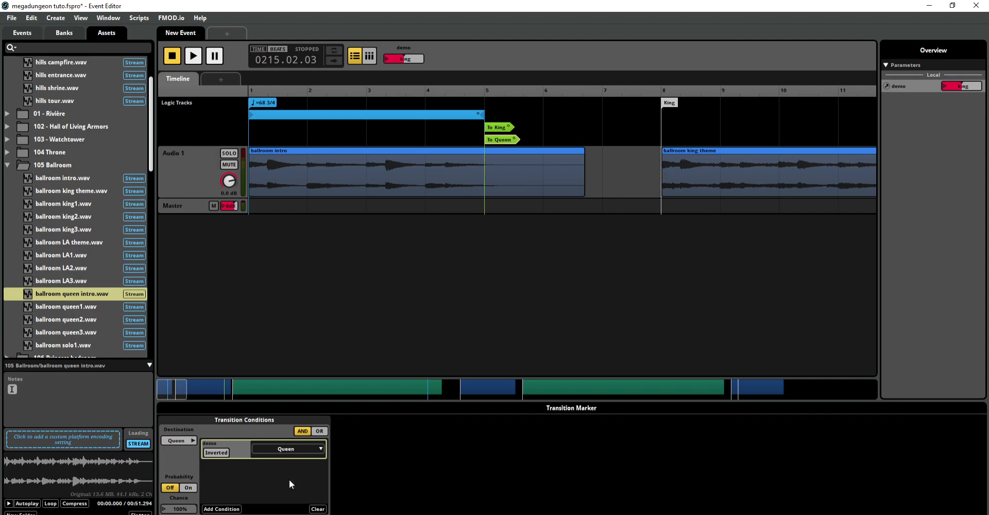
Step: Set the demo parameter to Queen and audition the transition out of the intro loop from bar 4
left_click(386, 59)
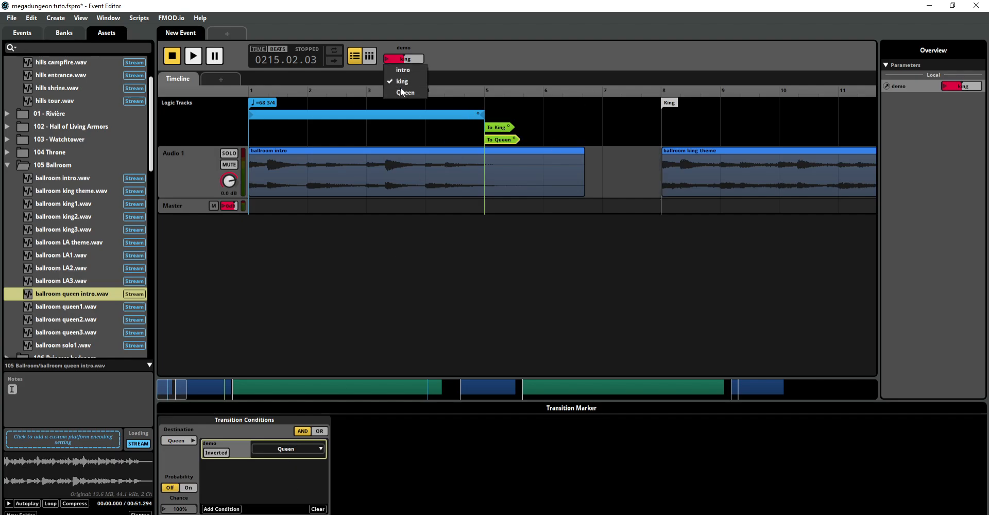
left_click(400, 87)
left_click(448, 132)
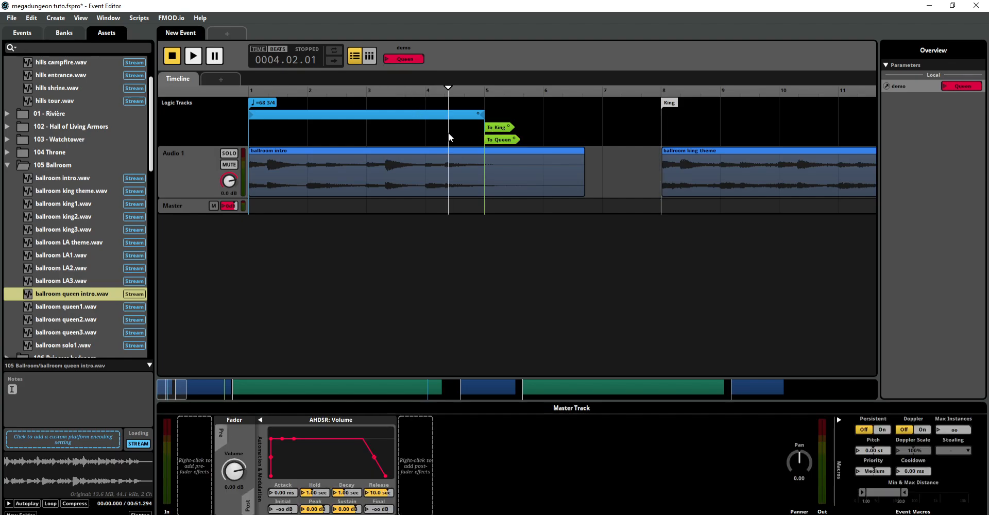
key("space")
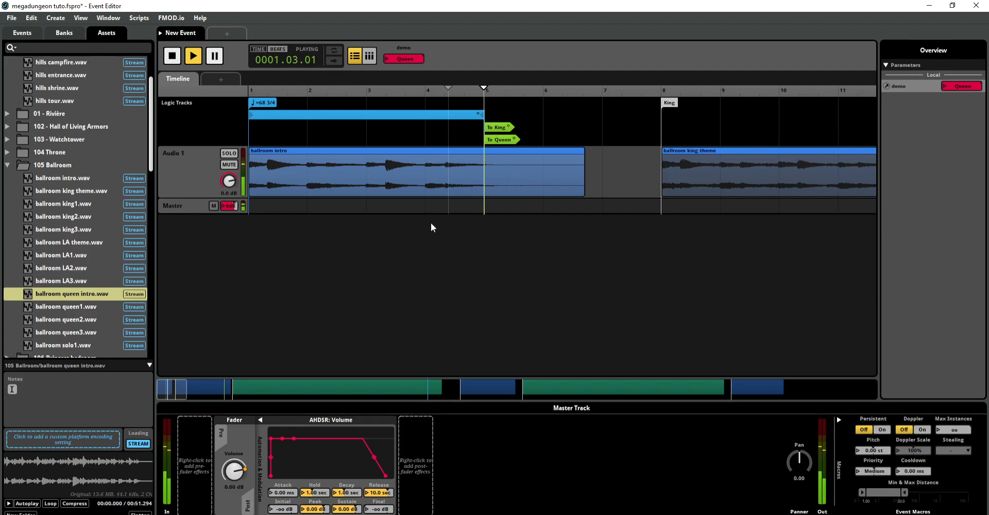
left_click(172, 56)
Step: Audition the event from the start of the intro loop, switch demo to intro during playback, and stop it
left_click(193, 56)
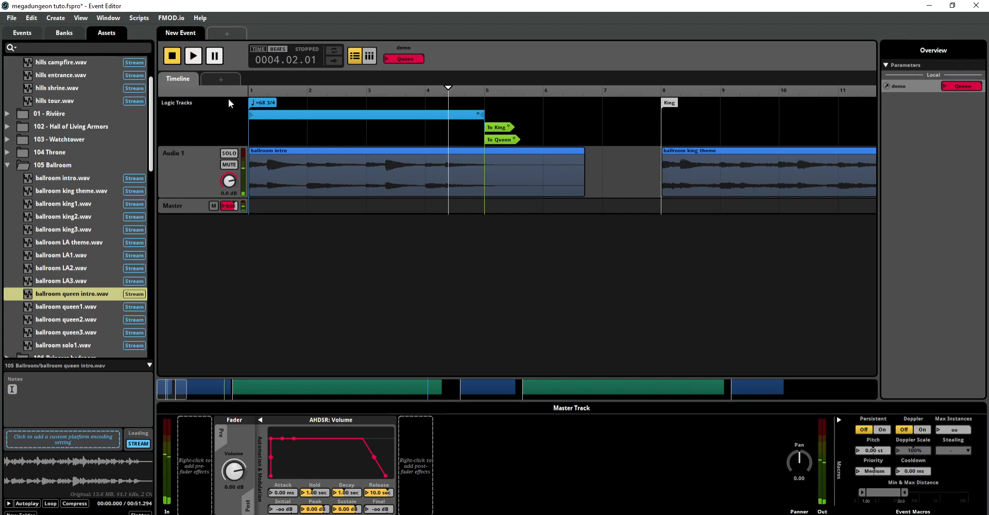
left_click(268, 119)
left_click(388, 59)
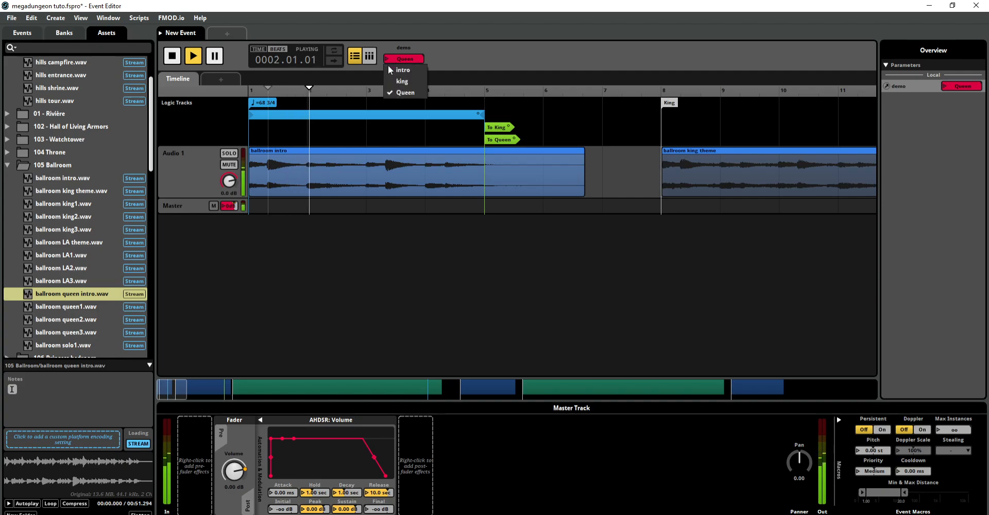
left_click(389, 70)
left_click(388, 58)
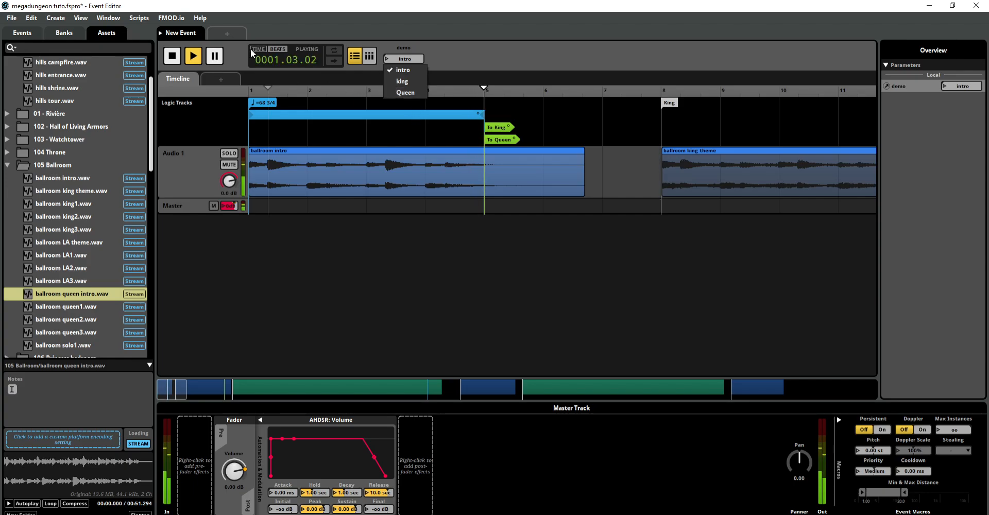
left_click(178, 62)
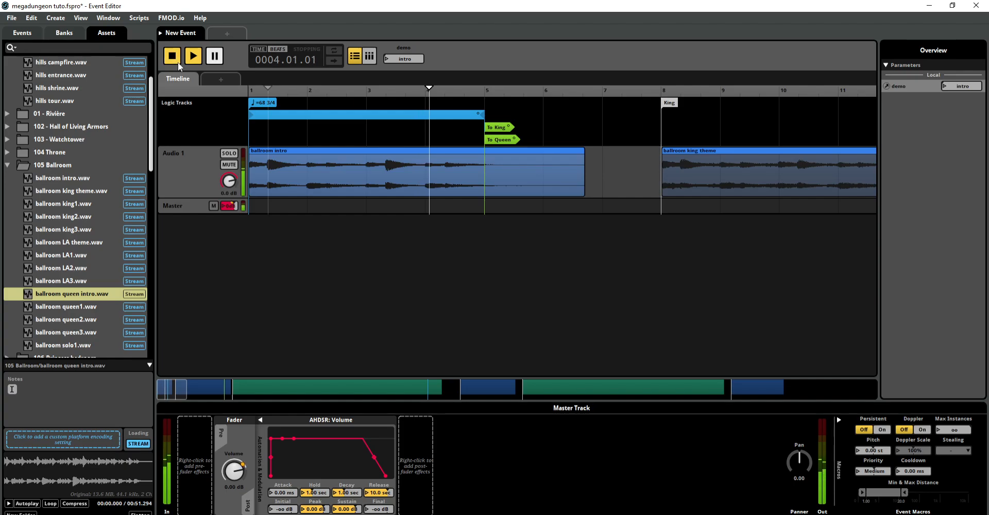
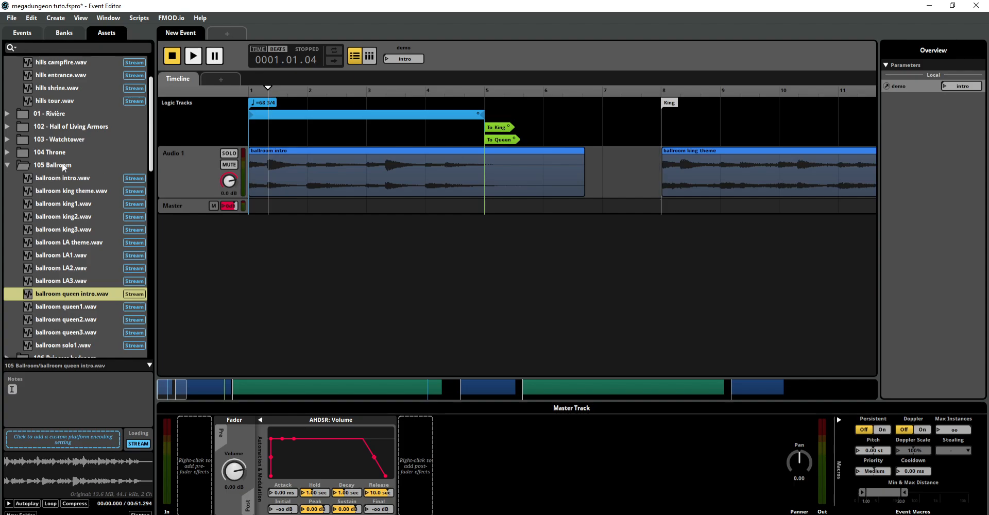
Step: Open the 102 Hall of Living Armors event, reset its playback position, and bring the beginning of its timeline into view
scroll(62, 165, "up", 2)
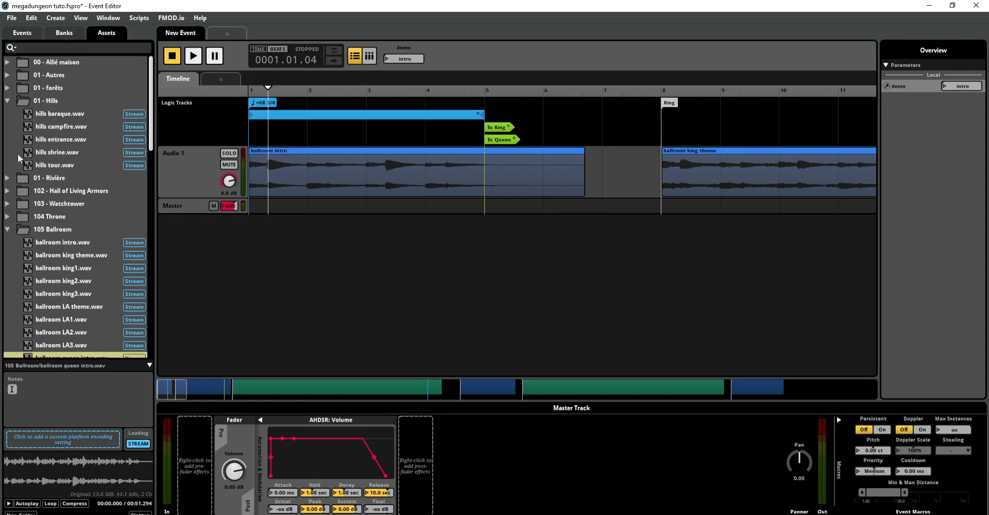
left_click(22, 32)
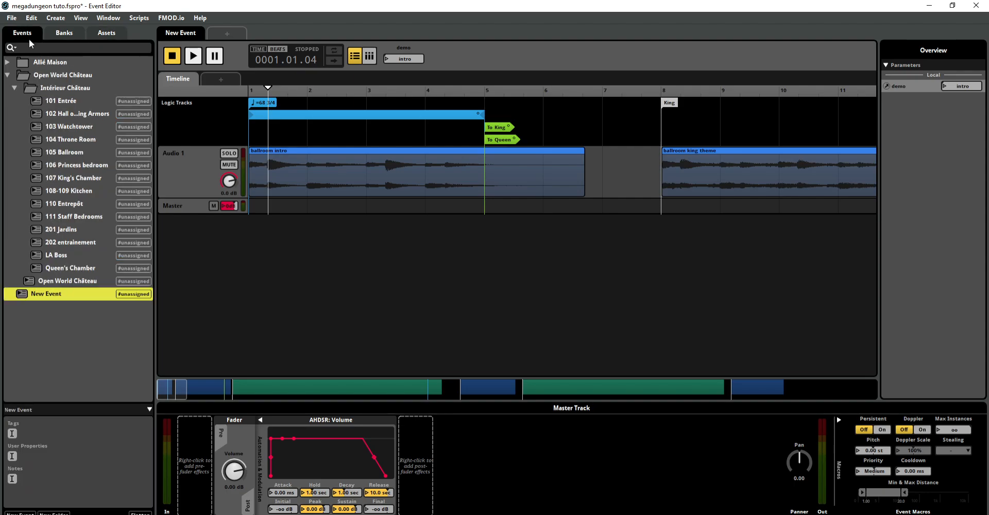
left_click(69, 114)
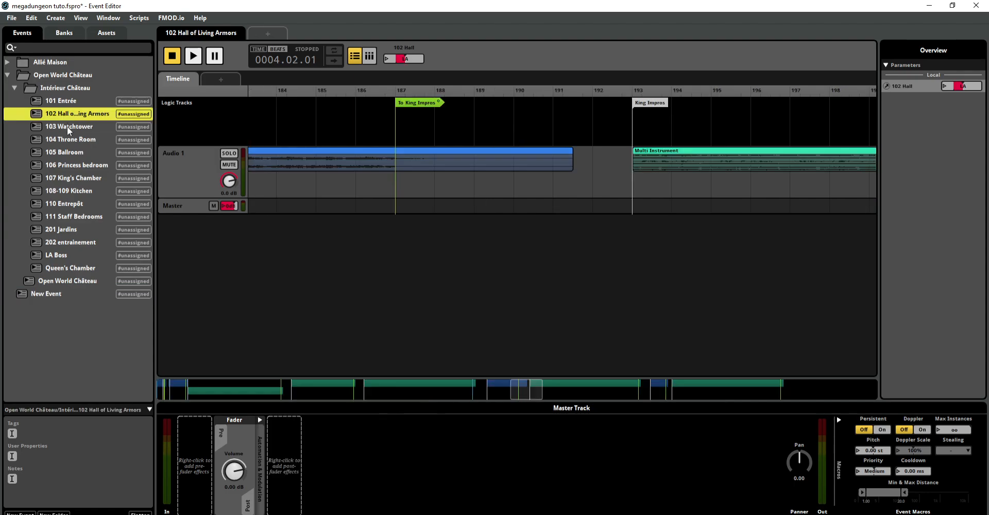
left_click(175, 62)
left_click_drag(530, 389, 177, 389)
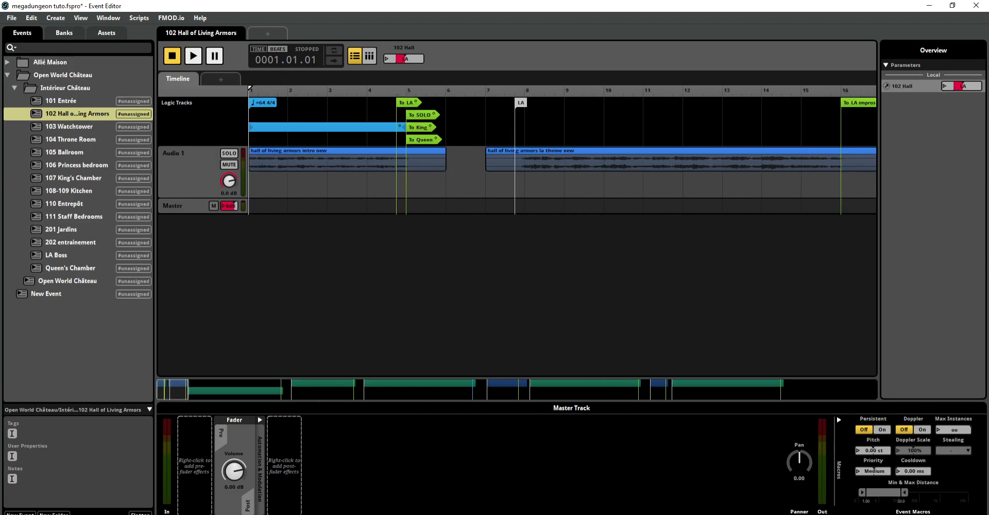
Step: Set the 102 Hall parameter to LOOP and audition the looping intro from the start
left_click(387, 60)
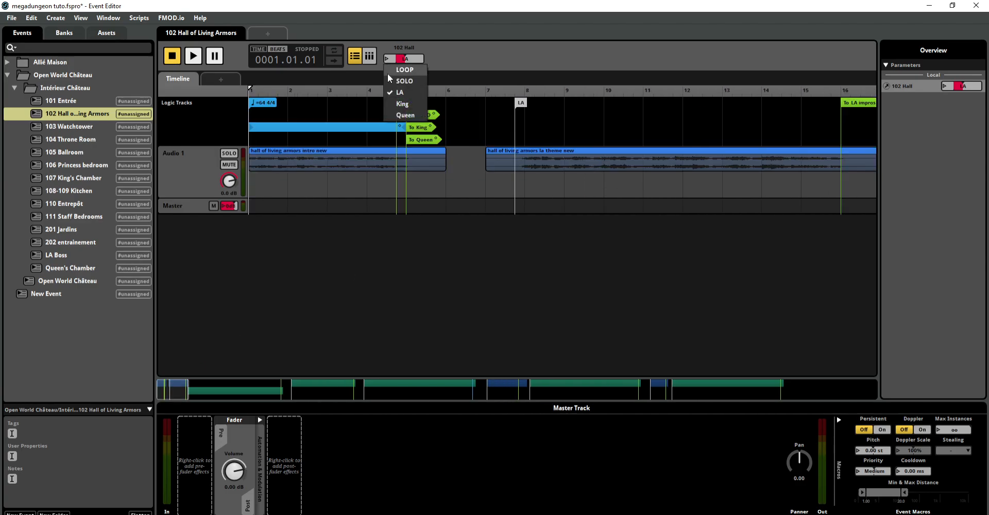
left_click(387, 73)
left_click(188, 59)
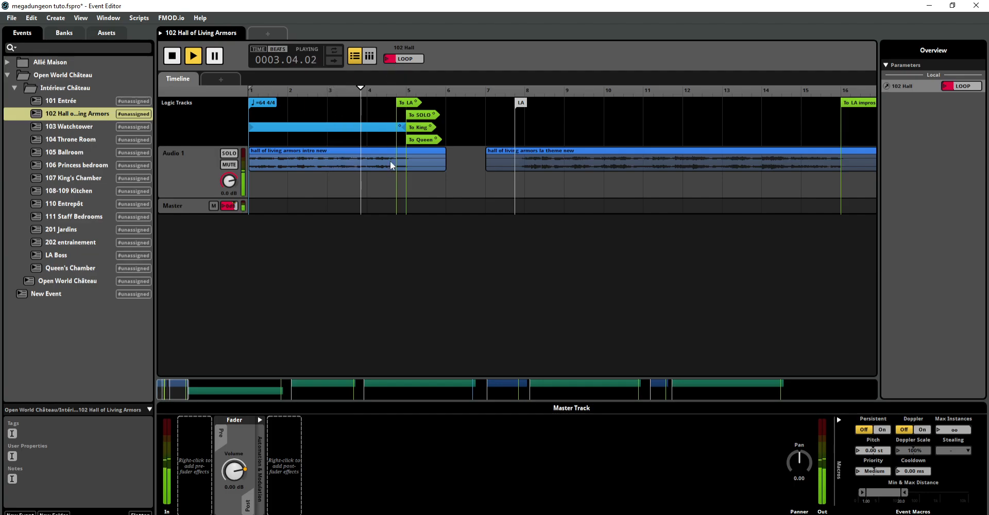
left_click(386, 62)
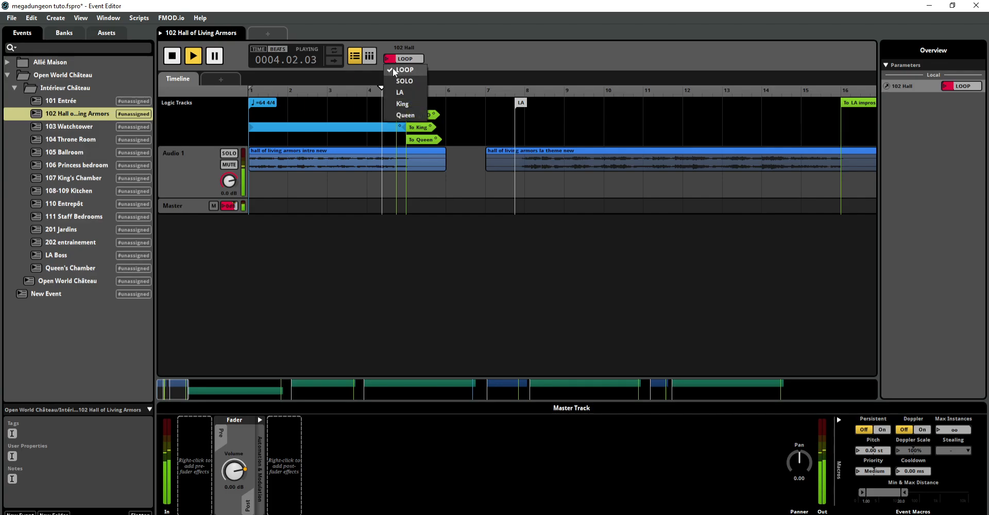
left_click(452, 58)
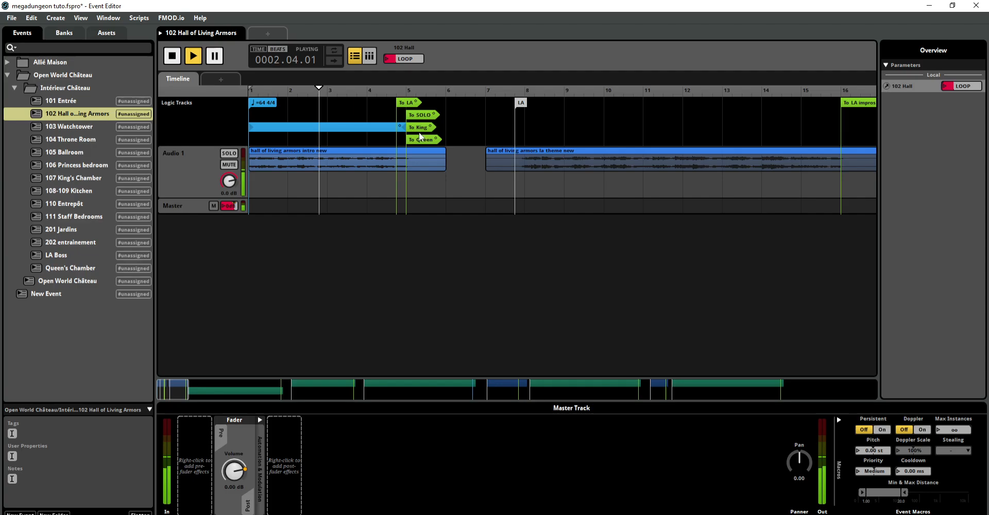
Step: Switch 102 Hall to King during playback and audition the end of the King improvisations from about bars 246 and 238
left_click(389, 58)
left_click(395, 102)
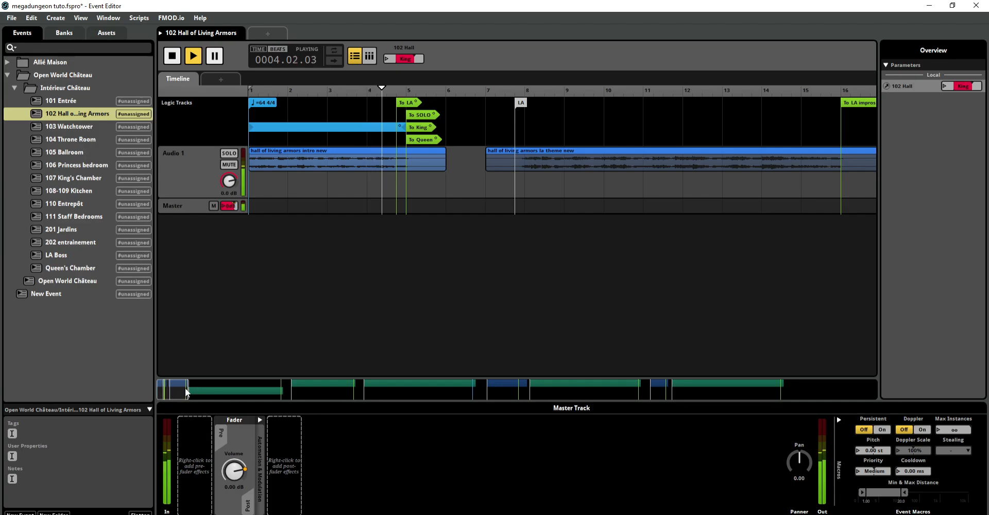
left_click_drag(188, 388, 199, 387)
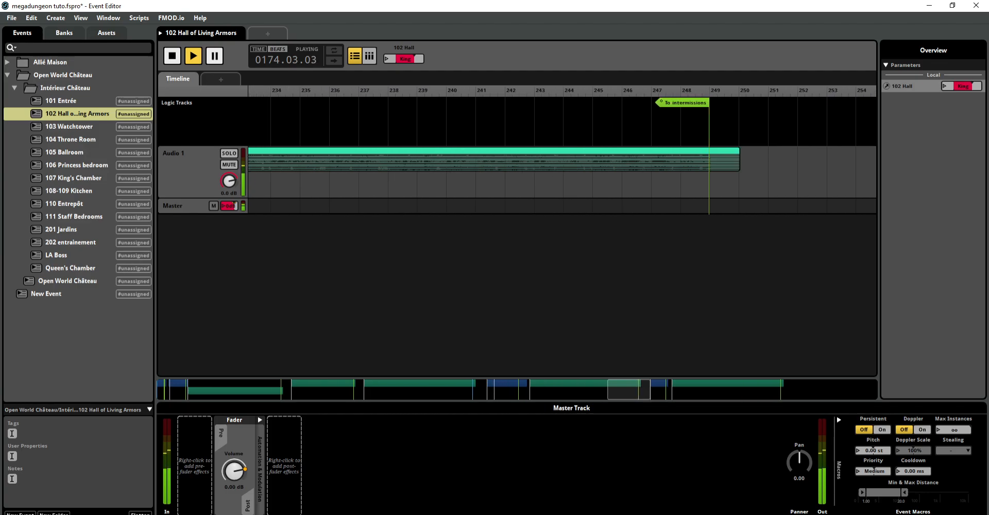
left_click(629, 132)
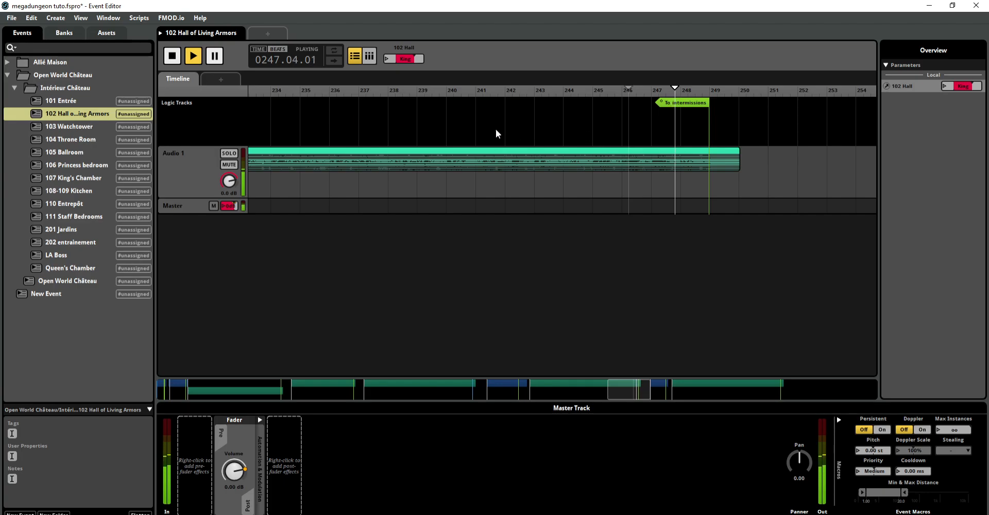
left_click(385, 122)
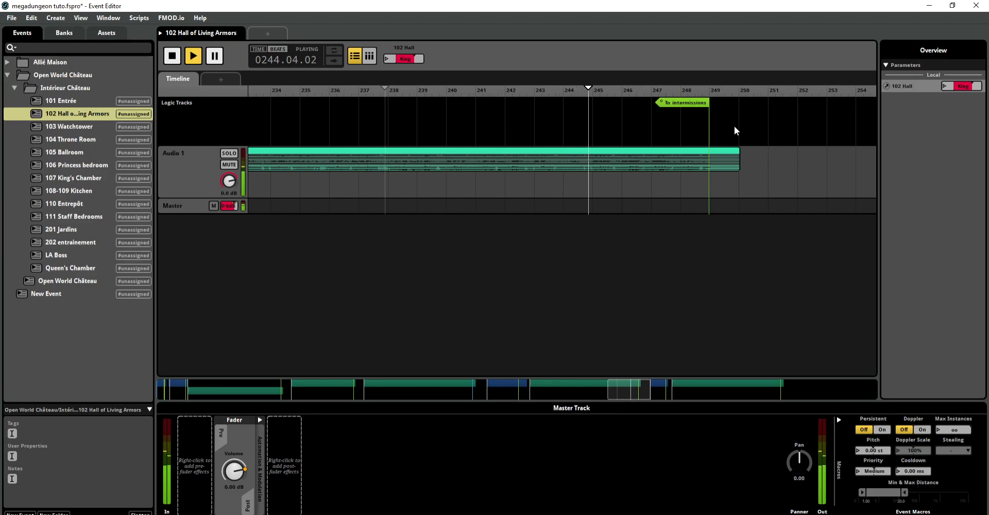
Step: Examine the transition to intermissions after the King improvisations and the intermissions section with its outgoing transitions
left_click(680, 102)
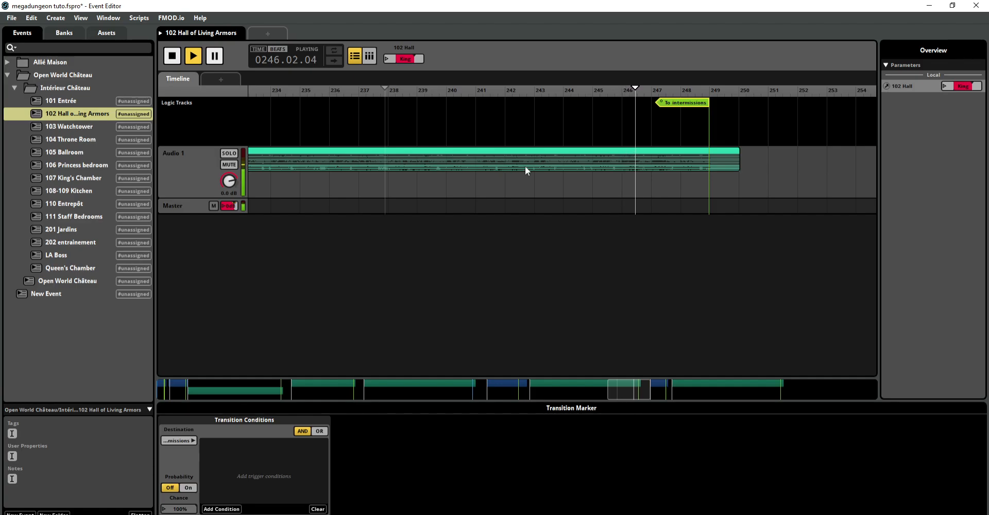
left_click(622, 390)
left_click_drag(623, 390, 310, 390)
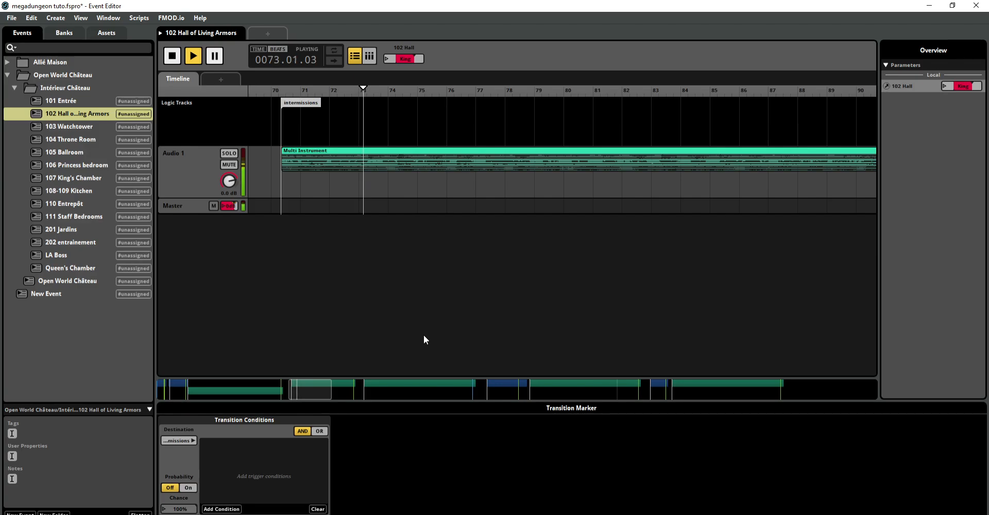
left_click_drag(325, 390, 368, 389)
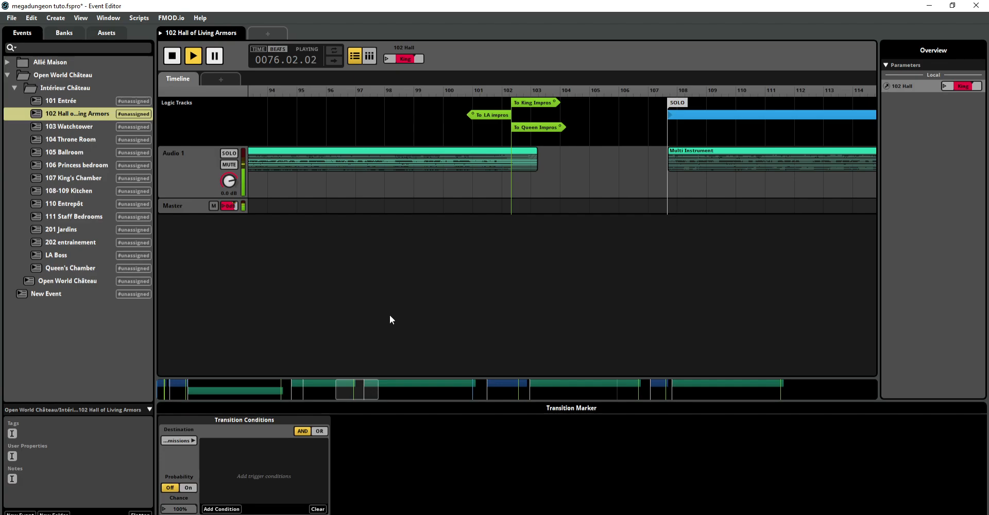
Step: Open the 104 Throne Room event and audition its transition to intermissions from shortly before bar 149, stopping in the intermissions section
left_click(89, 141)
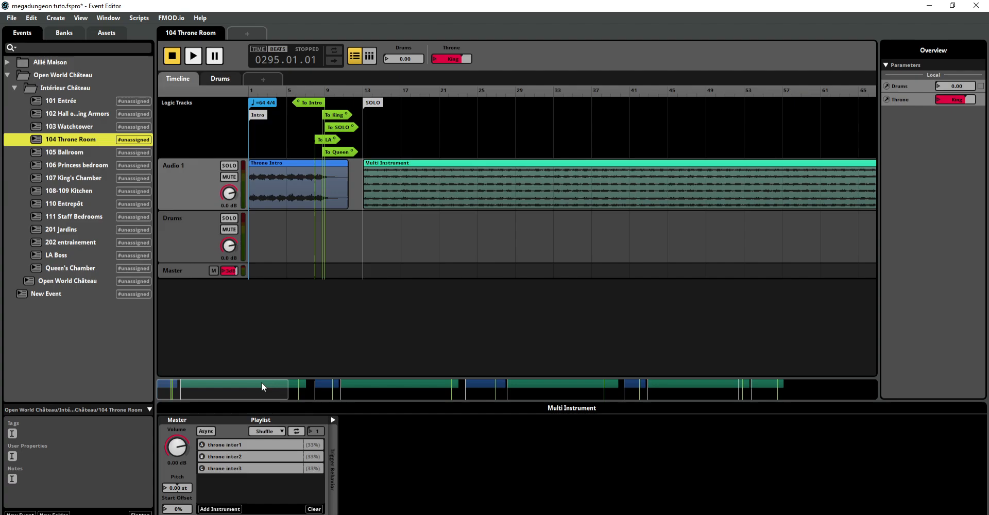
left_click_drag(261, 383, 463, 383)
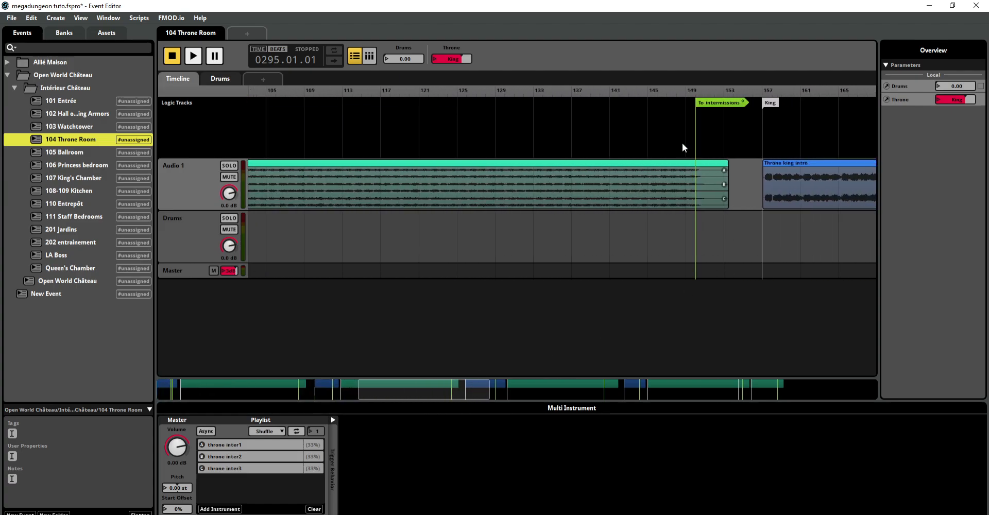
left_click(667, 145)
left_click(194, 56)
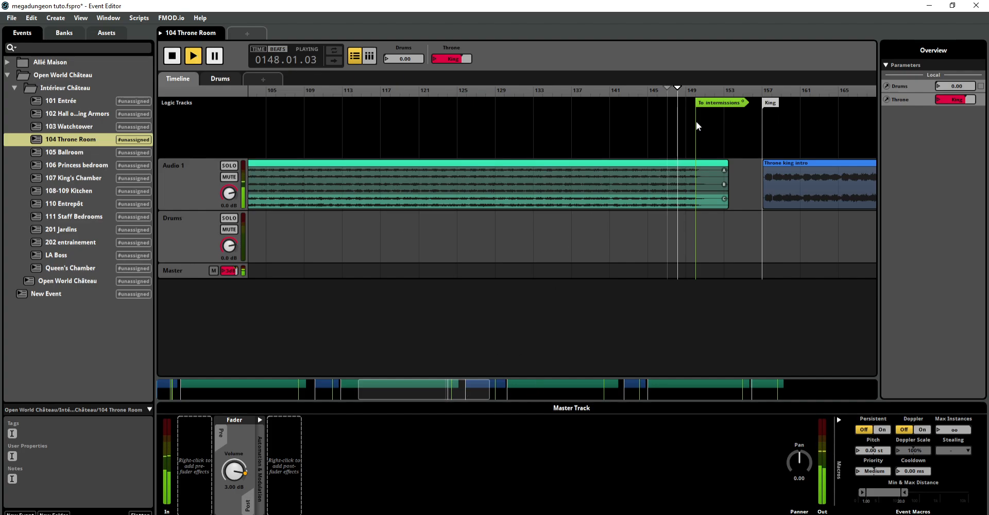
left_click_drag(455, 392, 804, 393)
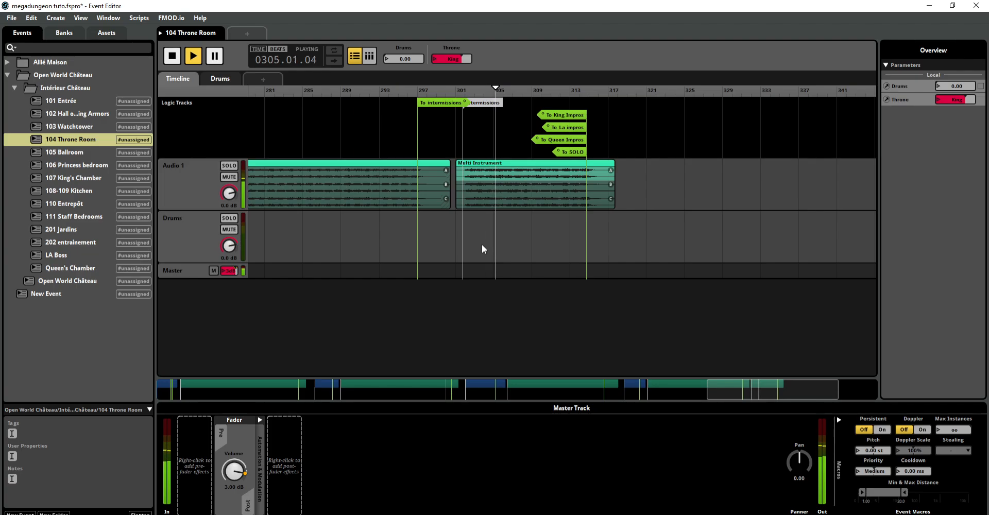
left_click(169, 56)
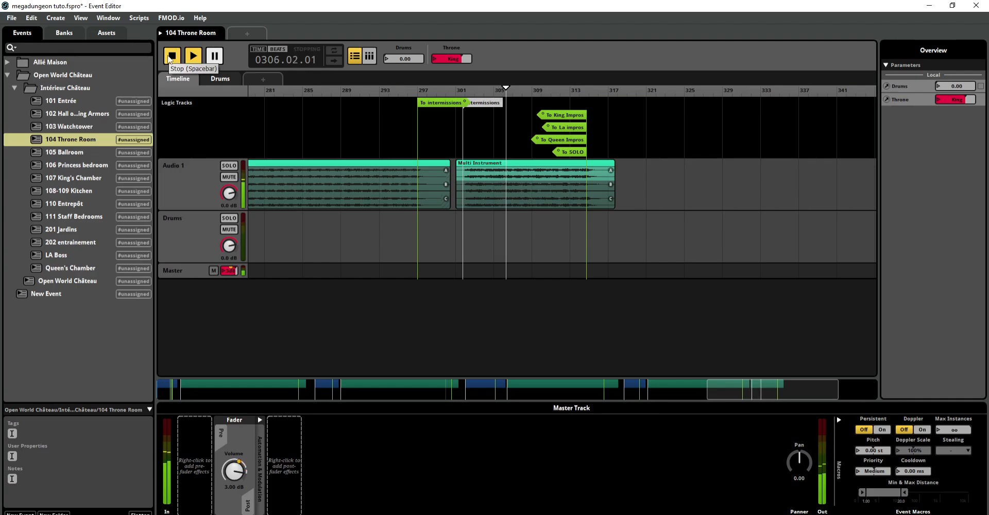
Step: Look through the 108-109 Kitchen event's layered tracks and the 107 King's Chamber event's timeline
left_click(61, 192)
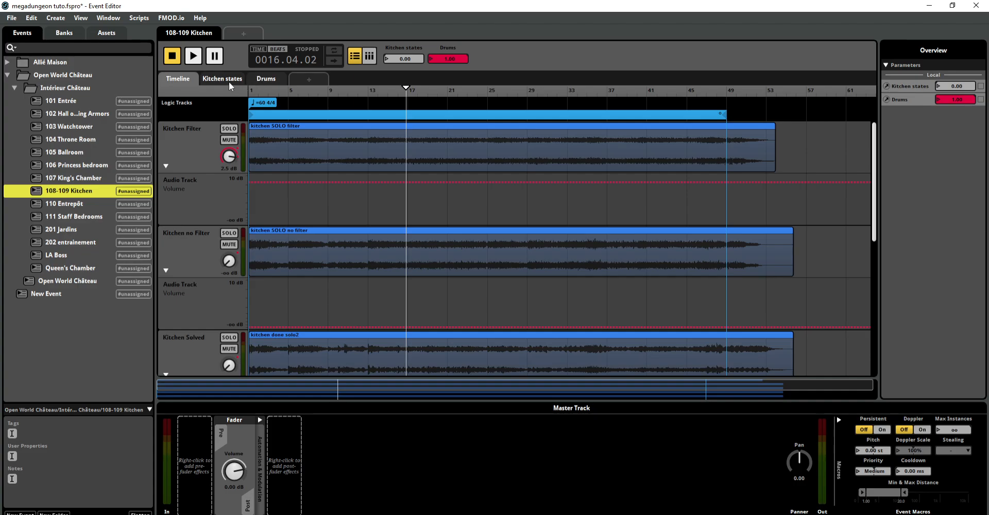
left_click(170, 60)
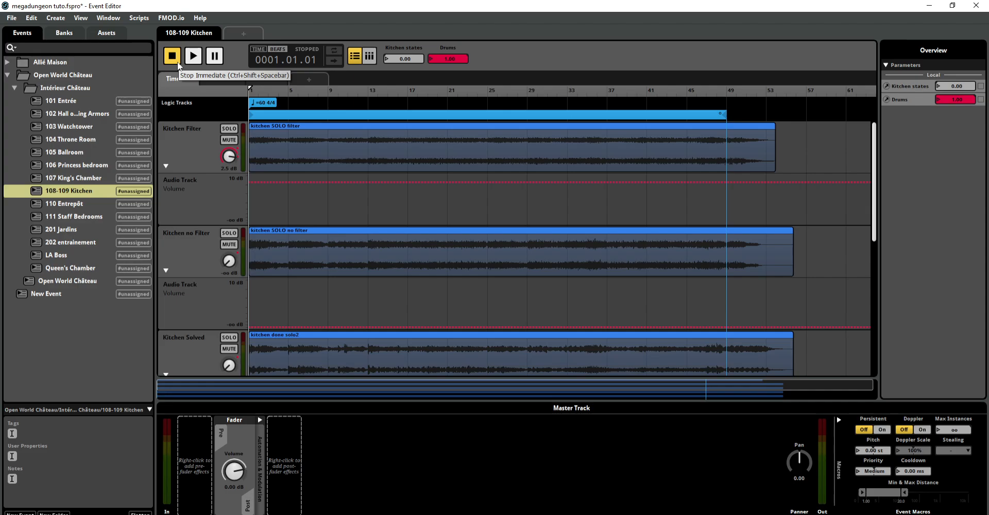
left_click(92, 180)
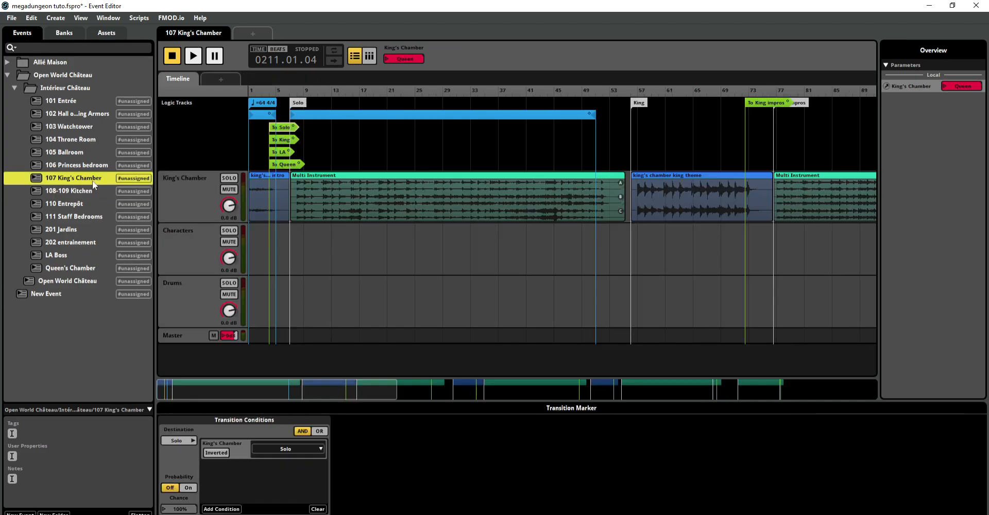
Step: Audition the 201 Jardins event while raising Jardins states1 in stages from 2.60 up to 10.0, return it to 0.00, and stop playback
left_click(88, 228)
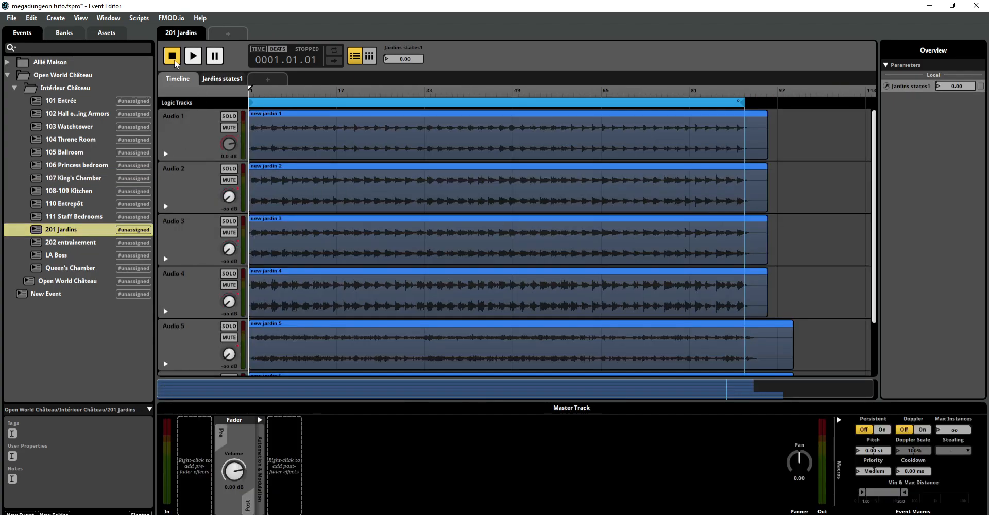
left_click(194, 57)
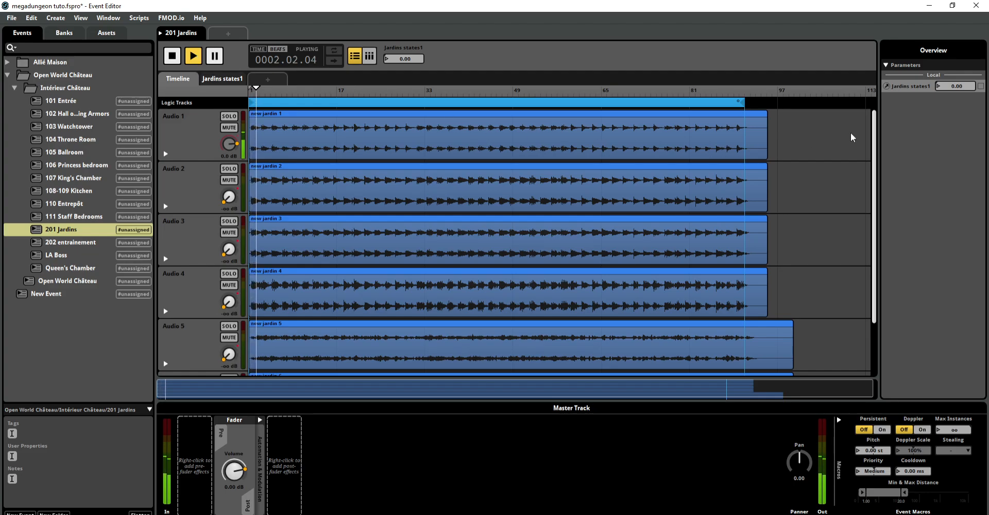
left_click_drag(876, 131, 861, 101)
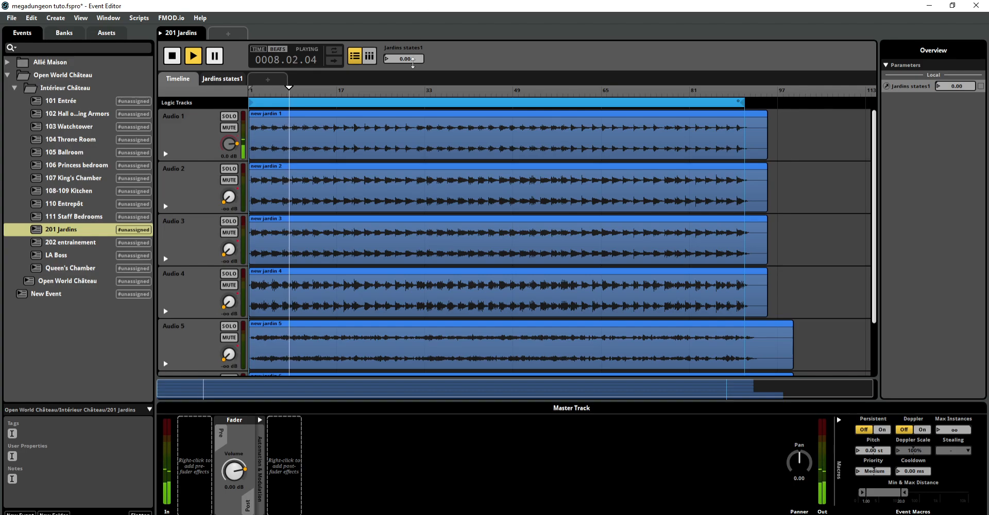
left_click_drag(404, 59, 404, 32)
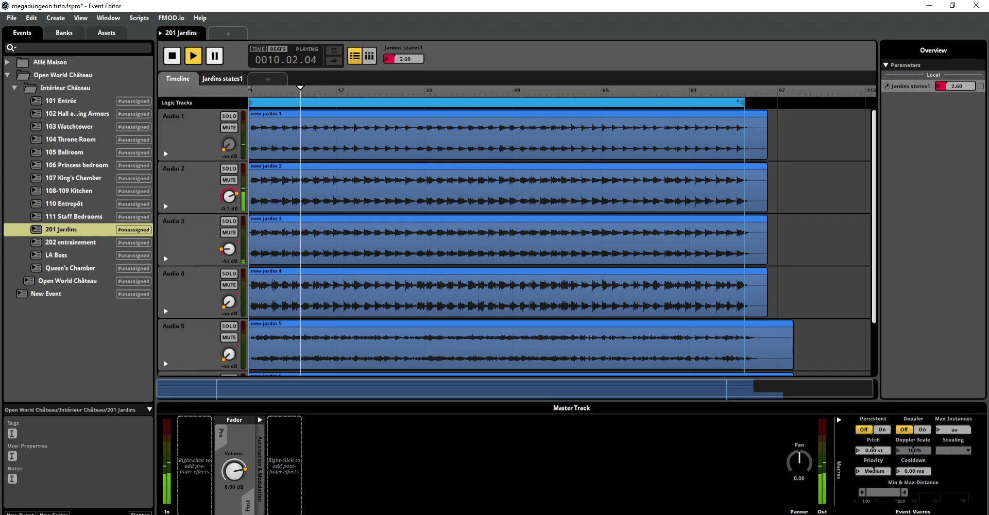
left_click_drag(404, 32, 404, 0)
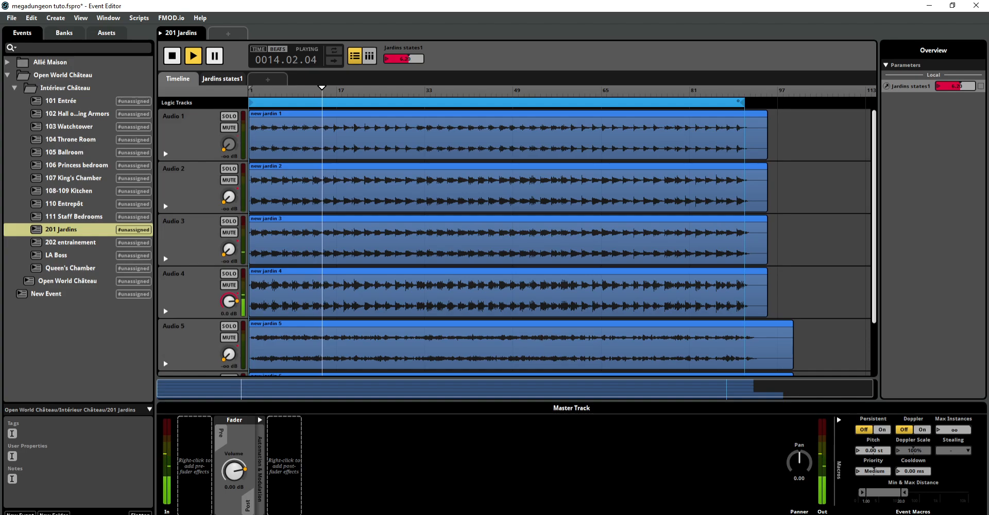
mouse_move(404, 59)
left_mouse_down()
mouse_move(404, 36)
mouse_move(404, 48)
left_mouse_up()
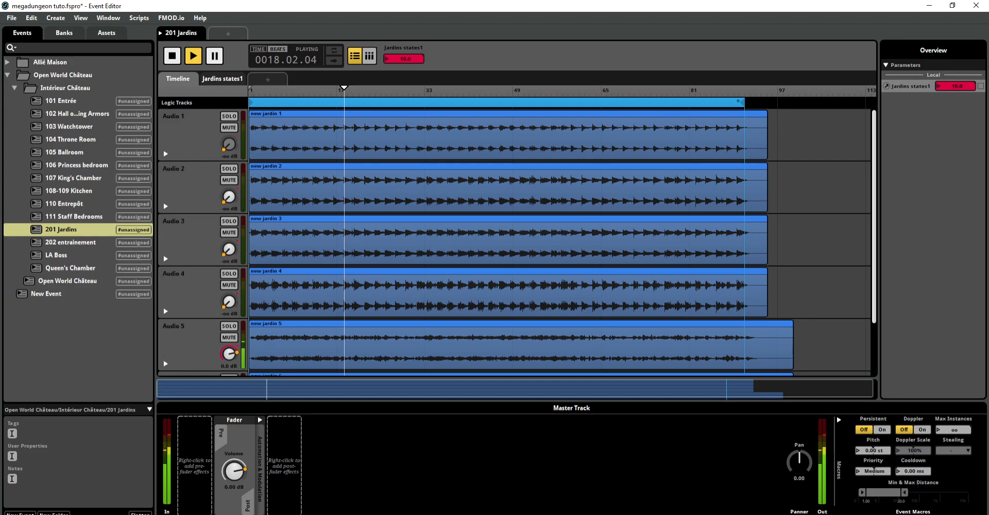
left_click_drag(404, 59, 404, 111)
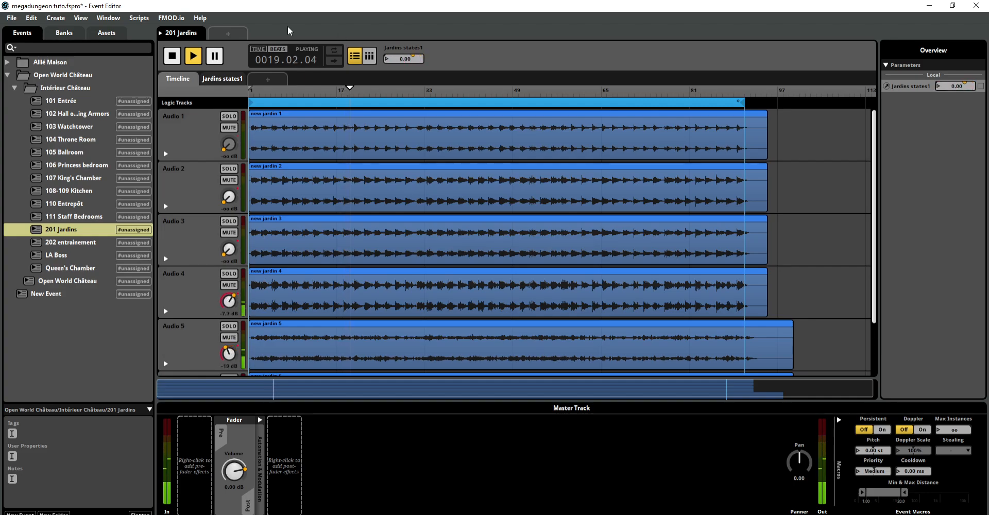
left_click(173, 61)
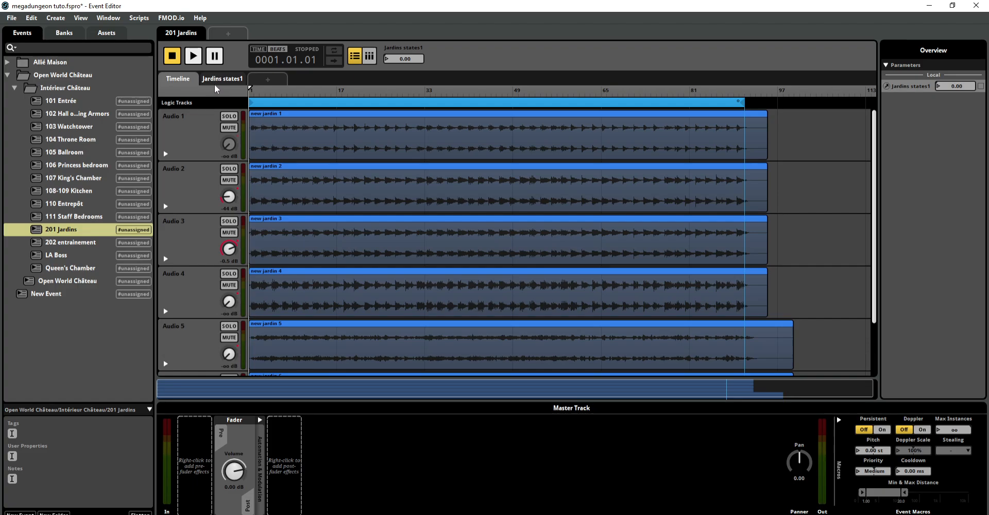
left_click(268, 81)
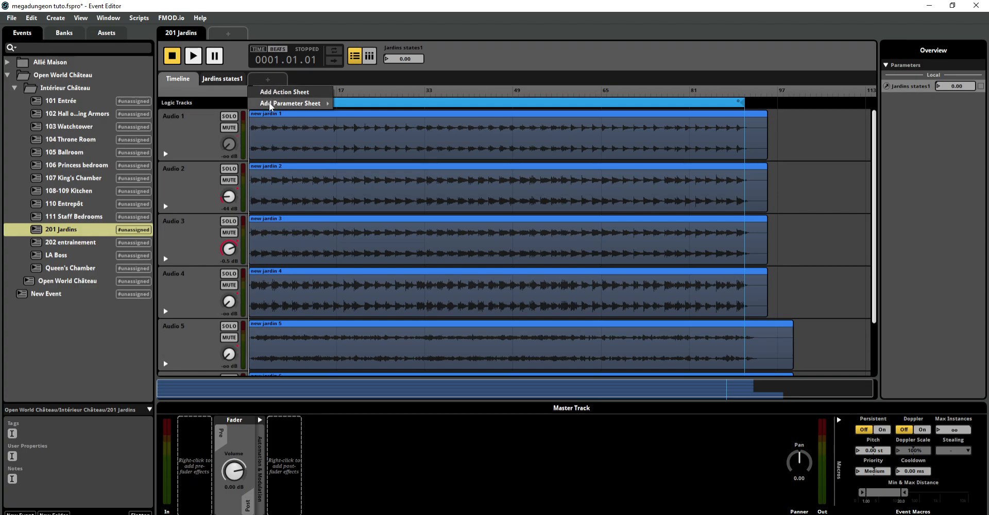
mouse_move(290, 106)
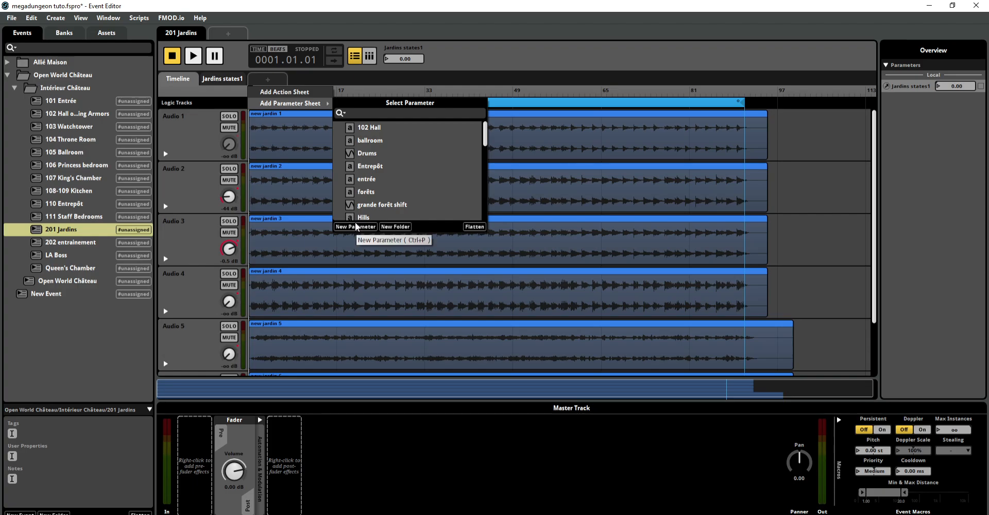
left_click(522, 39)
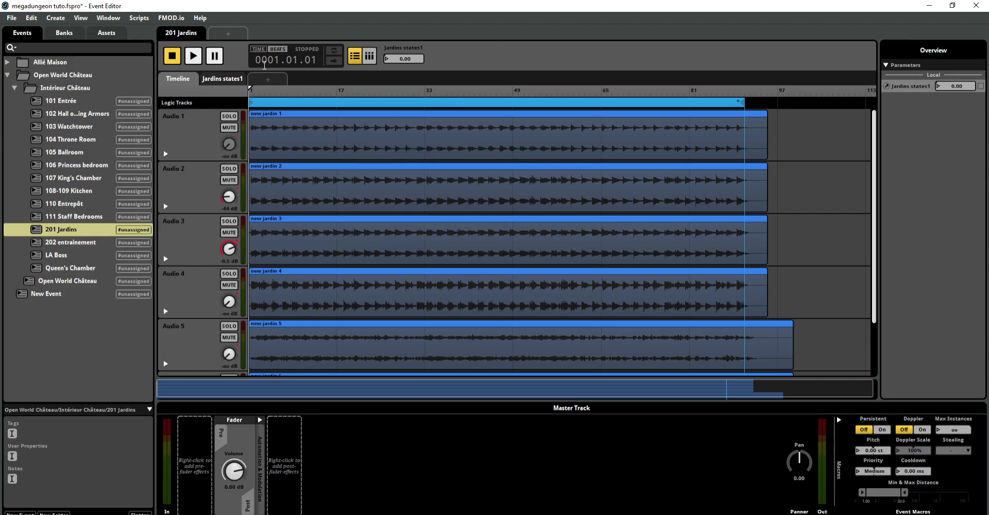
Step: Review the type options, range and other settings of the Jardins states1 parameter
right_click(230, 81)
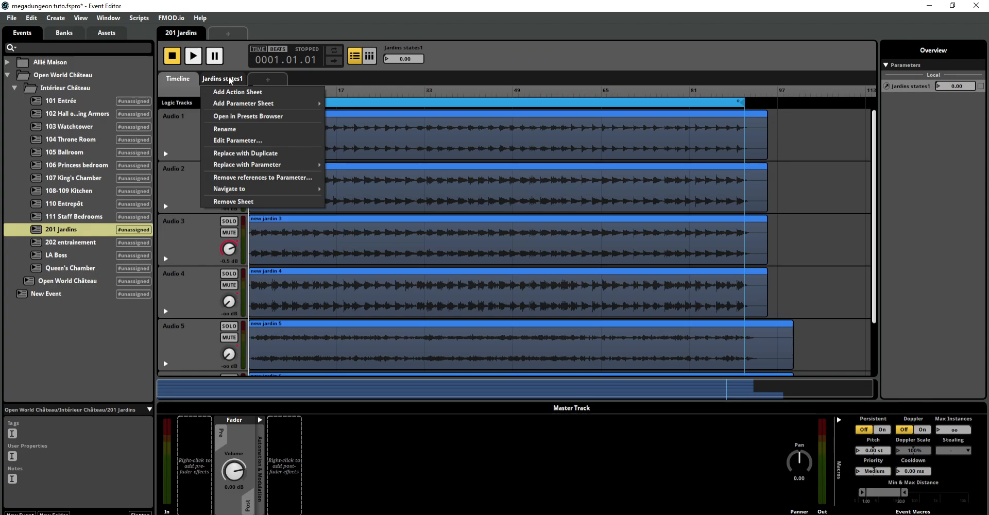
left_click(237, 141)
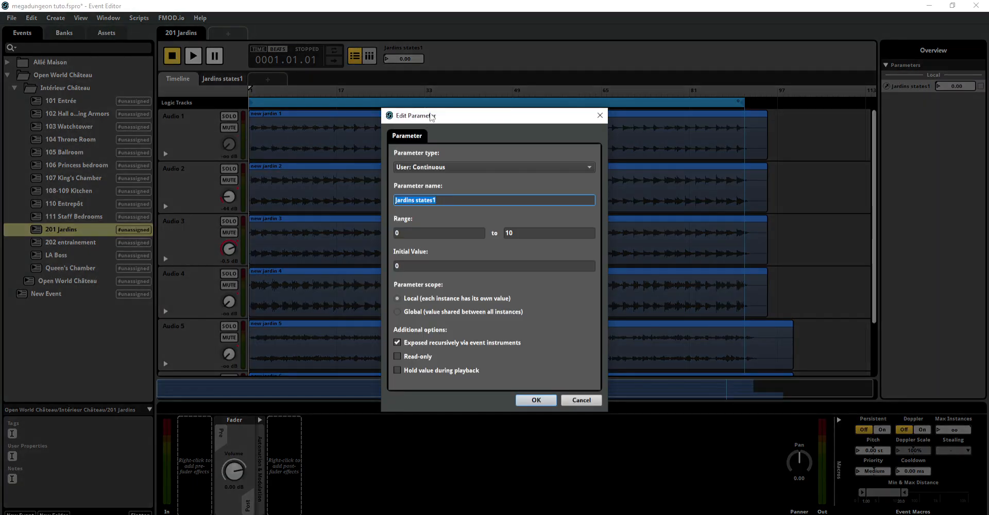
left_click_drag(429, 117, 473, 49)
left_click(498, 103)
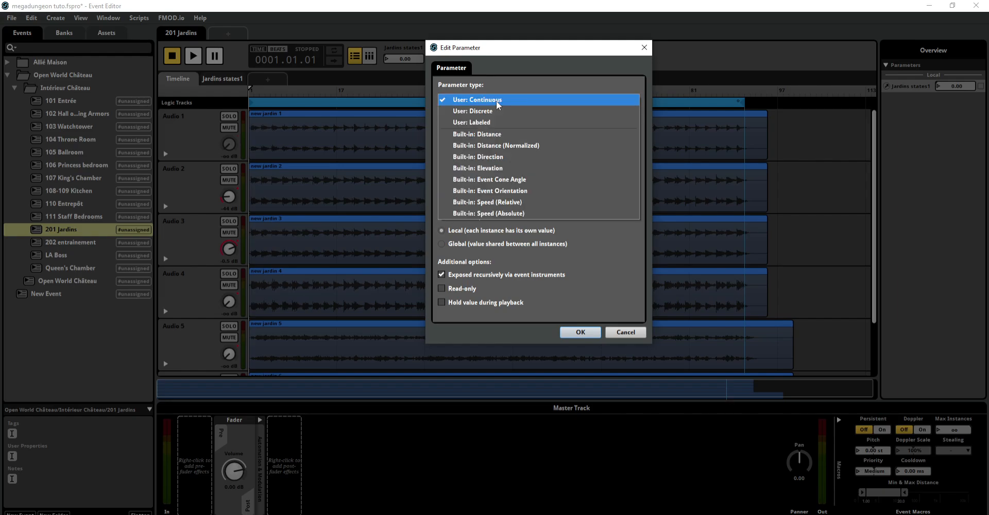
left_click(500, 66)
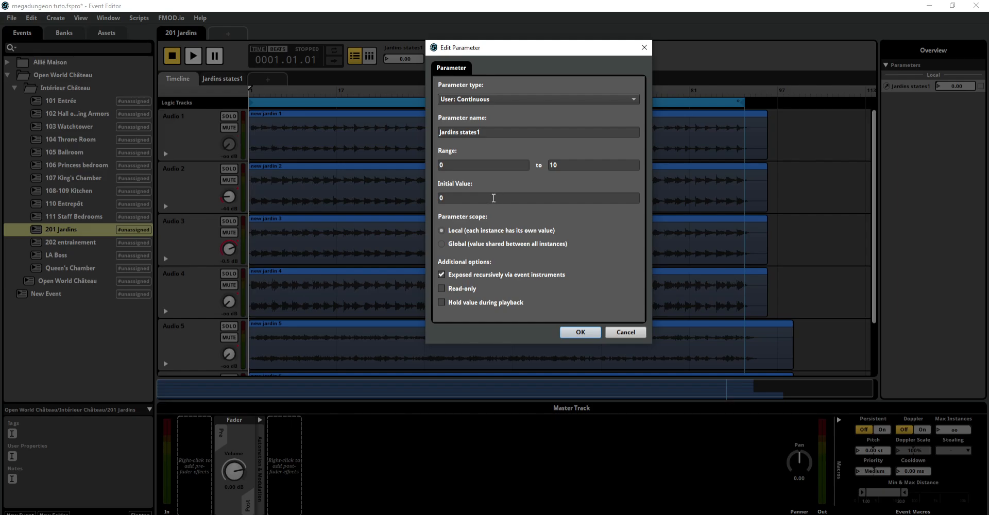
left_click(568, 333)
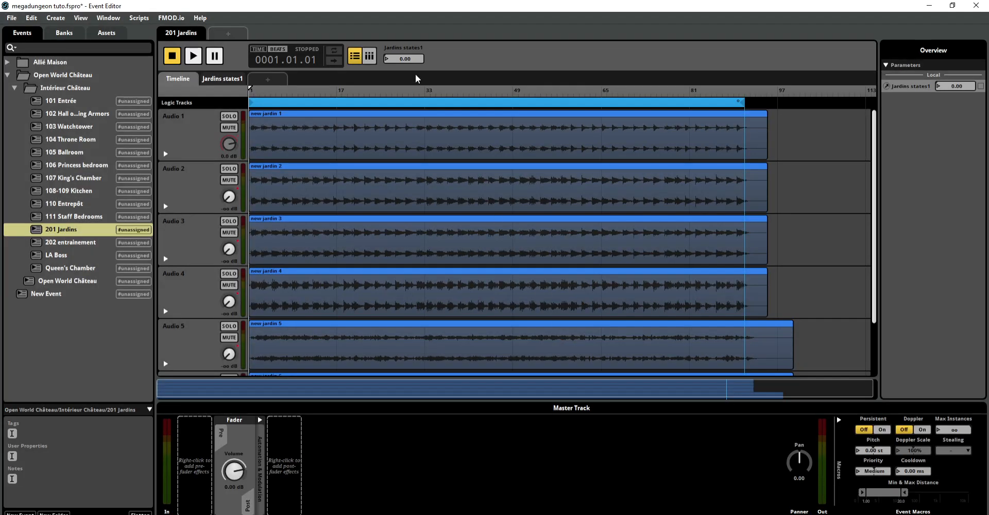
Step: Compare the 201 Jardins event's timeline with its Jardins states1 parameter sheet, ending on the parameter sheet
mouse_move(404, 59)
left_mouse_down()
mouse_move(404, 27)
mouse_move(404, 58)
left_mouse_up()
left_click(225, 83)
left_click(185, 81)
mouse_move(393, 56)
left_mouse_down()
mouse_move(393, 31)
mouse_move(393, 57)
left_mouse_up()
left_click(215, 83)
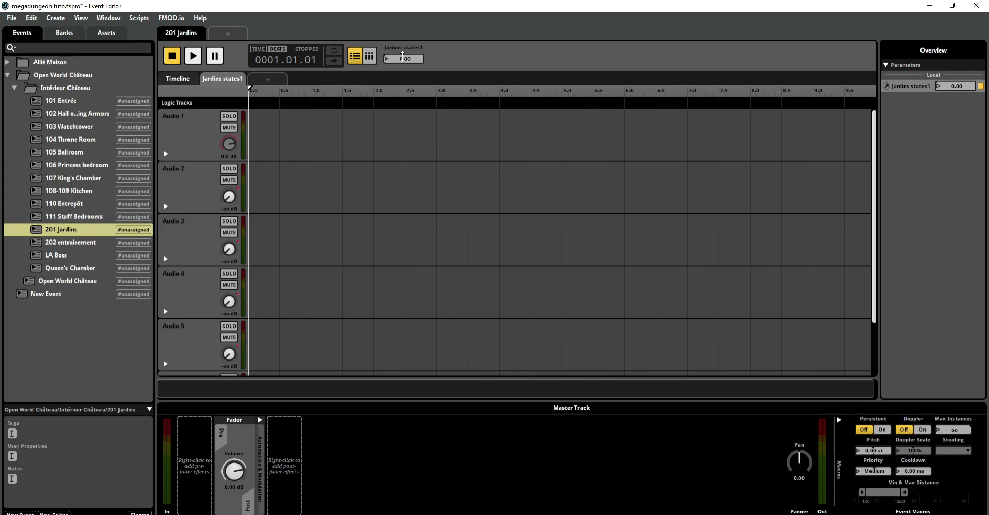
left_click(187, 79)
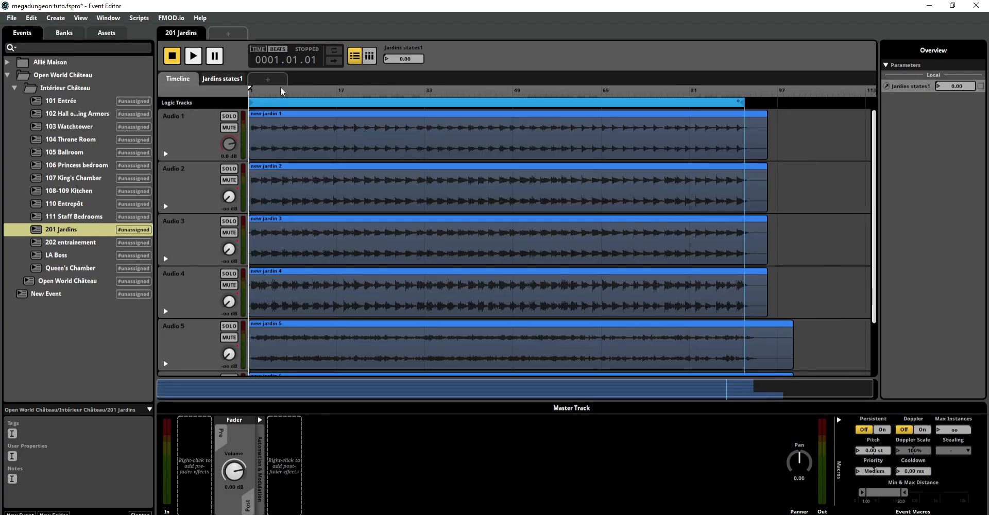
left_click(281, 89)
left_click_drag(281, 88, 97, 166)
left_click(216, 80)
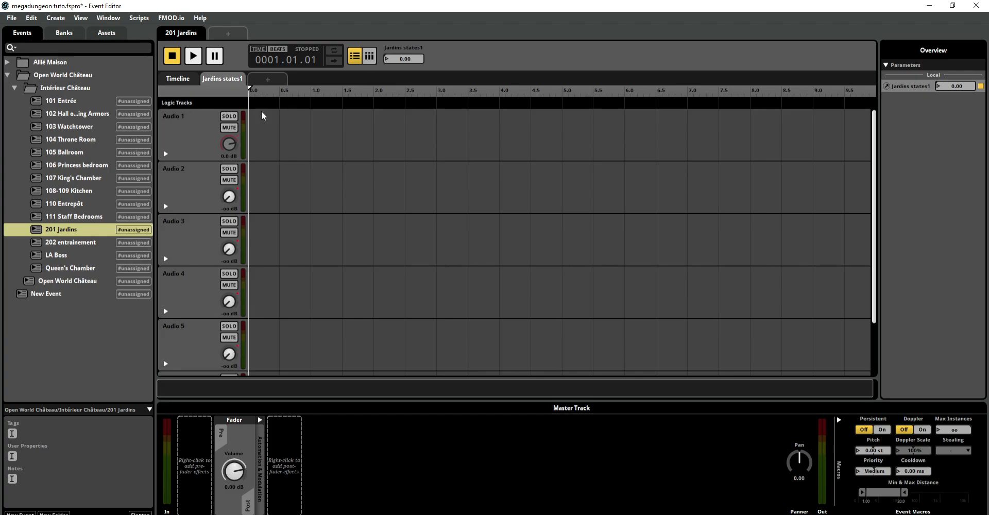
Step: Set Jardins states1 to 10.0 and reveal the volume automation of Audio 1, Audio 2 and Audio 3
left_click_drag(406, 58, 407, 20)
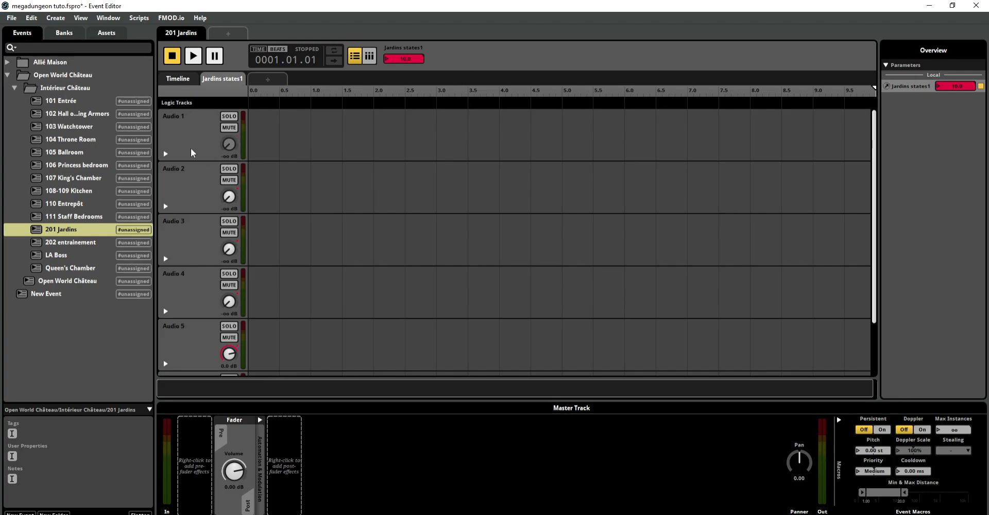
left_click(165, 154)
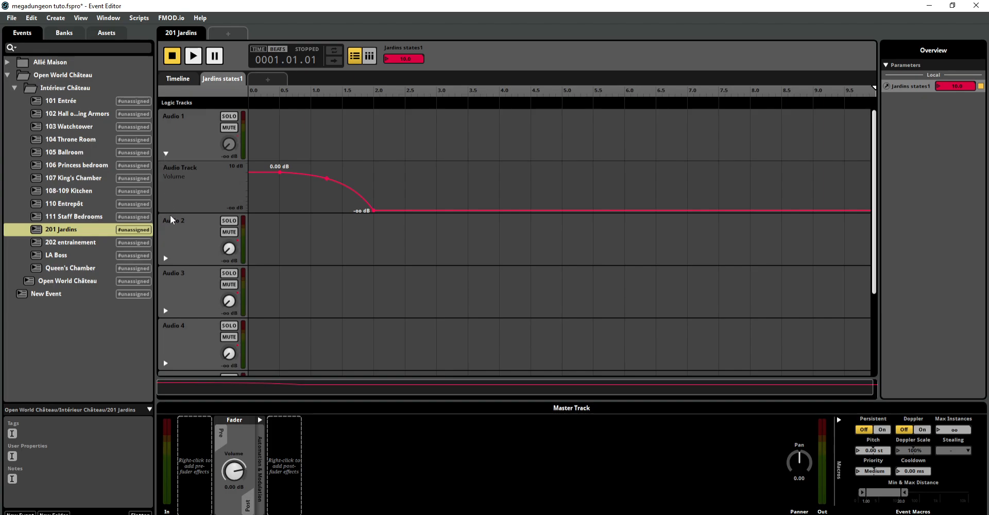
left_click(165, 258)
left_click(164, 367)
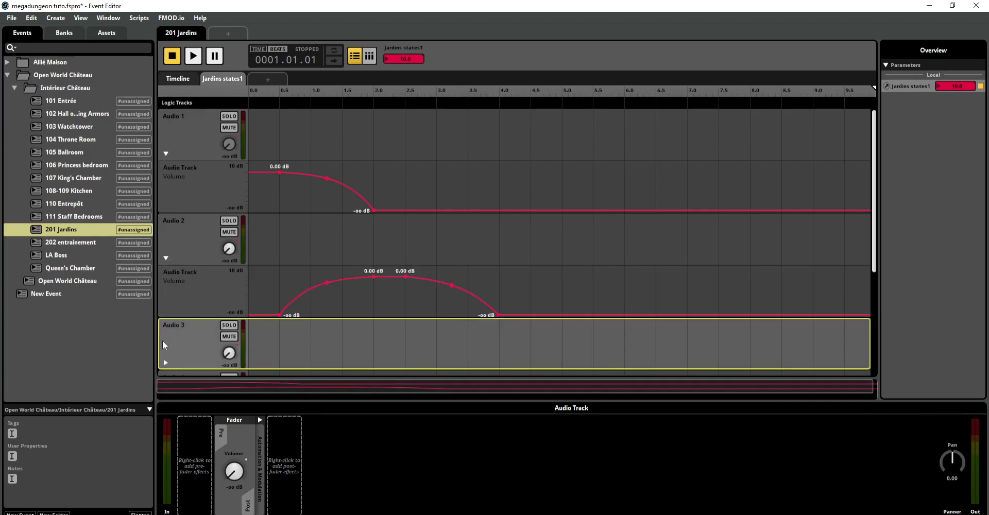
left_click(165, 362)
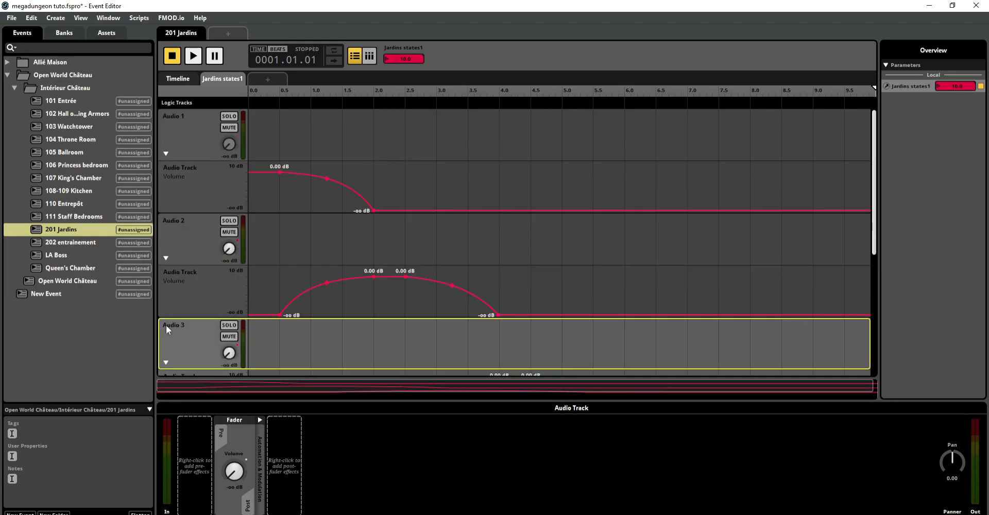
Step: Examine the track and volume automation options of Audio 1, and hide and show its volume automation curve again
right_click(181, 140)
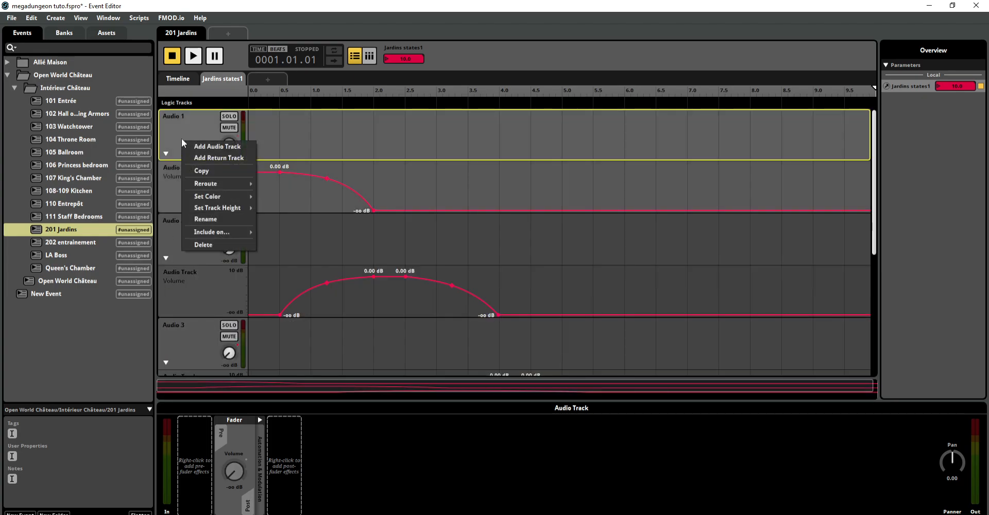
left_click(191, 126)
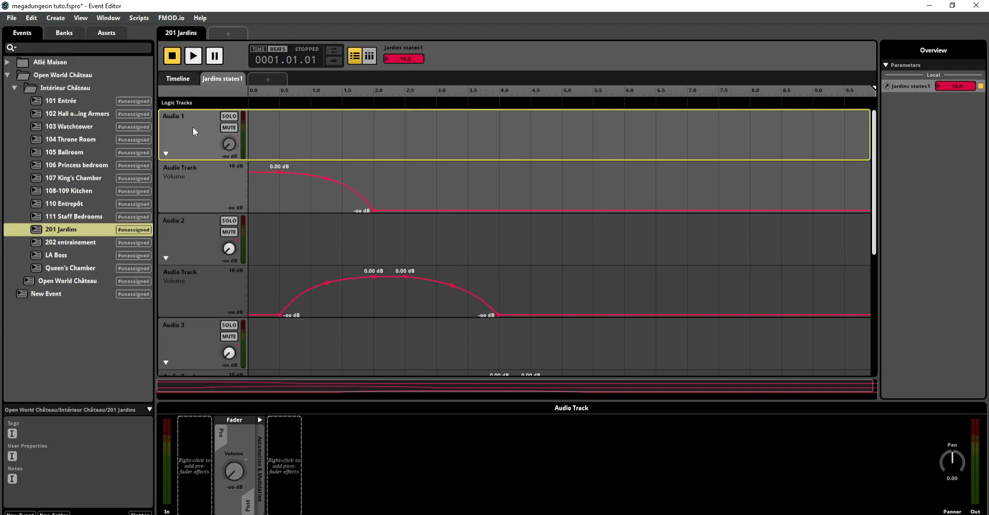
right_click(228, 145)
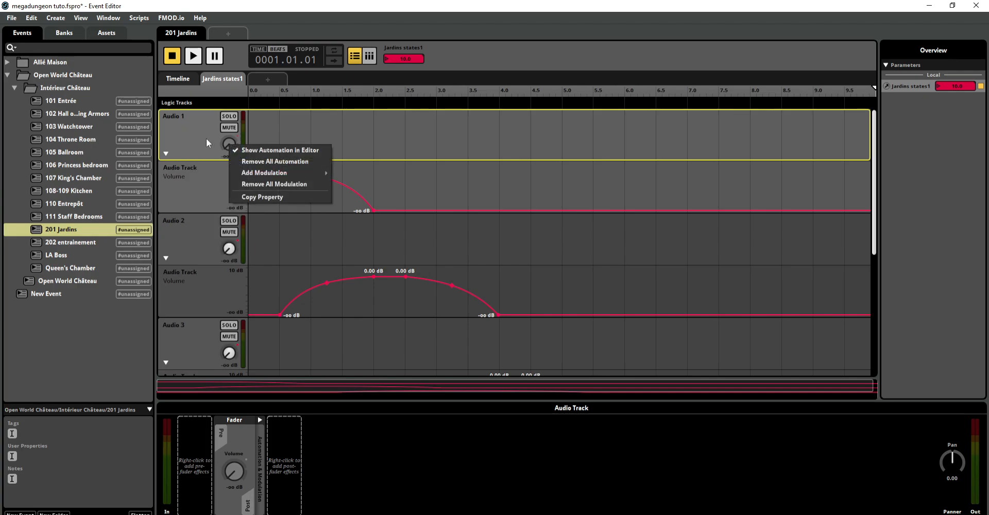
left_click(227, 144)
right_click(228, 144)
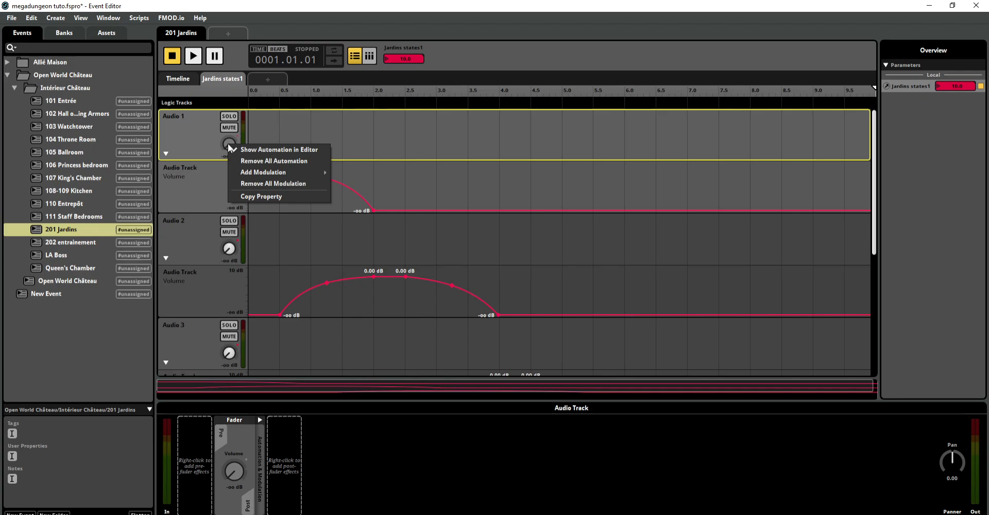
left_click(186, 135)
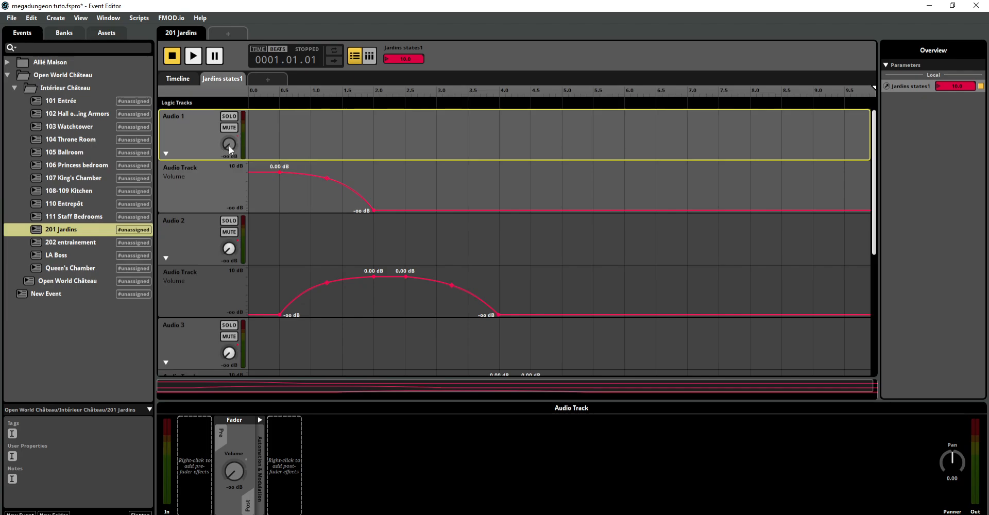
left_click(166, 154)
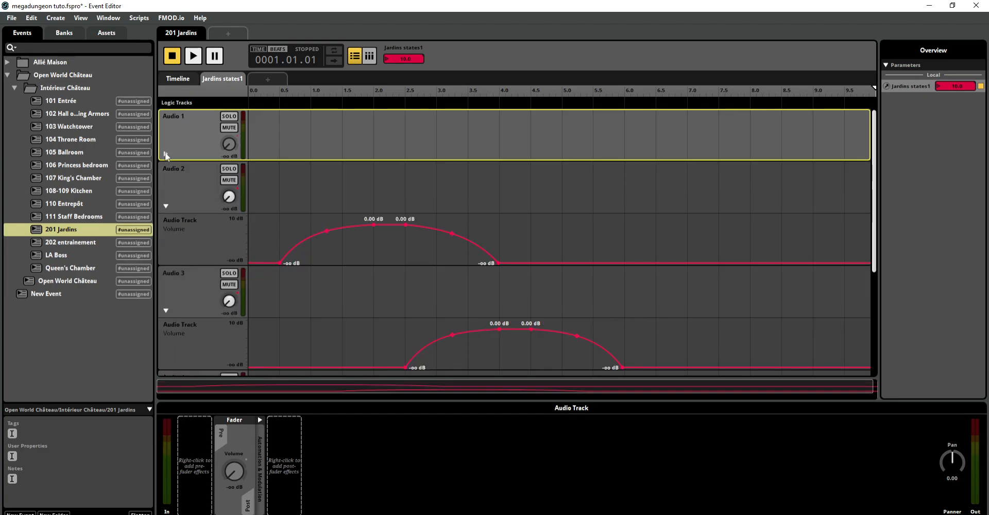
left_click(165, 154)
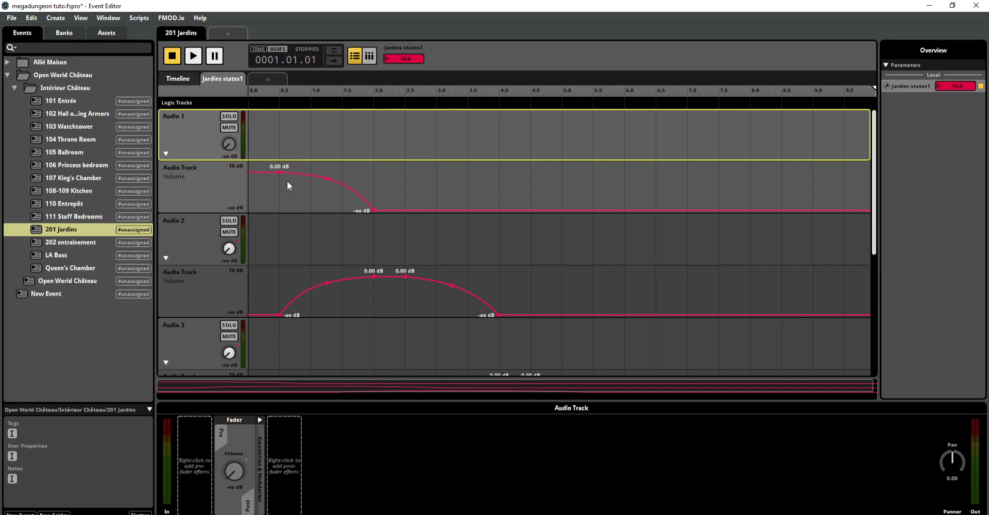
Step: Move Jardins states1 to 0.50 and back to 0.00, start playback, and raise the parameter to 0.40
left_click_drag(656, 90, 279, 91)
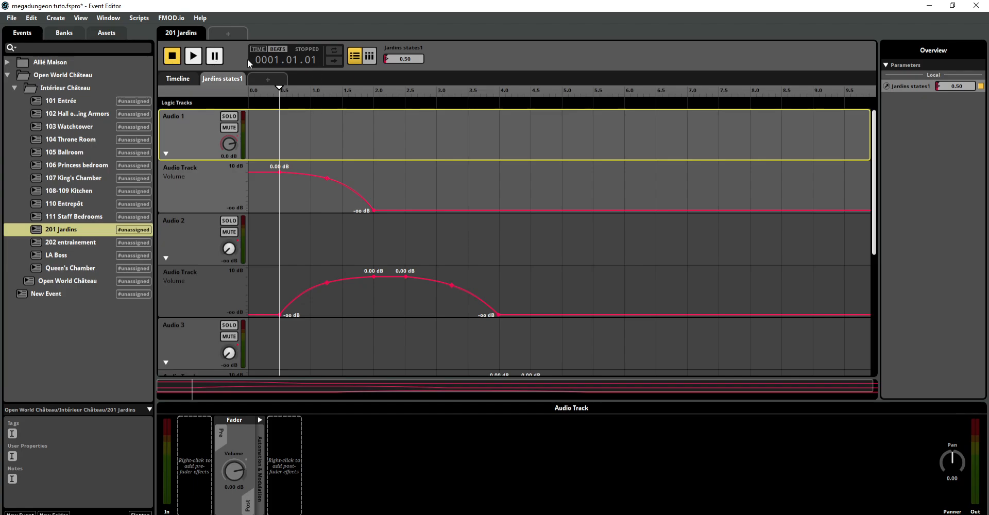
left_click_drag(417, 57, 391, 56)
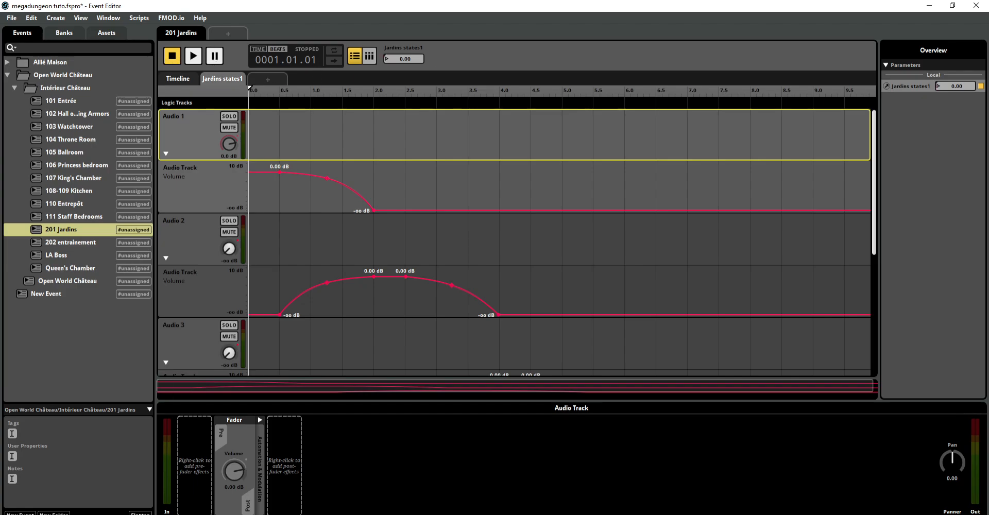
left_click(194, 58)
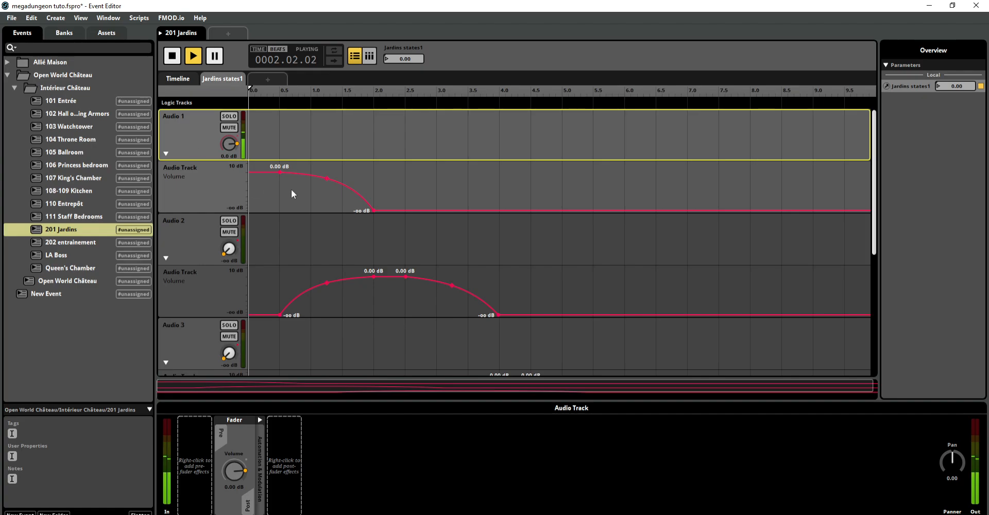
mouse_move(389, 58)
left_mouse_down()
mouse_move(416, 58)
mouse_move(386, 59)
left_mouse_up()
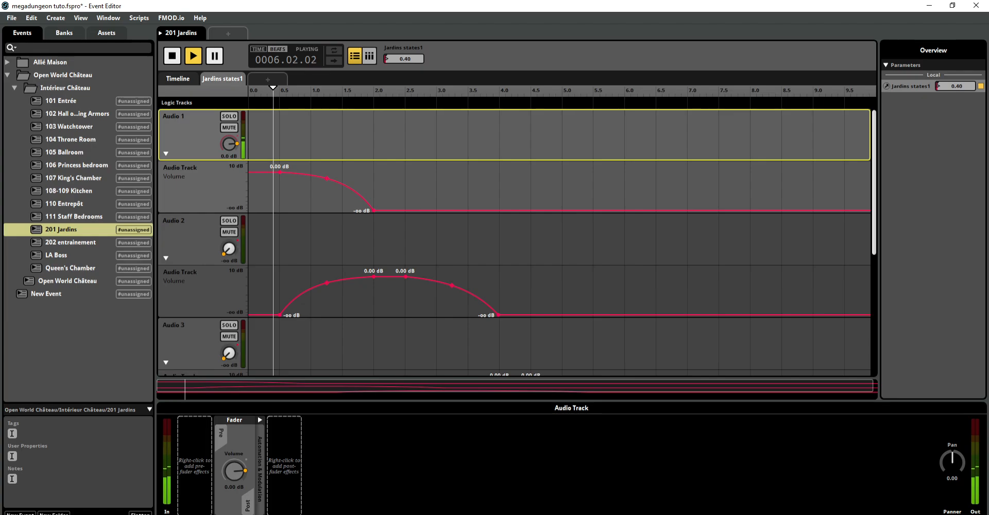
Step: Audition Audio 1 soloed while raising Jardins states1 to 2.10 and returning it to 0.00, and end the solo
left_click(229, 116)
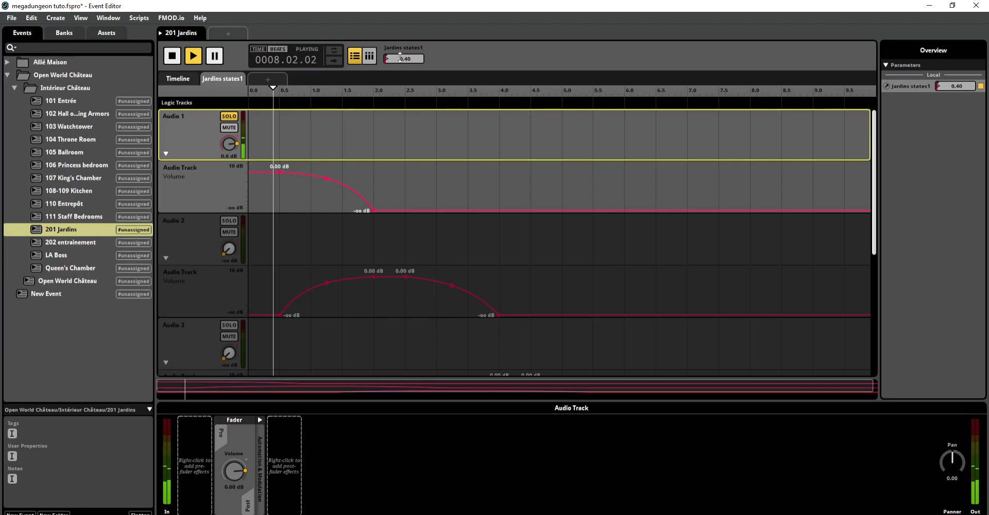
left_click_drag(405, 58, 405, 42)
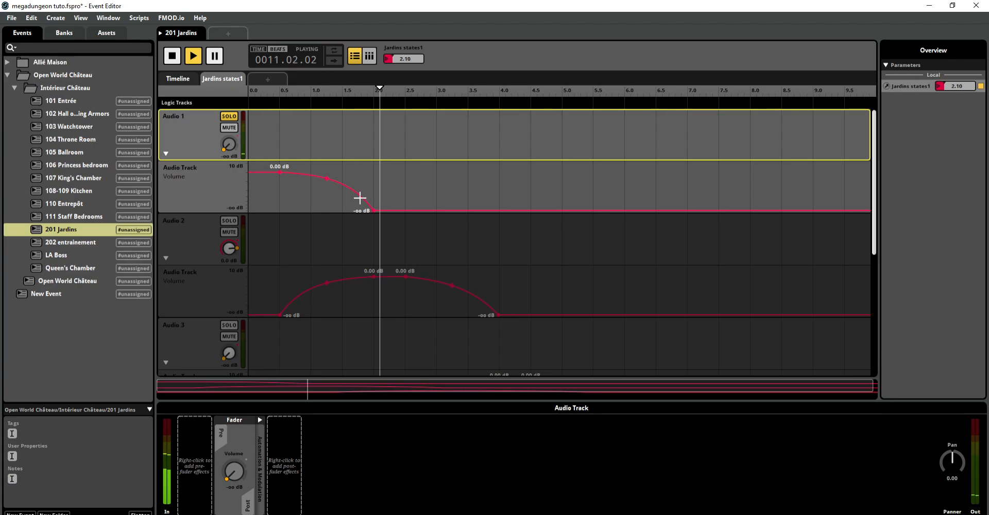
left_click_drag(400, 58, 399, 70)
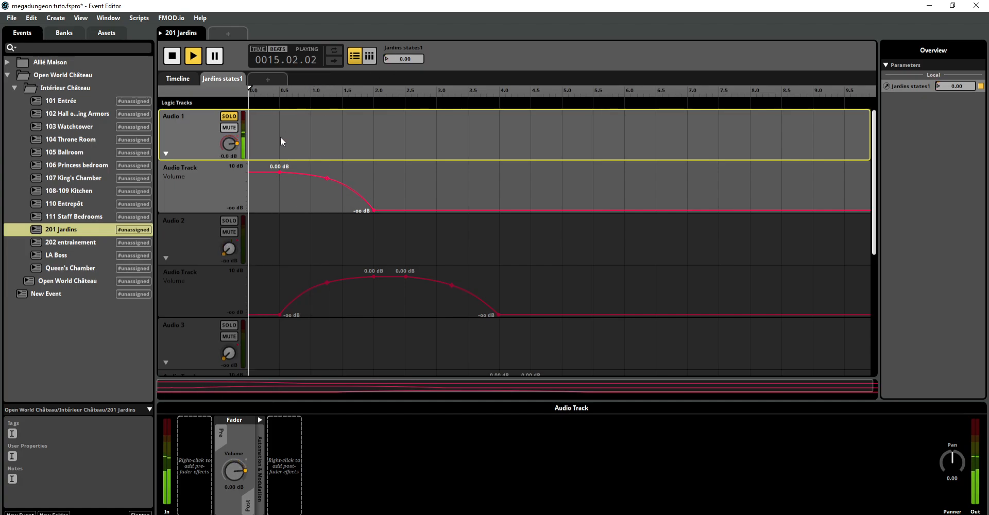
left_click(230, 118)
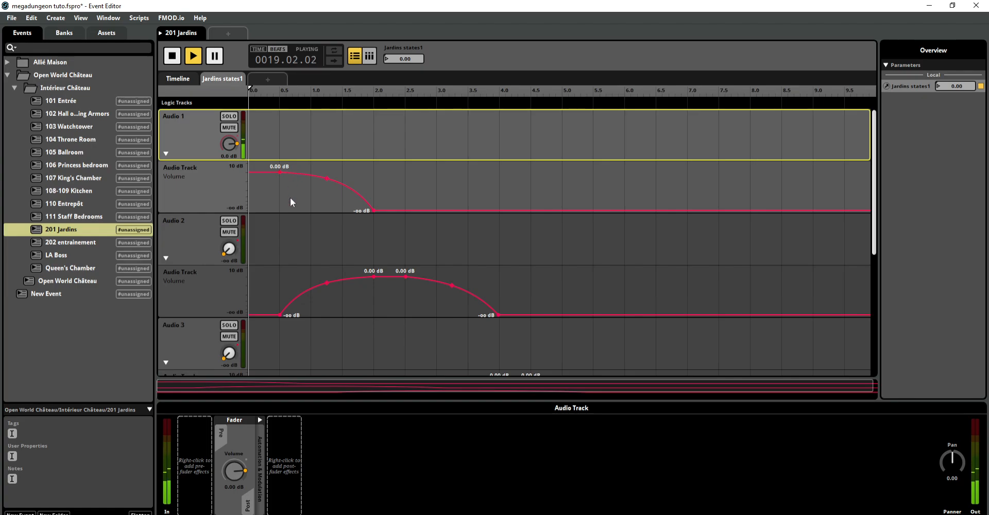
Step: Raise Jardins states1 to 2.10 during playback and show the volume automation of Audio 4, Audio 5 and Audio 6
left_click_drag(390, 56, 390, 0)
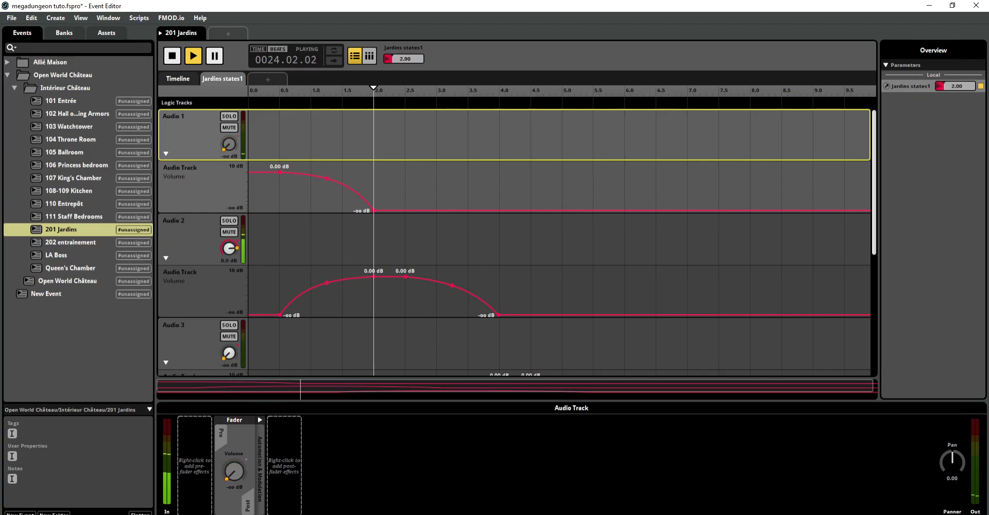
left_click_drag(389, 58, 389, 56)
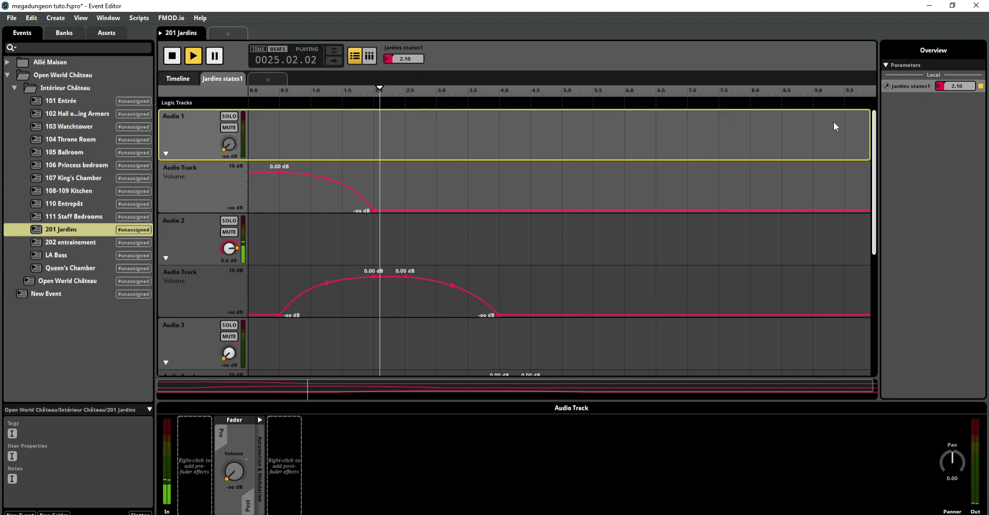
left_click_drag(873, 123, 886, 346)
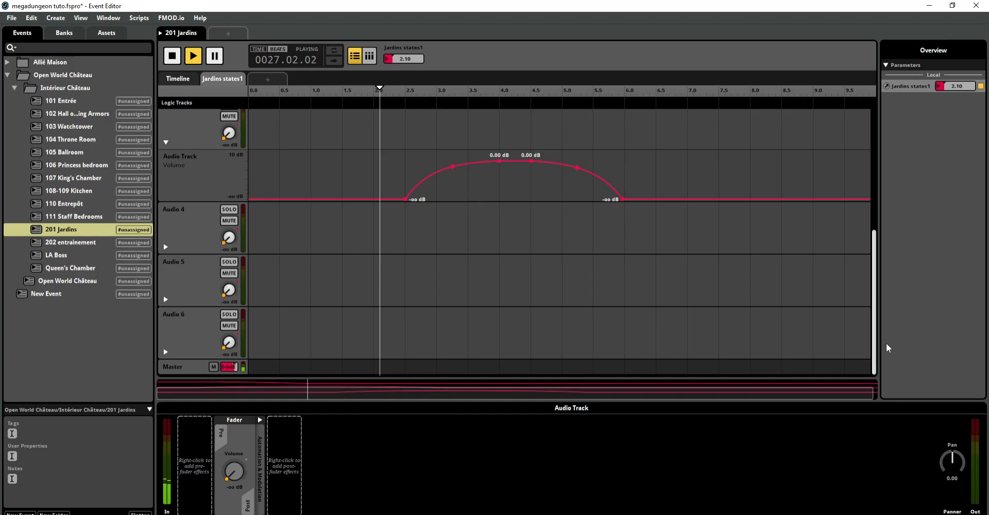
left_click(166, 300)
scroll(165, 257, "down", 1)
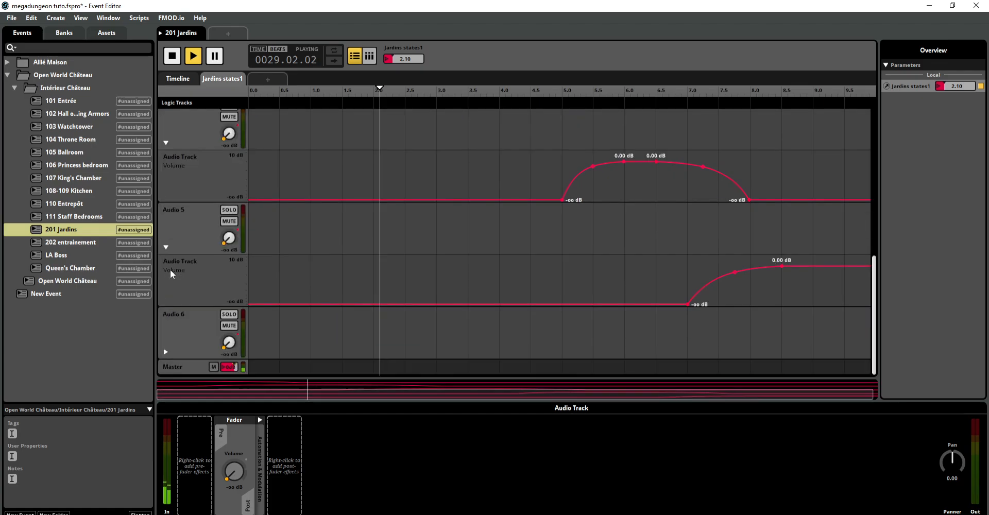
left_click(165, 352)
scroll(182, 324, "down", 1)
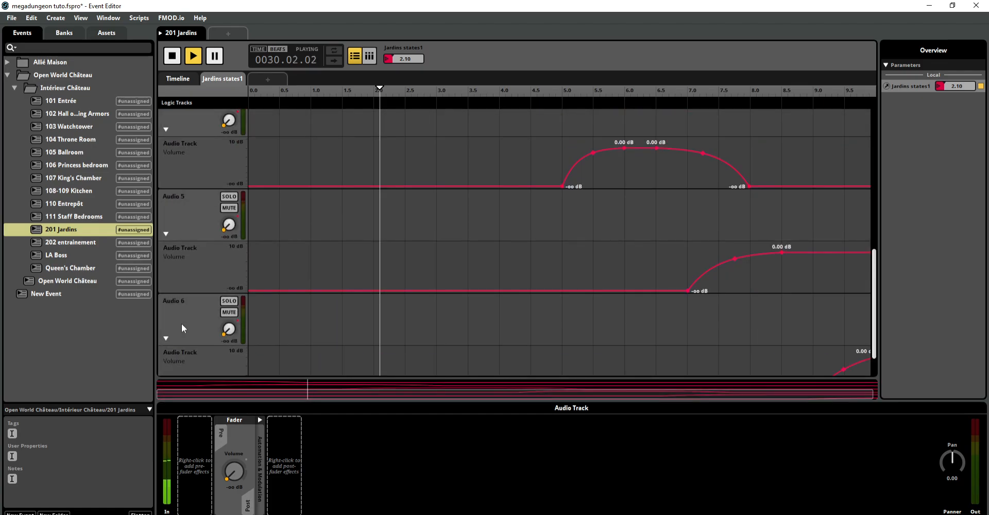
scroll(185, 325, "down", 2)
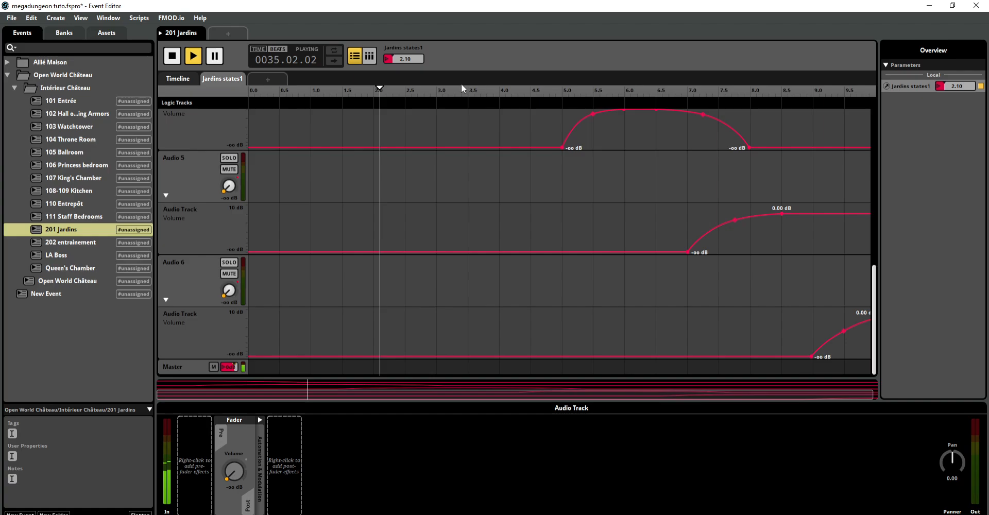
Step: Audition the remaining layers by raising Jardins states1 to 10.0, and return it to 0.00
left_click_drag(416, 57, 417, 1)
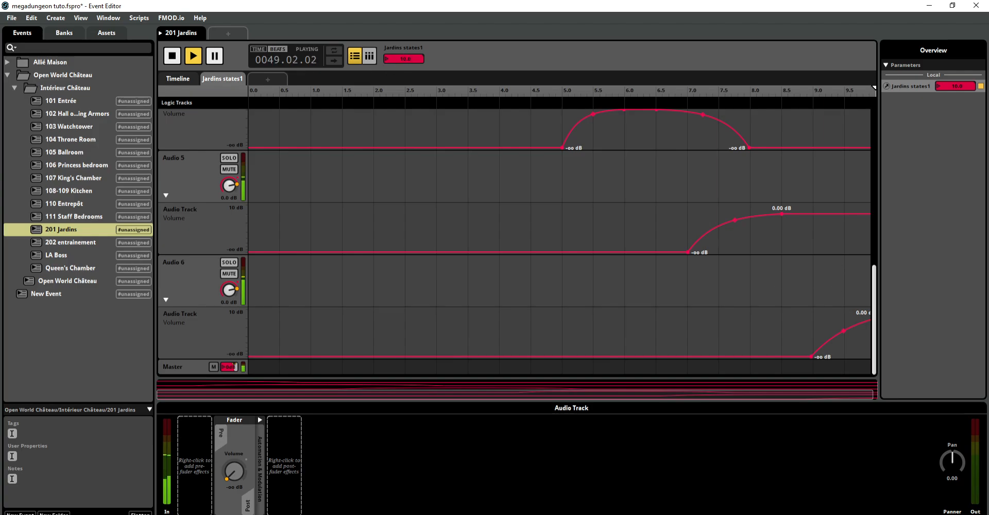
left_click_drag(406, 56, 406, 128)
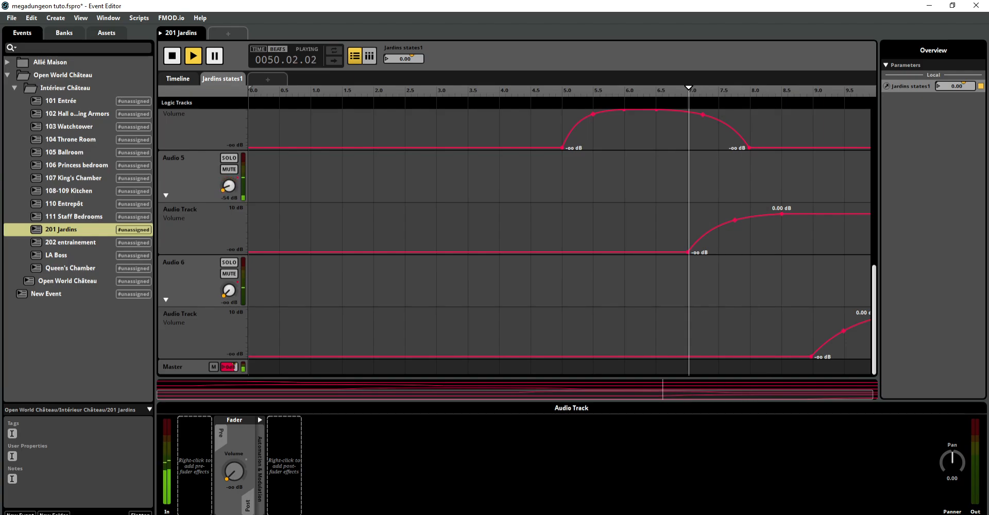
Step: Raise Jardins states1 to 3.00 during playback, and stop the event
left_click_drag(874, 282, 877, 6)
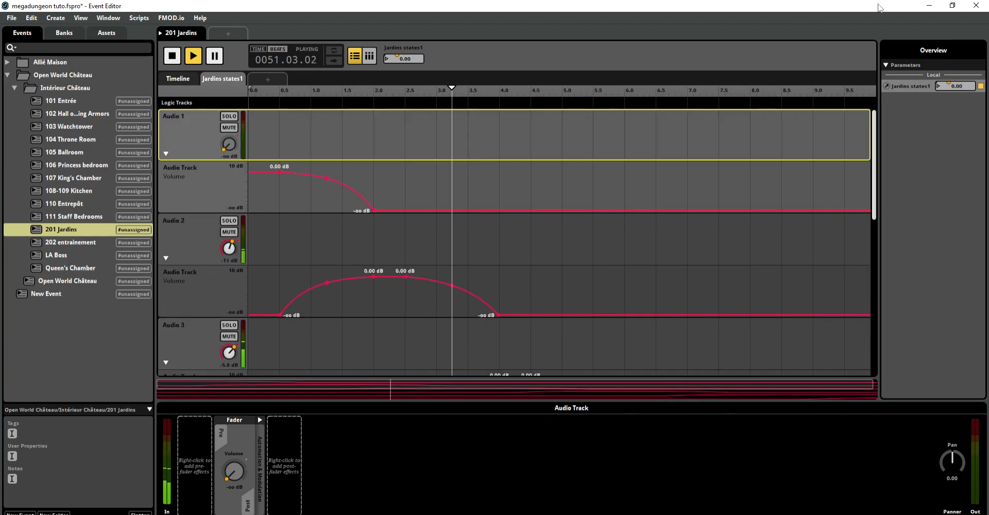
left_click(434, 184)
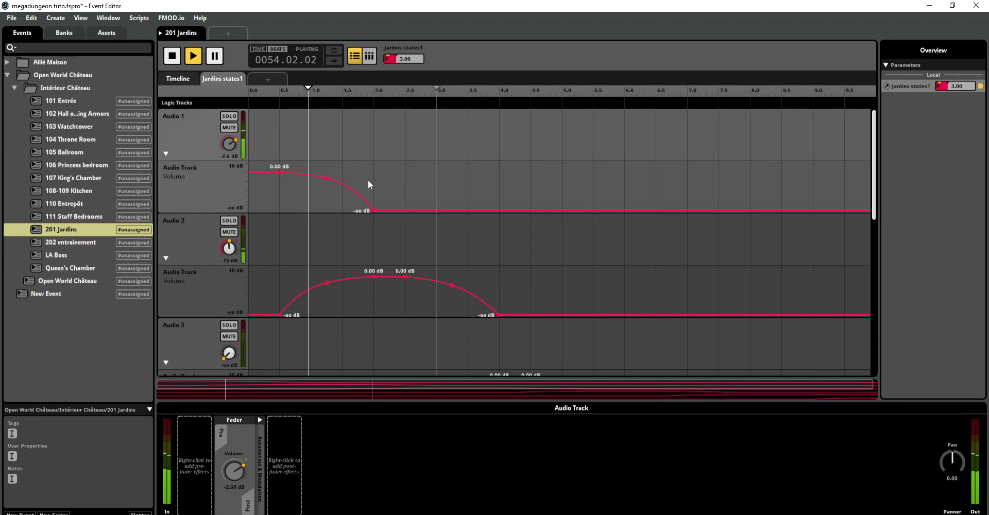
key("space")
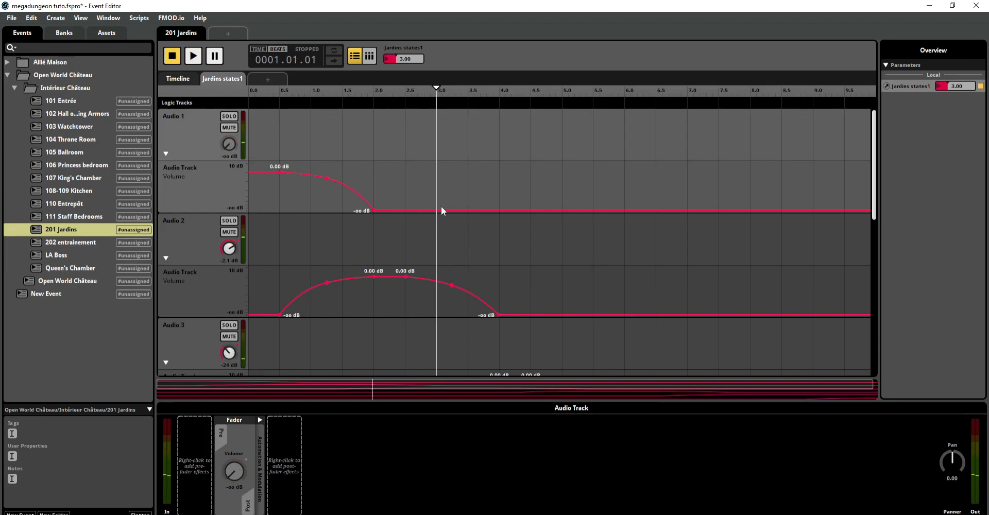
Step: Try adding a -6.00 dB point after the fade-out in Audio 1's volume automation, and undo it
left_click(420, 210)
left_click_drag(420, 210, 421, 178)
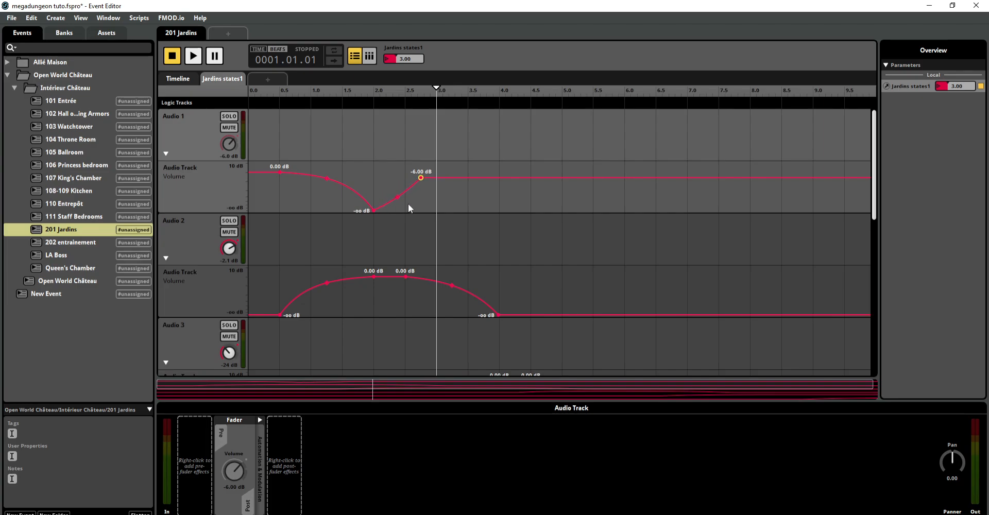
key("ctrl+z")
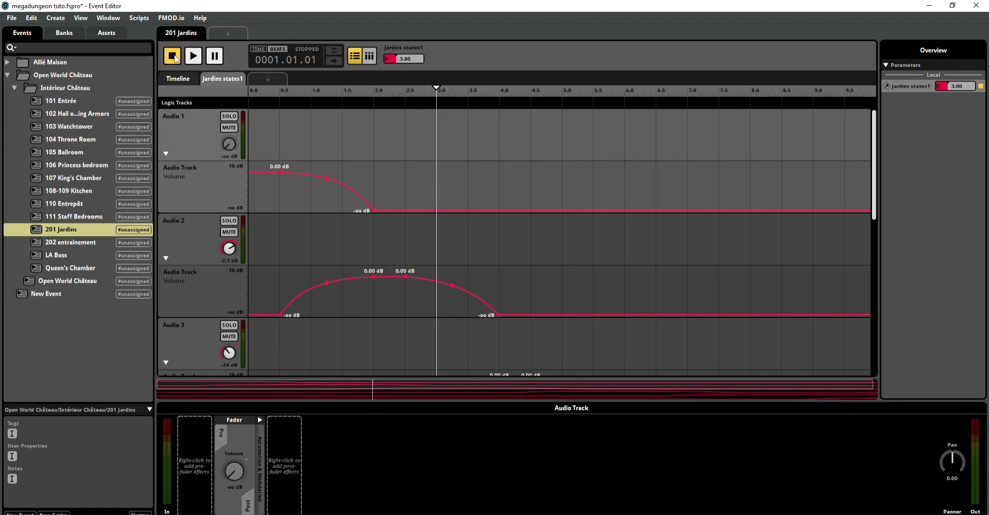
Step: Open the 108-109 Kitchen event, set Drums to 0.00 and start playback
left_click(94, 180)
left_click(93, 191)
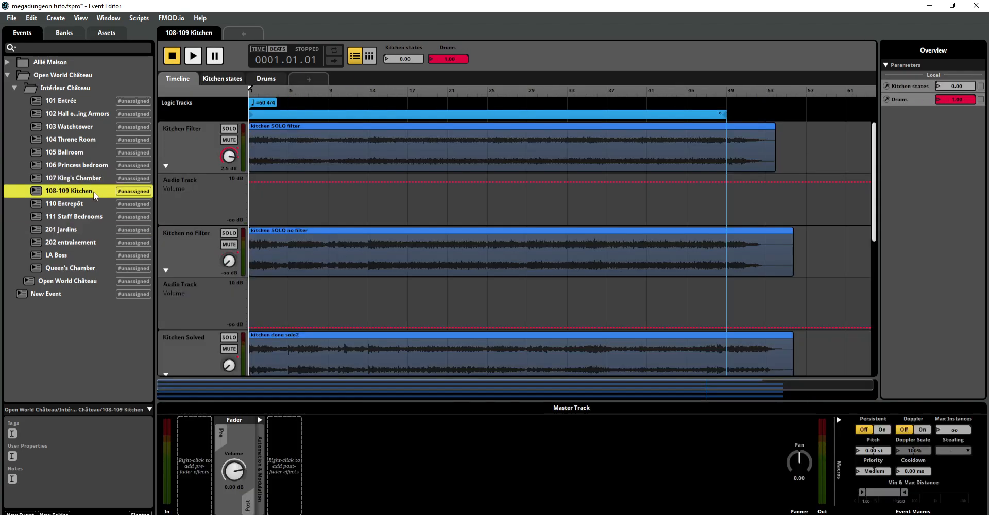
left_click(92, 181)
left_click(93, 191)
key("space")
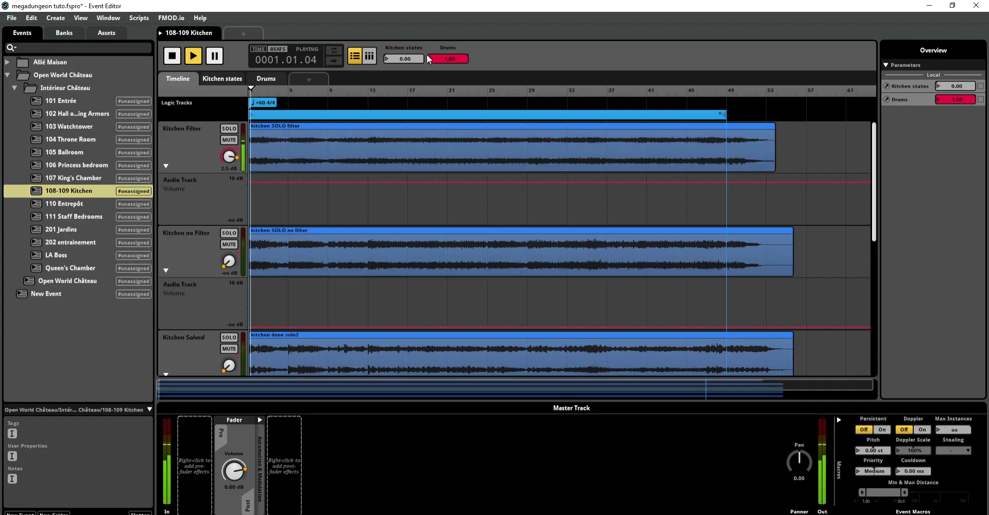
left_click(167, 60)
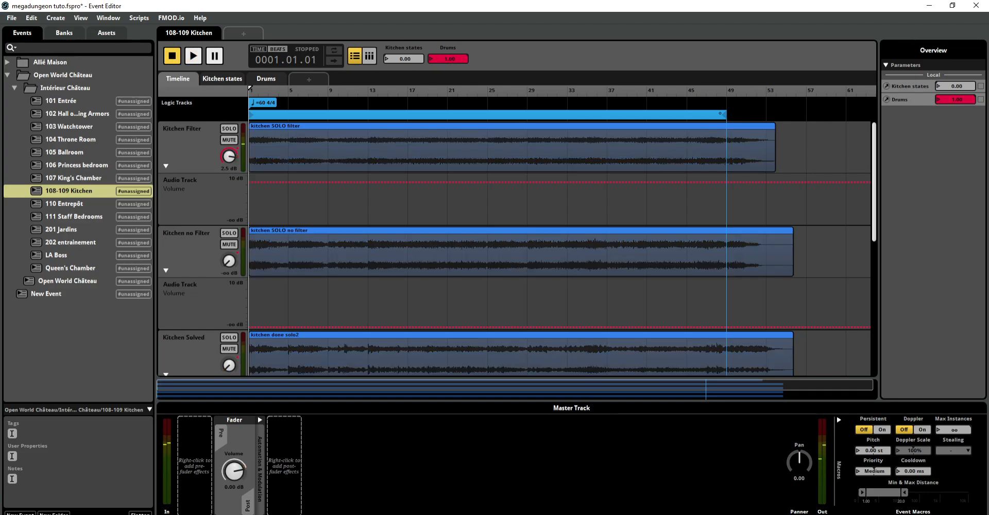
left_click_drag(452, 58, 452, 82)
left_click(192, 56)
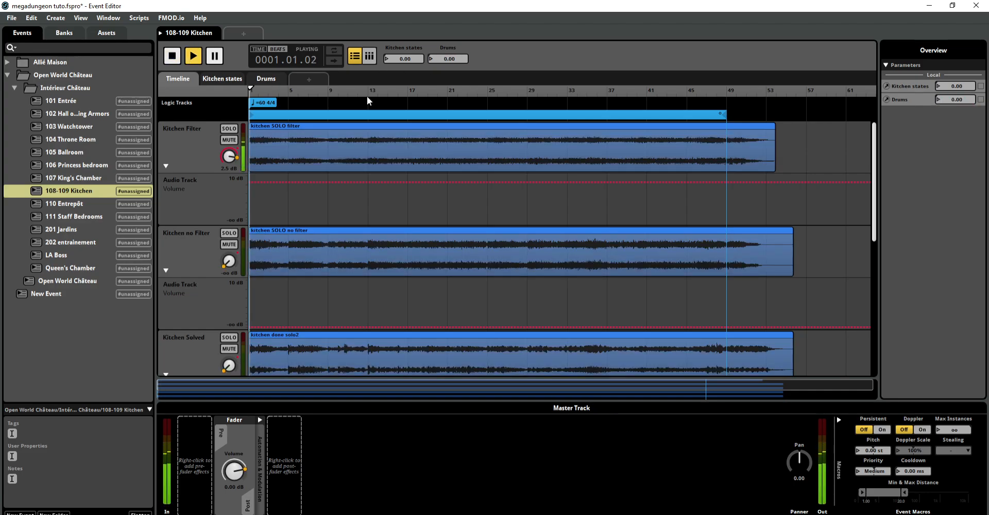
Step: Examine the Kitchen Filter and Kitchen no Filter volume automation over Kitchen states, and their audio on the timeline
left_click(223, 79)
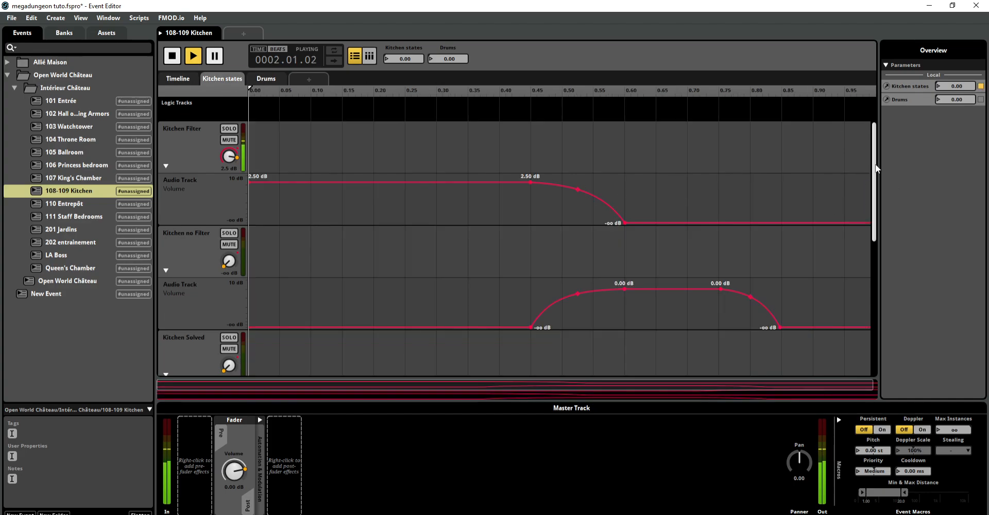
mouse_move(876, 164)
left_mouse_down()
mouse_move(878, 249)
mouse_move(877, 151)
left_mouse_up()
left_click(178, 80)
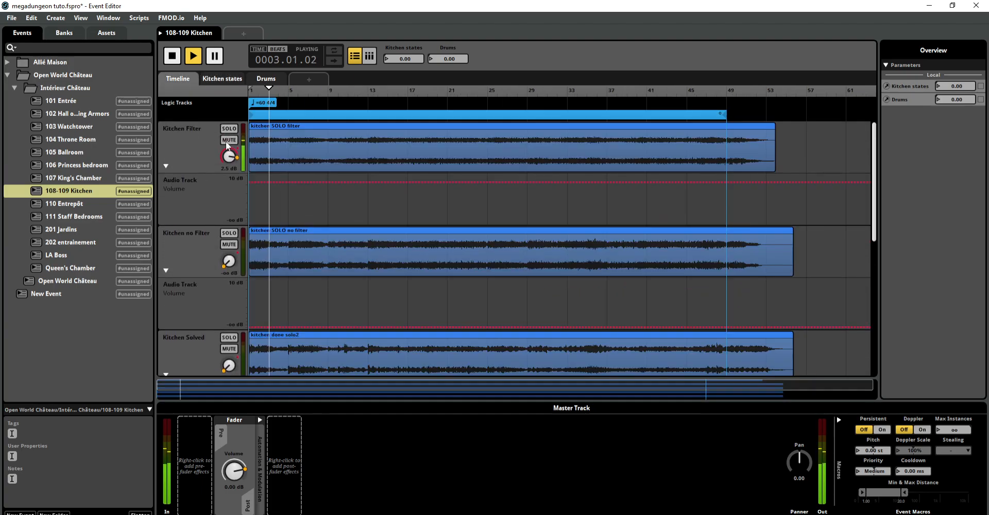
scroll(200, 230, "down", 1)
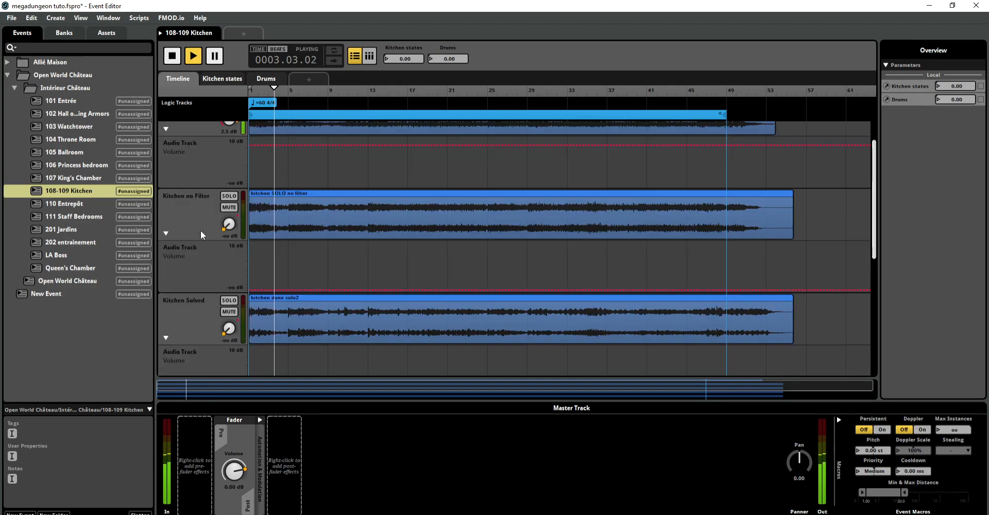
scroll(211, 298, "up", 1)
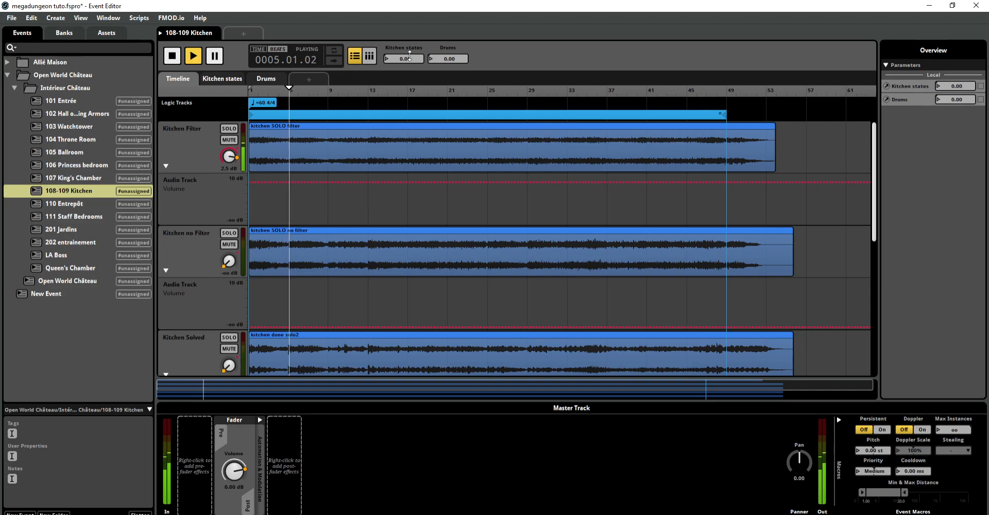
Step: Audition the kitchen layers by raising Kitchen states to 0.62 and 0.64, and return it to 0.00
left_click_drag(409, 57, 410, 43)
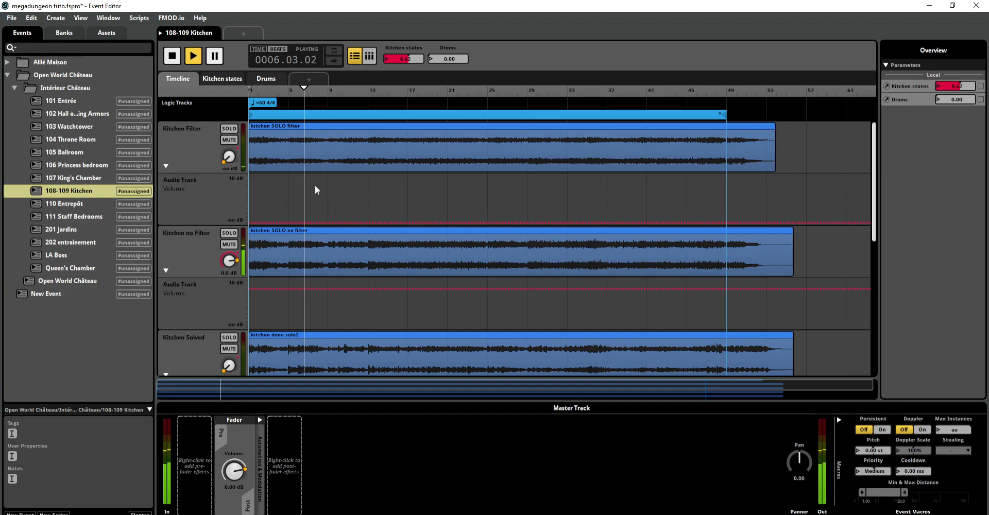
left_click(216, 76)
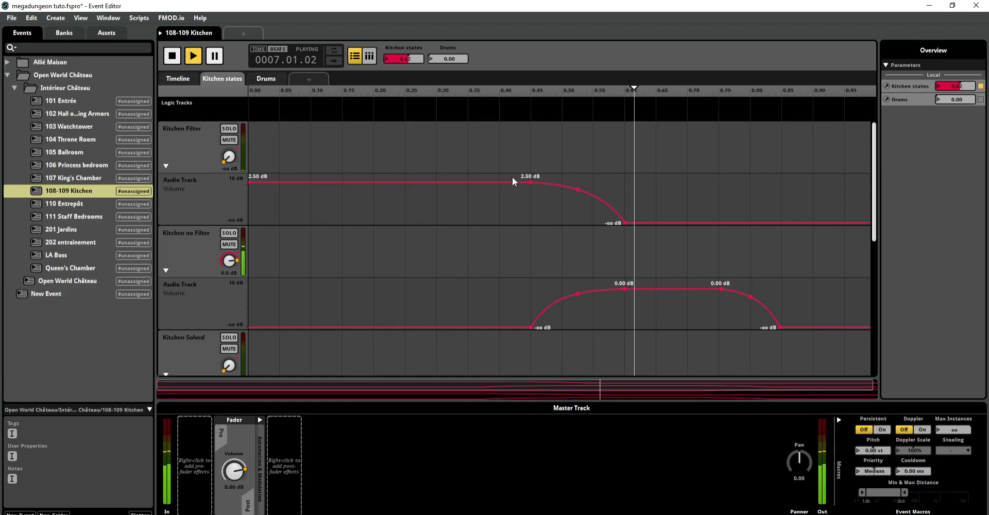
left_click_drag(421, 55, 420, 46)
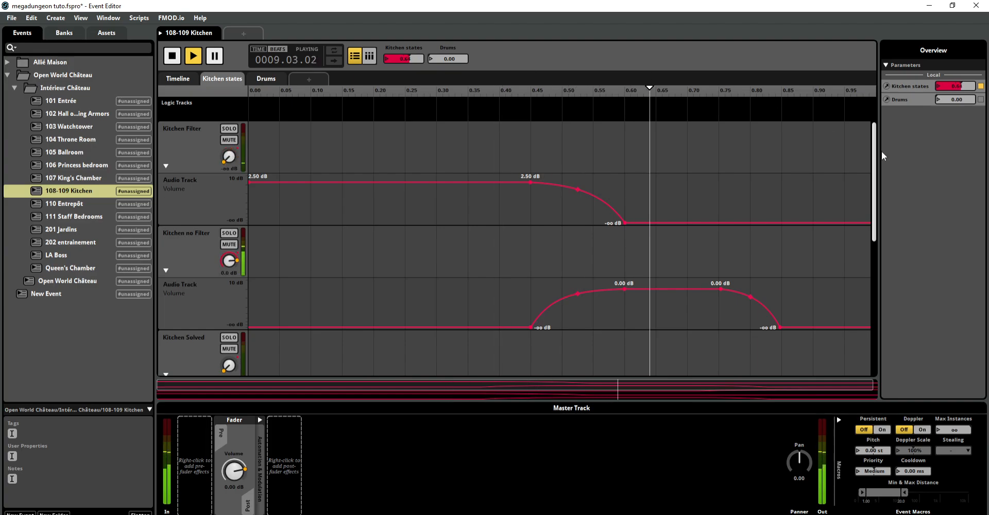
left_click_drag(874, 146, 874, 205)
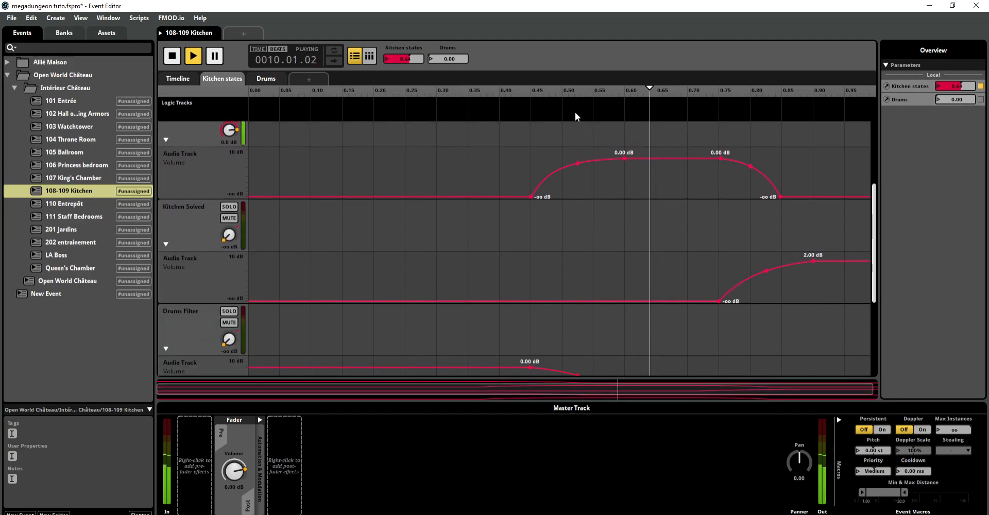
mouse_move(420, 59)
left_mouse_down()
mouse_move(420, 46)
mouse_move(419, 56)
left_mouse_up()
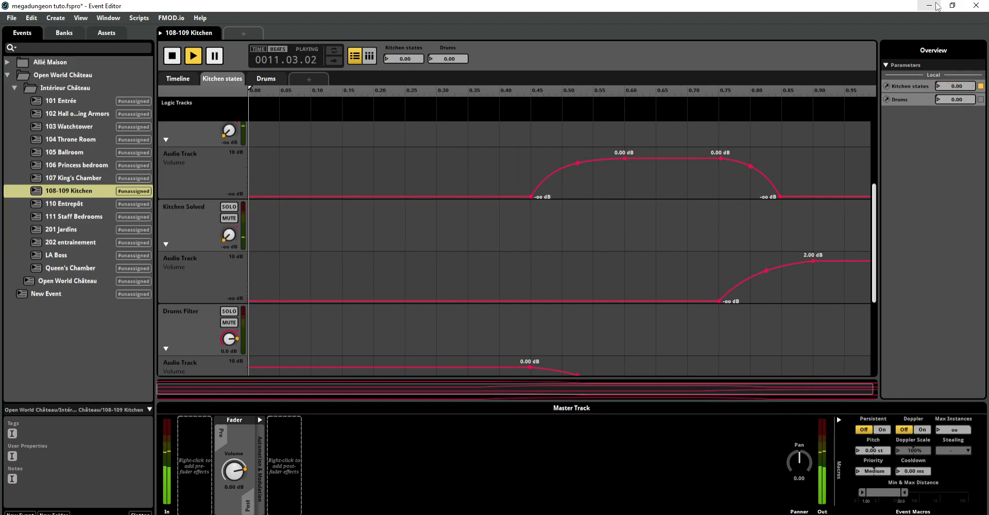
left_click_drag(875, 251, 862, 124)
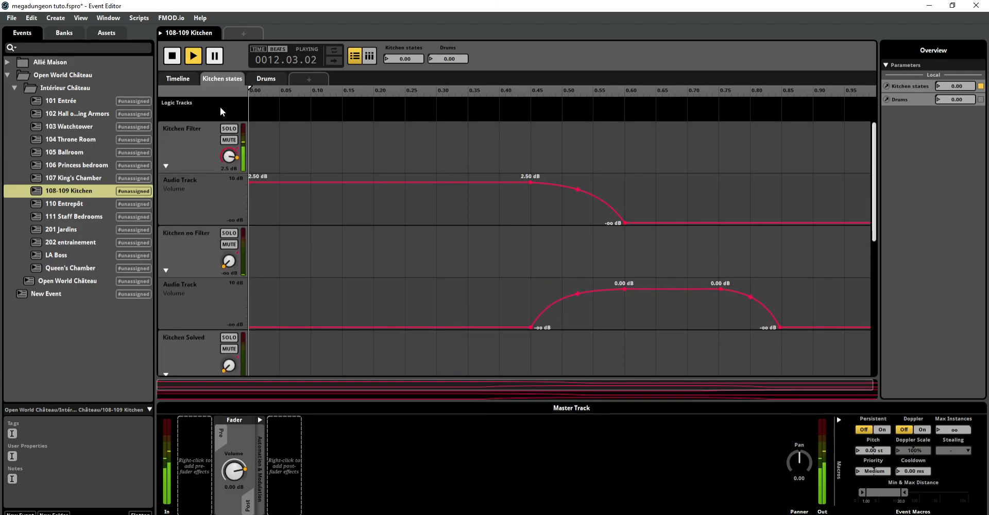
Step: Check the Drums parameter sheet, and show the Drums Filter and Drums no Filter tracks on the timeline
left_click(179, 77)
left_click(262, 79)
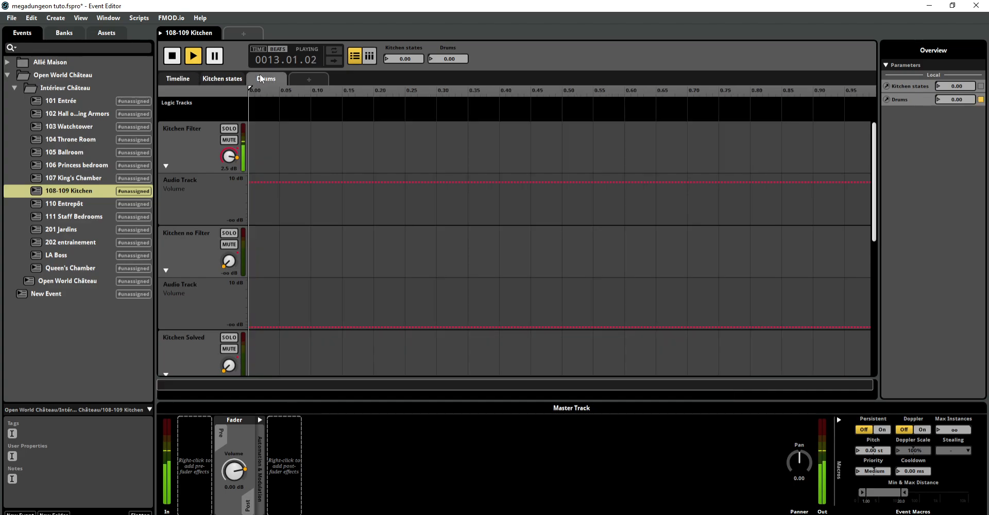
left_click(187, 78)
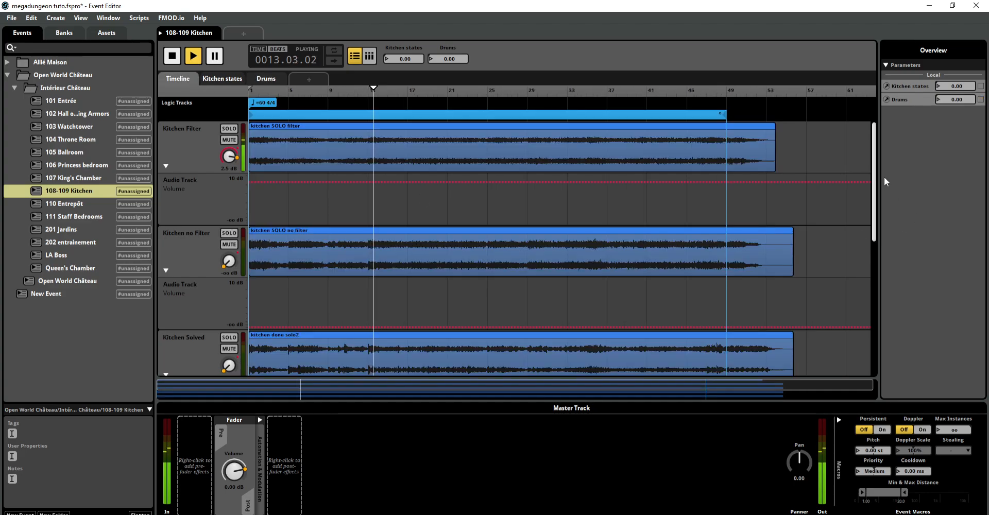
left_click_drag(874, 157, 882, 280)
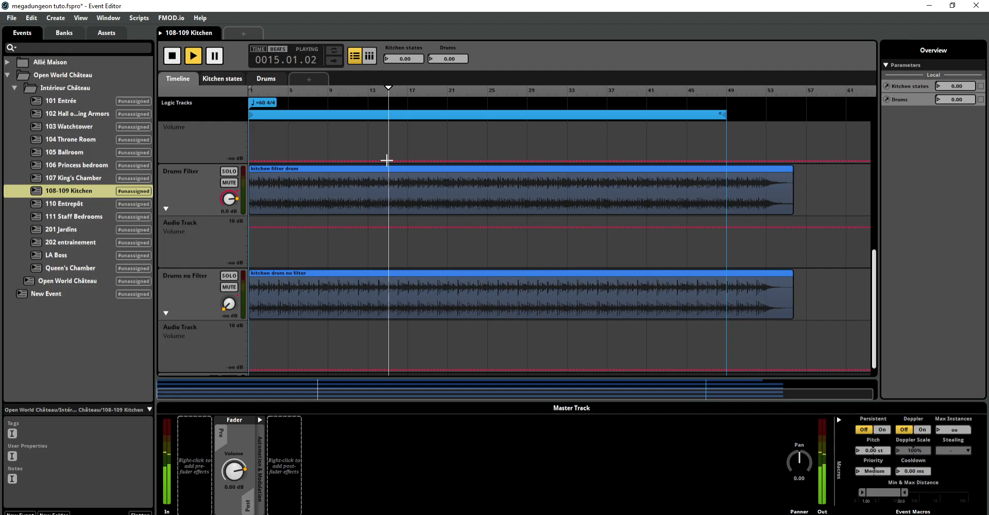
Step: Compare the volume automation of the drum tracks with that of the kitchen tracks over Kitchen states
left_click(223, 79)
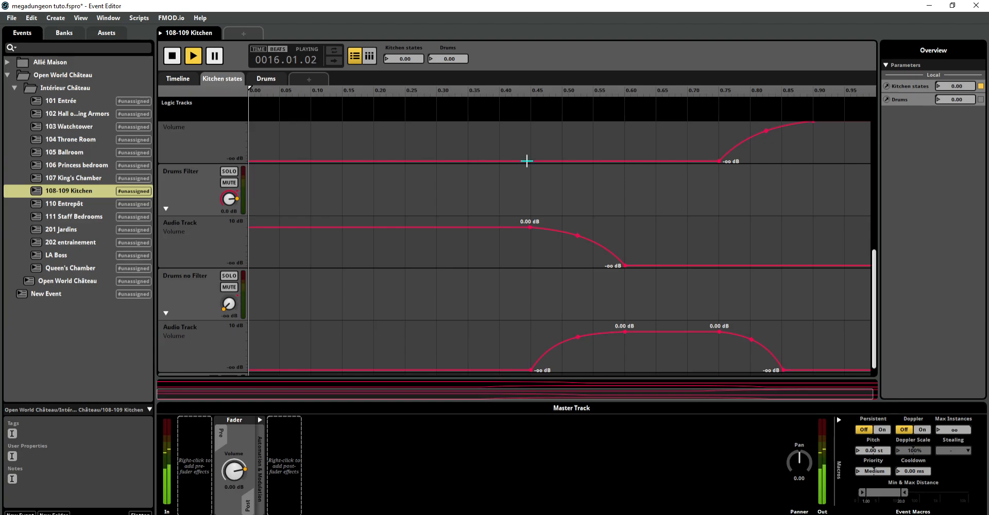
left_click_drag(876, 276, 875, 282)
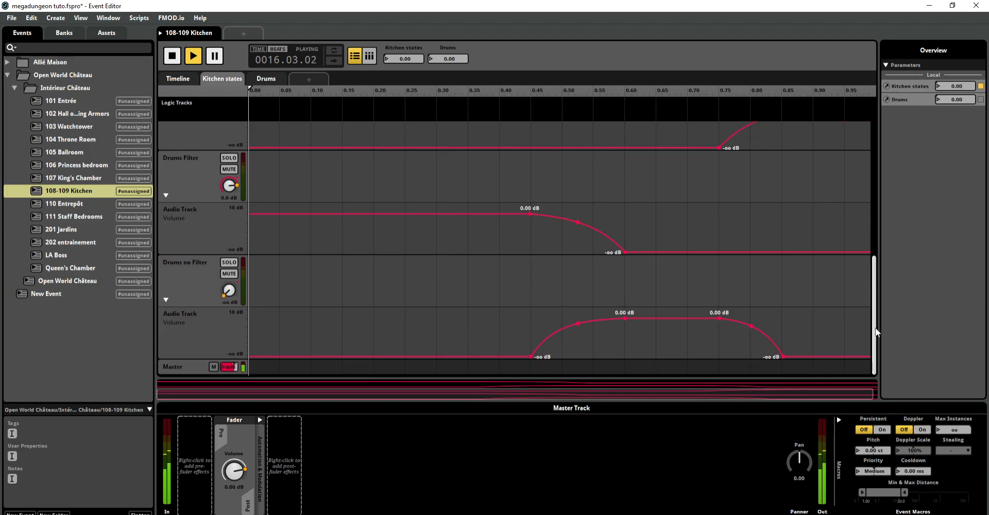
left_click_drag(876, 327, 871, 352)
scroll(875, 288, "down", 2)
left_click_drag(874, 306, 876, 175)
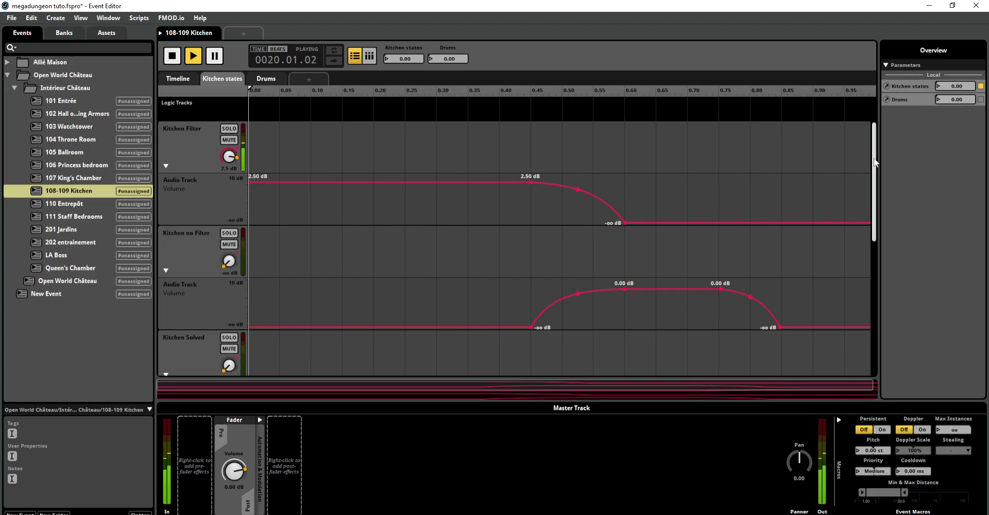
left_click_drag(874, 157, 875, 240)
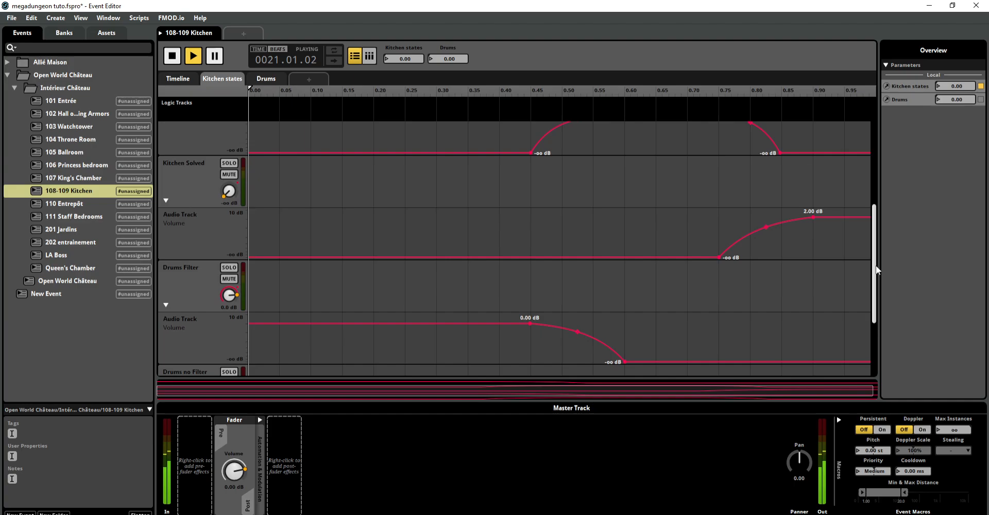
left_click_drag(875, 258, 872, 338)
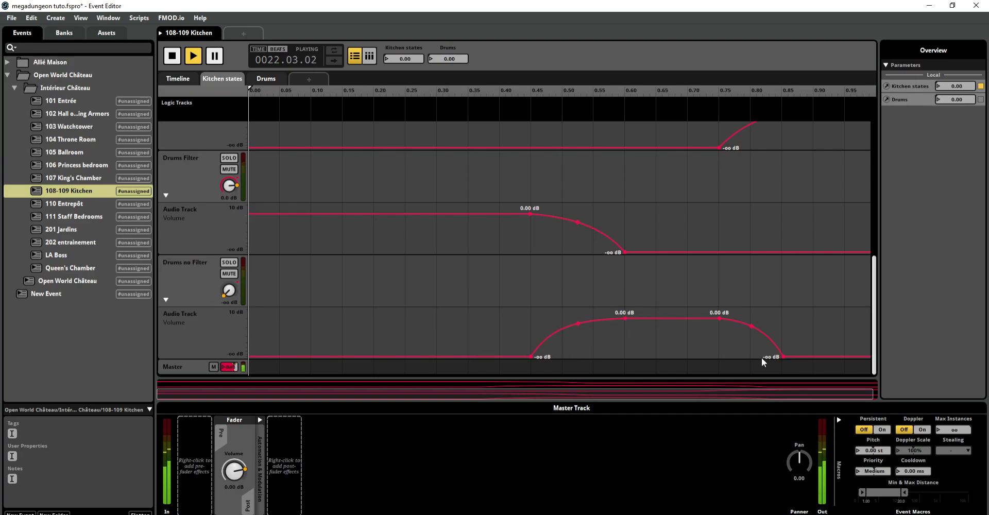
left_click_drag(875, 323, 881, 243)
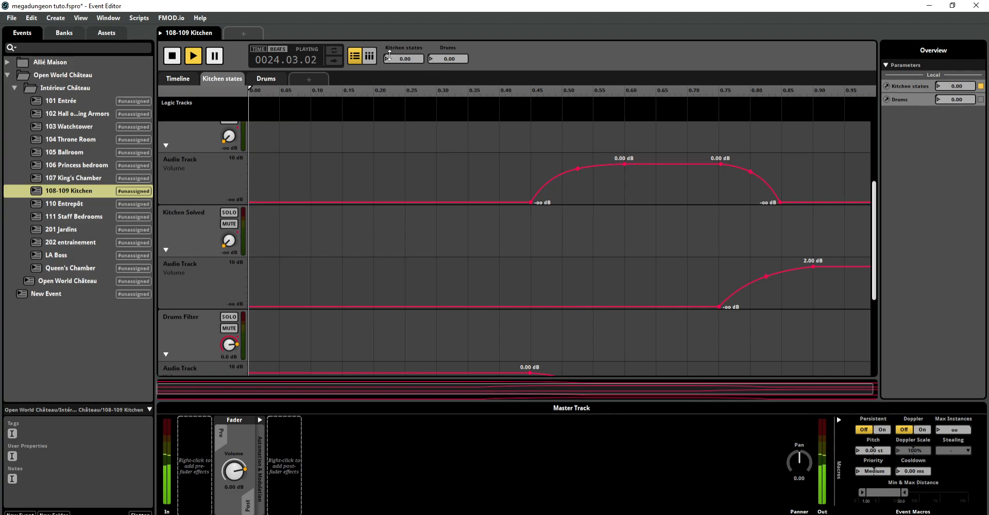
Step: Compare the trigger conditions and quantization of the kitchen filter drum and kitchen done solo2 instruments on the timeline
left_click(169, 77)
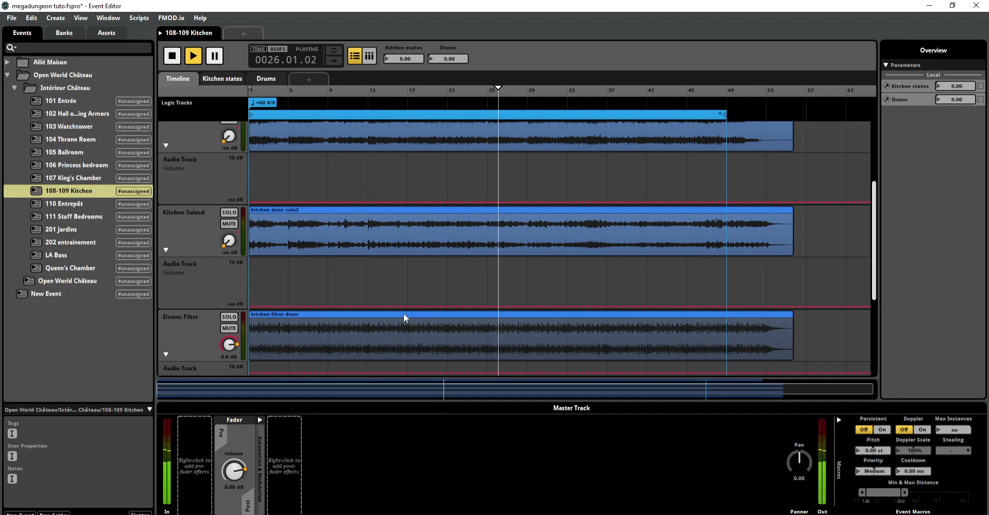
left_click(365, 212)
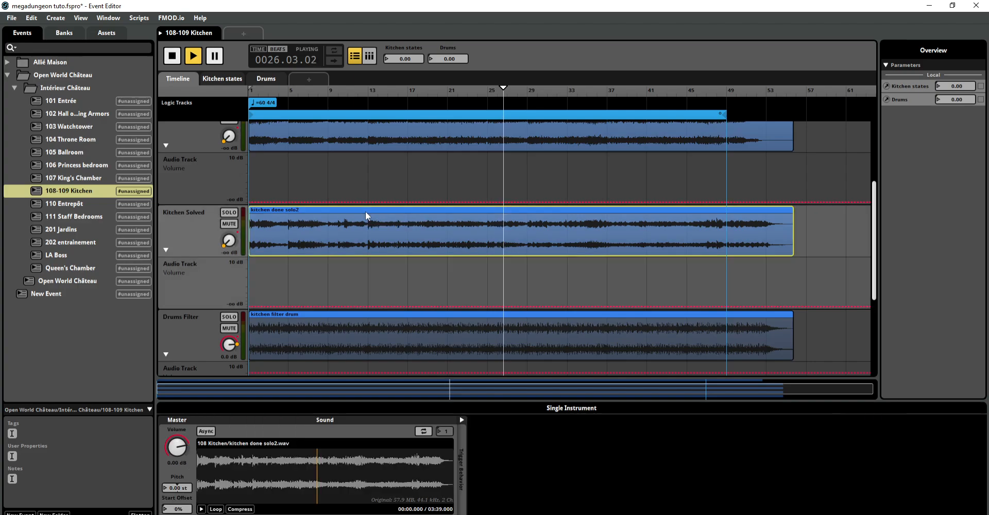
left_click(373, 315)
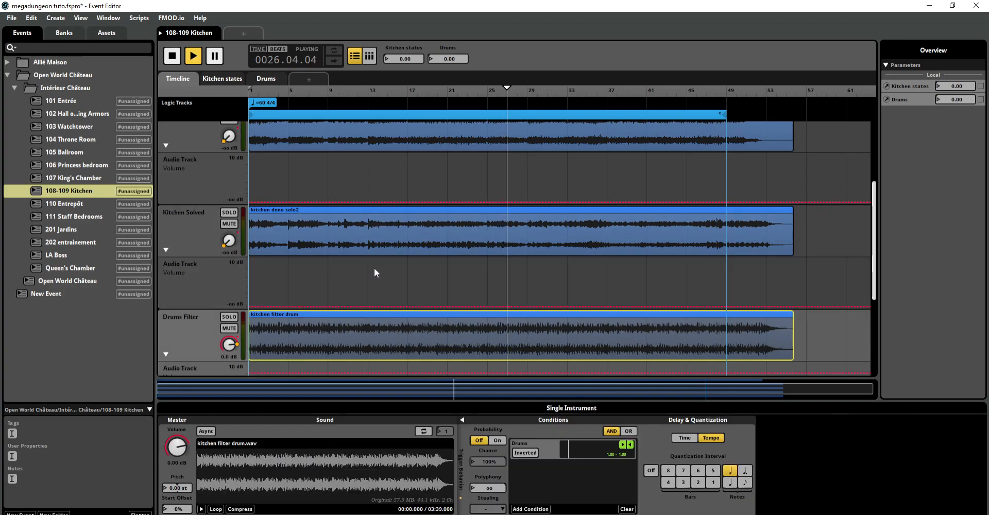
left_click(381, 212)
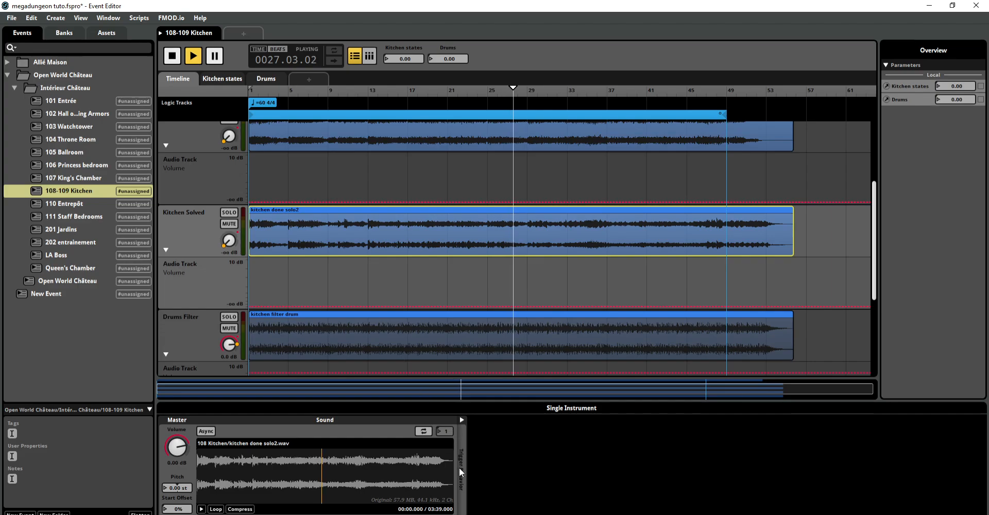
left_click(462, 420)
left_click(462, 421)
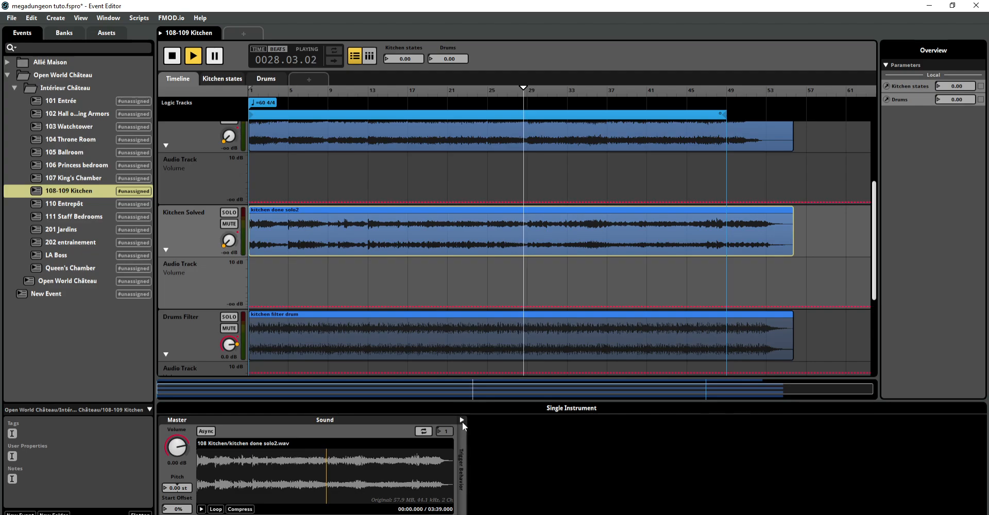
left_click(462, 420)
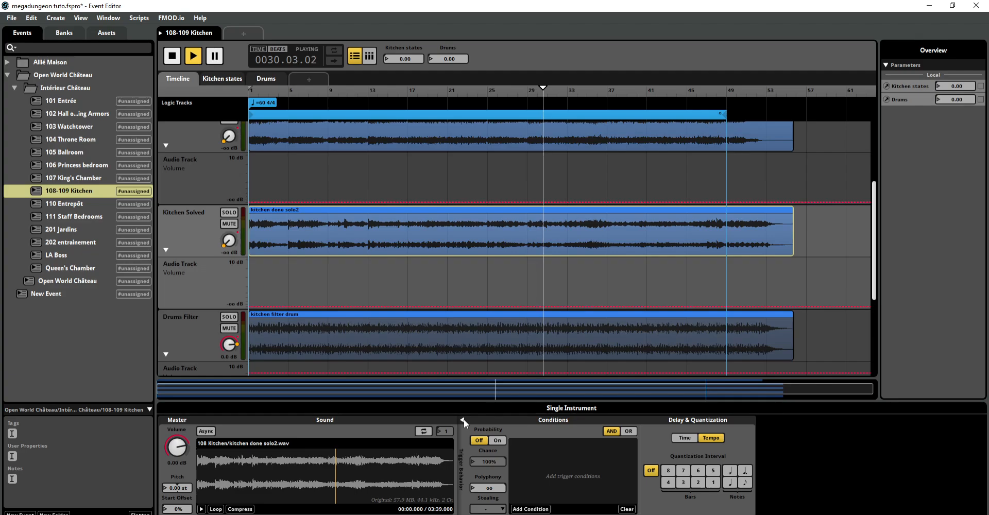
left_click(463, 419)
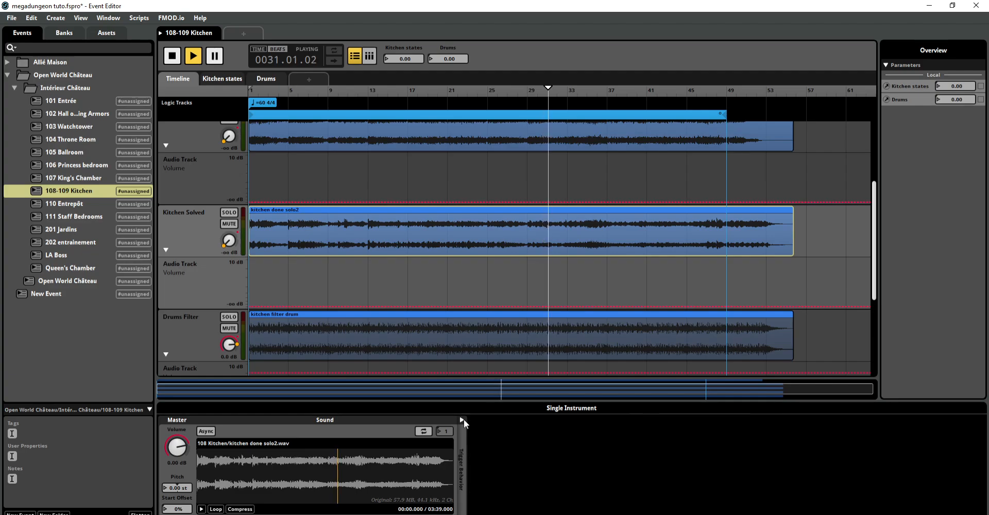
Step: Return from the kitchen done solo2 instrument to kitchen filter drum and examine its Drums trigger condition
left_click(463, 419)
left_click(463, 419)
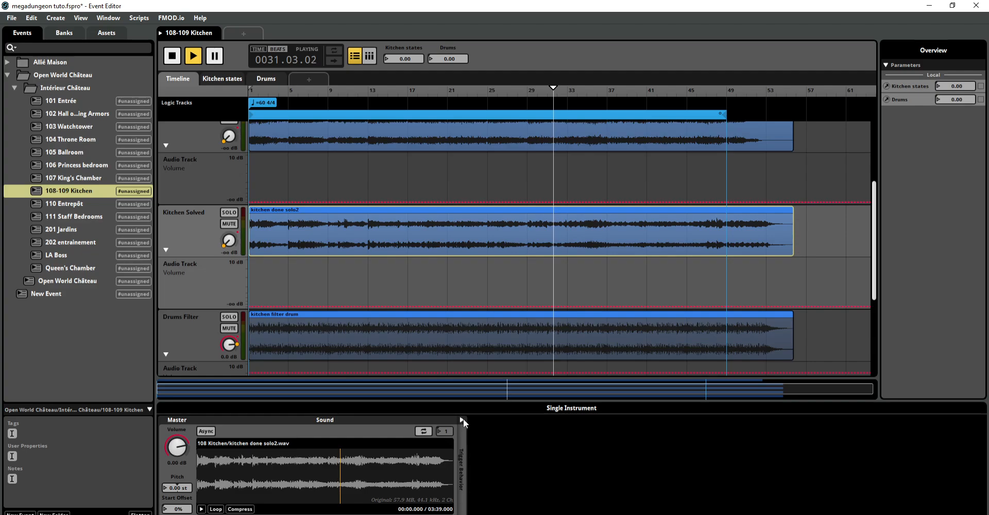
left_click(451, 314)
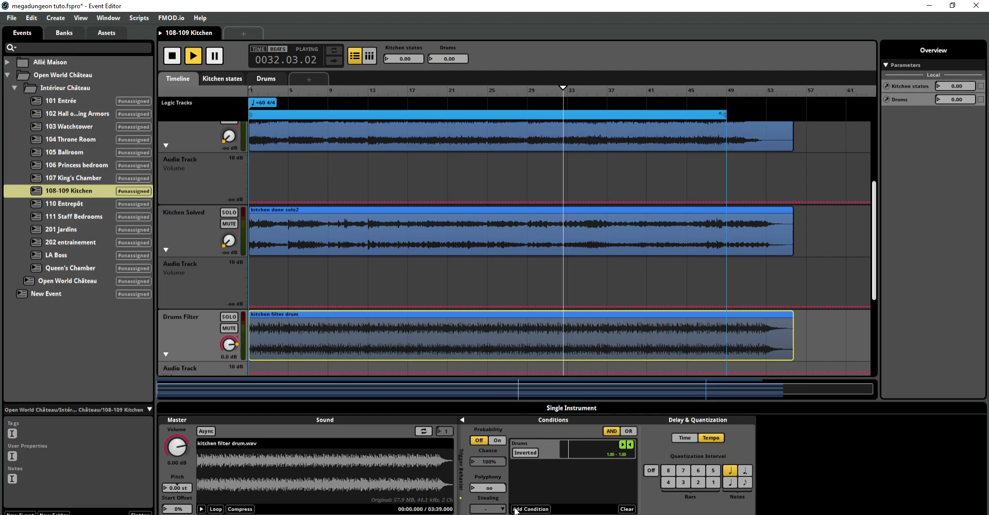
left_click(517, 441)
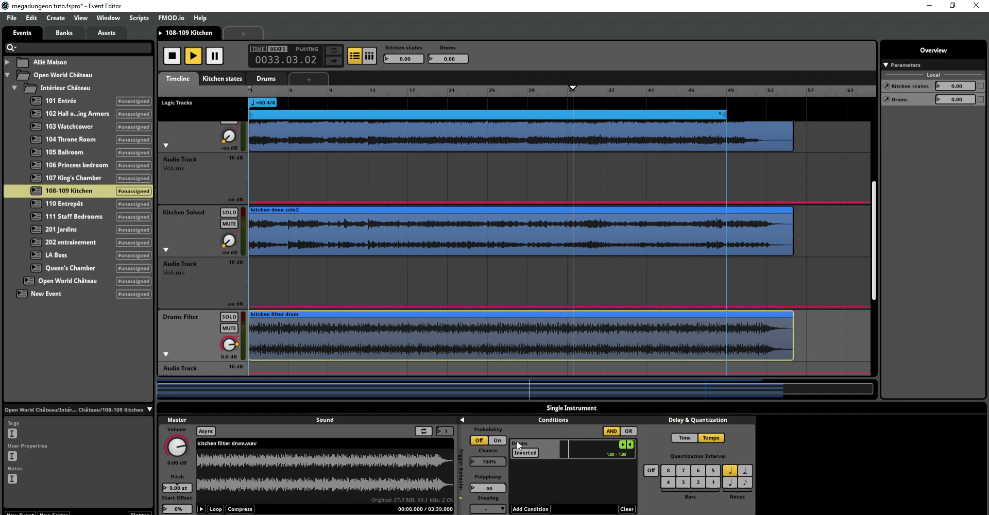
Step: Review the Drums parameter's type, range and scope from the trigger condition, and close its settings without changes
double_click(531, 444)
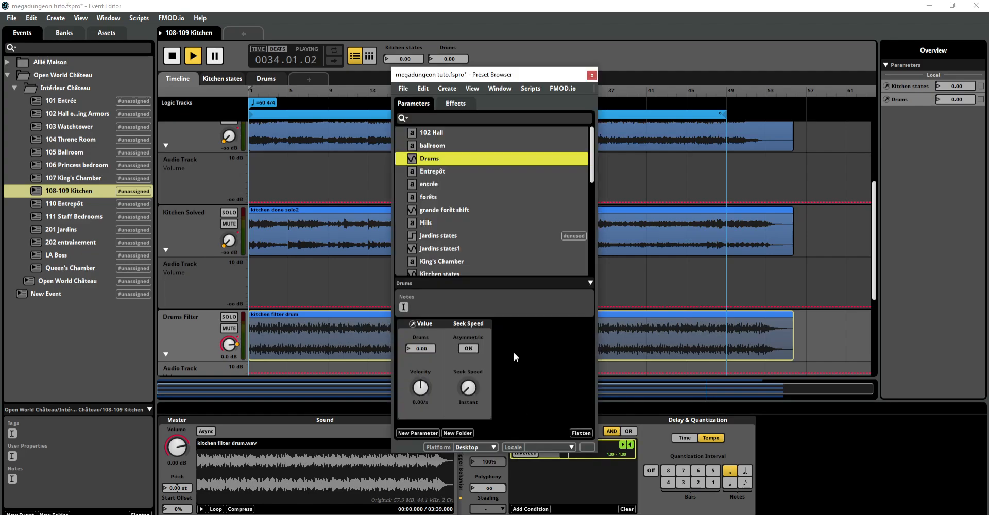
right_click(428, 160)
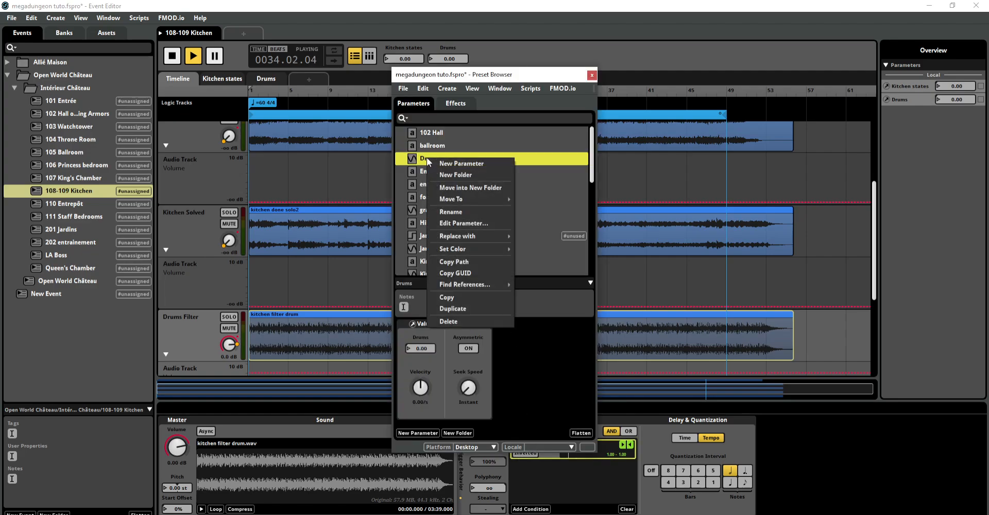
left_click(456, 224)
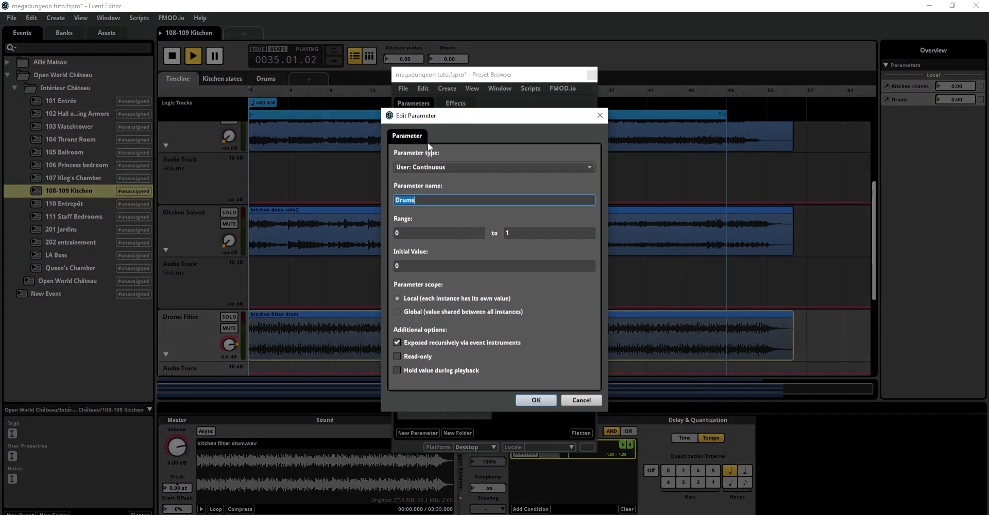
left_click_drag(437, 119, 198, 106)
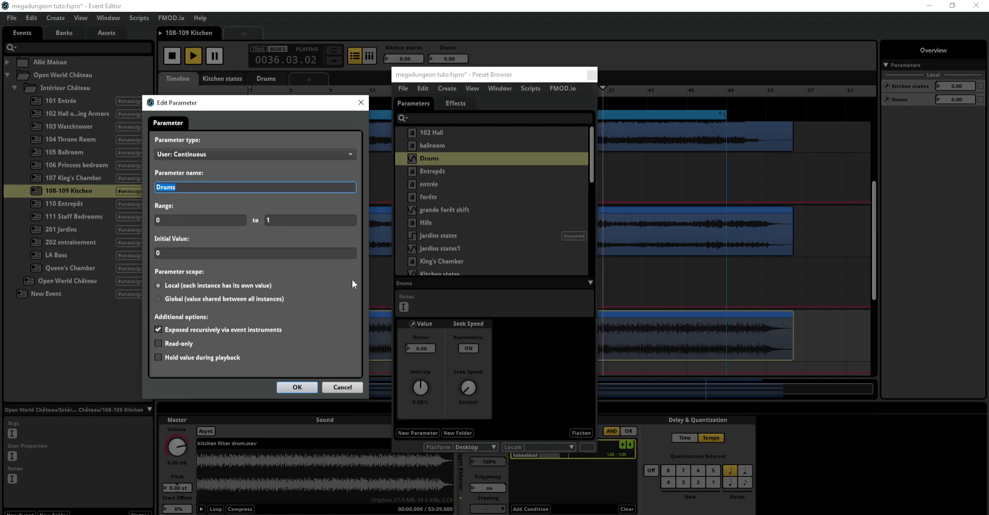
left_click(342, 387)
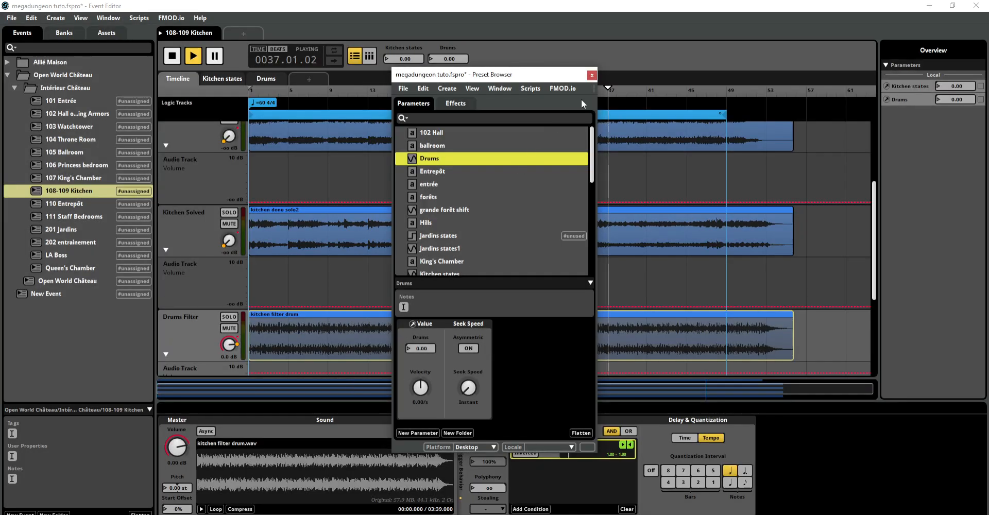
left_click(591, 75)
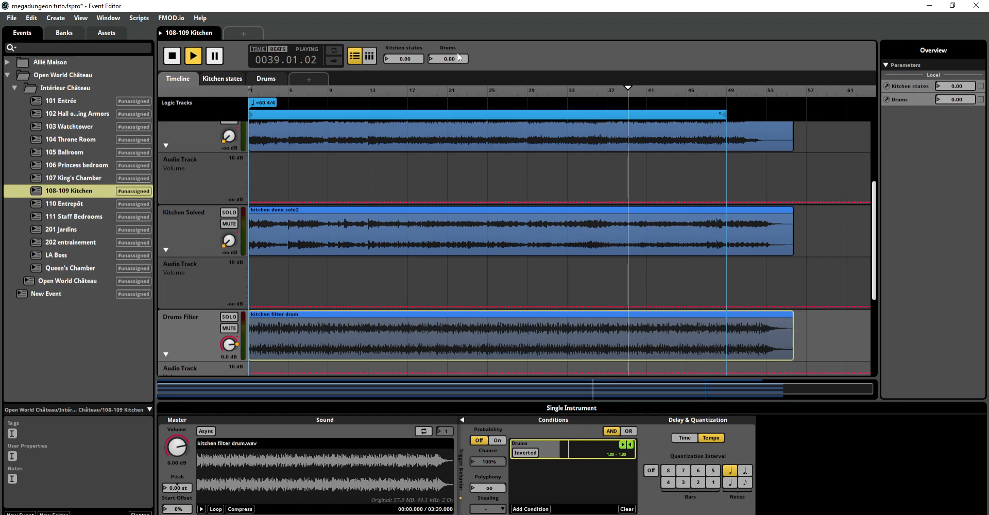
Step: Audition the kitchen filter drum trigger condition by setting Drums to 0.48, 0.43 and finally 1.00 during playback
left_click_drag(458, 57, 458, 40)
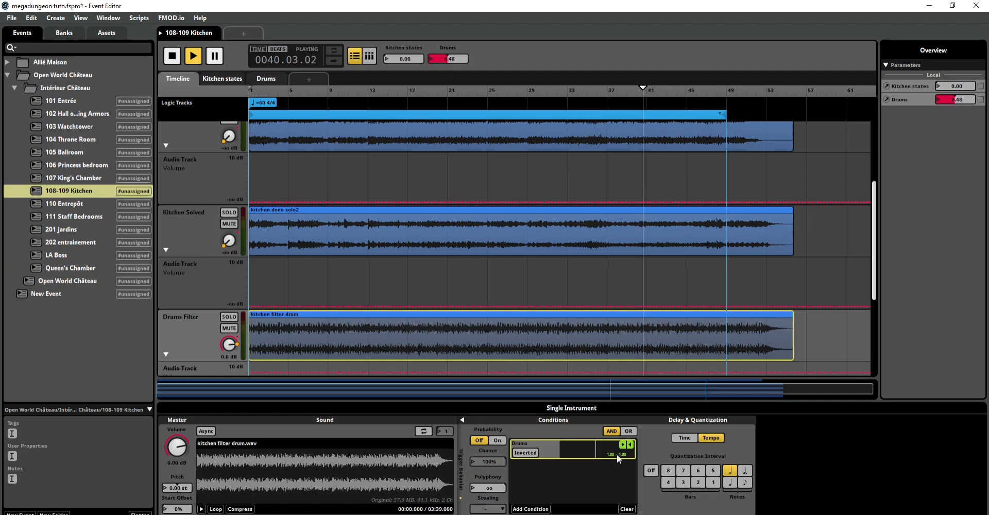
left_click_drag(460, 55, 461, 56)
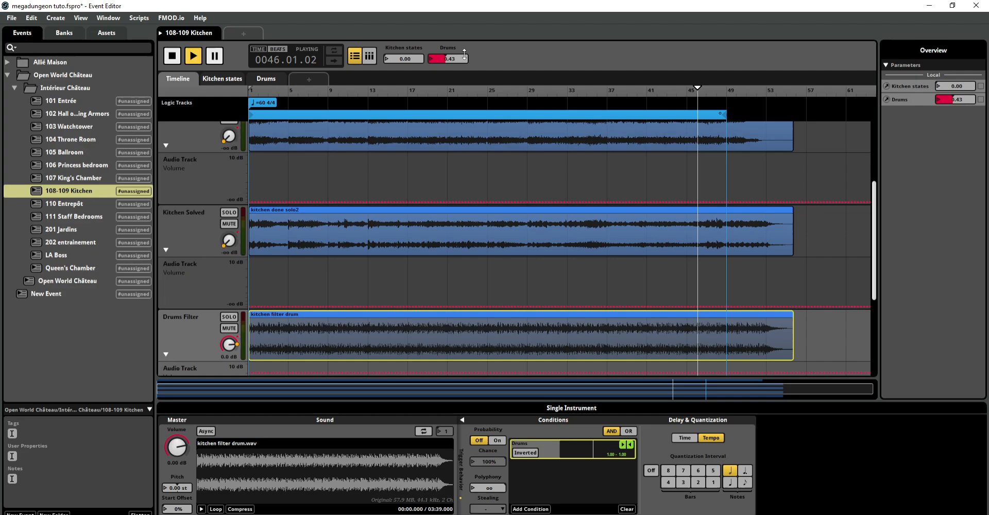
left_click_drag(447, 59, 447, 36)
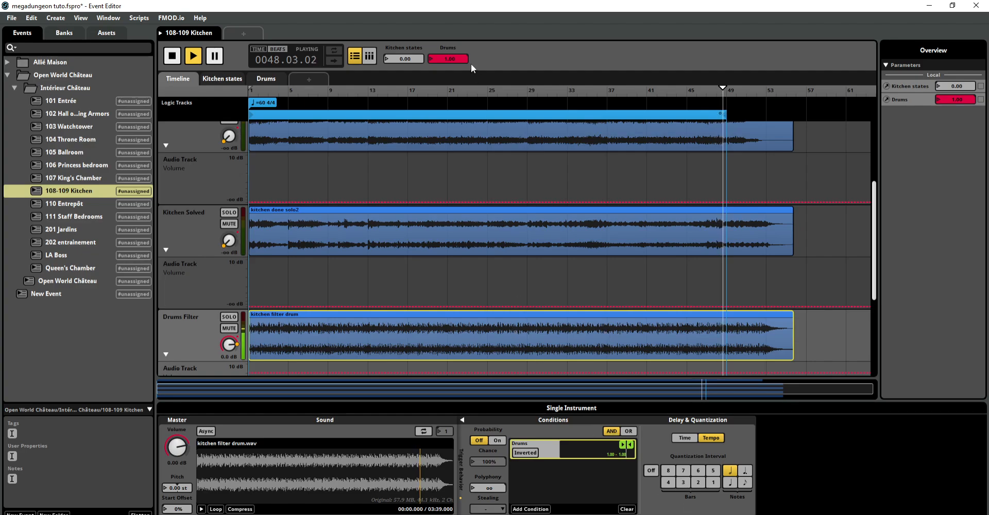
mouse_move(469, 62)
left_mouse_down()
mouse_move(430, 60)
mouse_move(468, 59)
left_mouse_up()
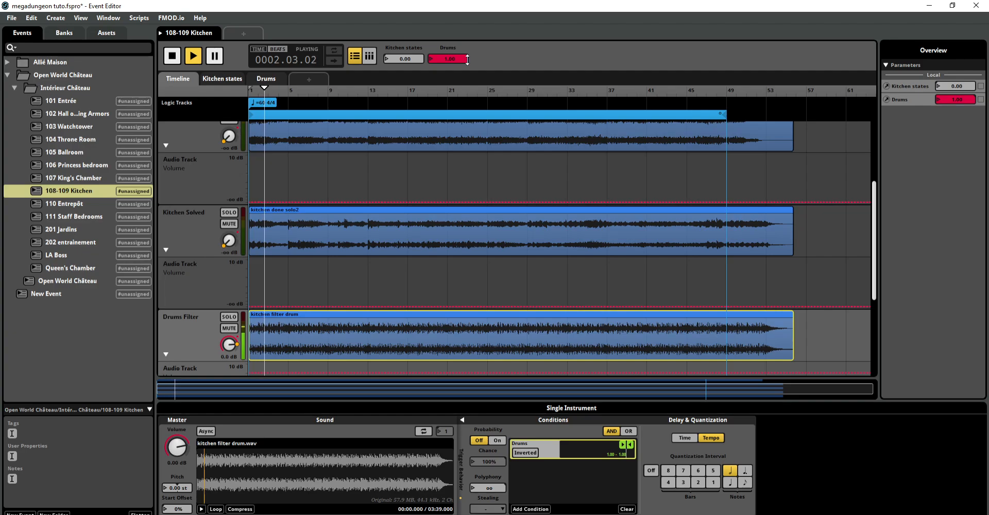
Step: Raise Kitchen states to 0.62 and check the Drums no Filter track, and raise it further to 1.00
left_click_drag(404, 59, 440, 58)
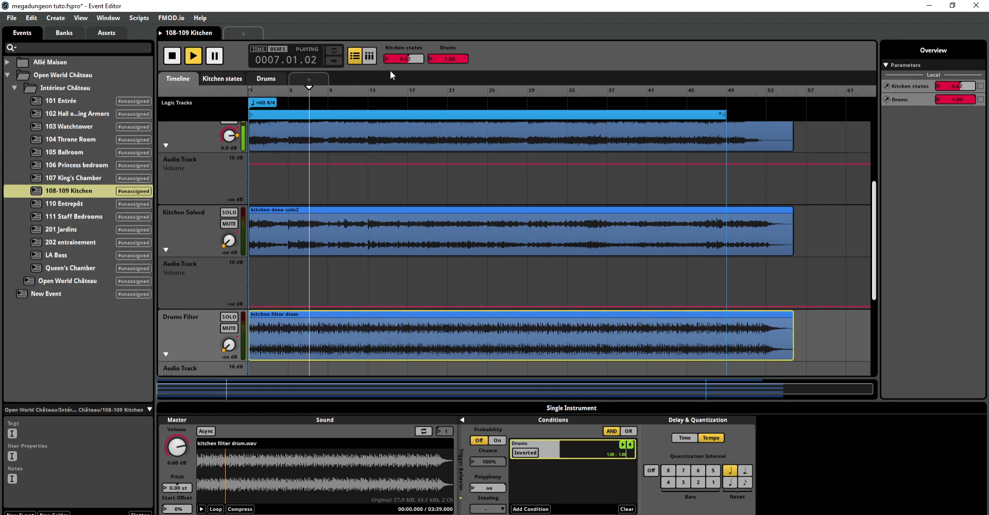
left_click_drag(875, 207, 876, 282)
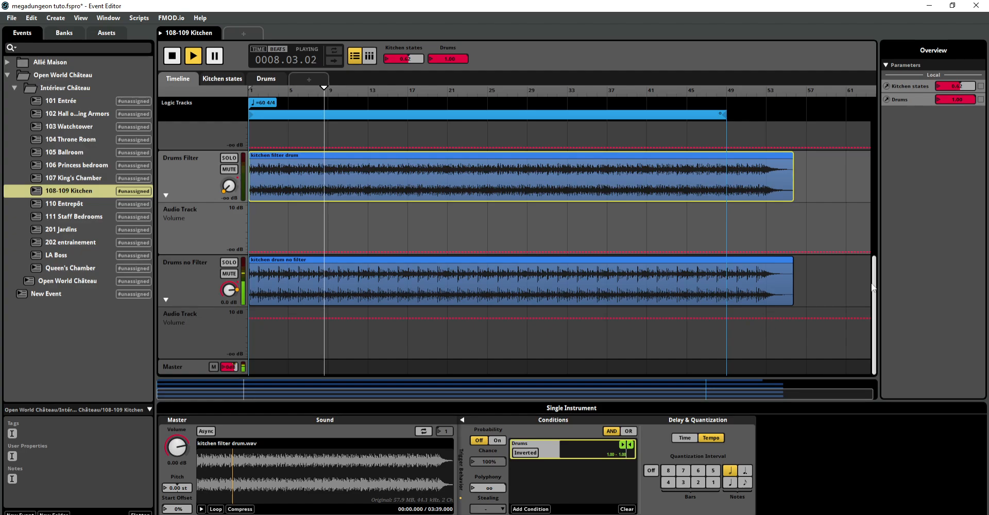
left_click_drag(874, 274, 876, 142)
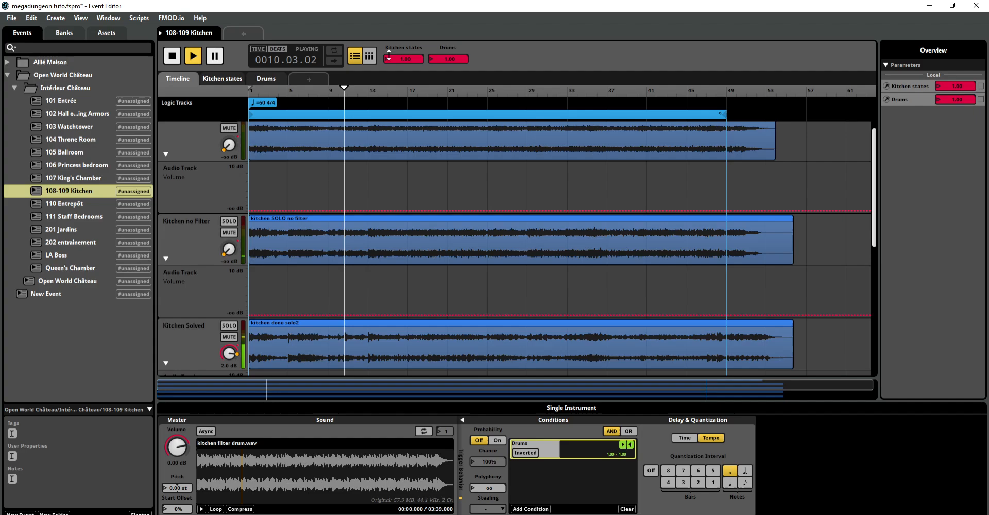
Step: Return the Drums and Kitchen states parameters to 0.00 and stop the Kitchen event's playback
left_click_drag(448, 57, 447, 108)
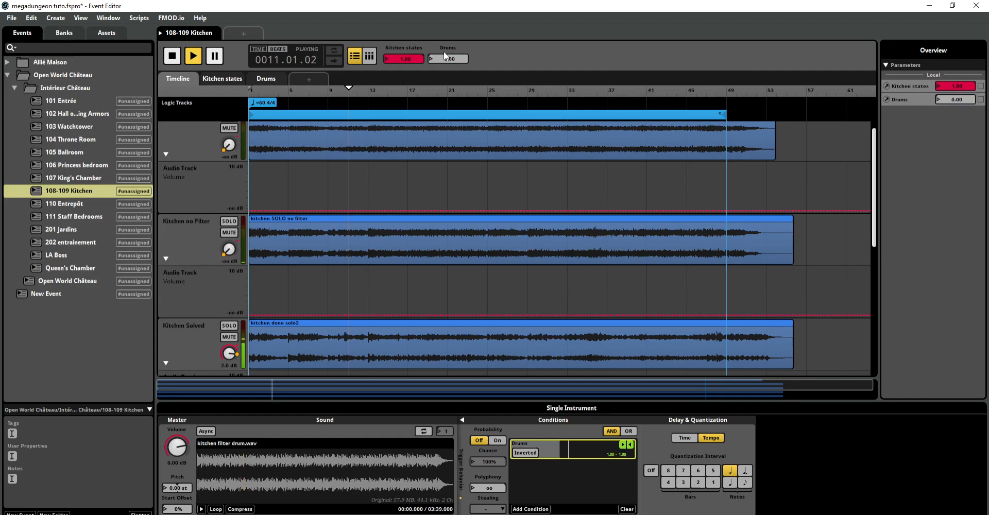
left_click_drag(405, 59, 405, 111)
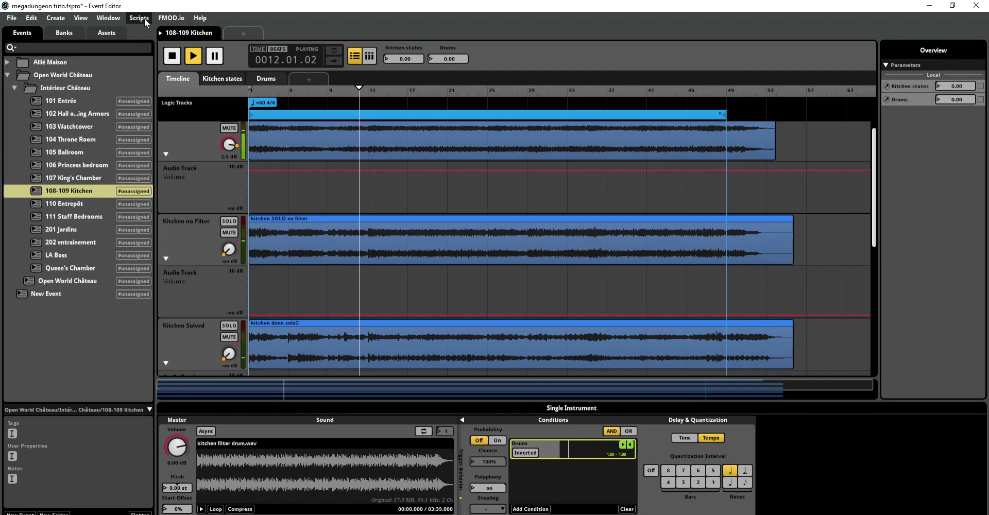
left_click(172, 55)
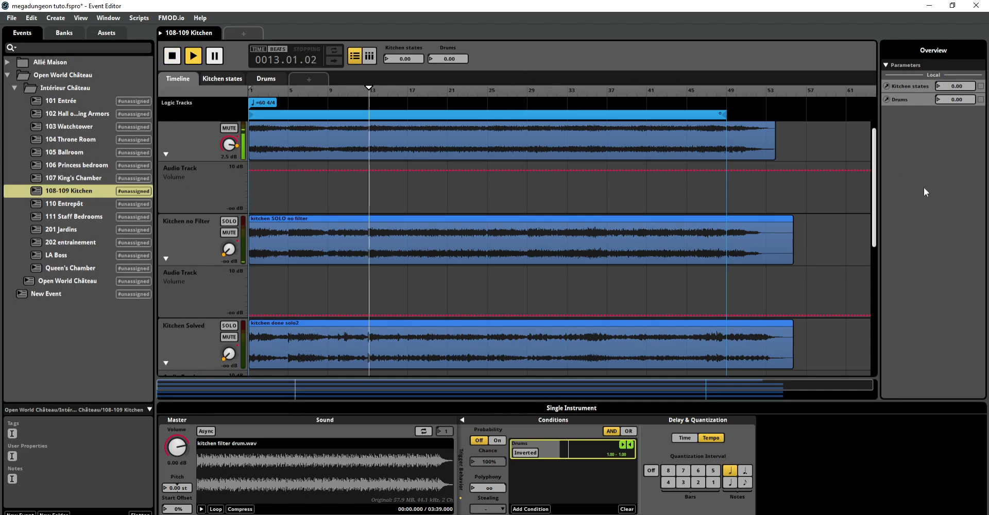
left_click(173, 56)
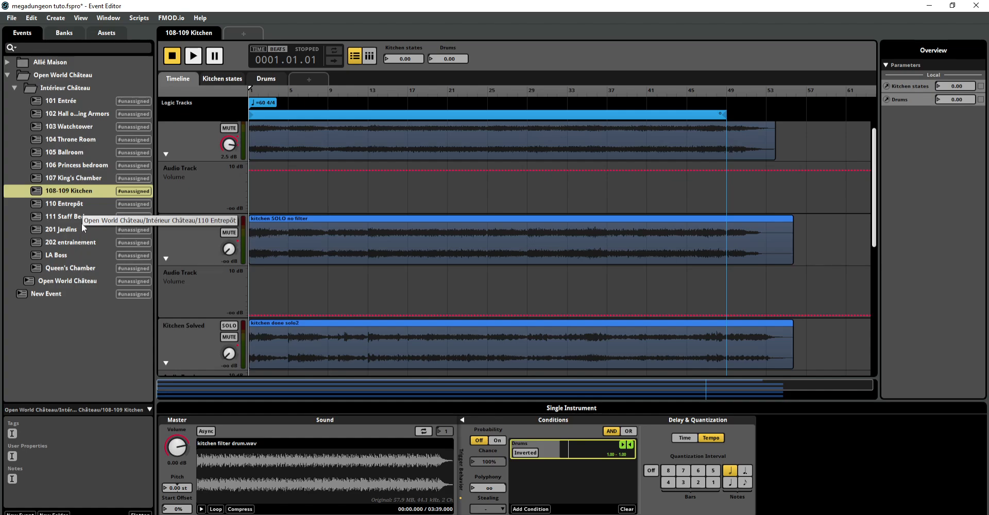
Step: Compare the transition regions of the Open World Château event with the transition markers in 107 King's Chamber
left_click(81, 311)
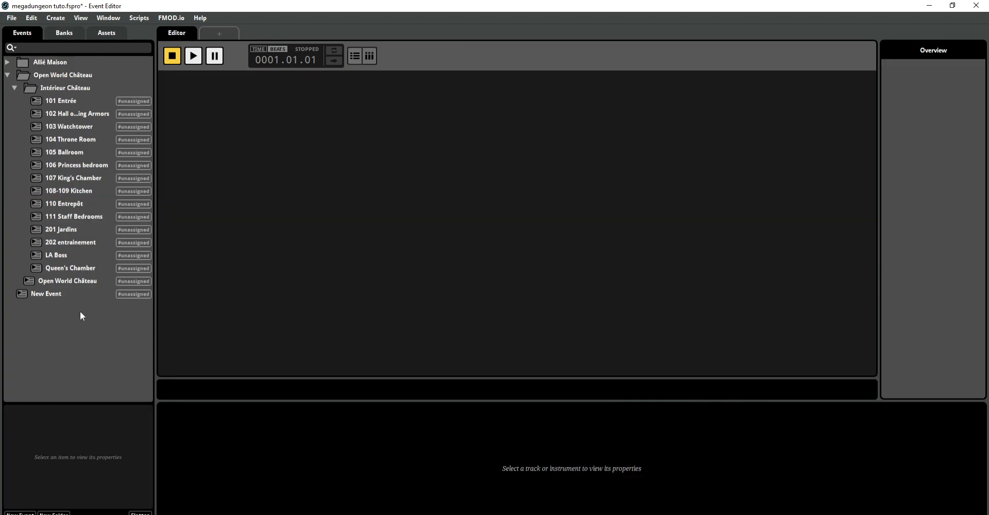
left_click(80, 282)
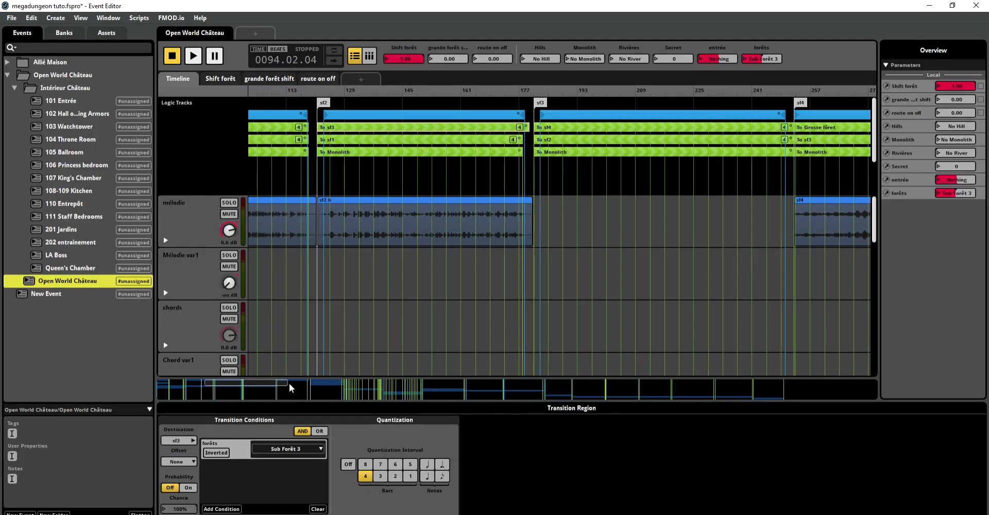
left_click_drag(287, 383, 280, 383)
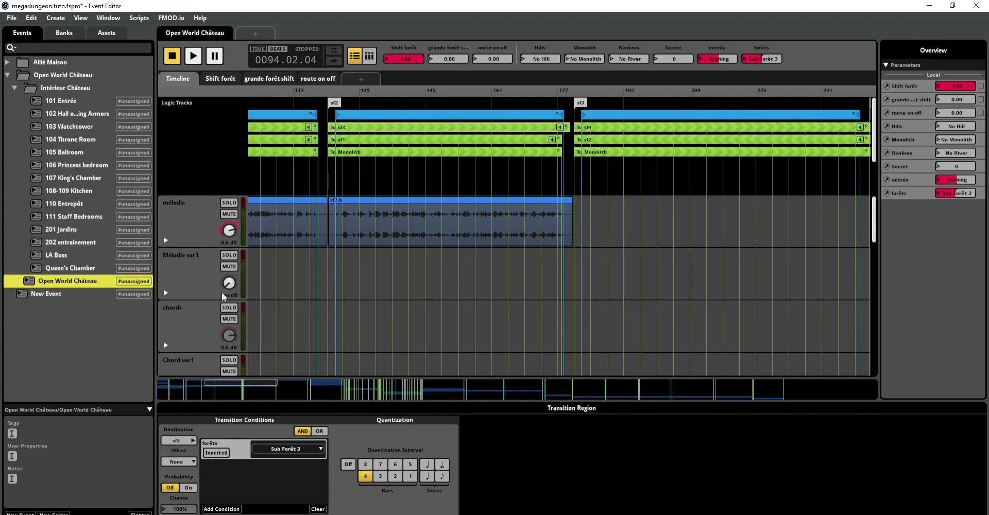
left_click(86, 176)
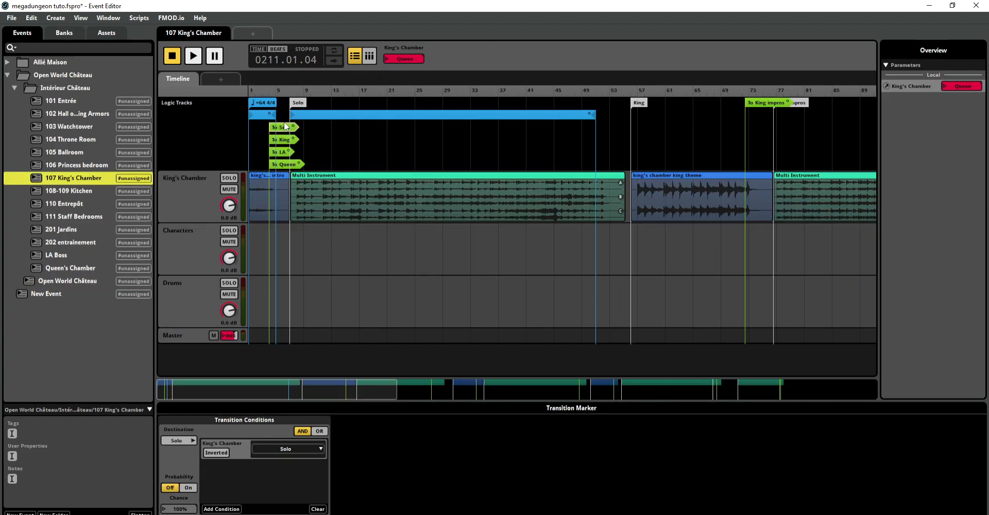
left_click(283, 139)
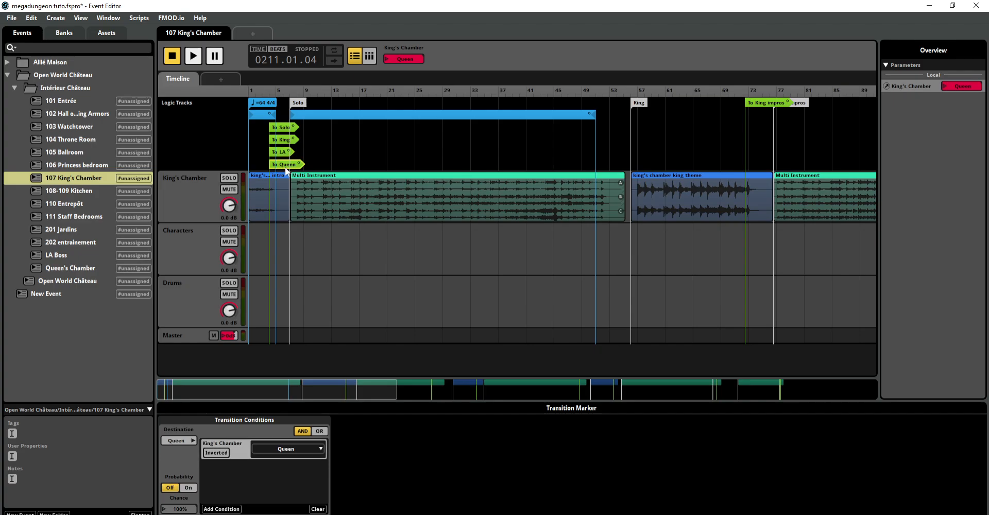
Step: Return to the Open World Château event and set its forêts parameter to Sub Forêt 4 at the sf3 section
left_click(72, 281)
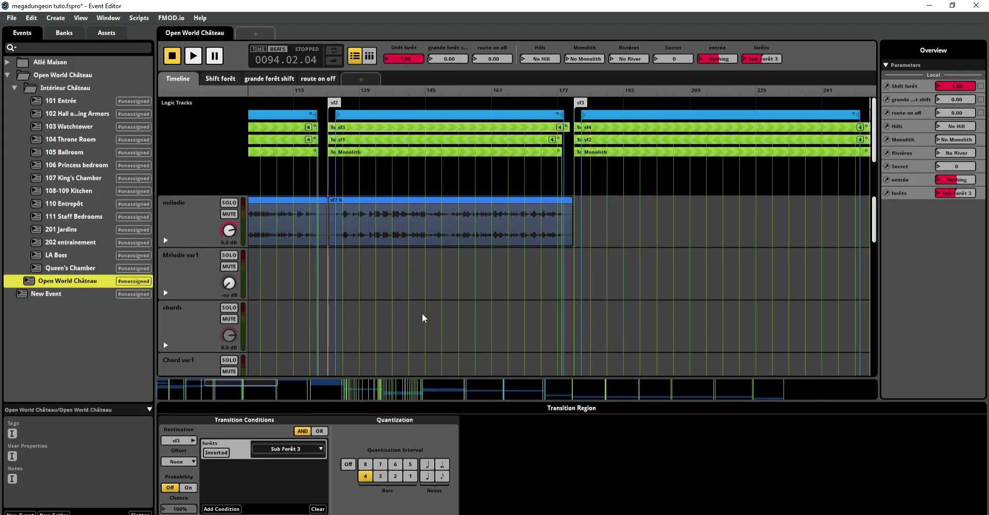
left_click_drag(244, 383, 260, 383)
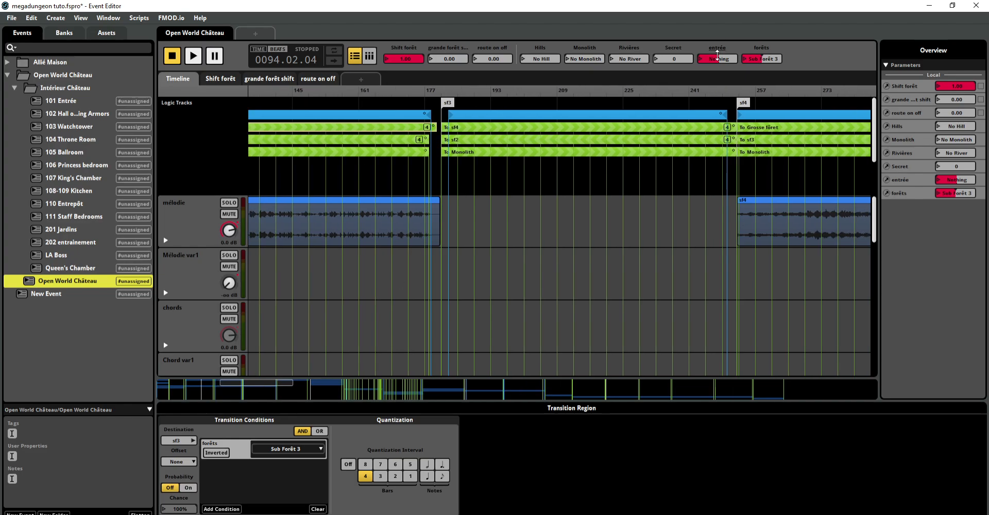
left_click(750, 59)
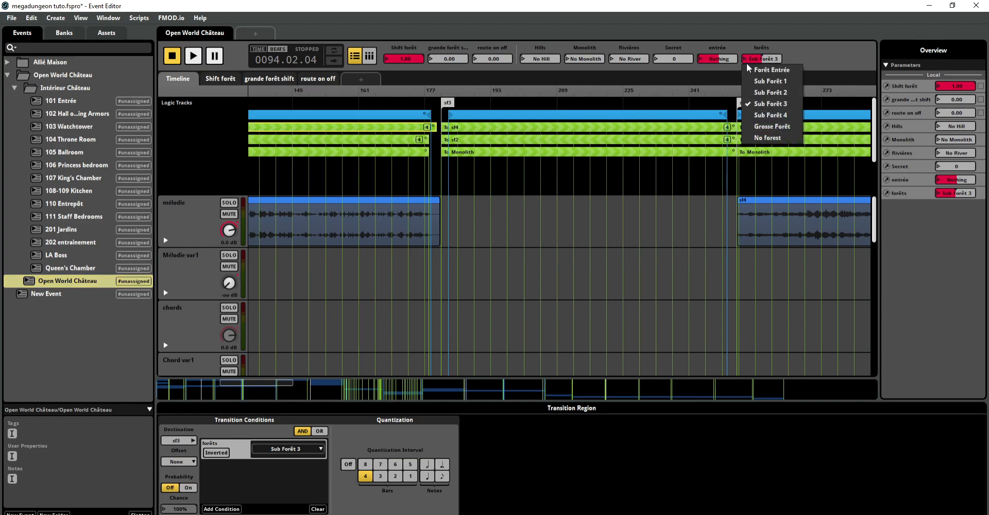
left_click(748, 112)
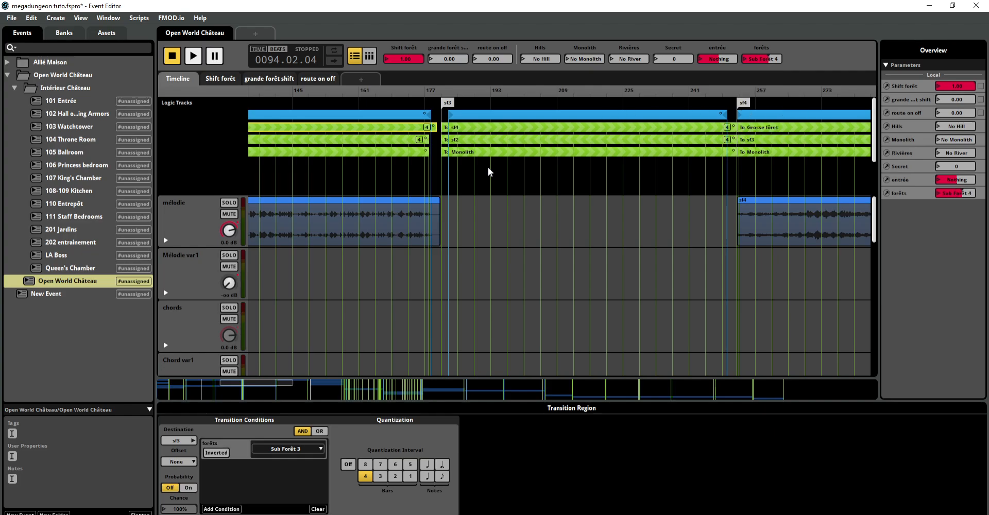
Step: Play the event from bar 186 in the sf3 section, and move playback into the sf4 section
left_click(462, 170)
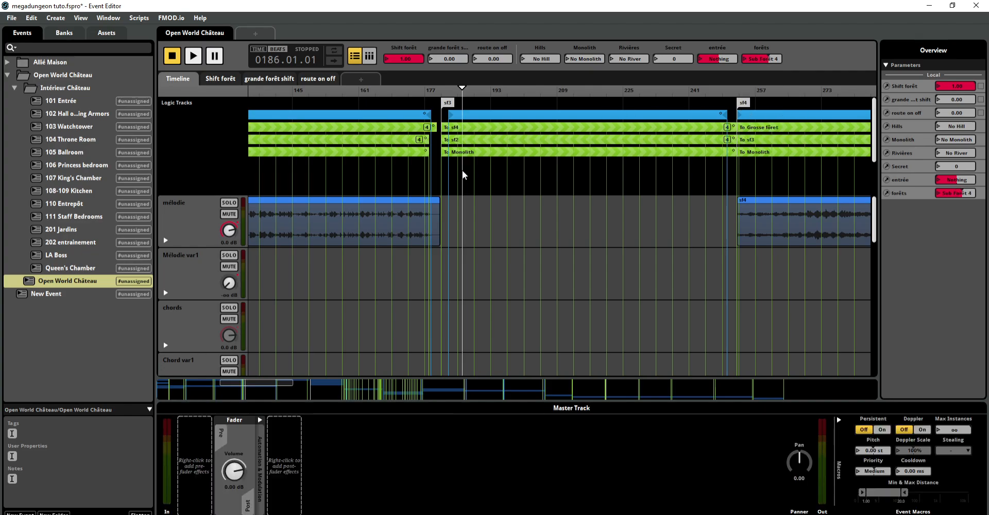
key("space")
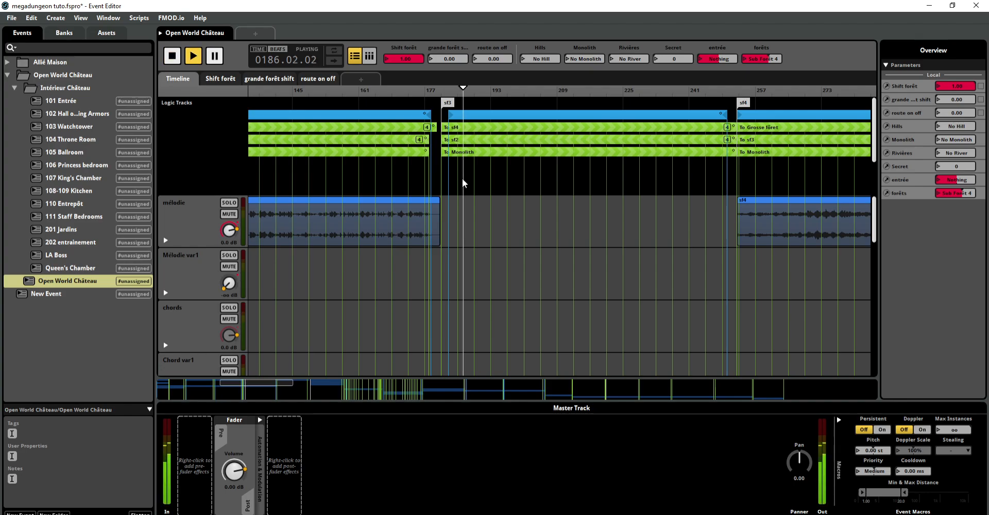
left_click(765, 182)
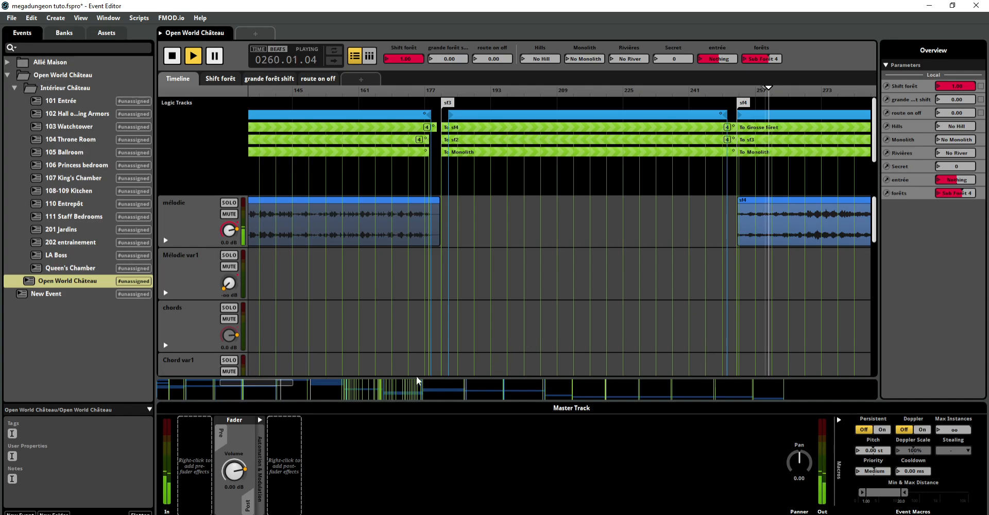
Step: Examine the marker destinations available for adding a transition region in the sf4 section
left_click_drag(279, 386, 330, 386)
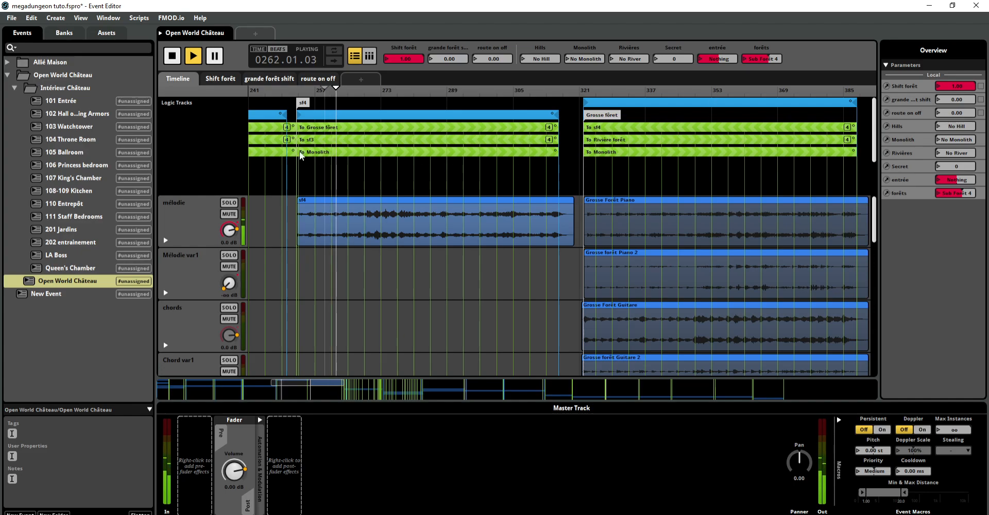
left_click(381, 128)
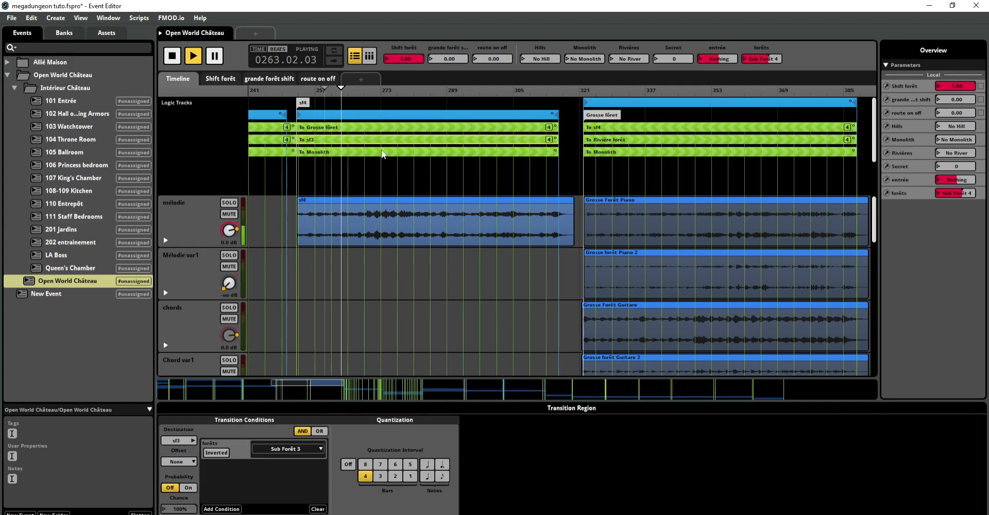
right_click(373, 171)
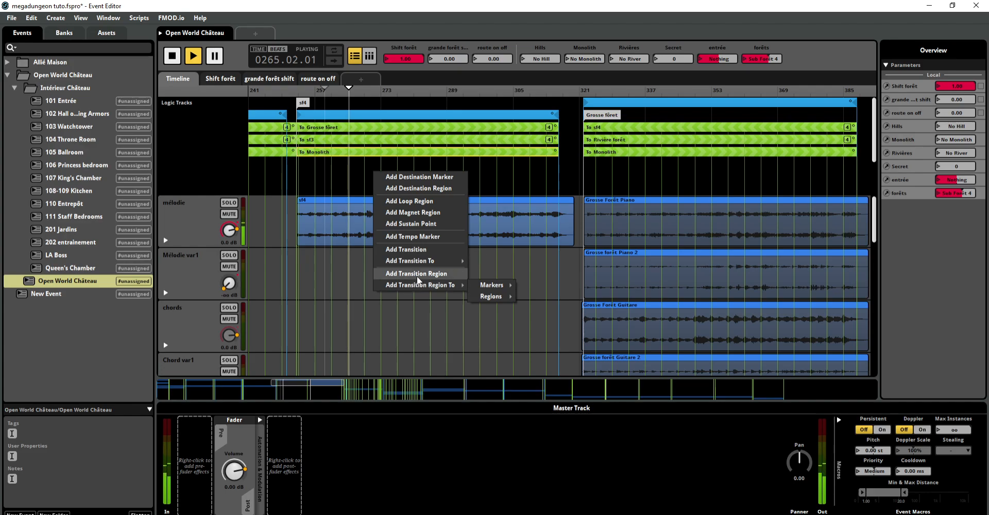
mouse_move(420, 285)
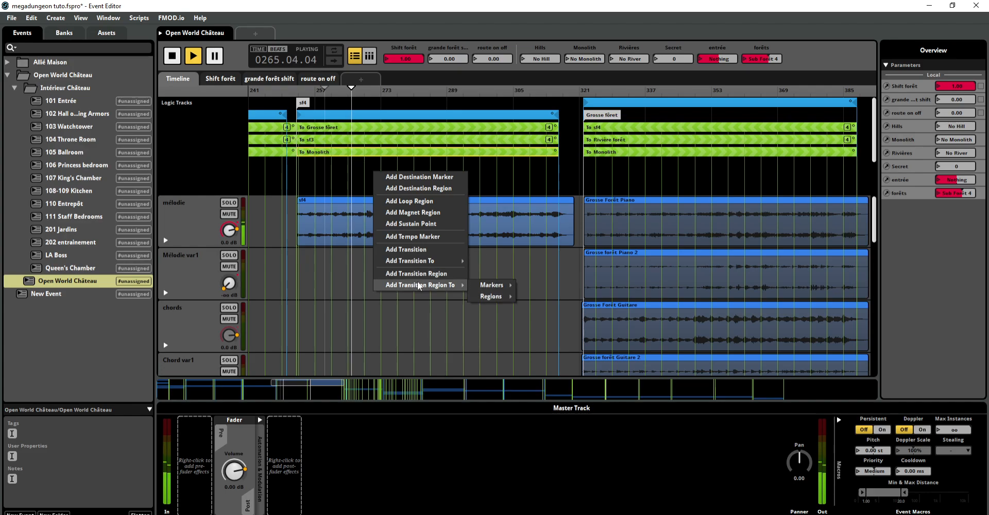
mouse_move(500, 288)
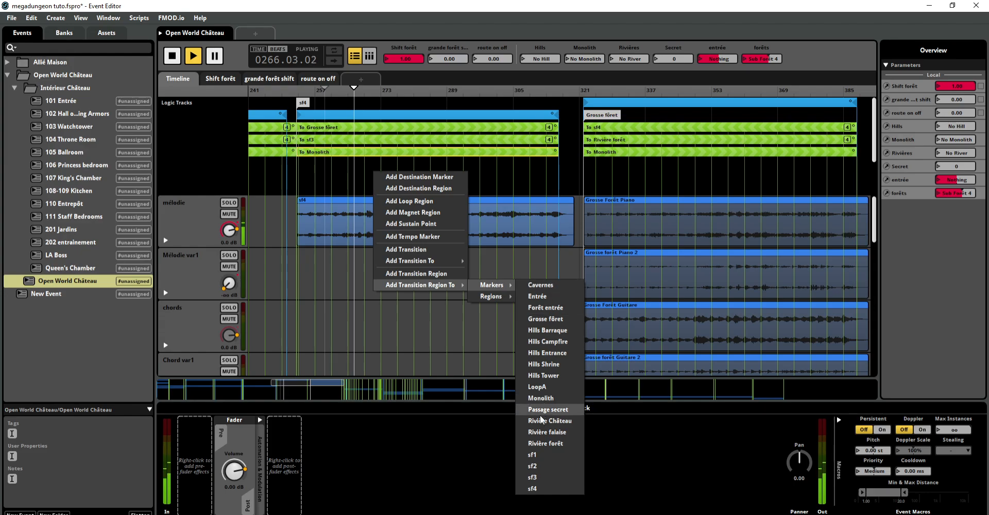
left_click(488, 17)
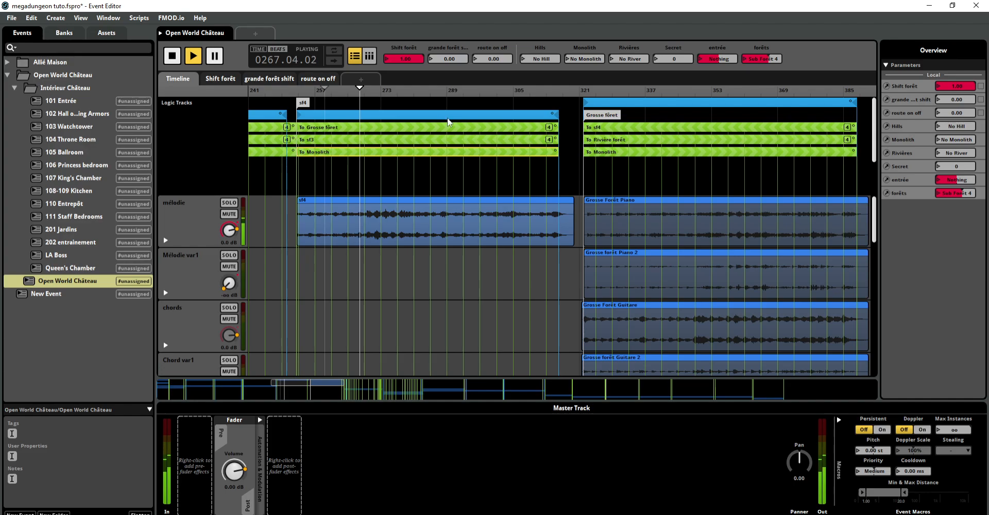
Step: Compare the conditions and quantization of the sf4 section's transition regions to Grosse fôret, sf3 and Monolith
left_click(427, 127)
left_click(423, 139)
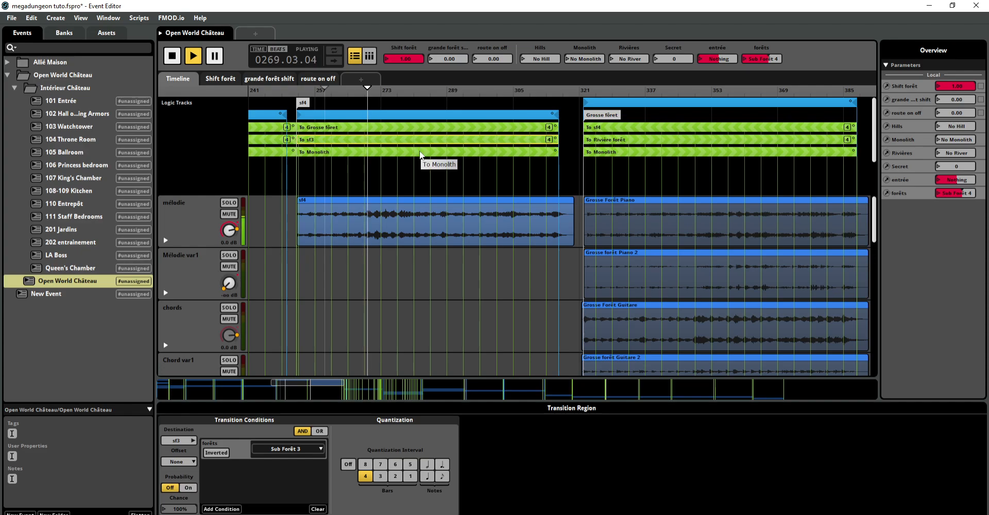
left_click(420, 130)
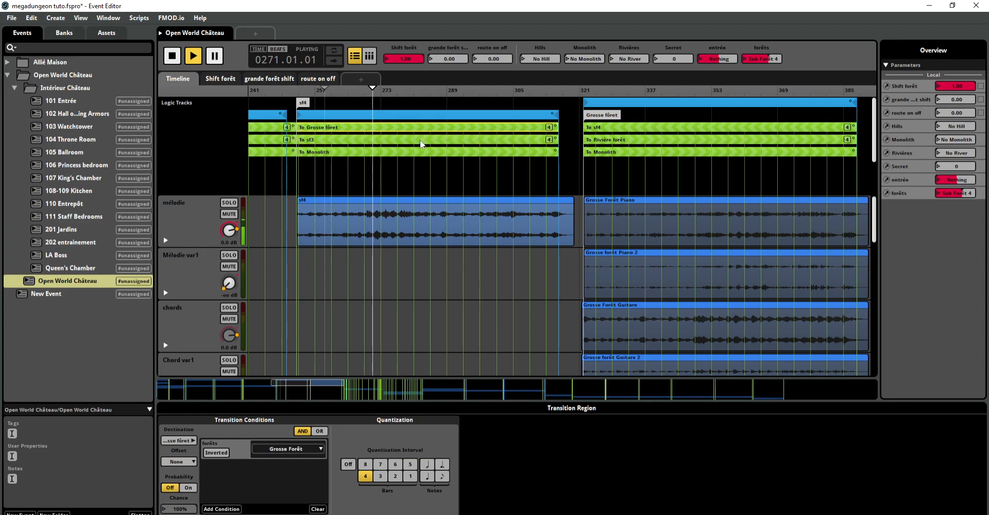
left_click(362, 138)
left_click(363, 152)
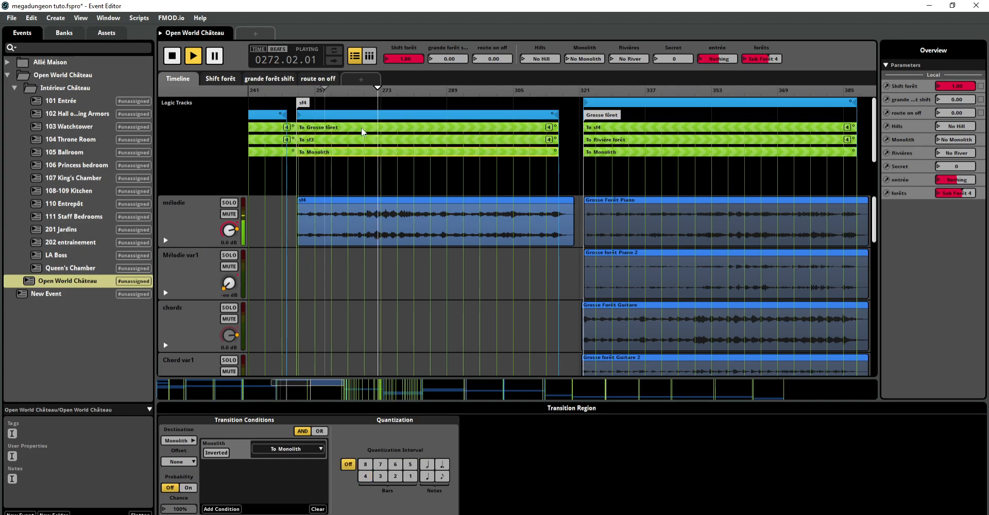
left_click(360, 128)
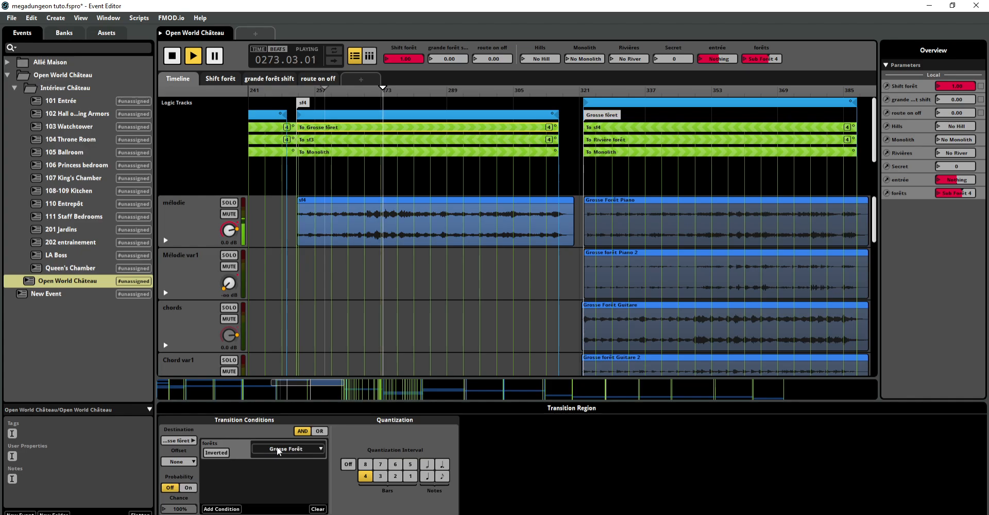
Step: Check the condition value of the transition region to Grosse fôret against the options of the event's forêts parameter
left_click(319, 451)
left_click(348, 443)
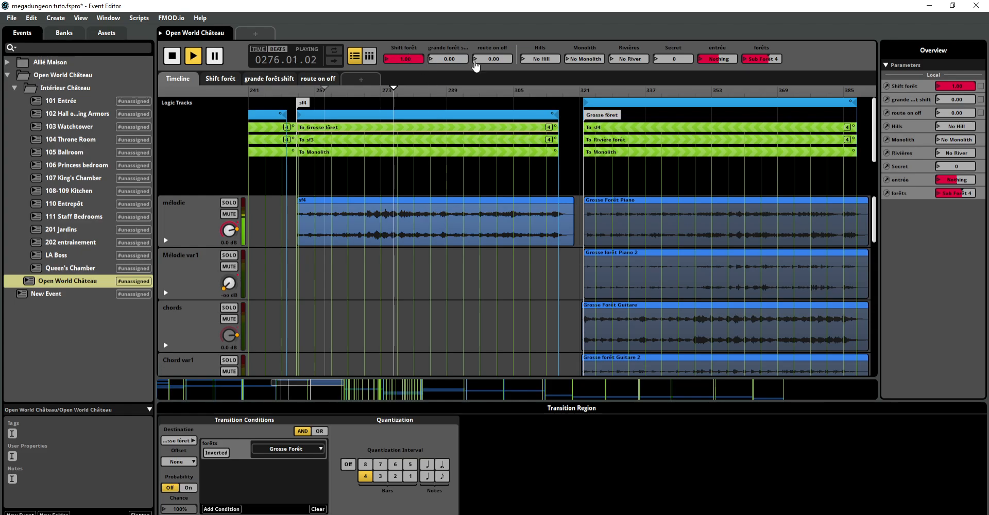
left_click(741, 61)
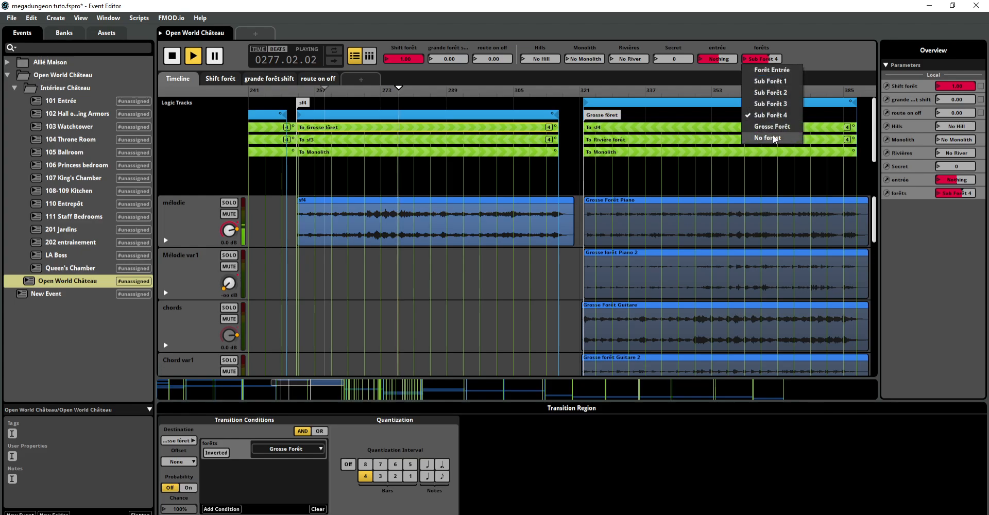
left_click(817, 37)
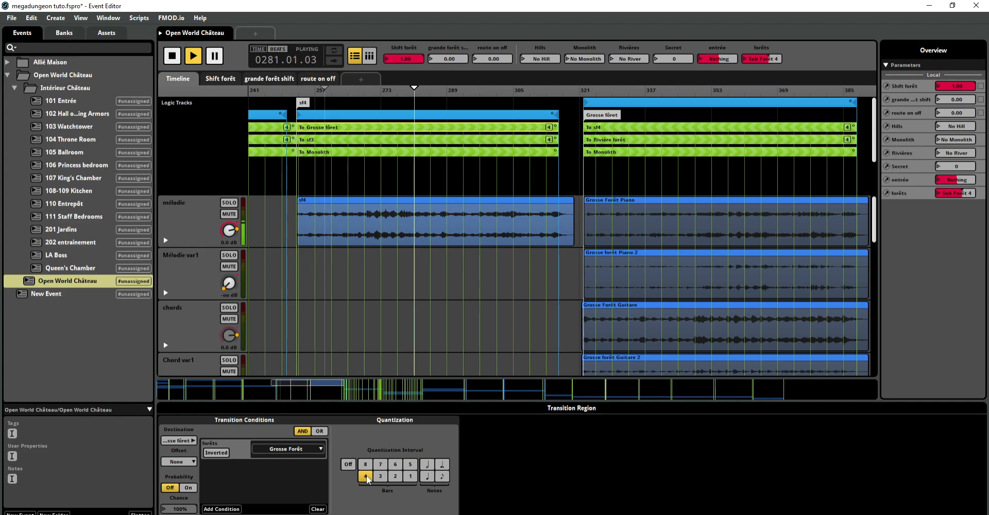
Step: Set the forêts parameter to Grosse Forêt and stop the event once playback is in the Grosse fôret section
left_click(745, 64)
left_click(750, 131)
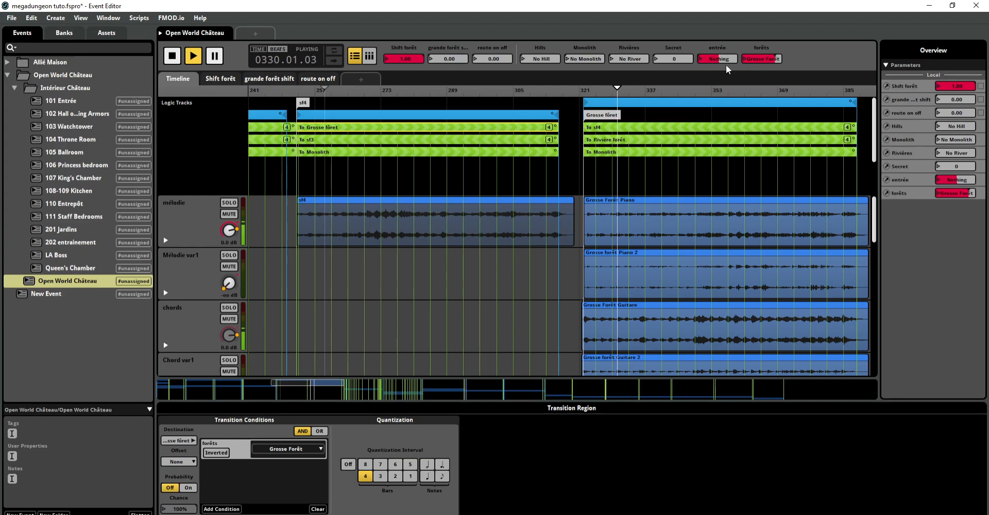
left_click(171, 57)
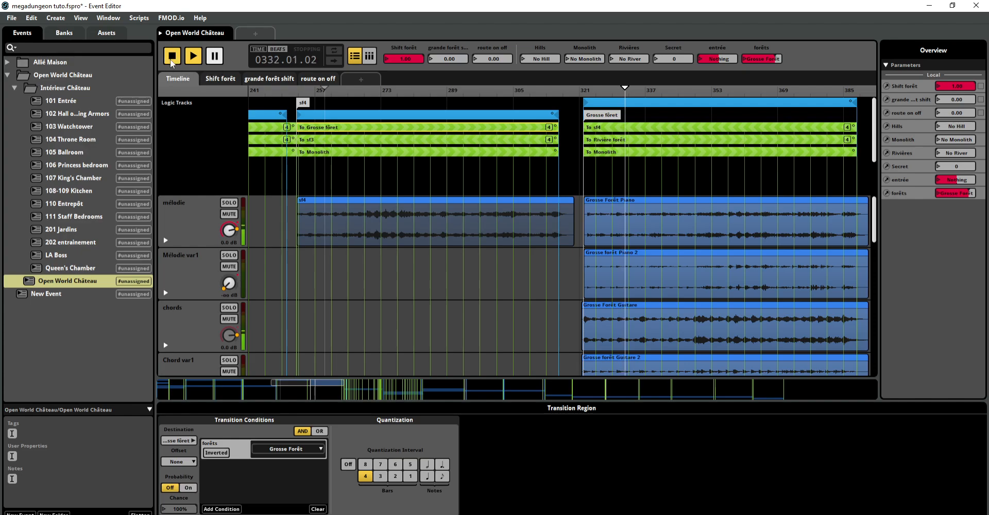
Step: Look through the Intérieur Château events and open 103 Watchtower, fitting its timeline content to the view
left_click(81, 149)
left_click(78, 163)
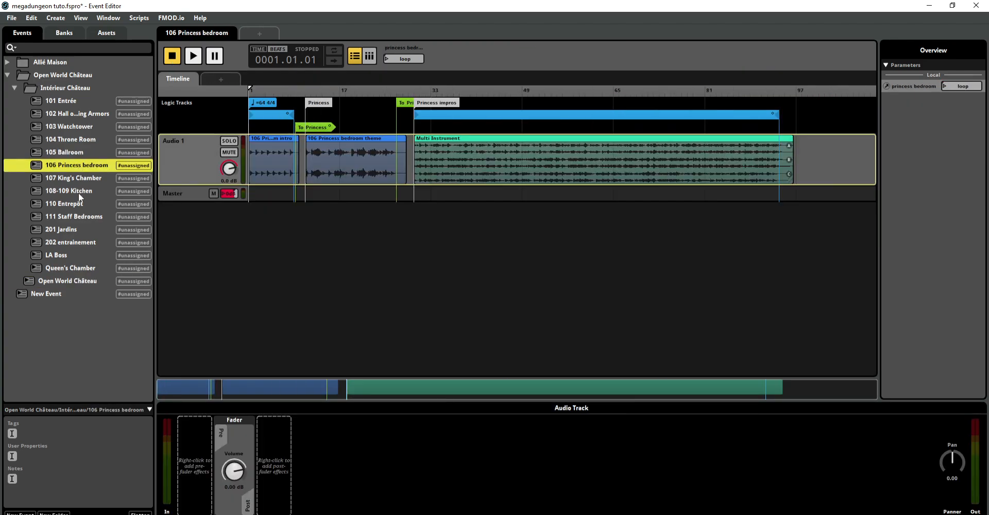
left_click(79, 193)
left_click(81, 129)
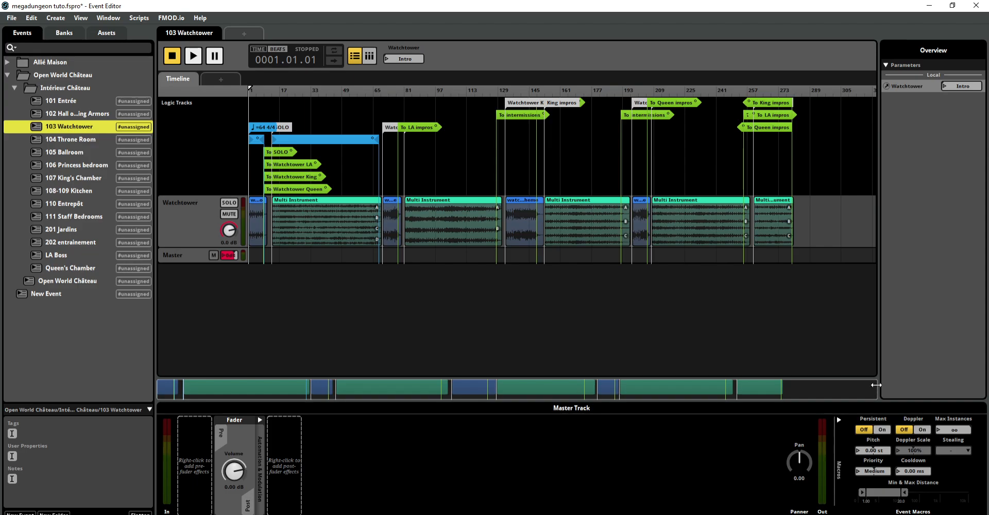
left_click_drag(876, 384, 805, 388)
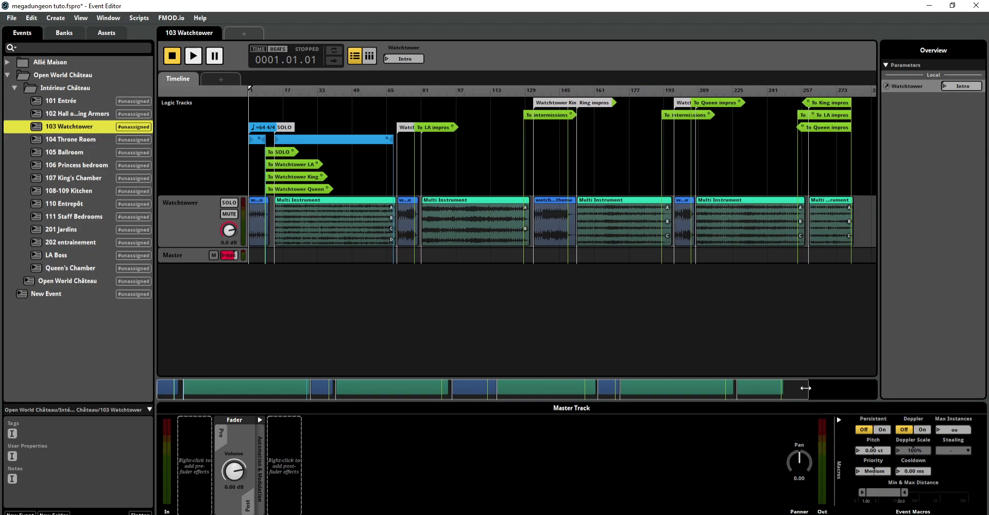